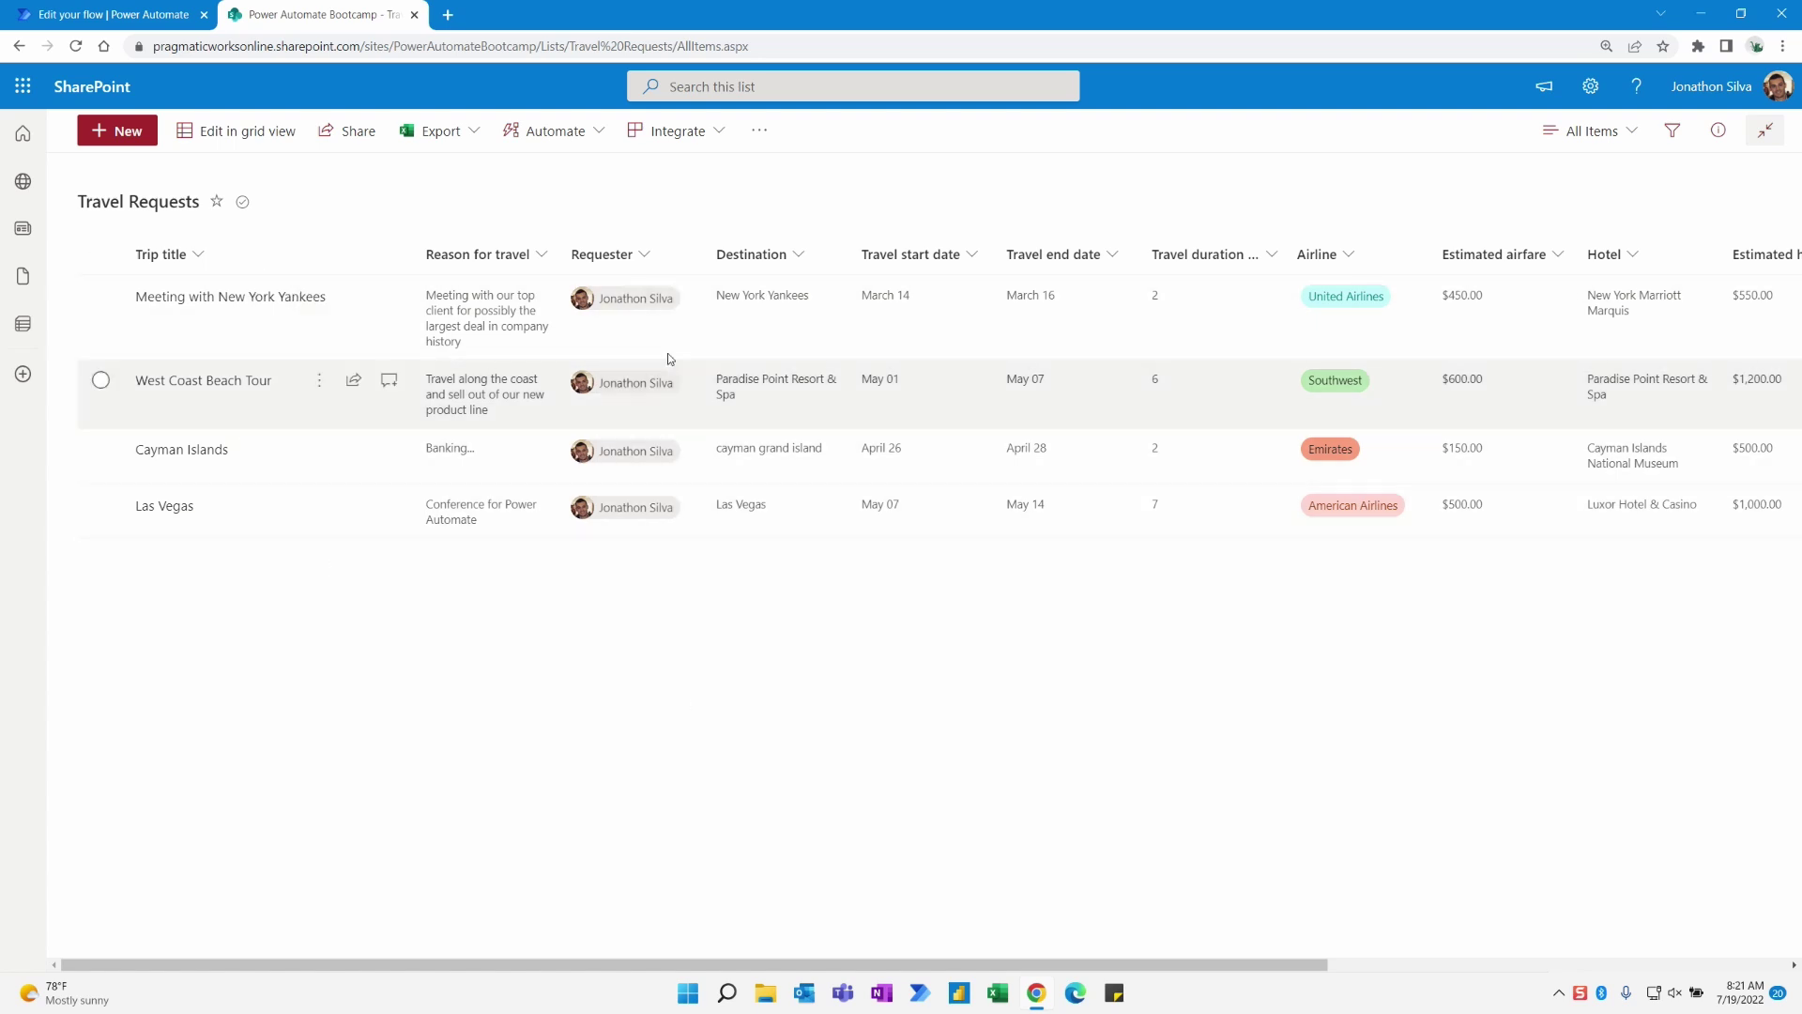
Examine the Travel Requests list across its columns, focusing on trip titles, destinations, travel dates and the Airline column
drag(808, 967, 1067, 973)
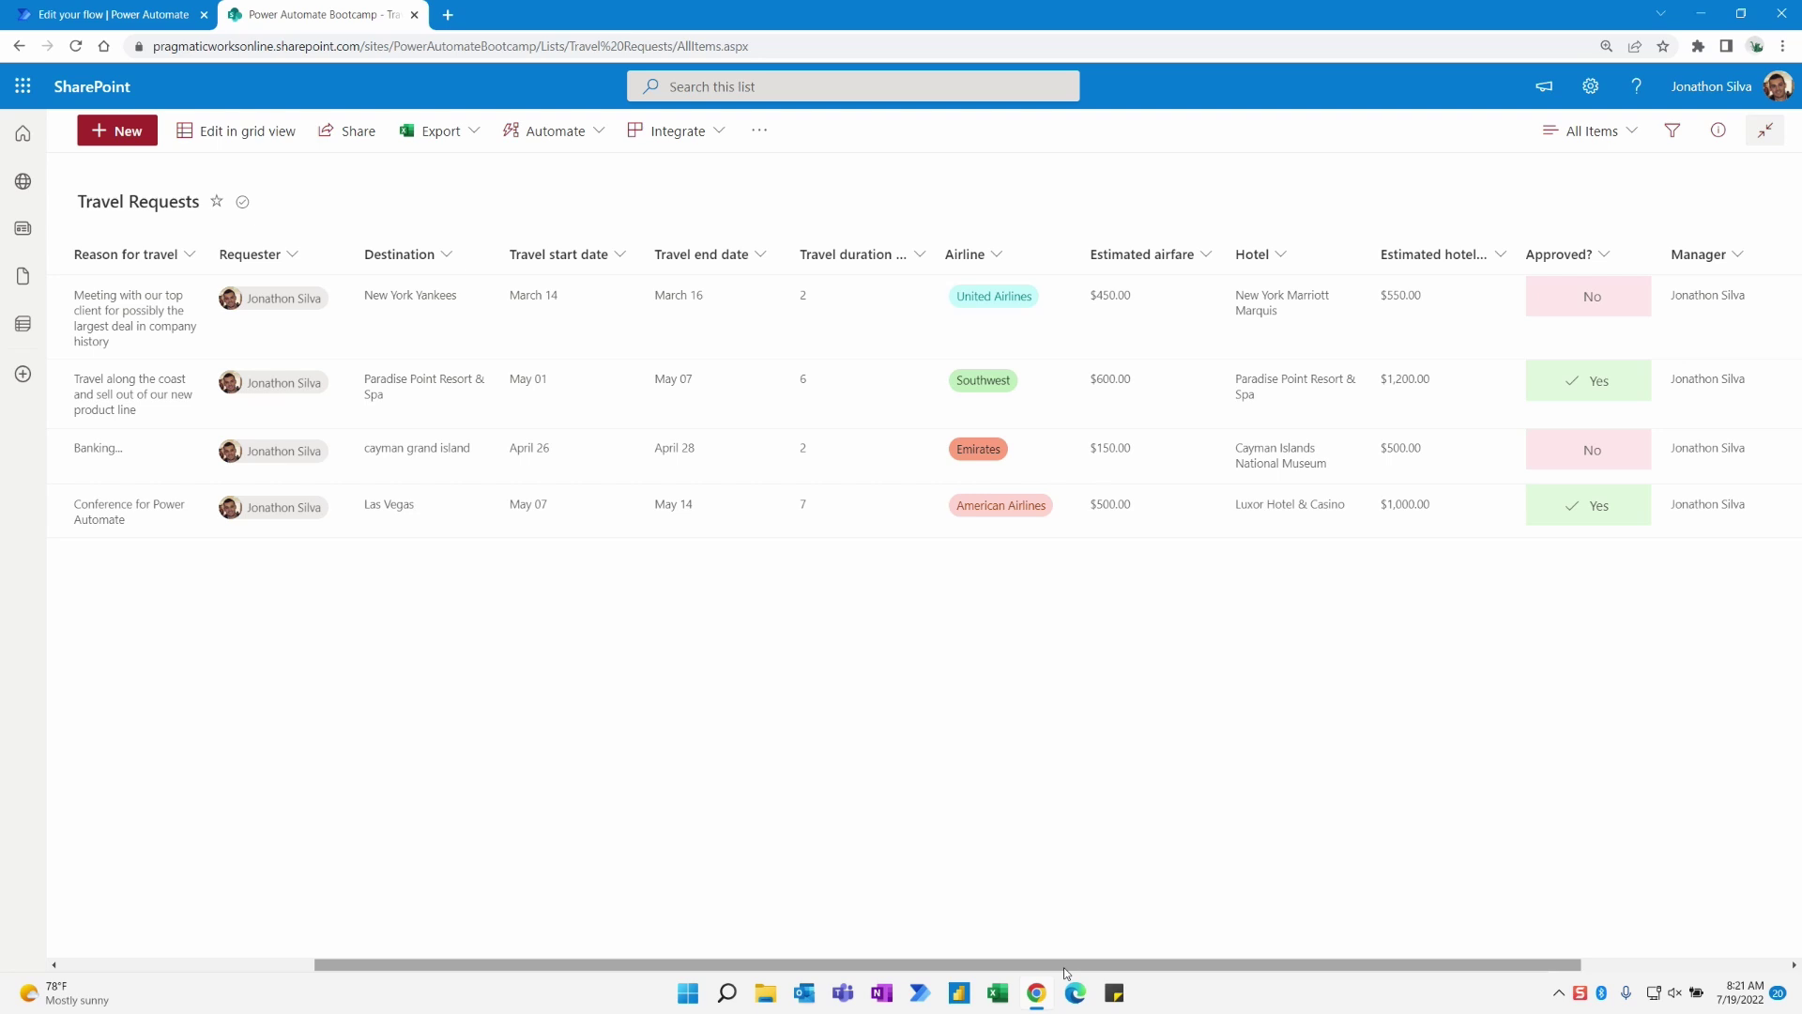
drag(1066, 974, 861, 974)
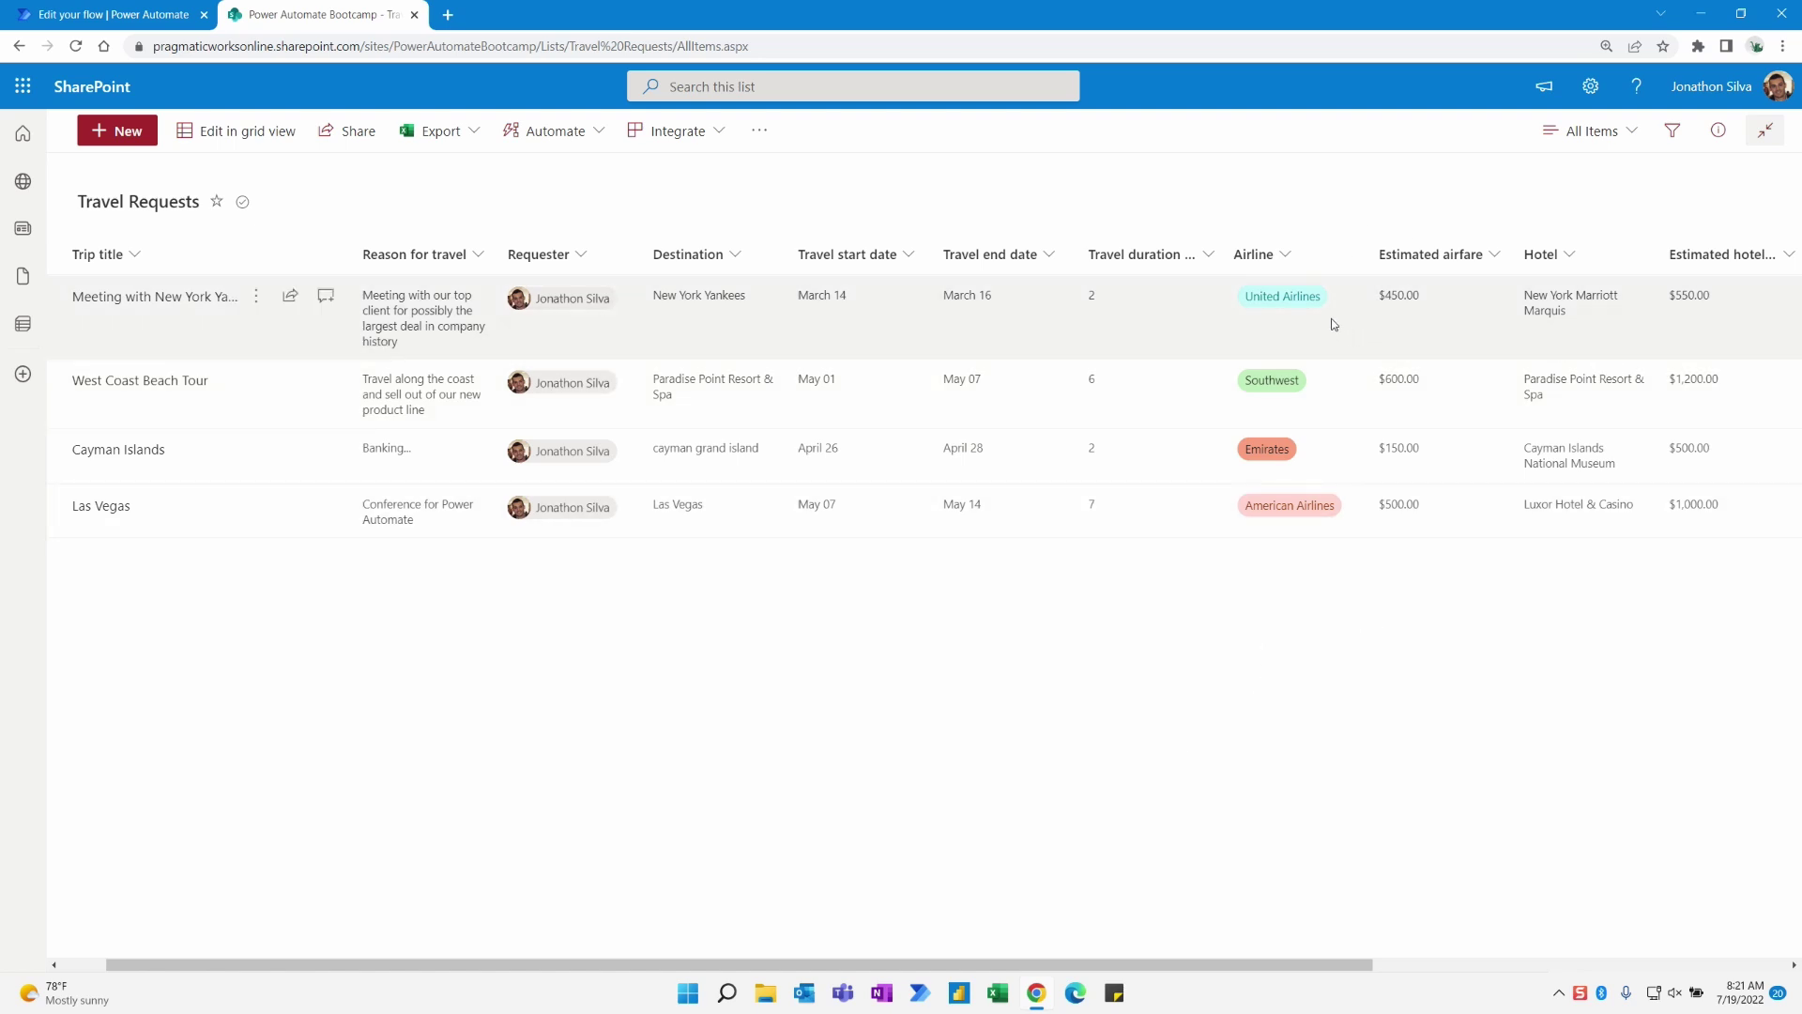
mouse_move(1215, 226)
mouse_down()
mouse_move(1367, 496)
mouse_move(1366, 542)
mouse_up()
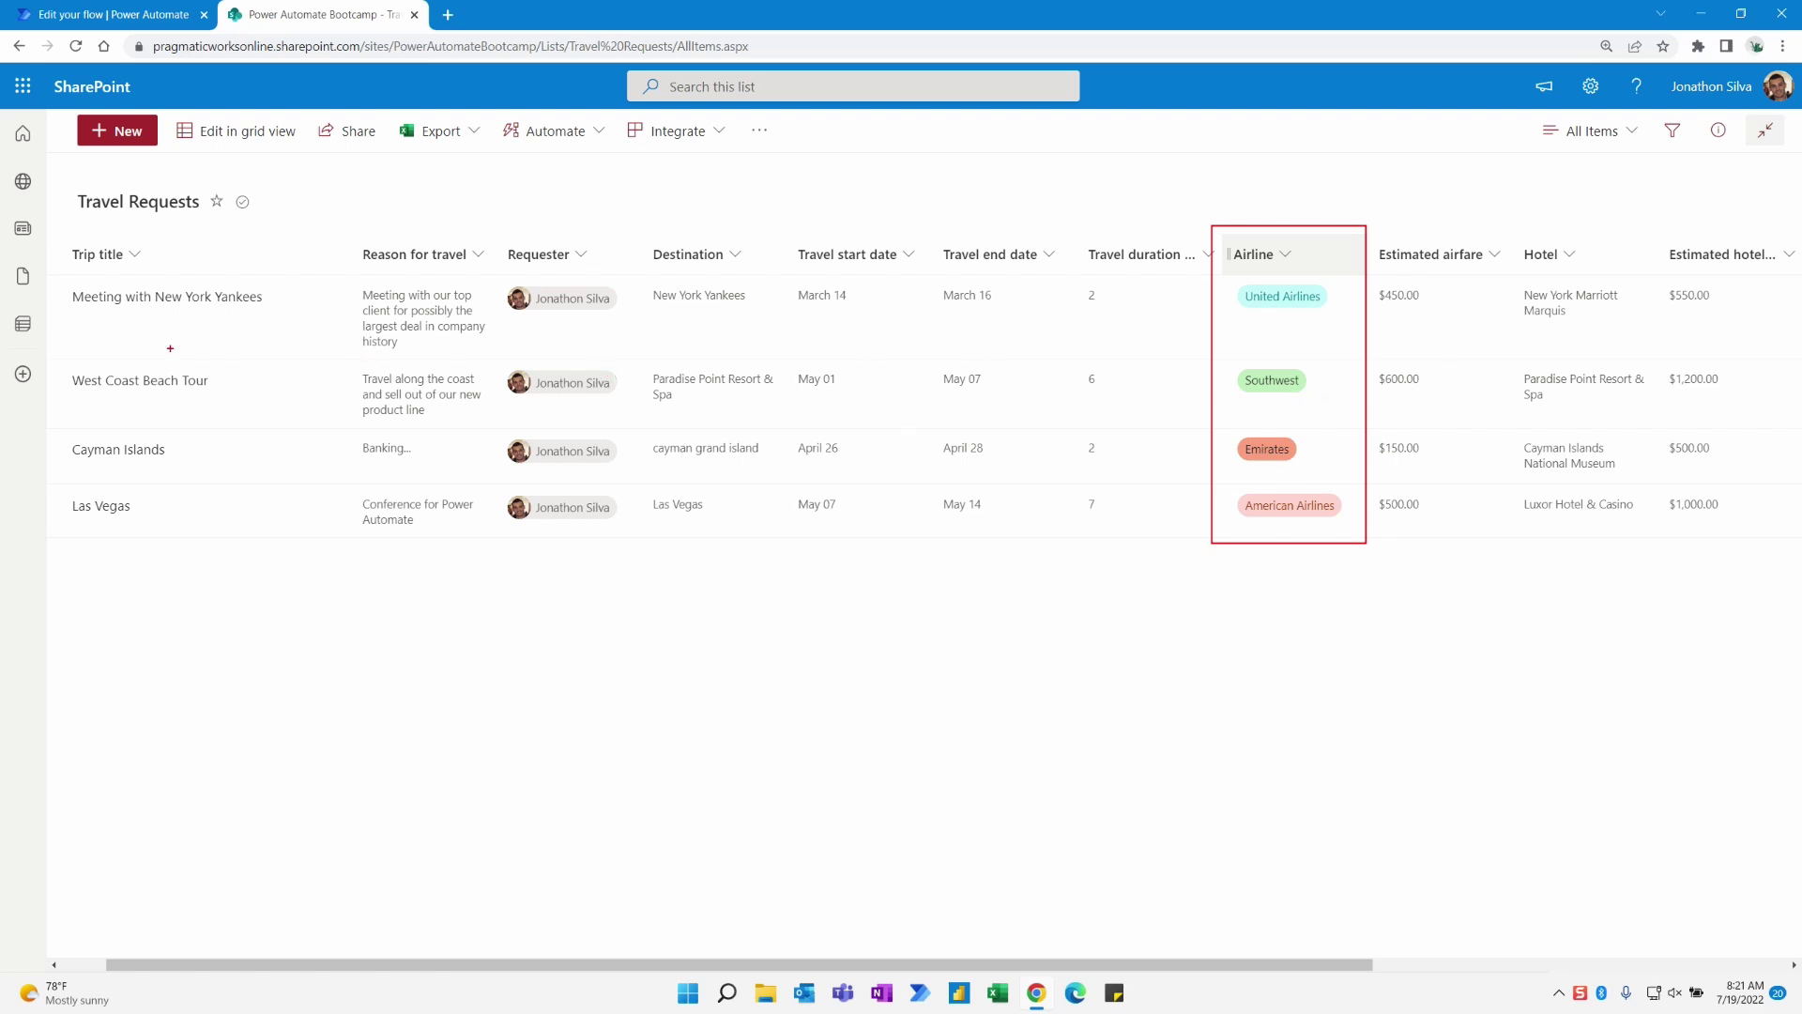
drag(64, 392, 194, 396)
mouse_move(644, 275)
mouse_down()
mouse_move(800, 319)
mouse_move(768, 324)
mouse_up()
drag(800, 495, 1007, 529)
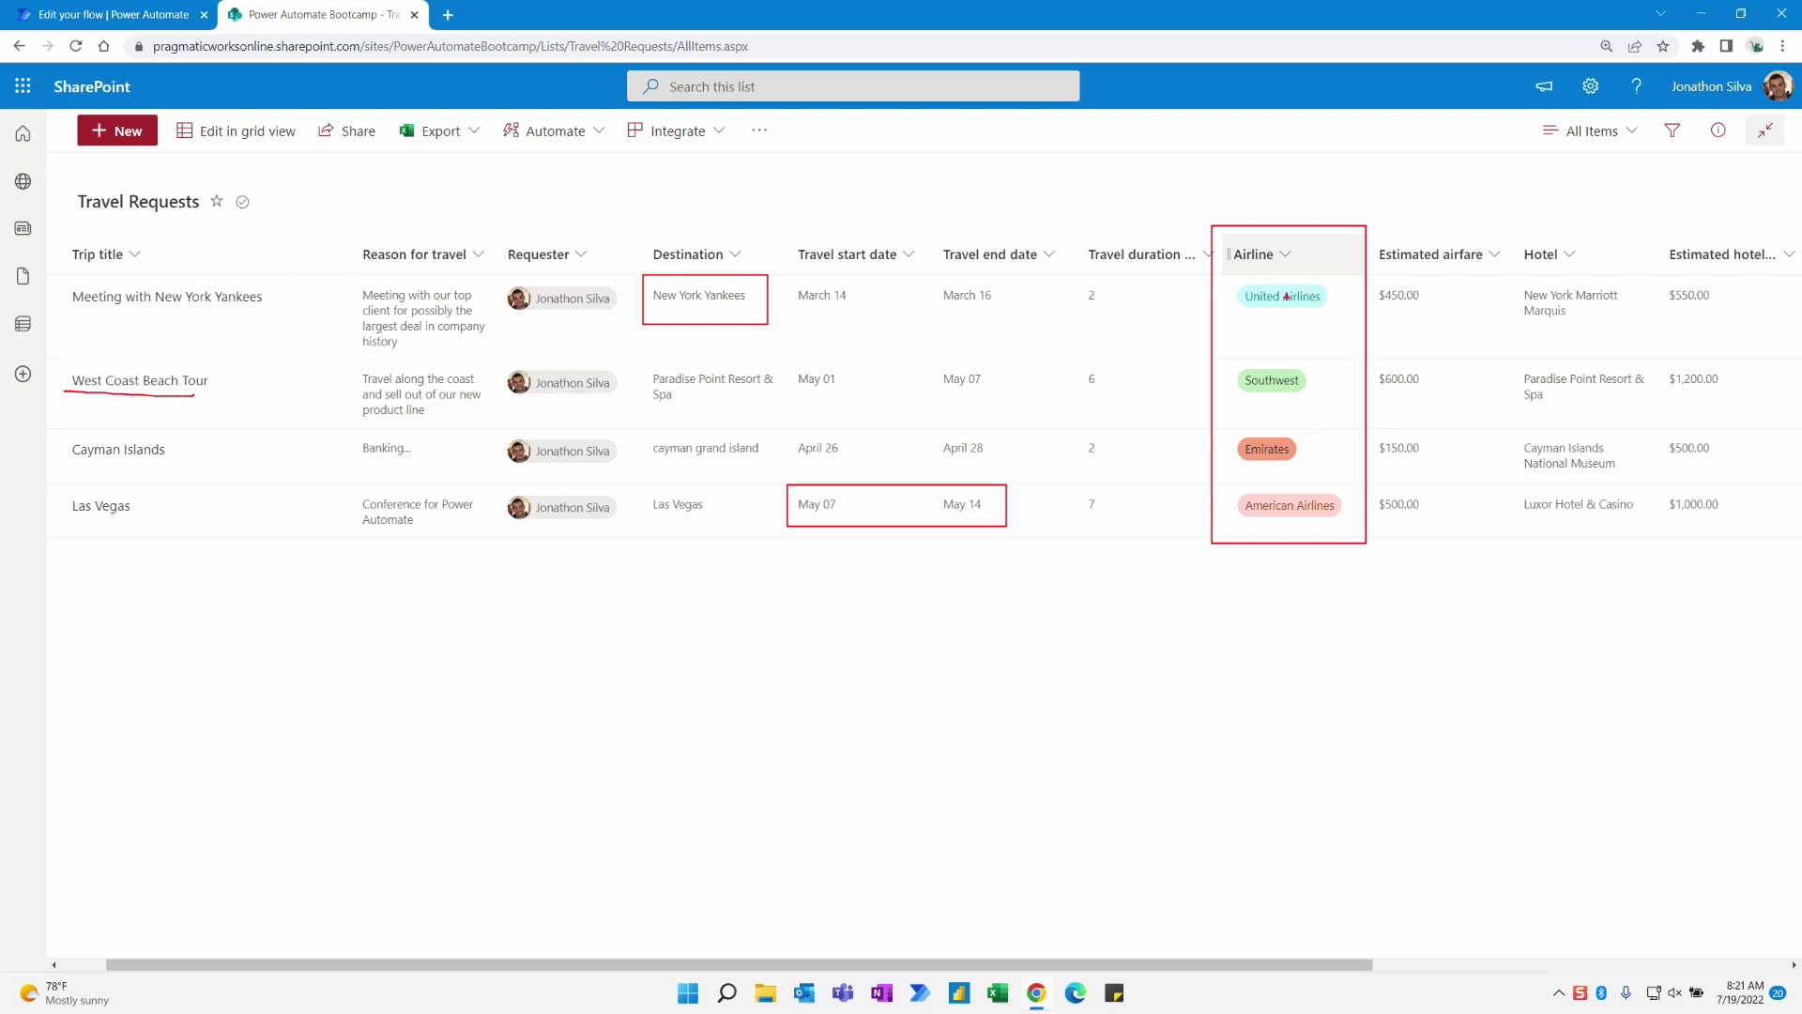
drag(1202, 212, 1374, 563)
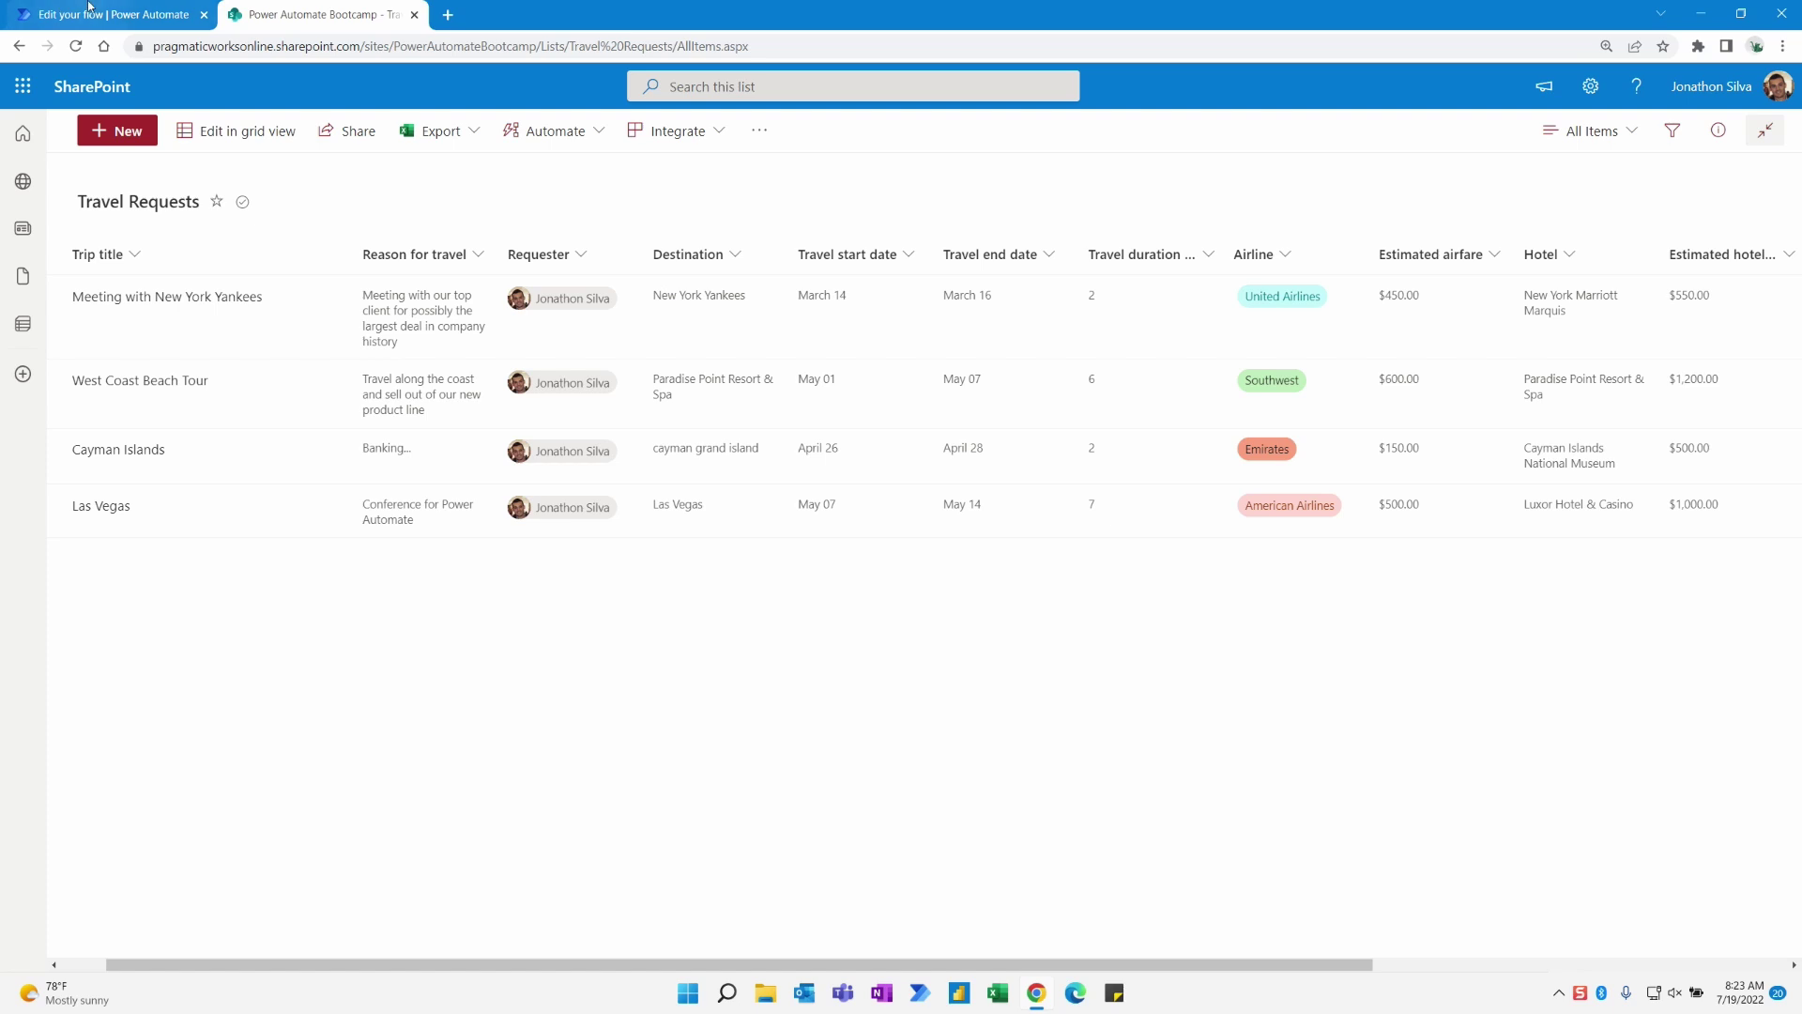
Switch to the Power Automate flow and add the SharePoint action "Get changes for an item or a file (properties only)" after the trigger
click(92, 7)
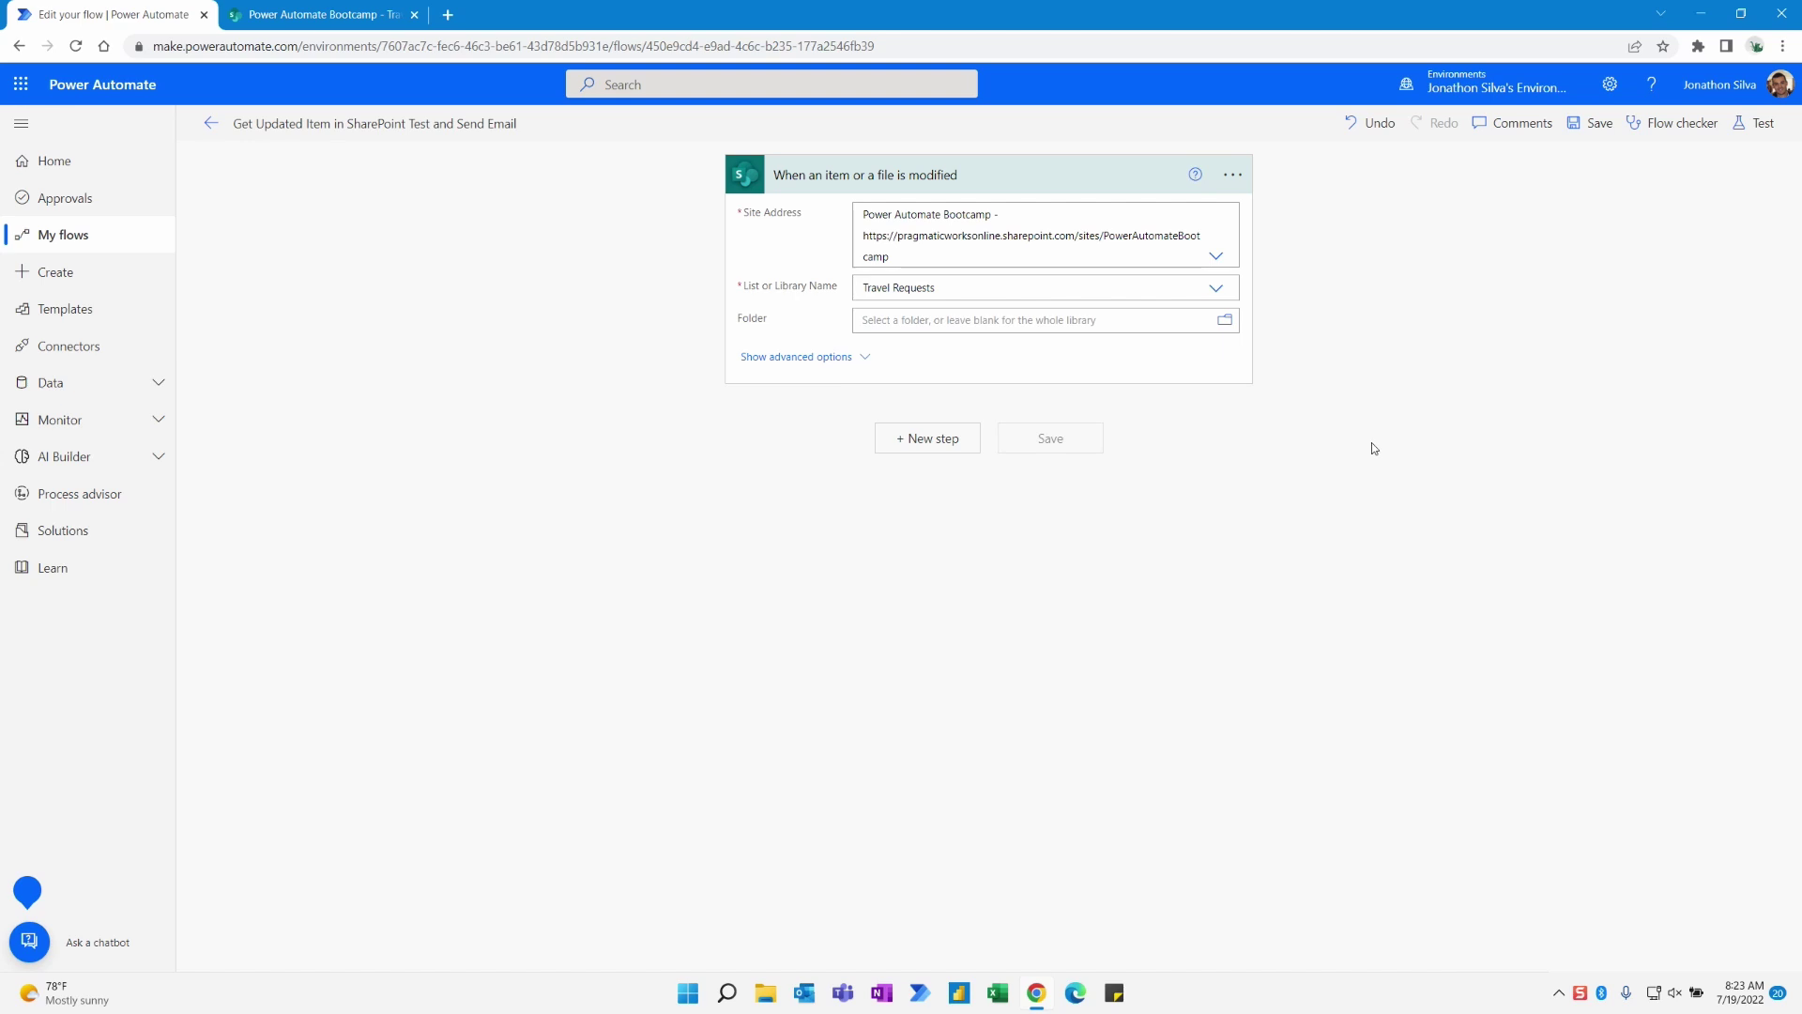
click(946, 451)
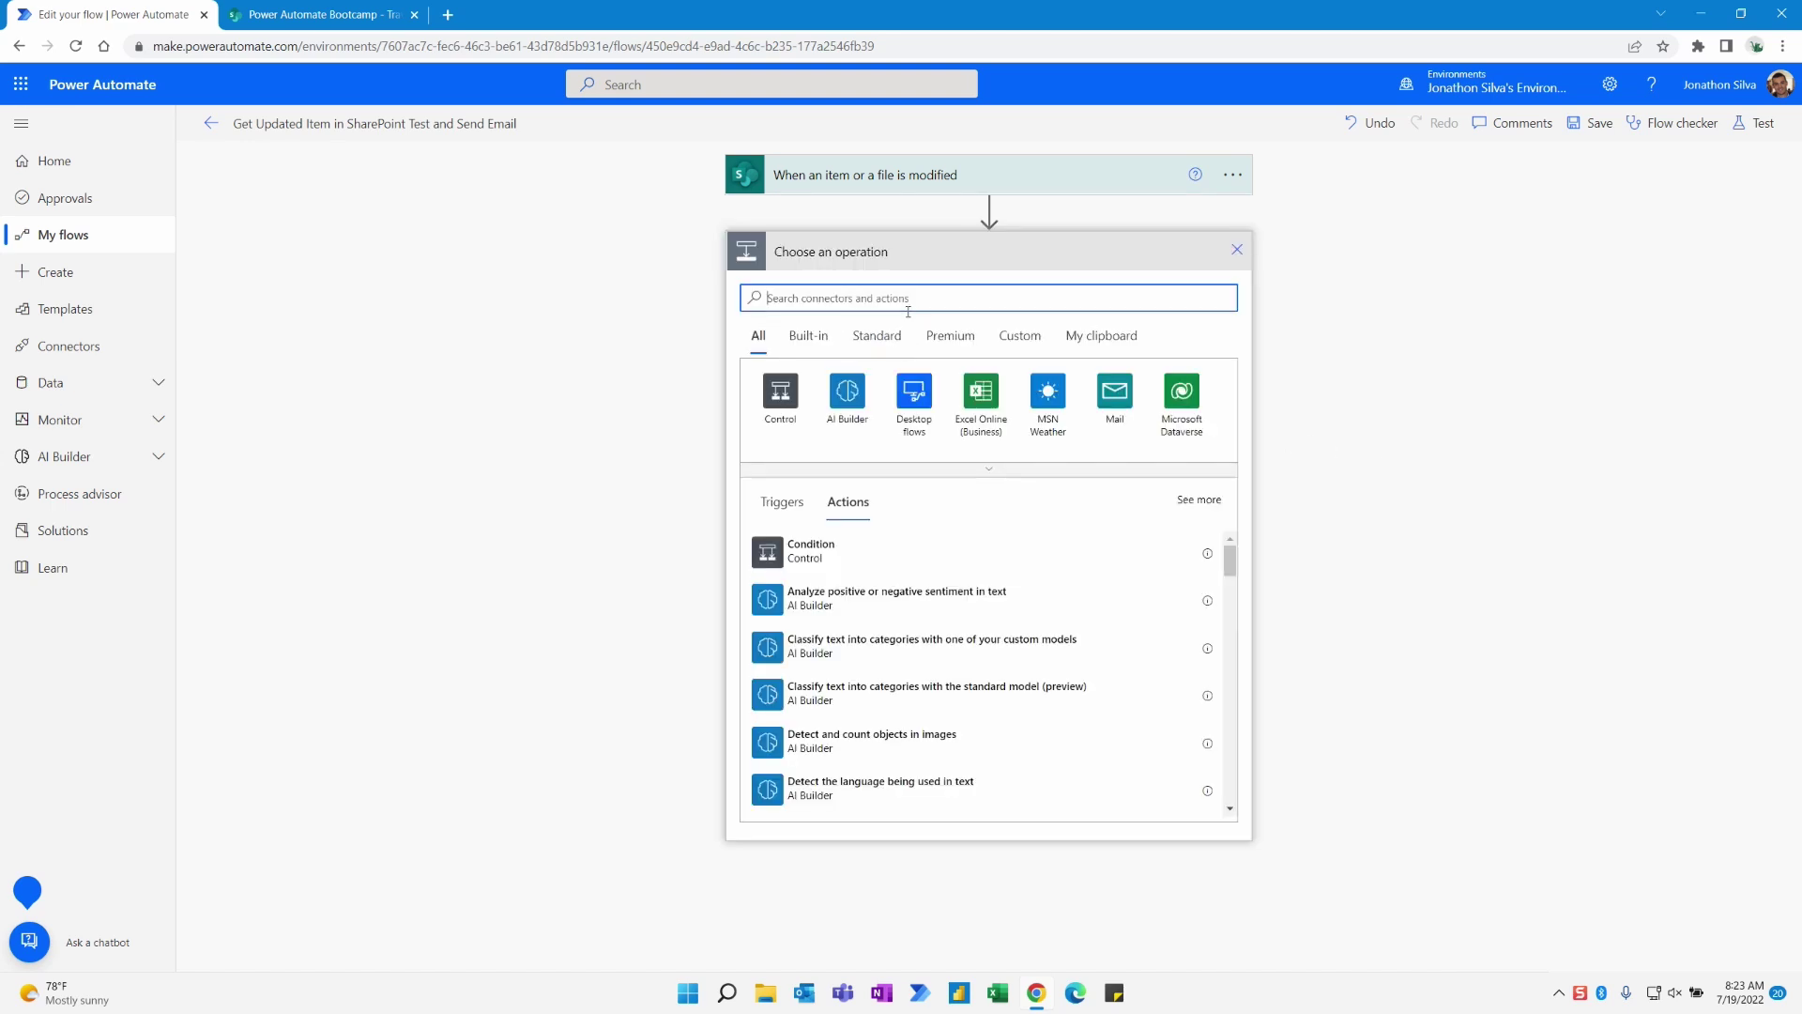
text(sharepoint)
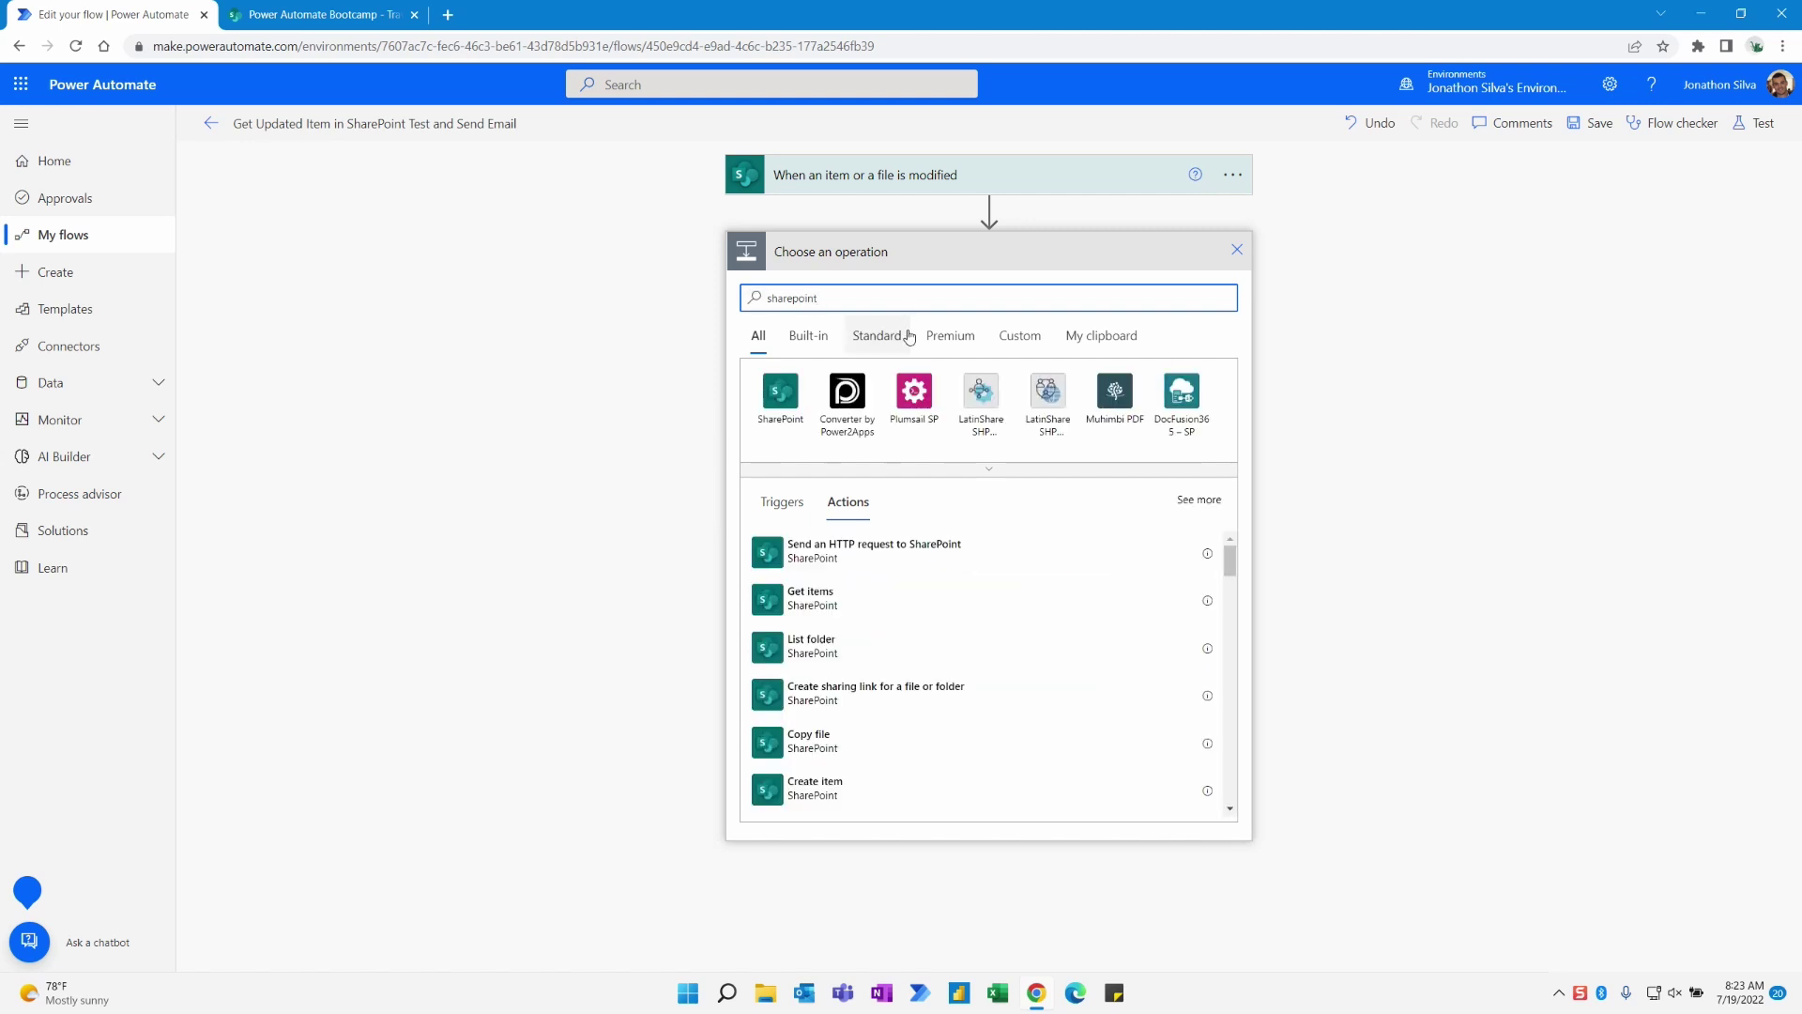
click(778, 392)
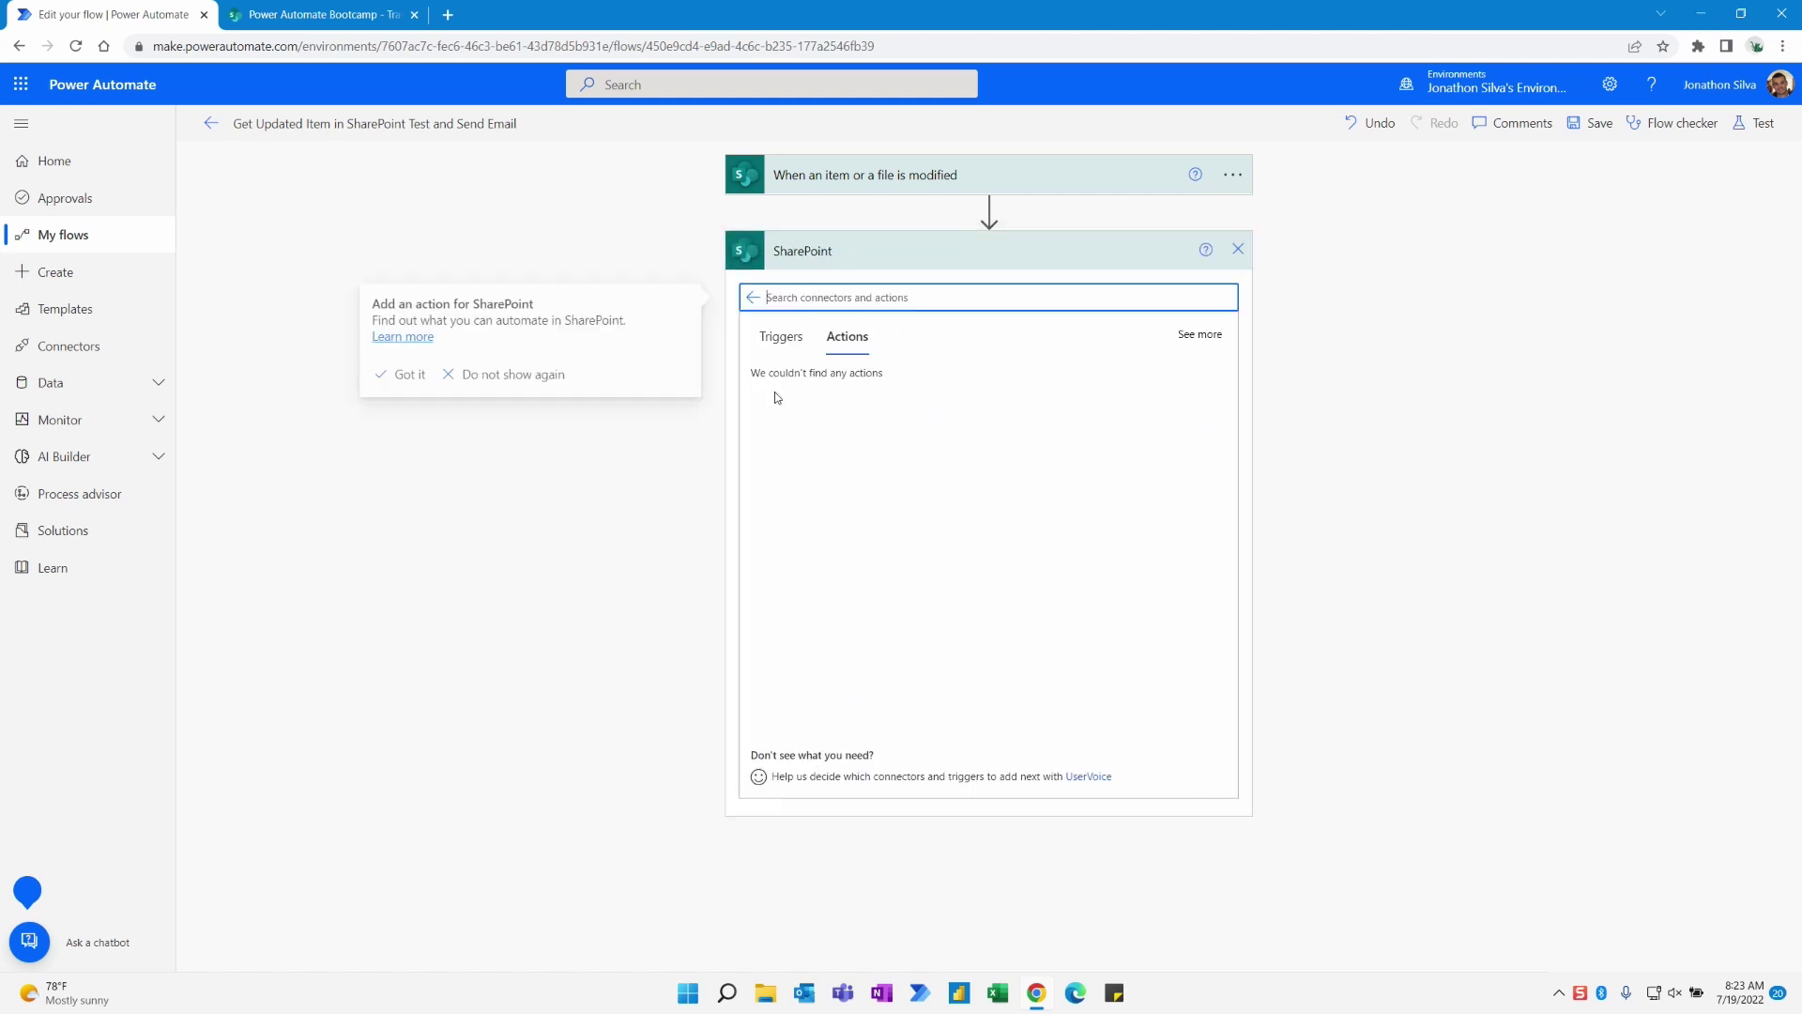
text(get)
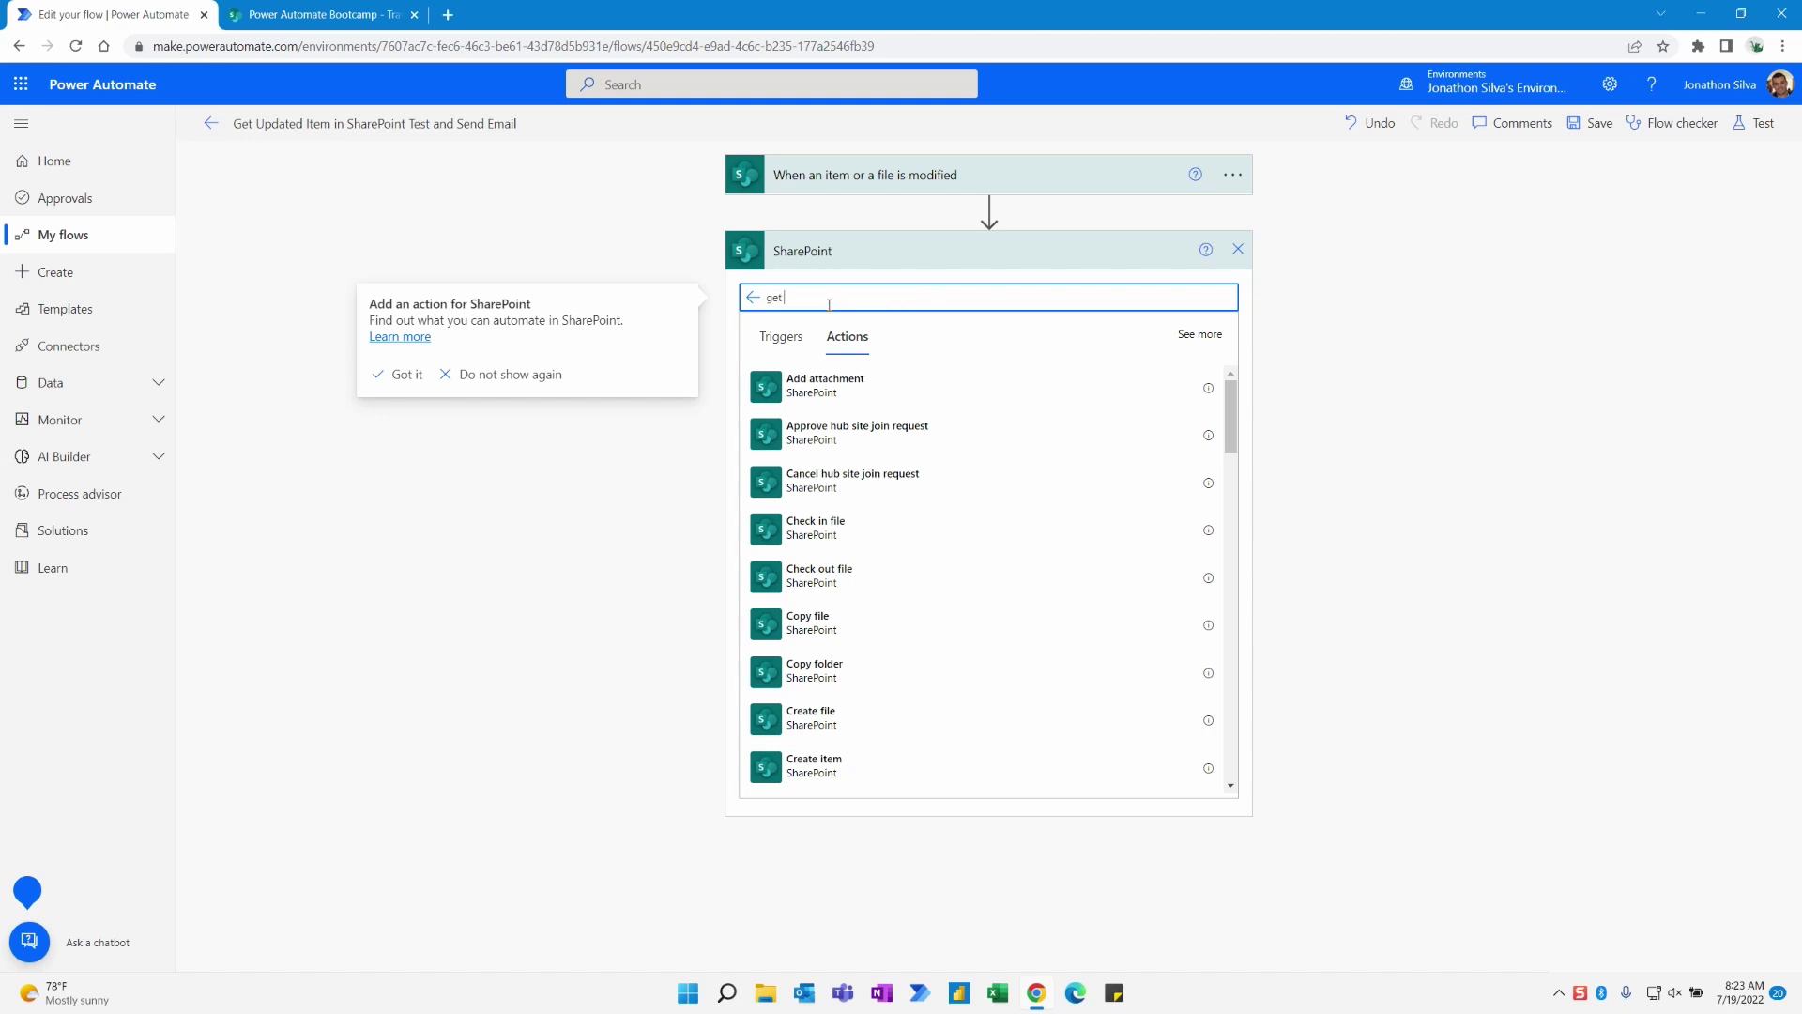
text( changed)
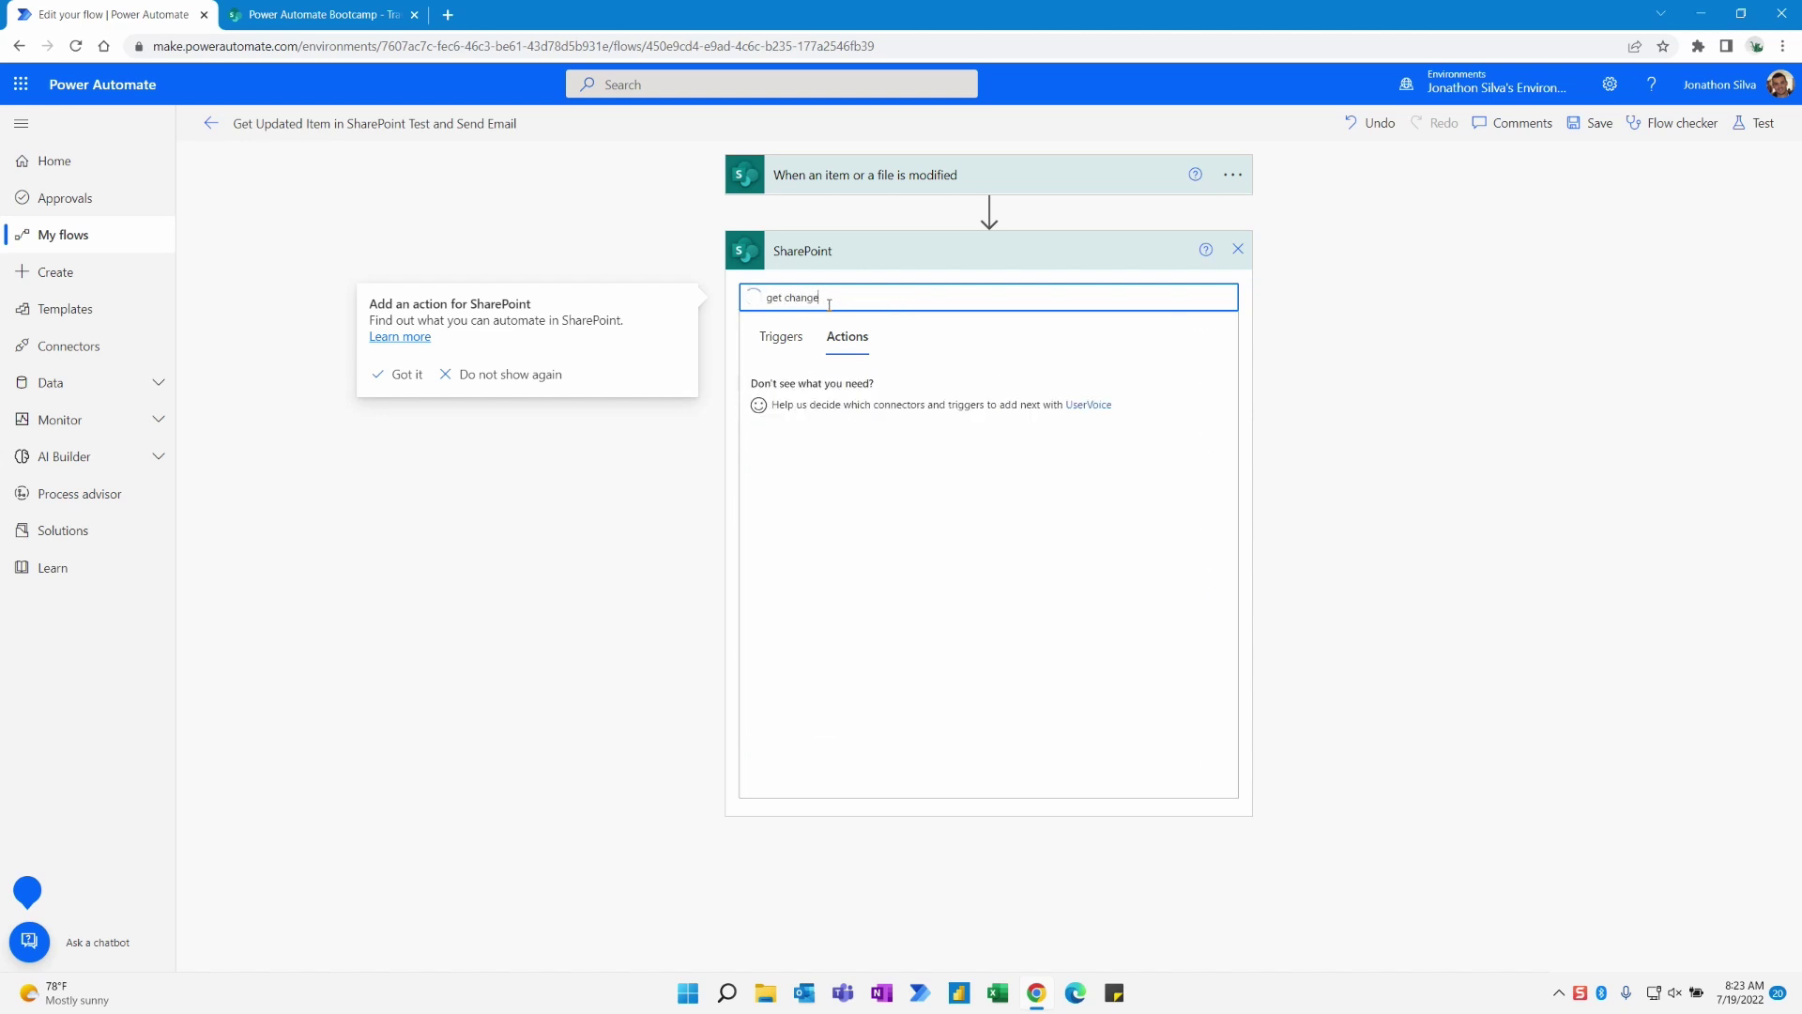
key(BackSpace)
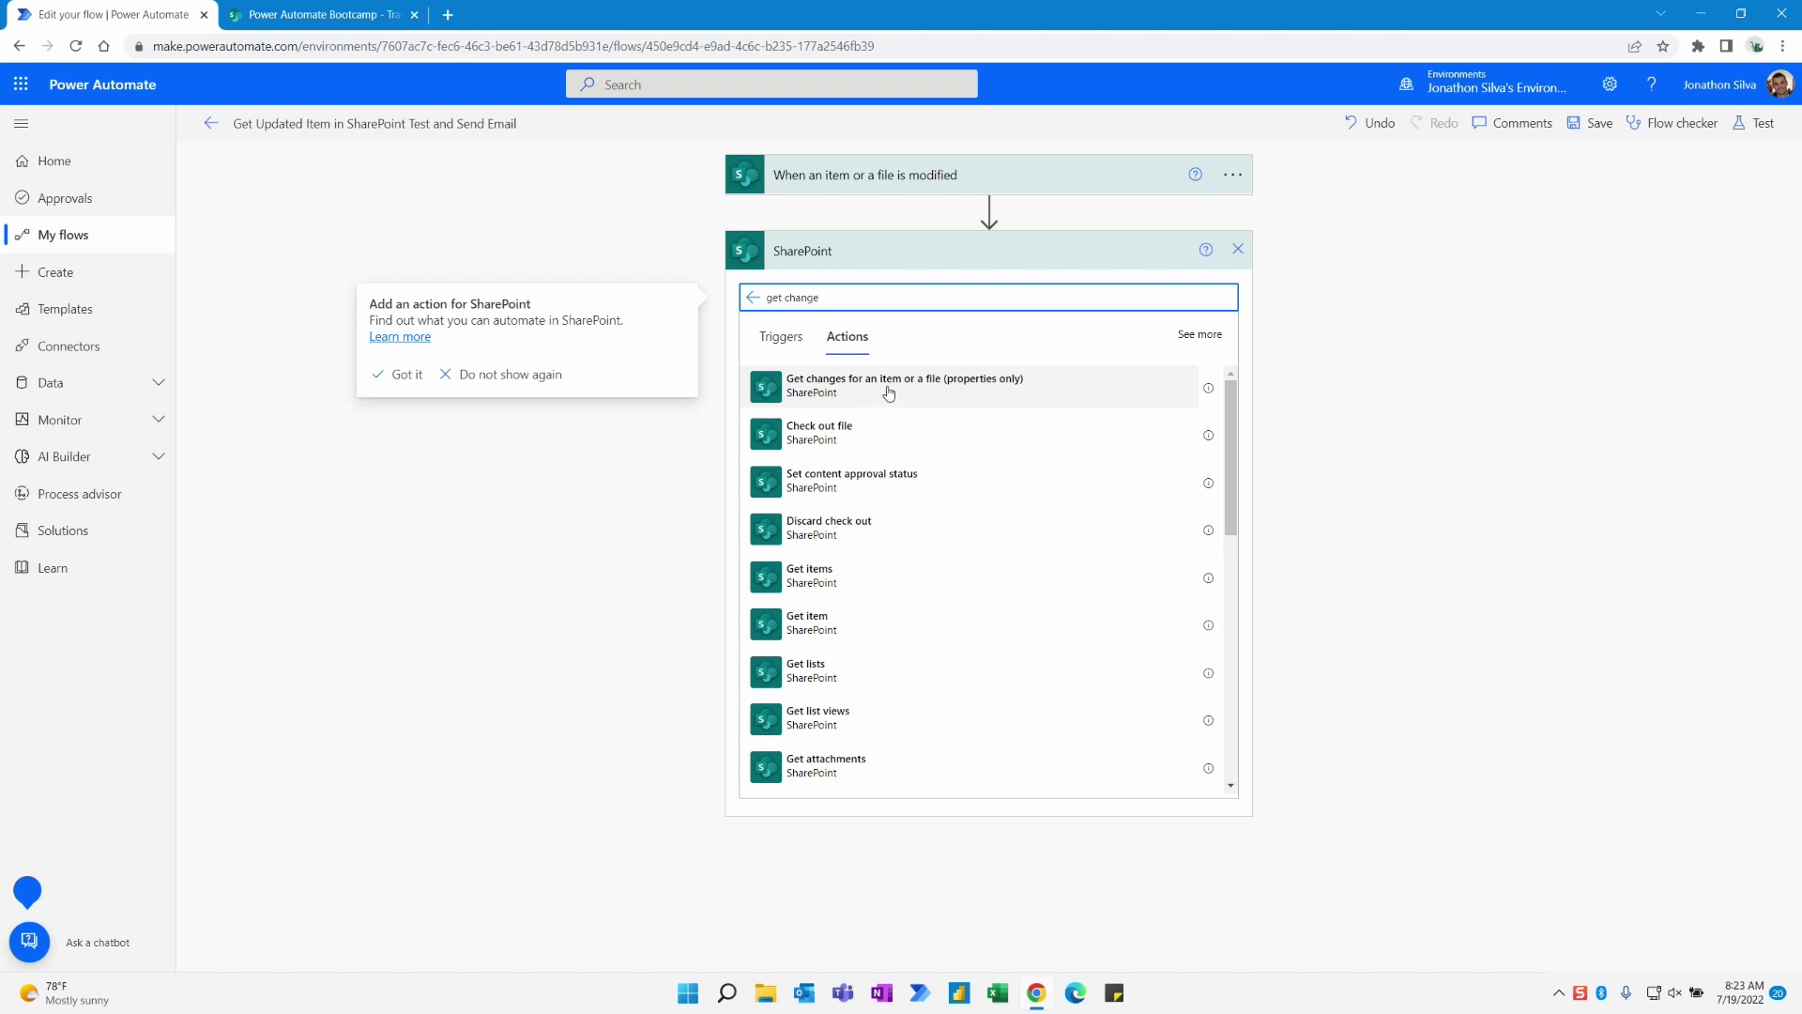
click(1018, 387)
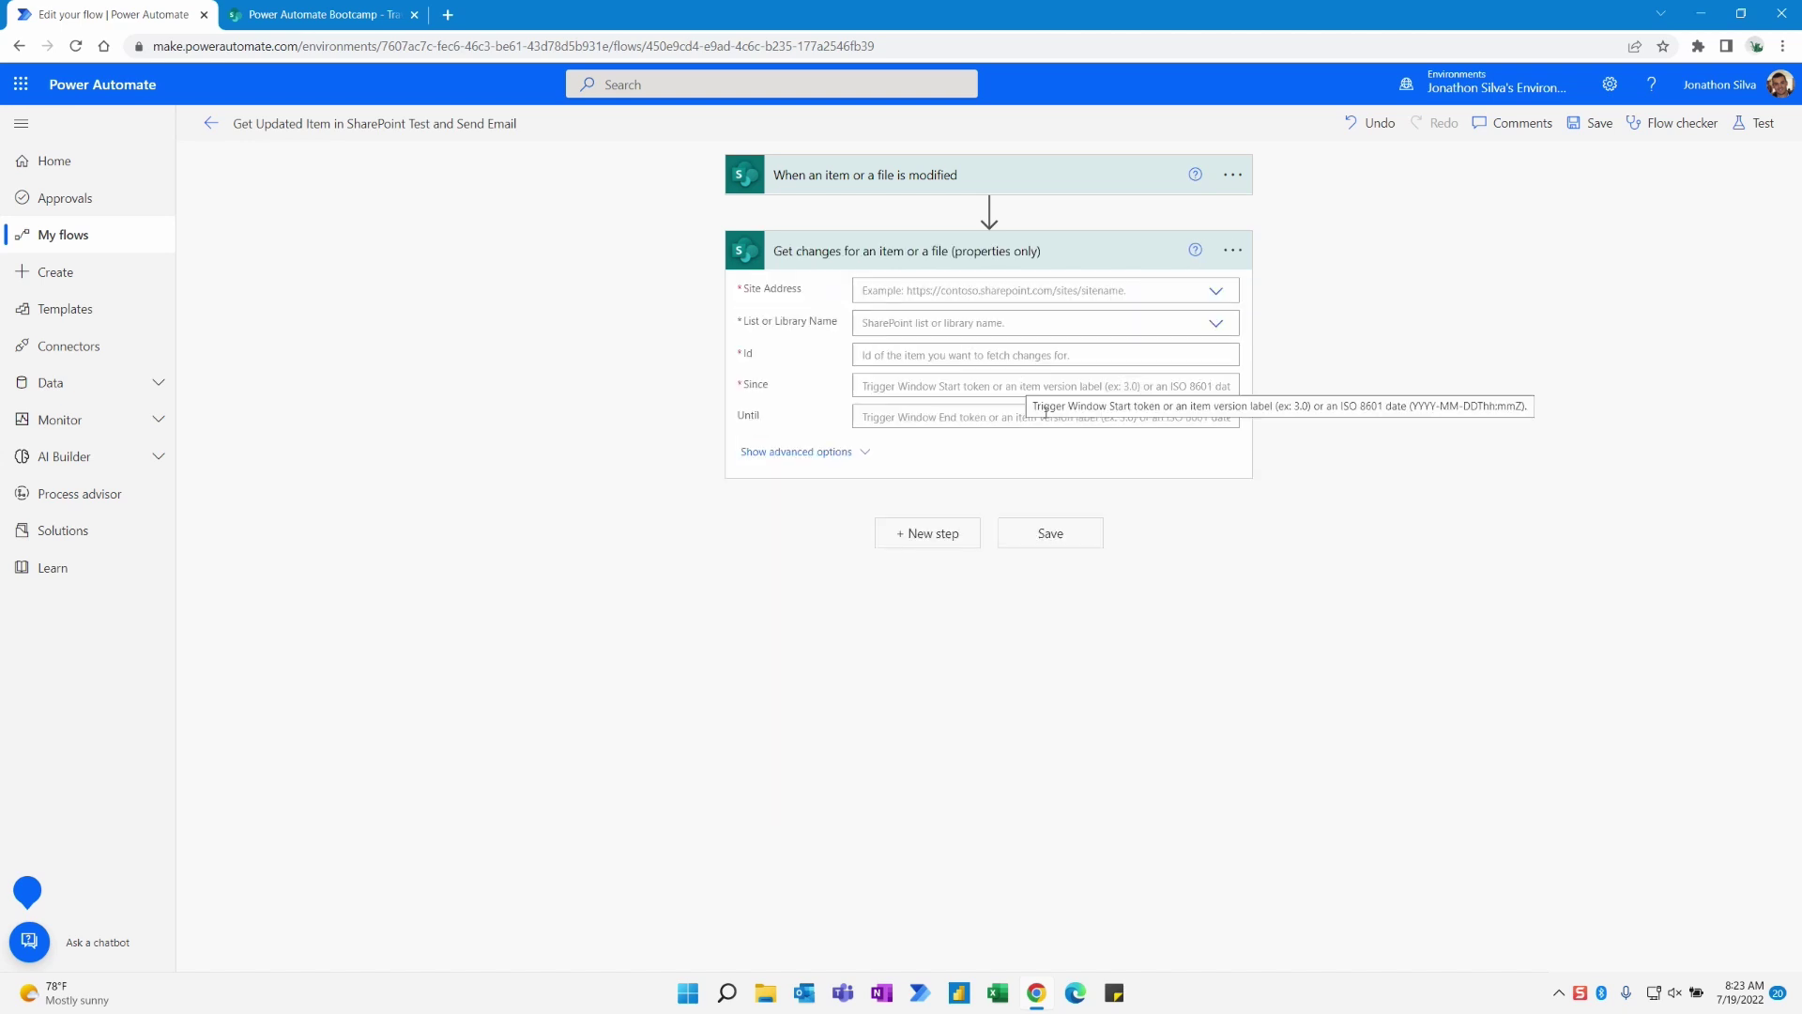
Point the get changes action at the Power Automate Bootcamp site and Travel Requests list, with the trigger's ID as its Id
click(973, 187)
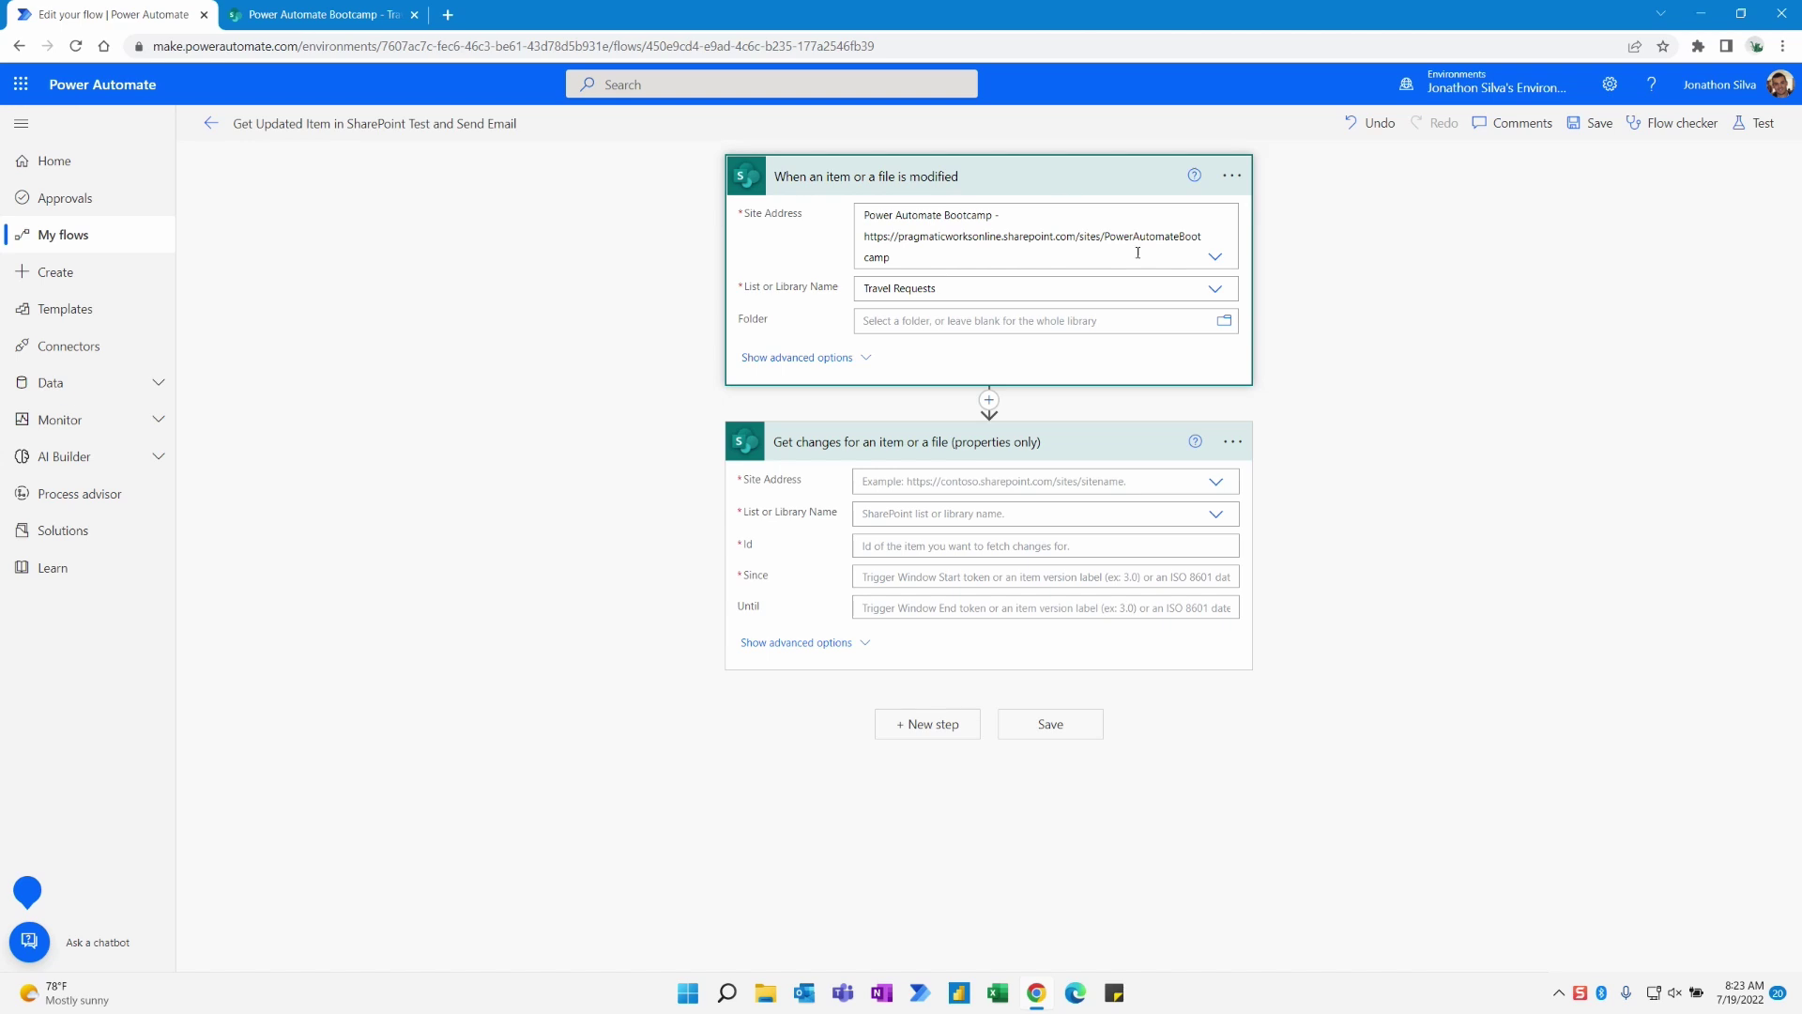
click(1071, 176)
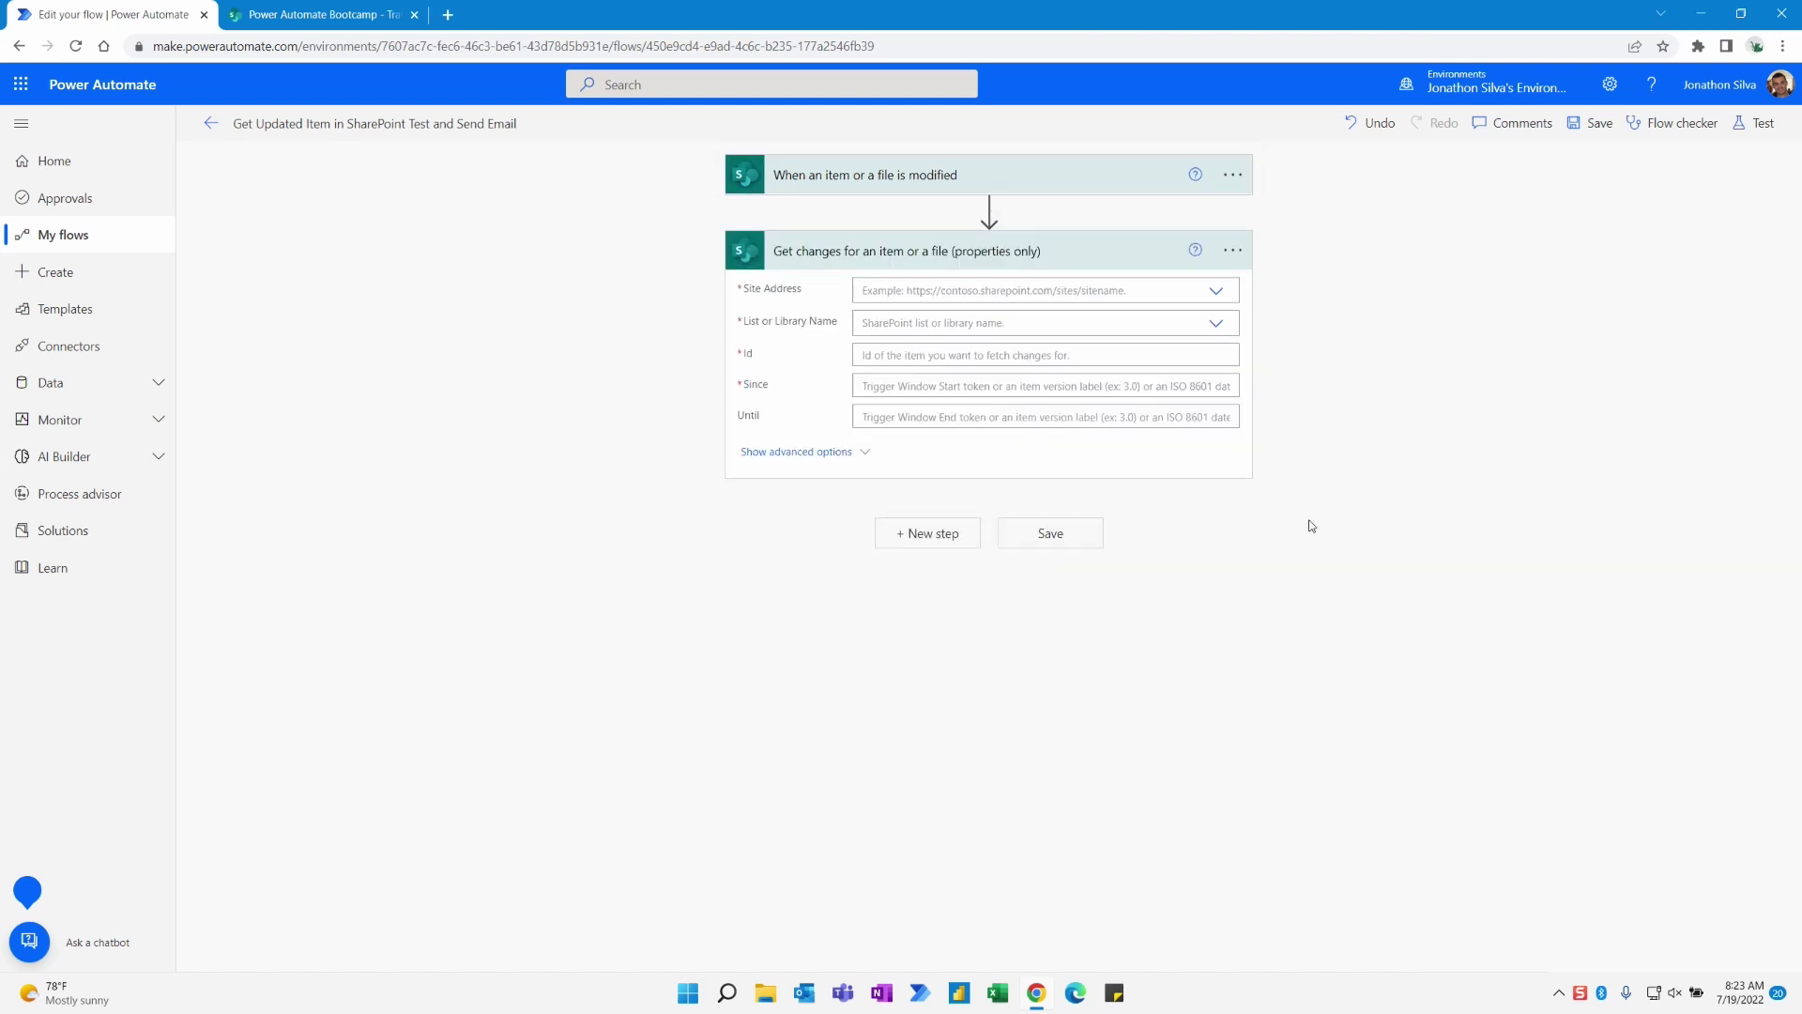
click(1217, 292)
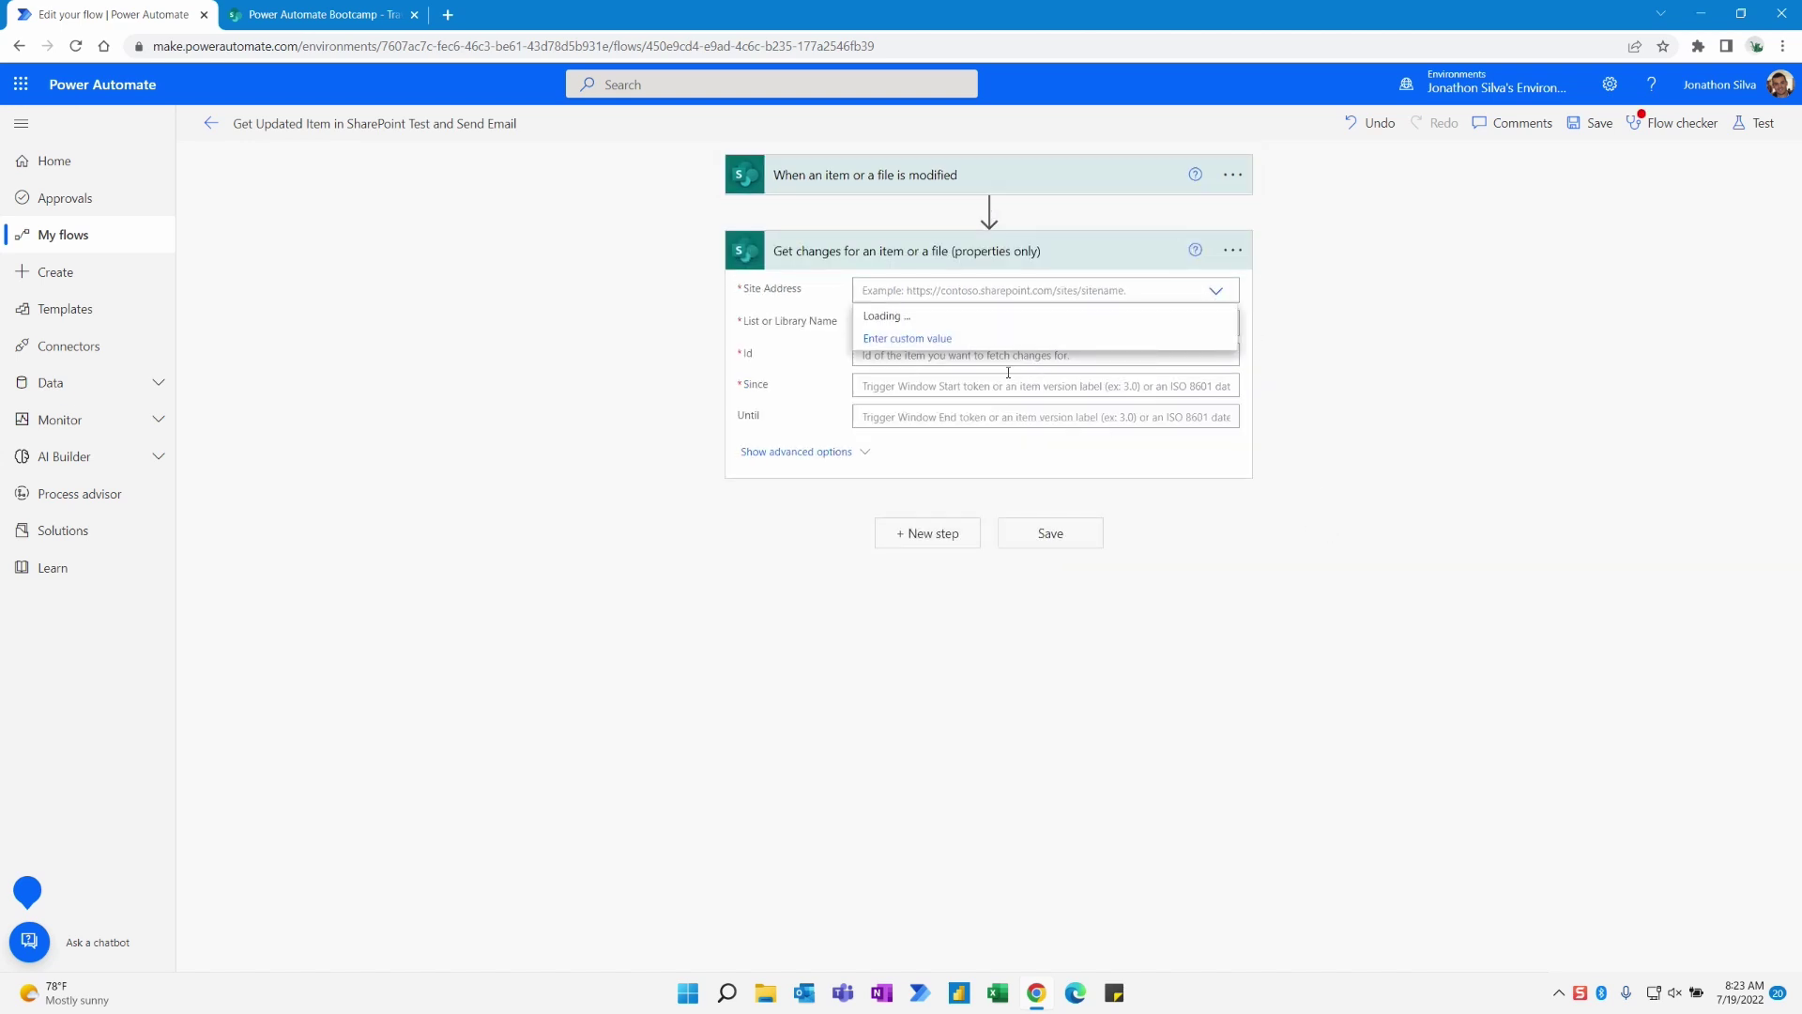
scroll(981, 483, down, 2)
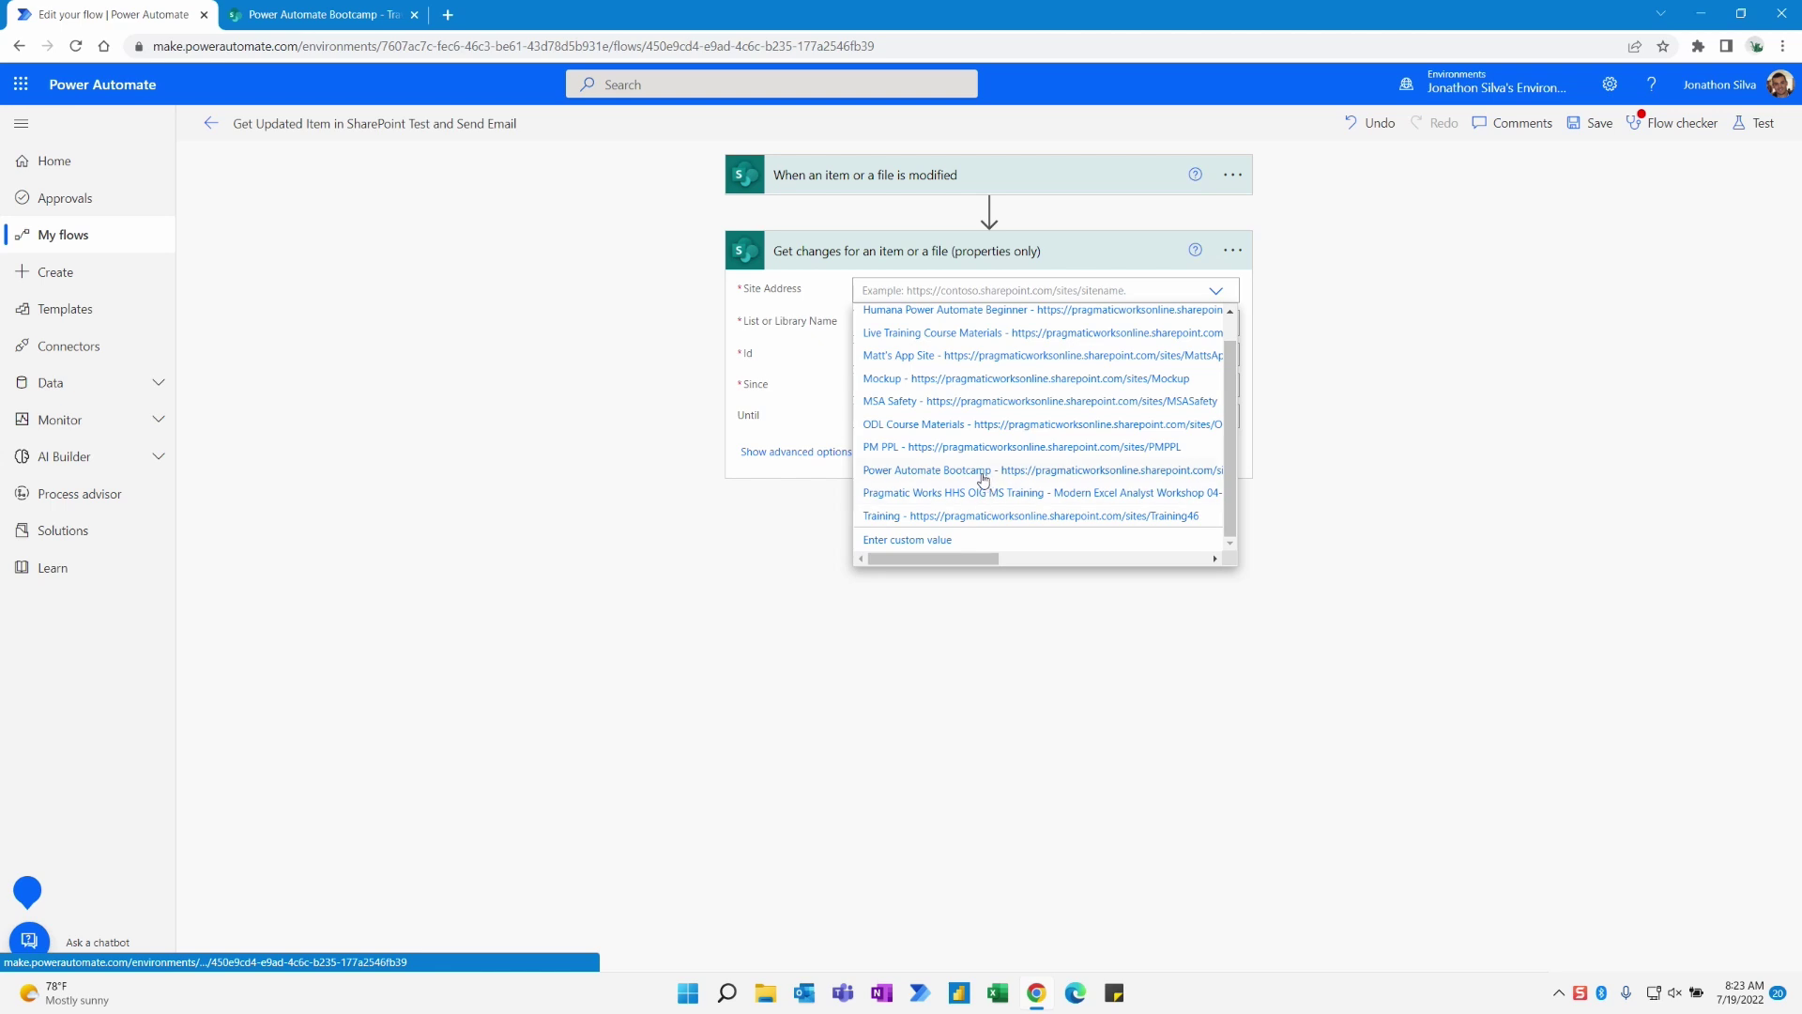
click(981, 473)
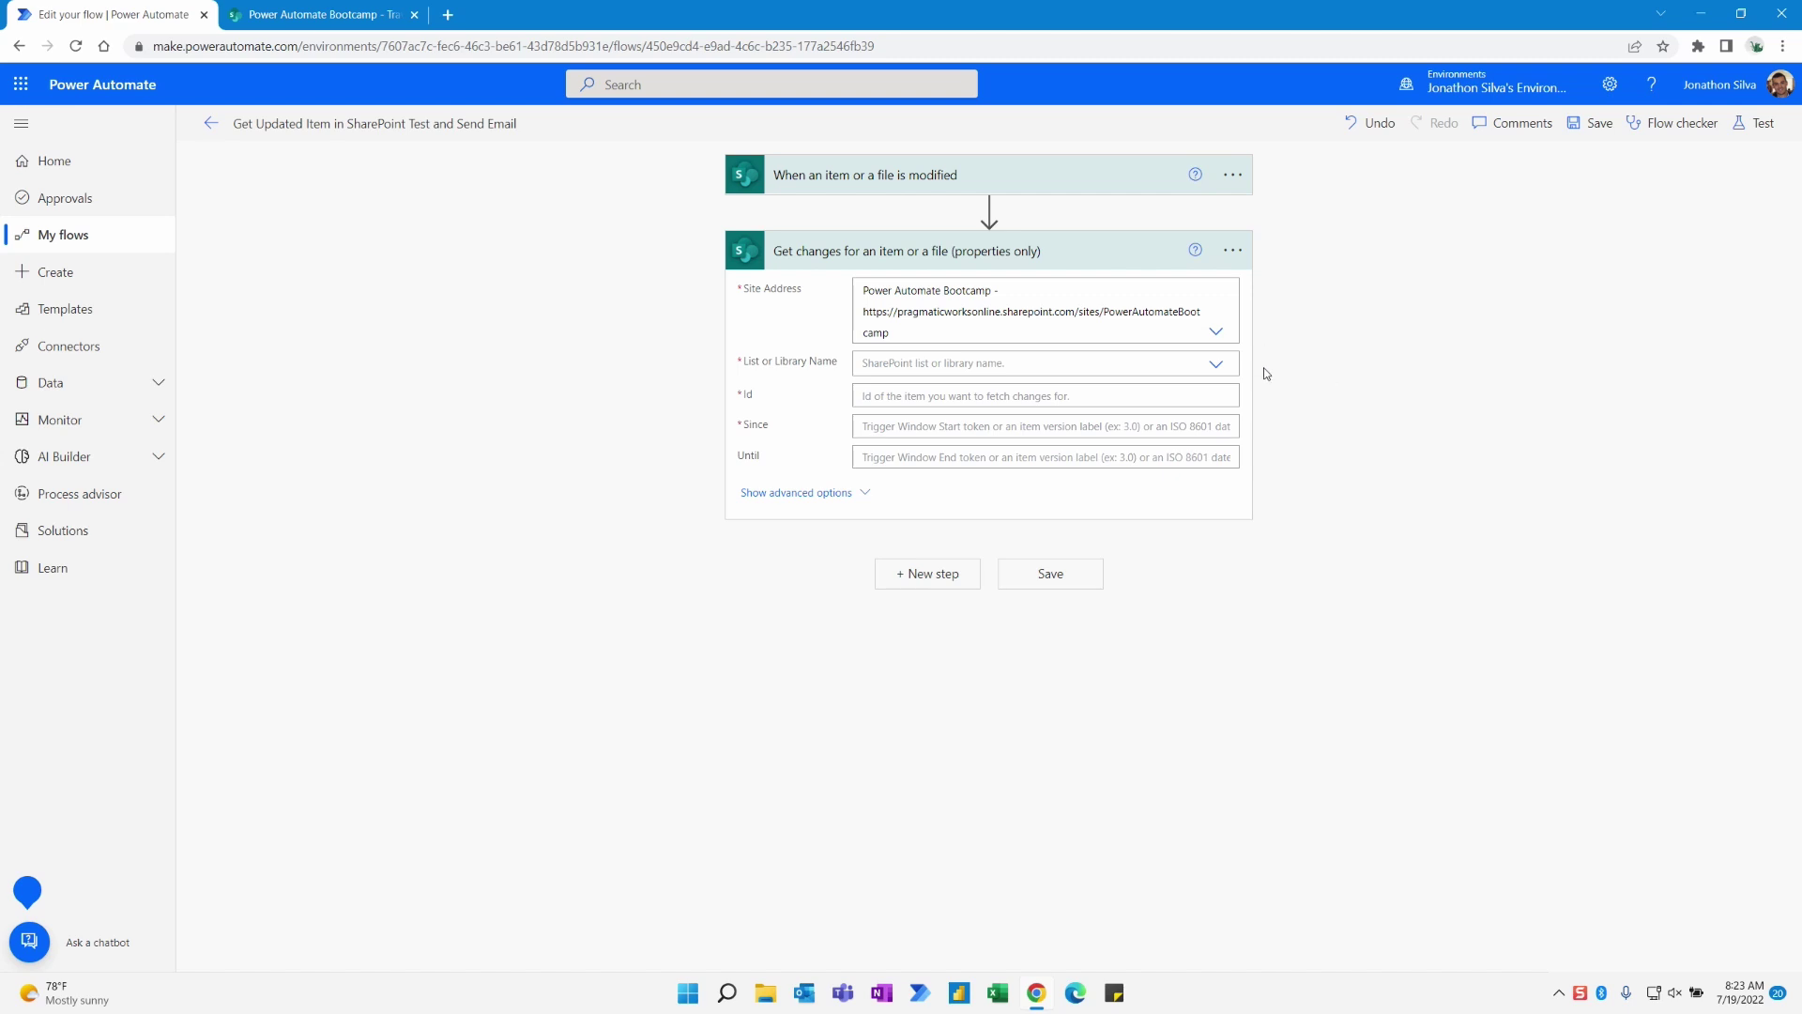
click(1217, 364)
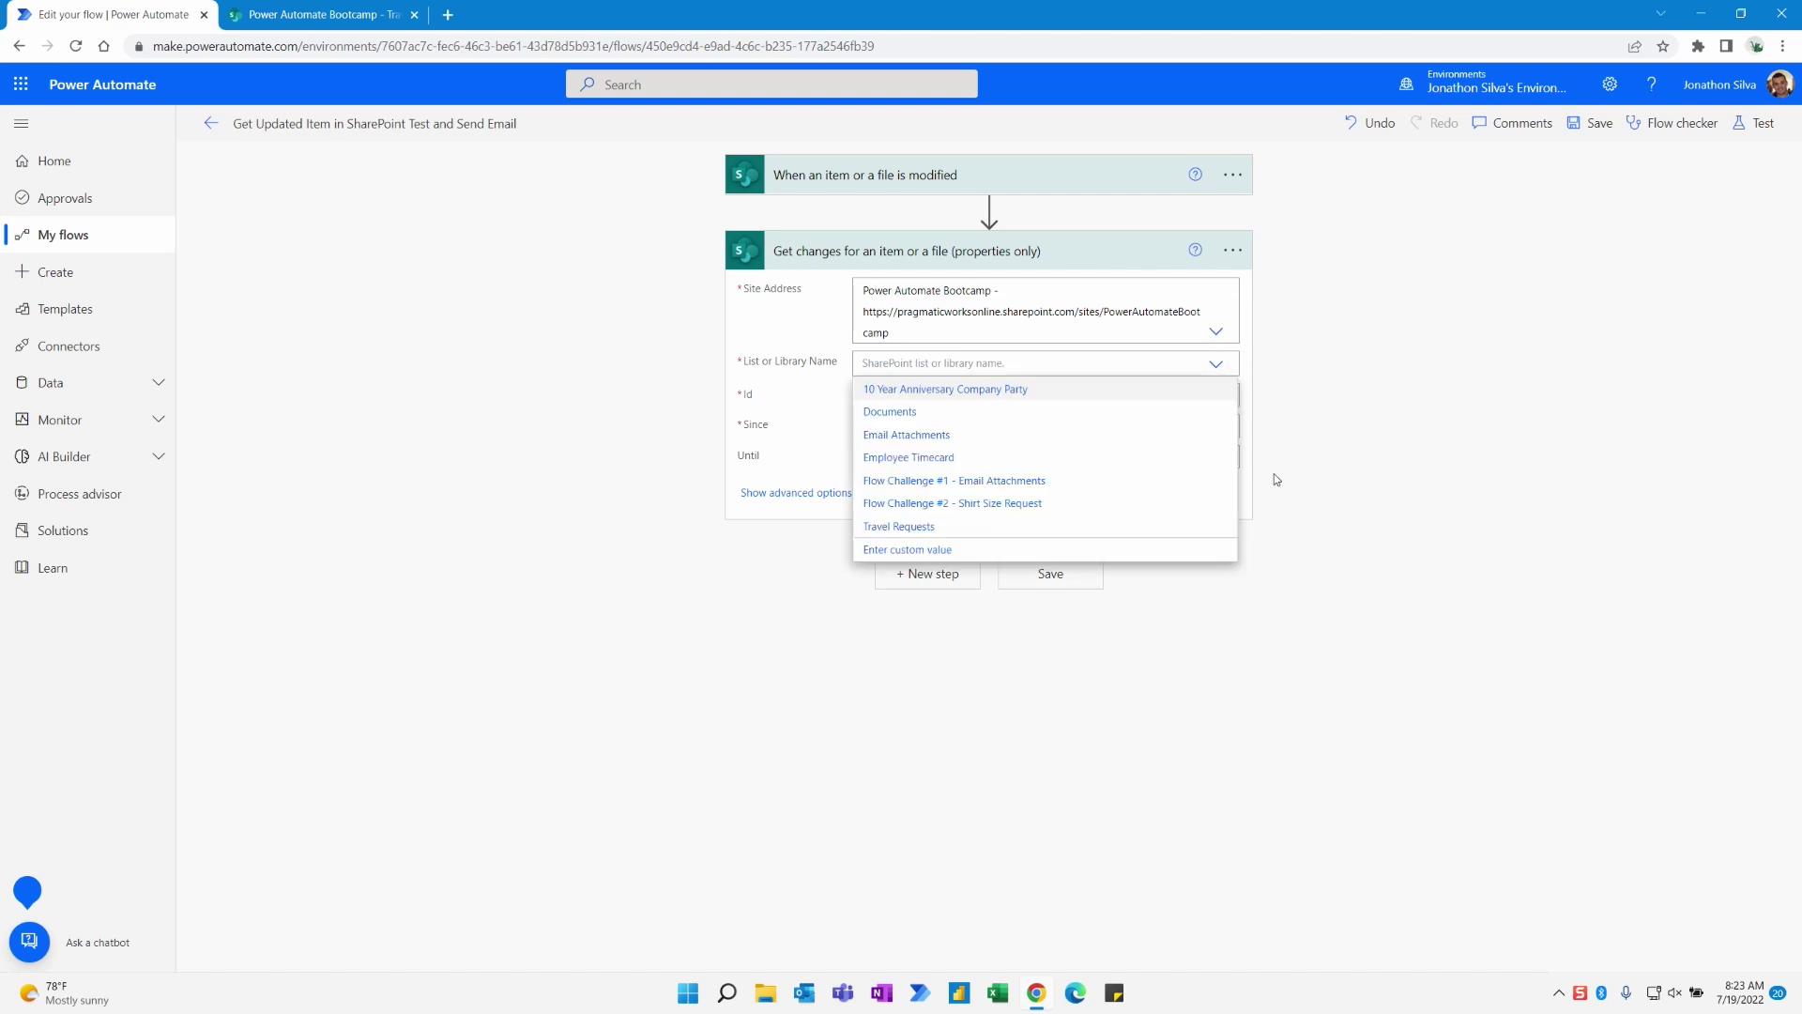
click(984, 532)
click(1021, 397)
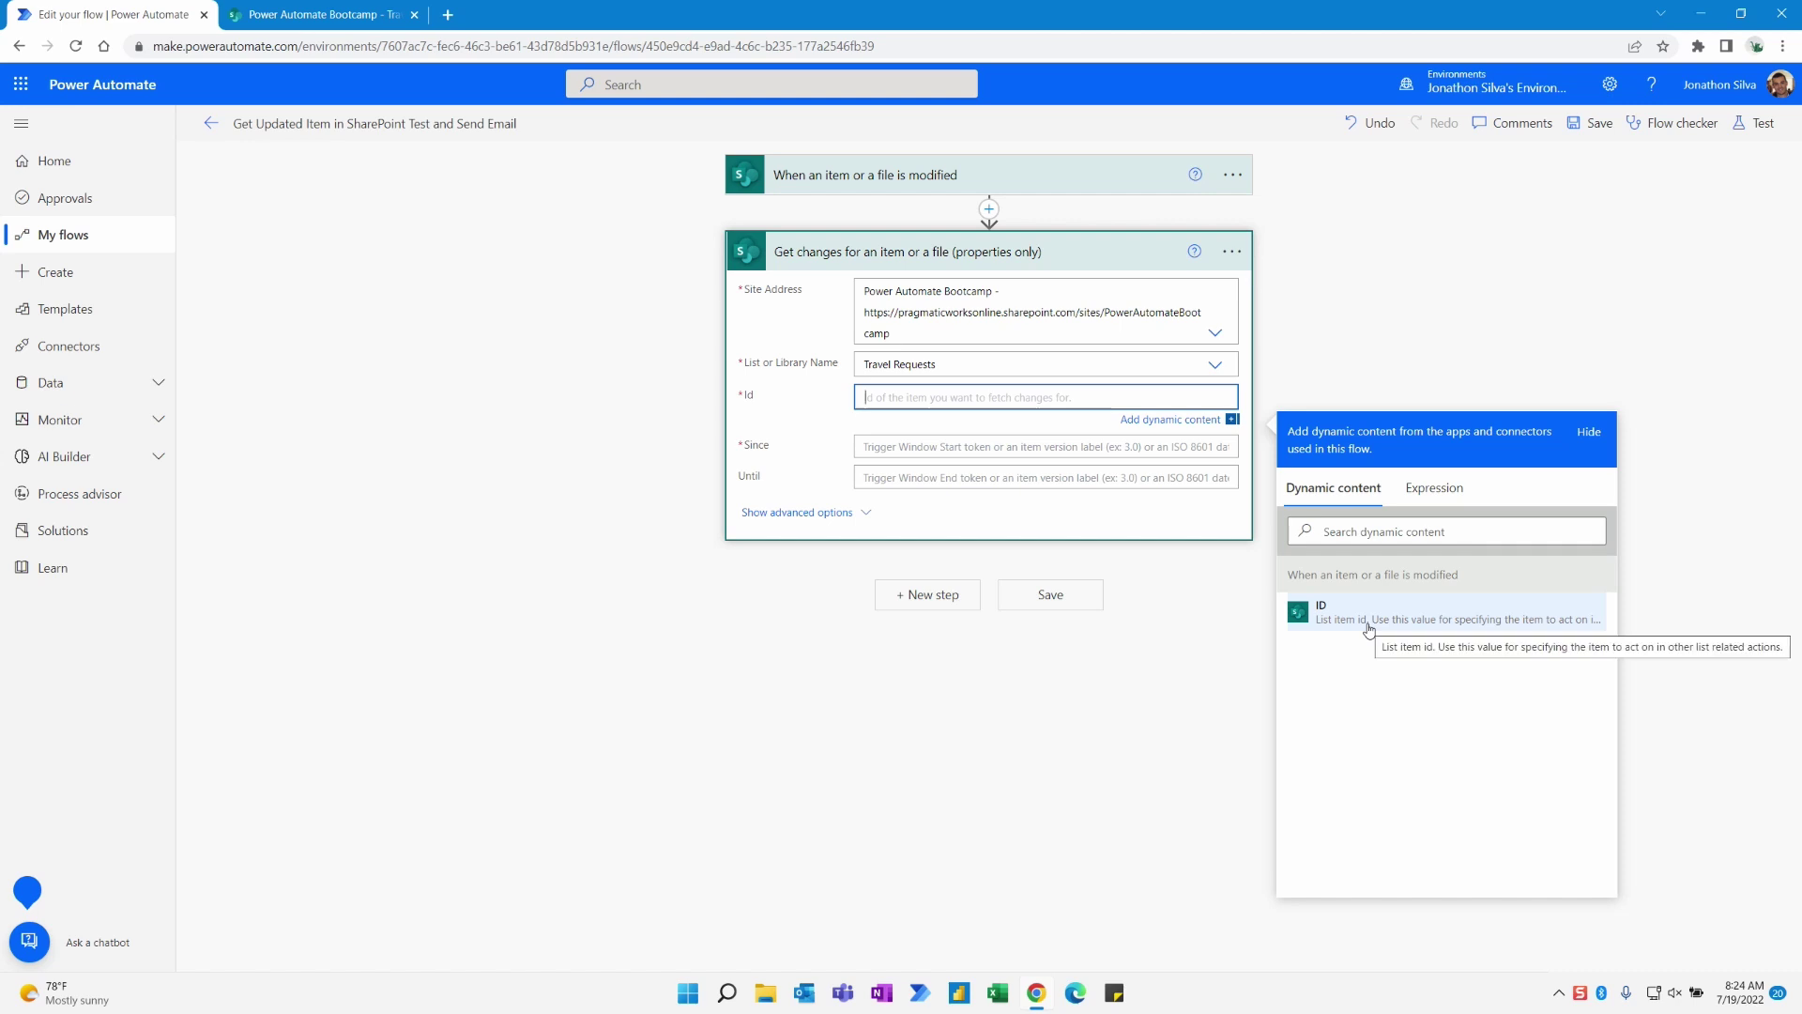
click(1382, 630)
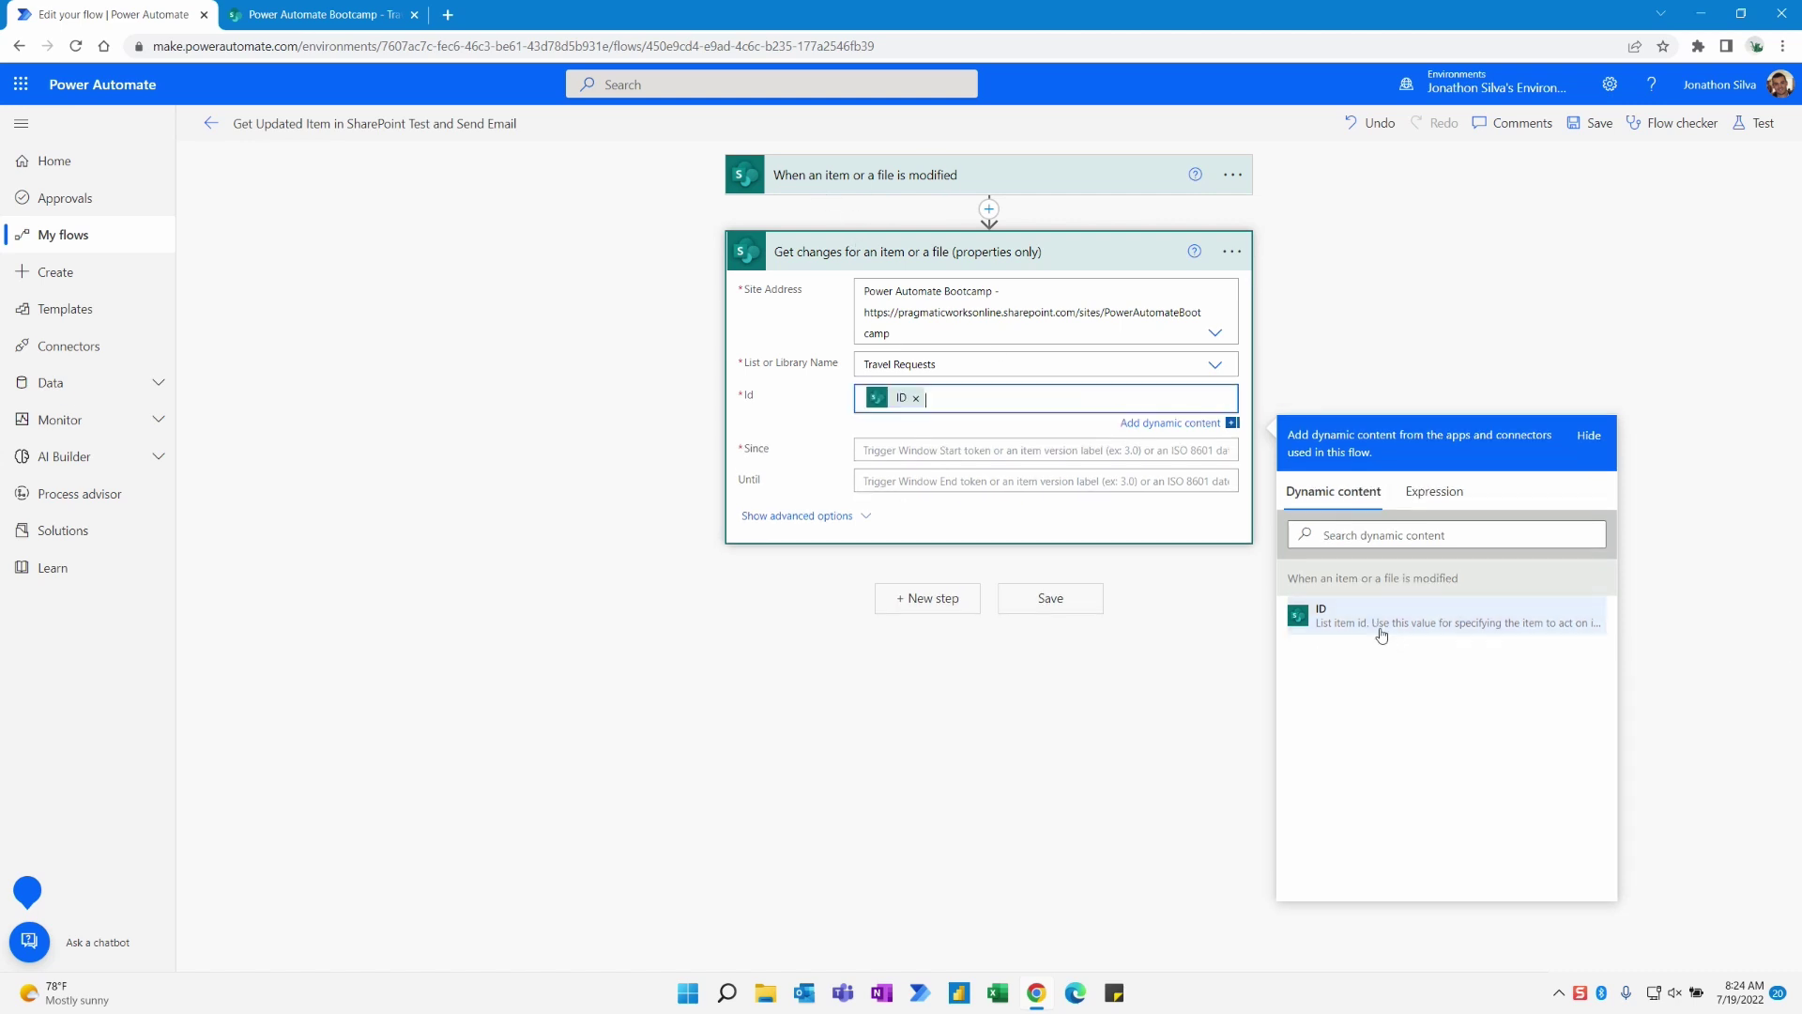
Start an expression for the Since field of the get changes action, entering sub(int())
click(1037, 450)
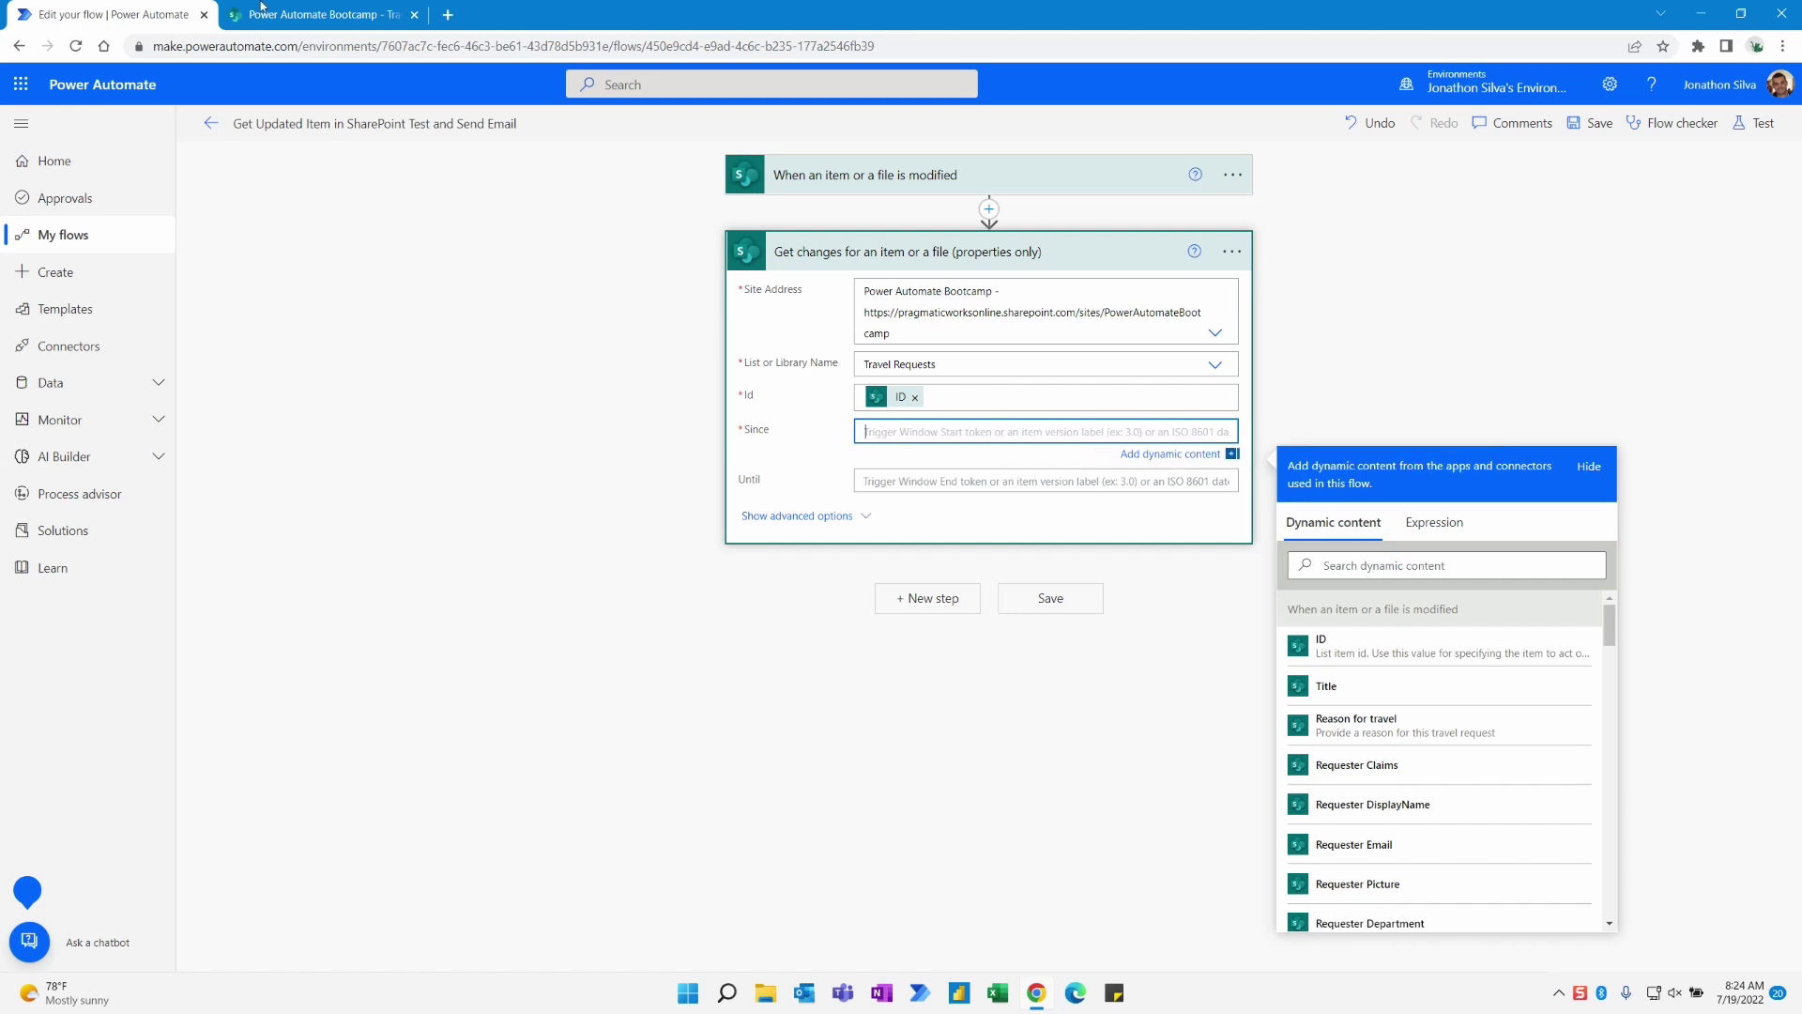
click(296, 14)
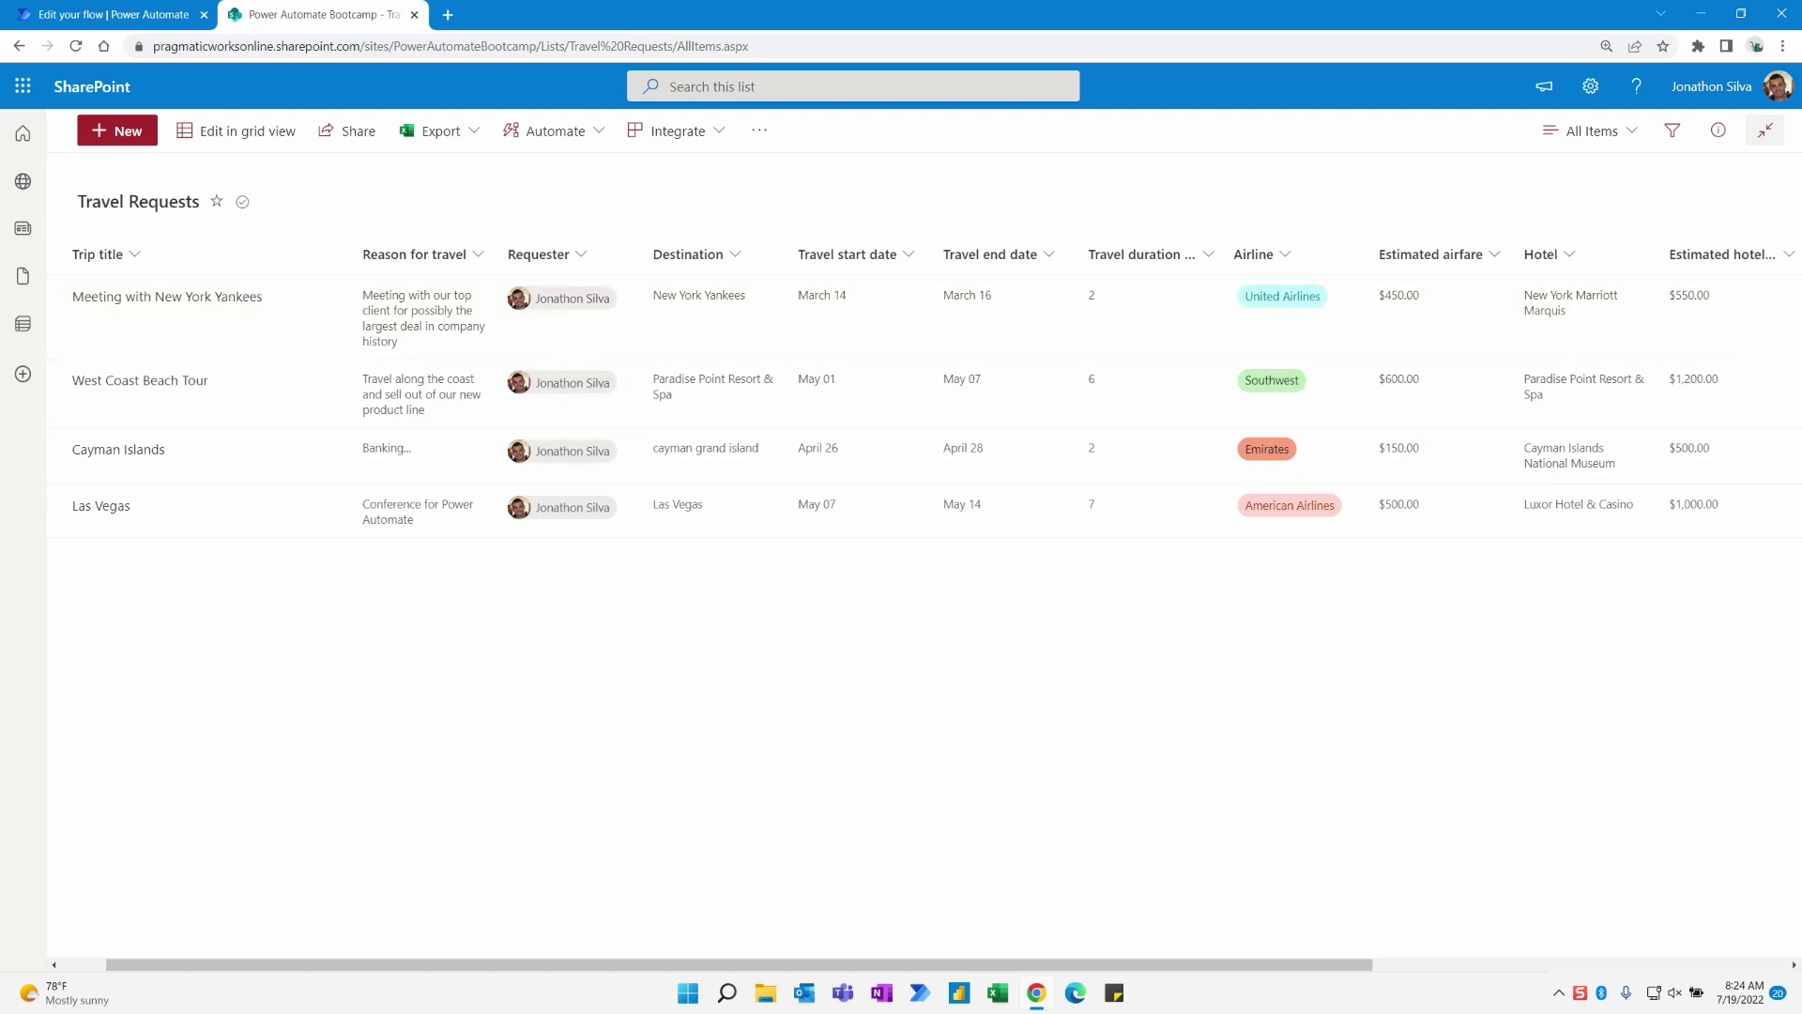
click(103, 14)
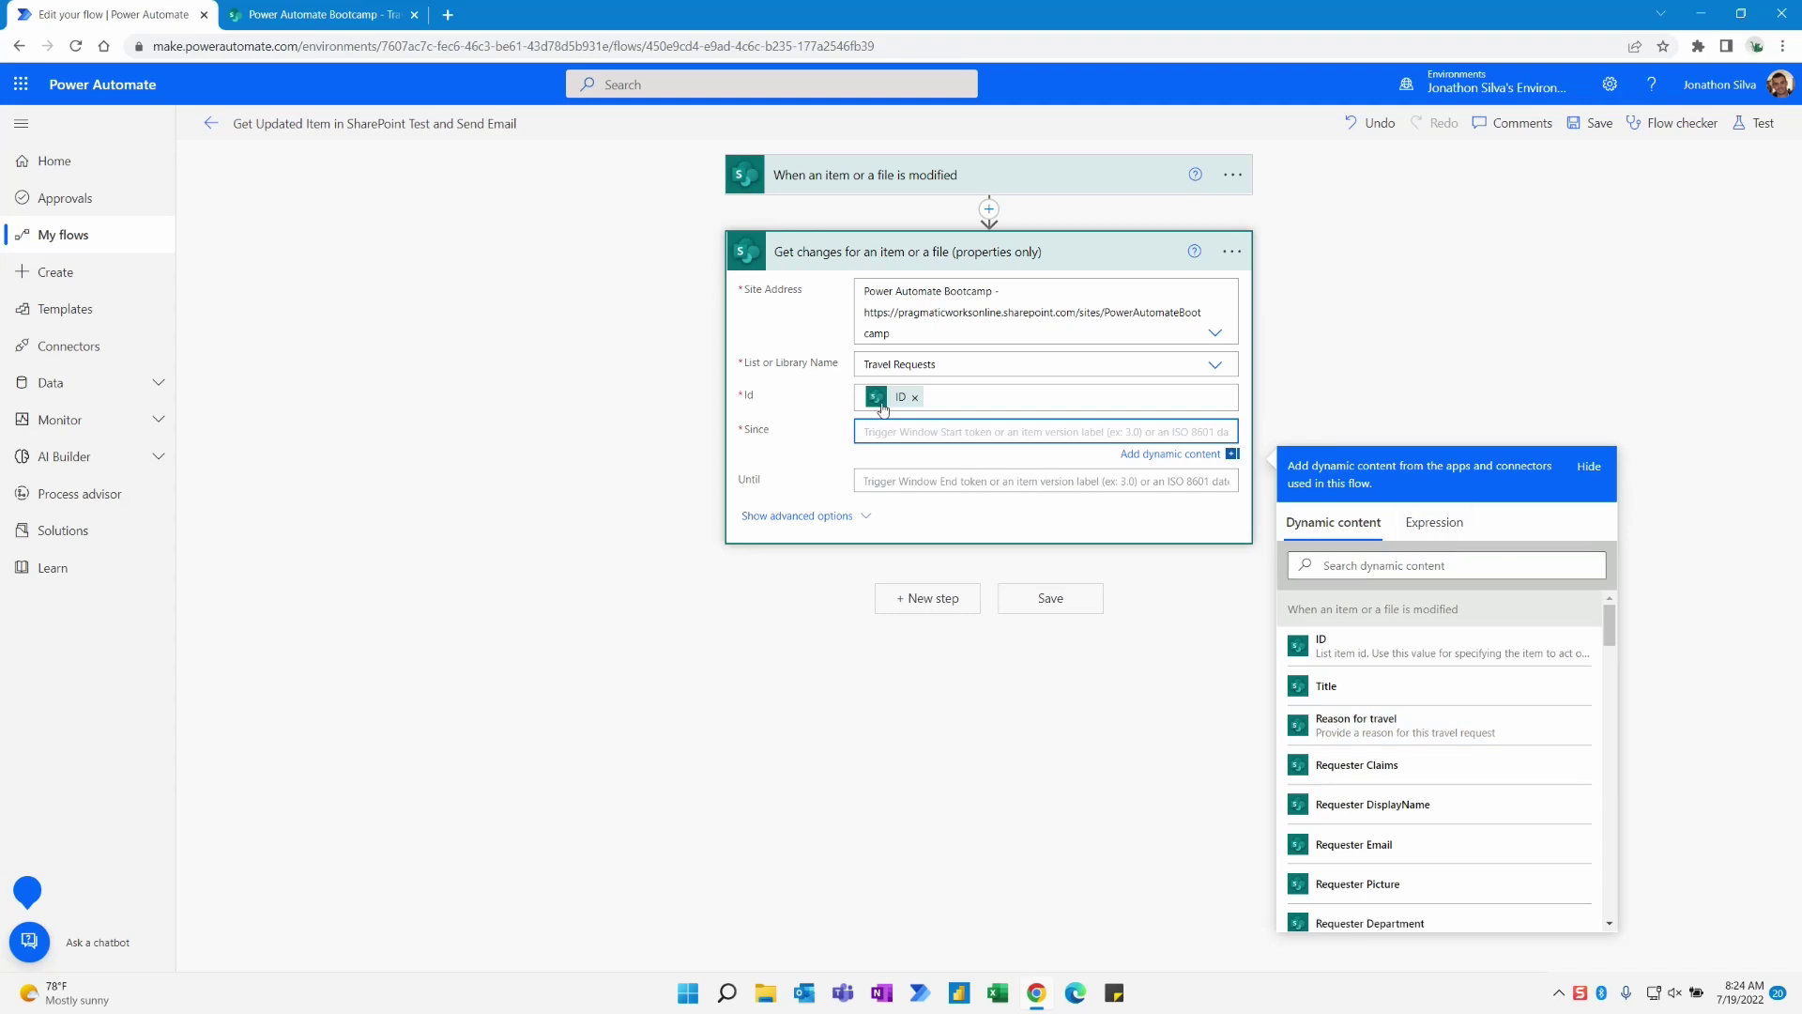
click(1455, 522)
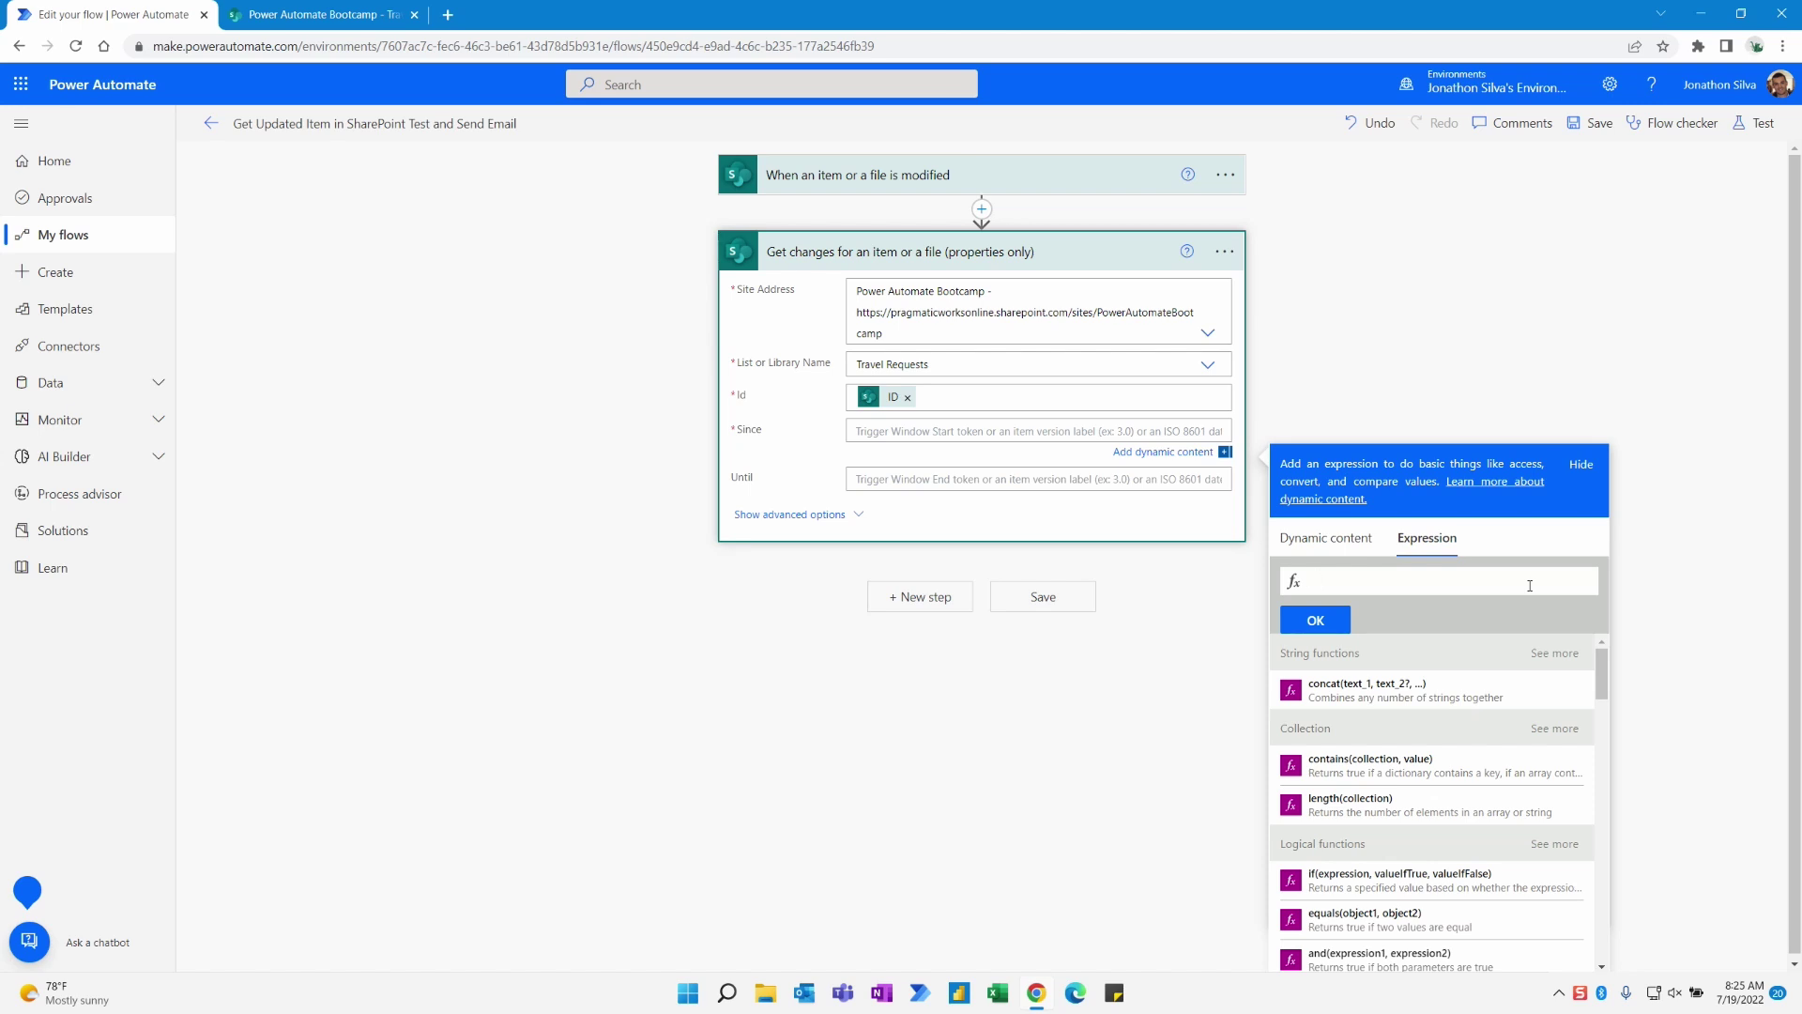
text(sub)
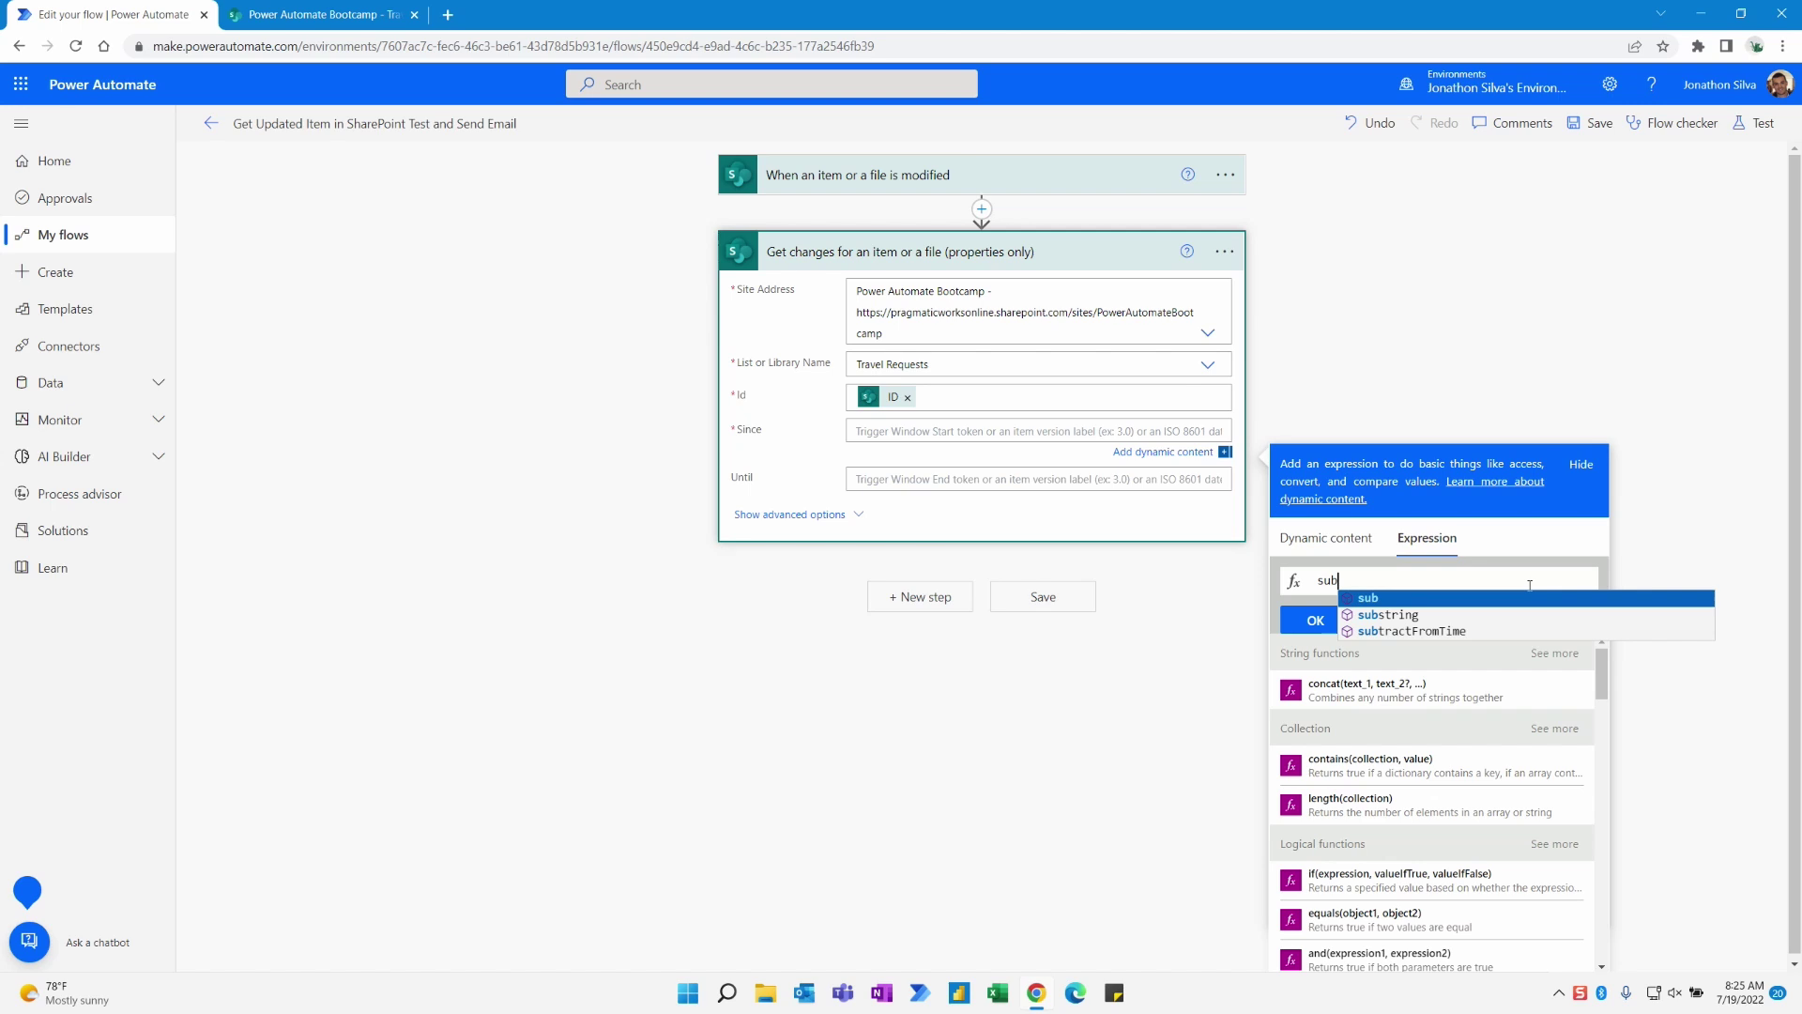
key(Escape)
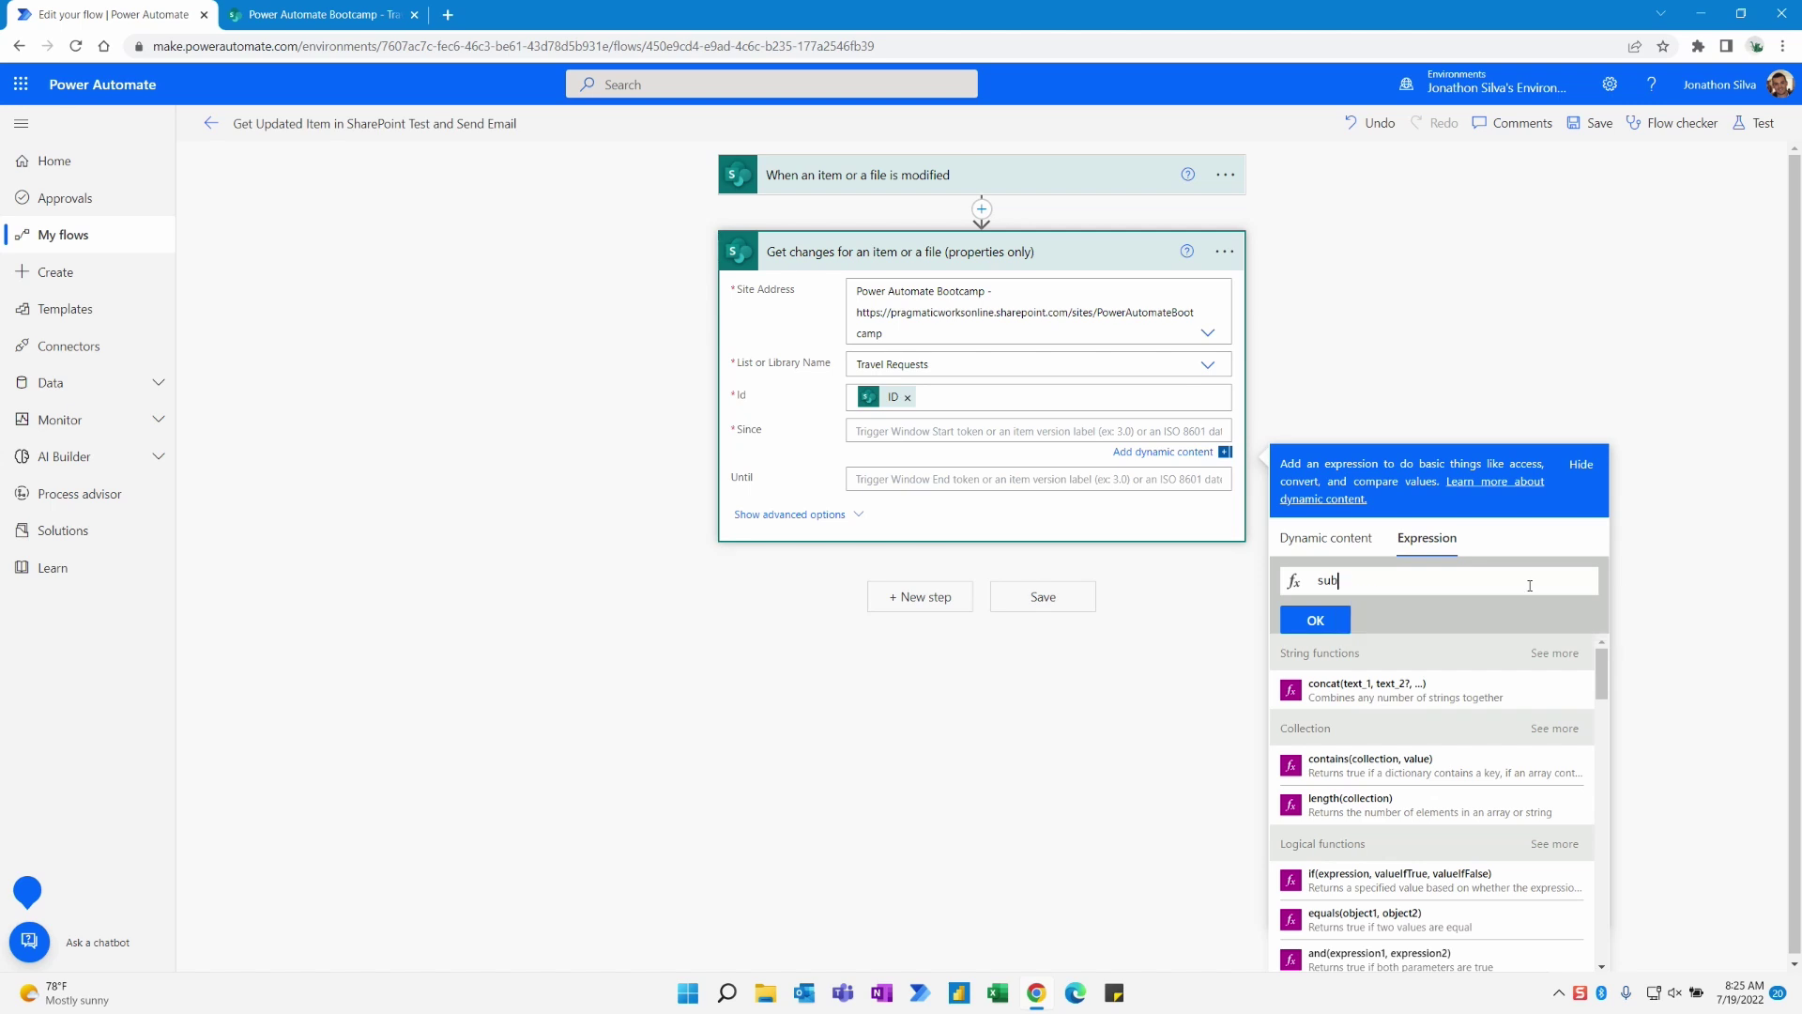
text(()
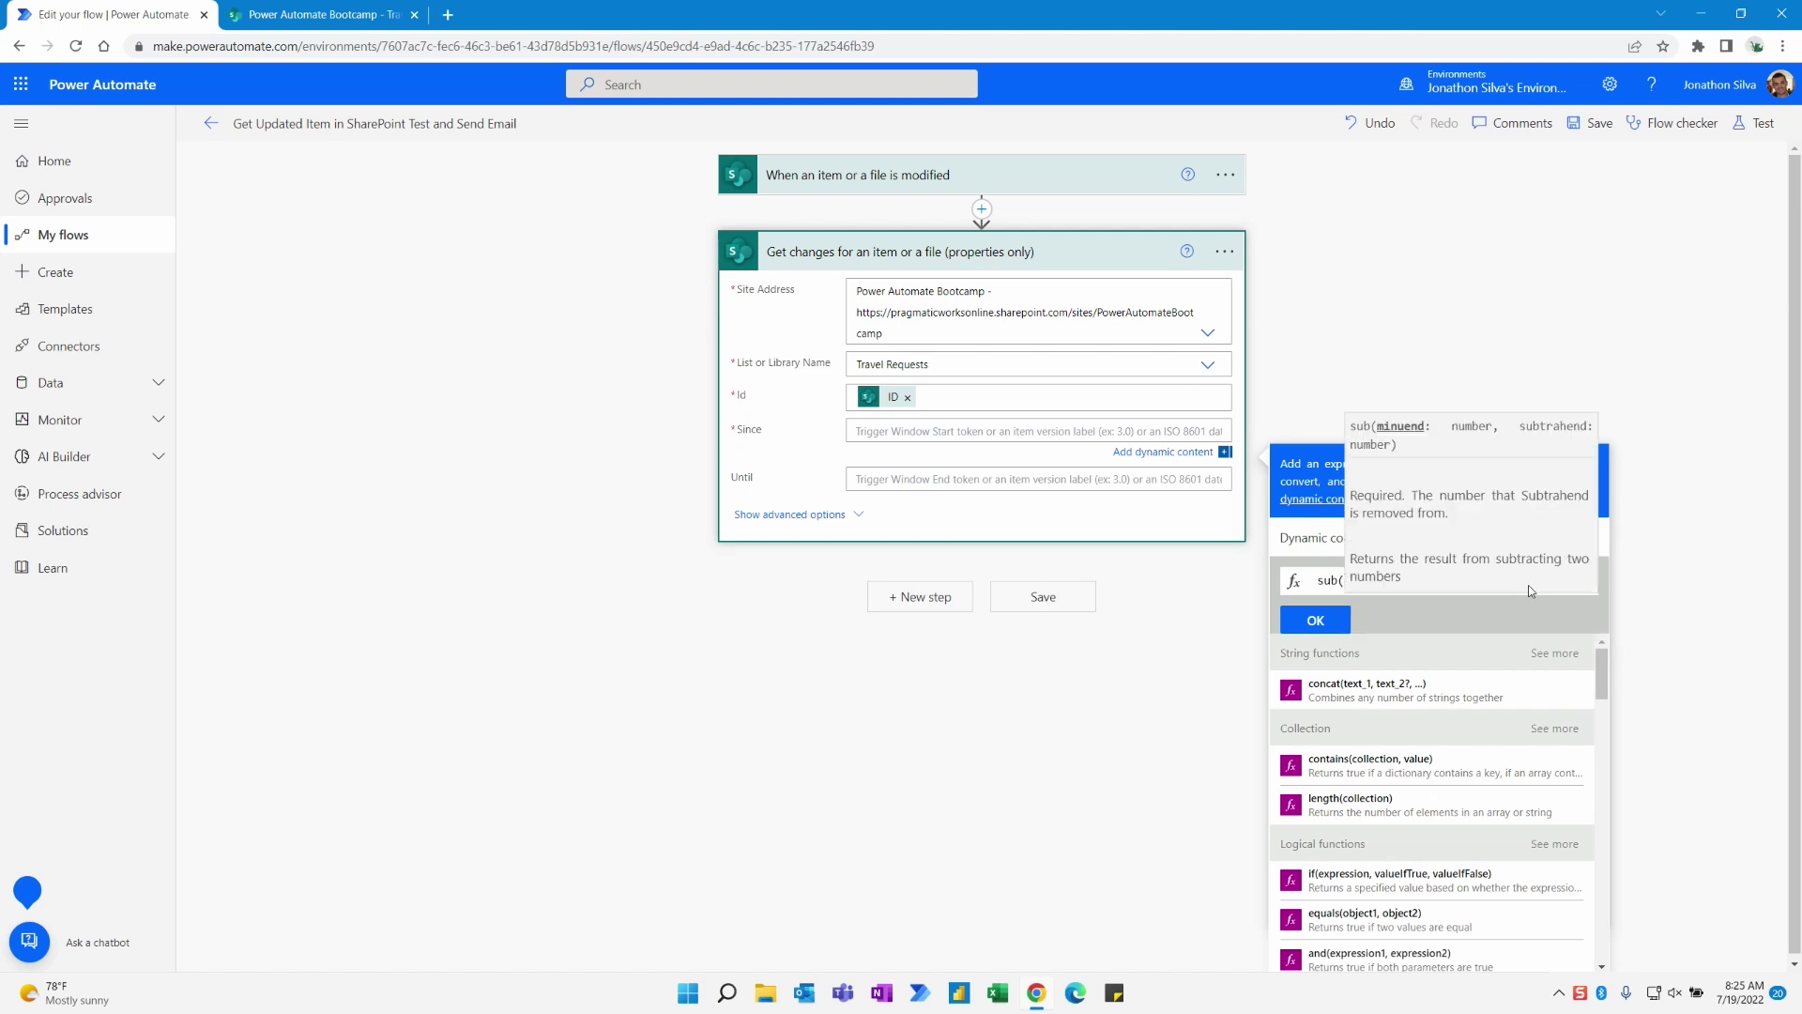
text())
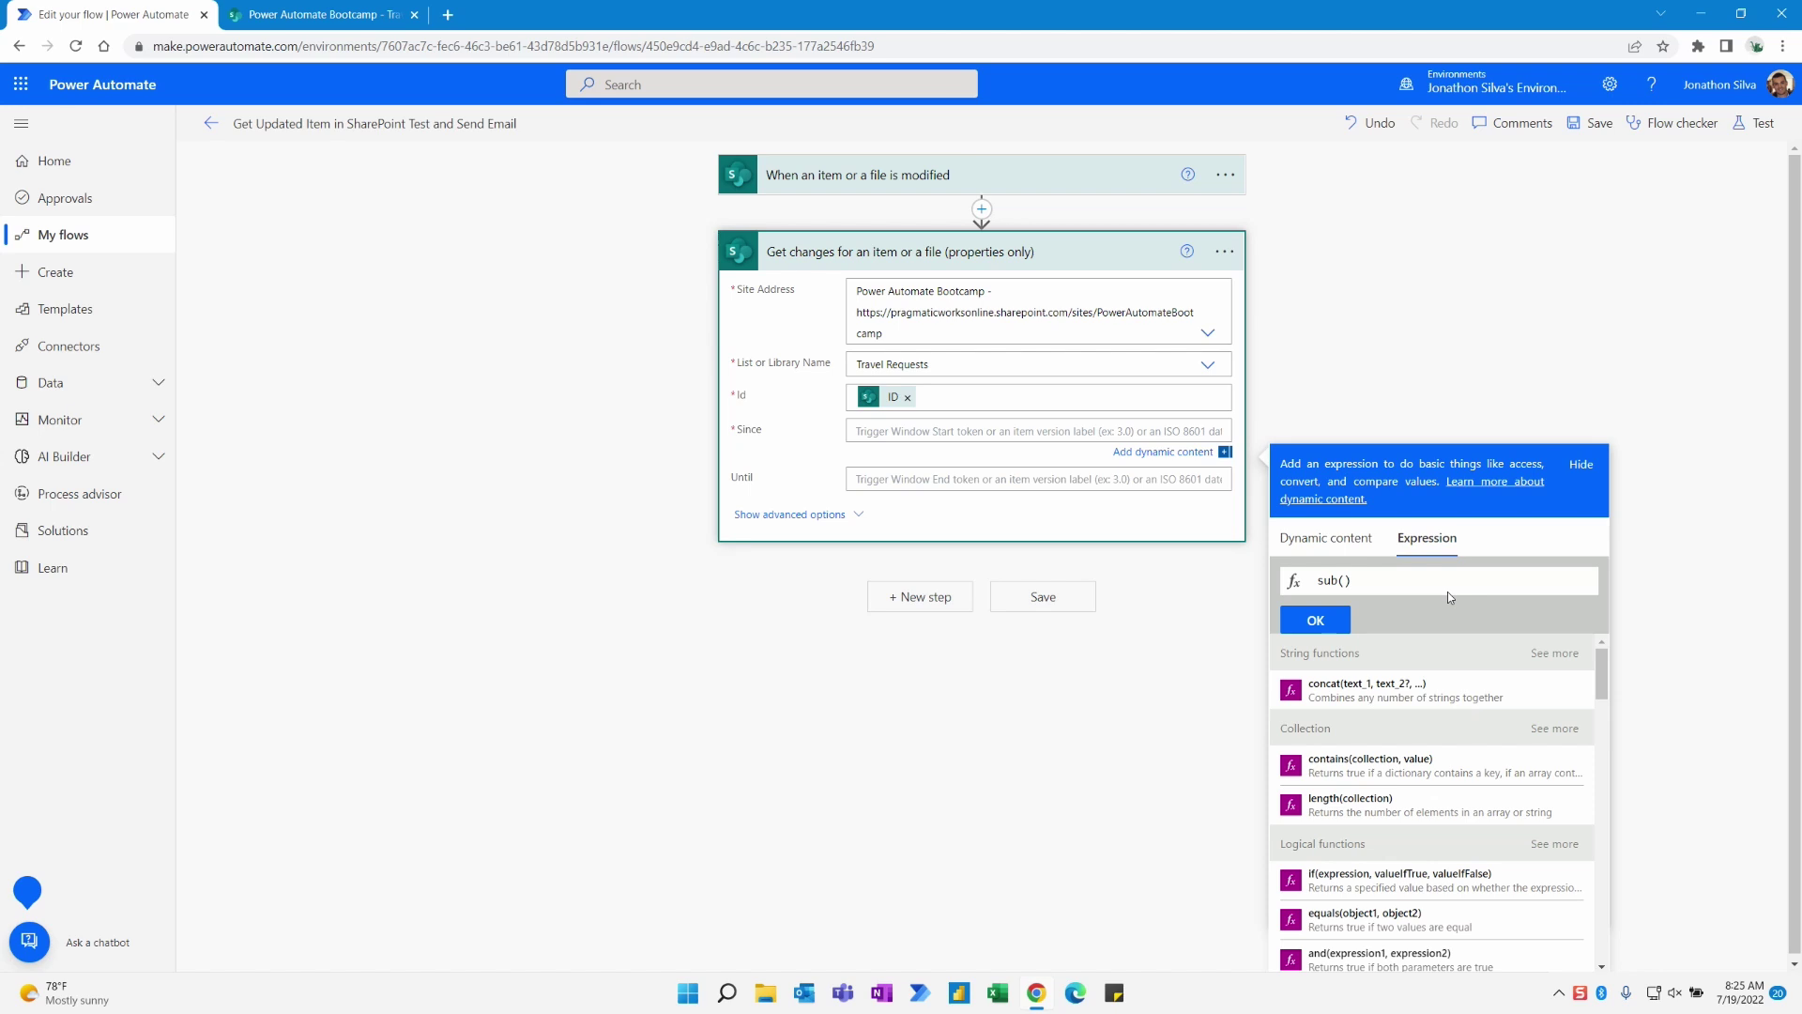
text(int)
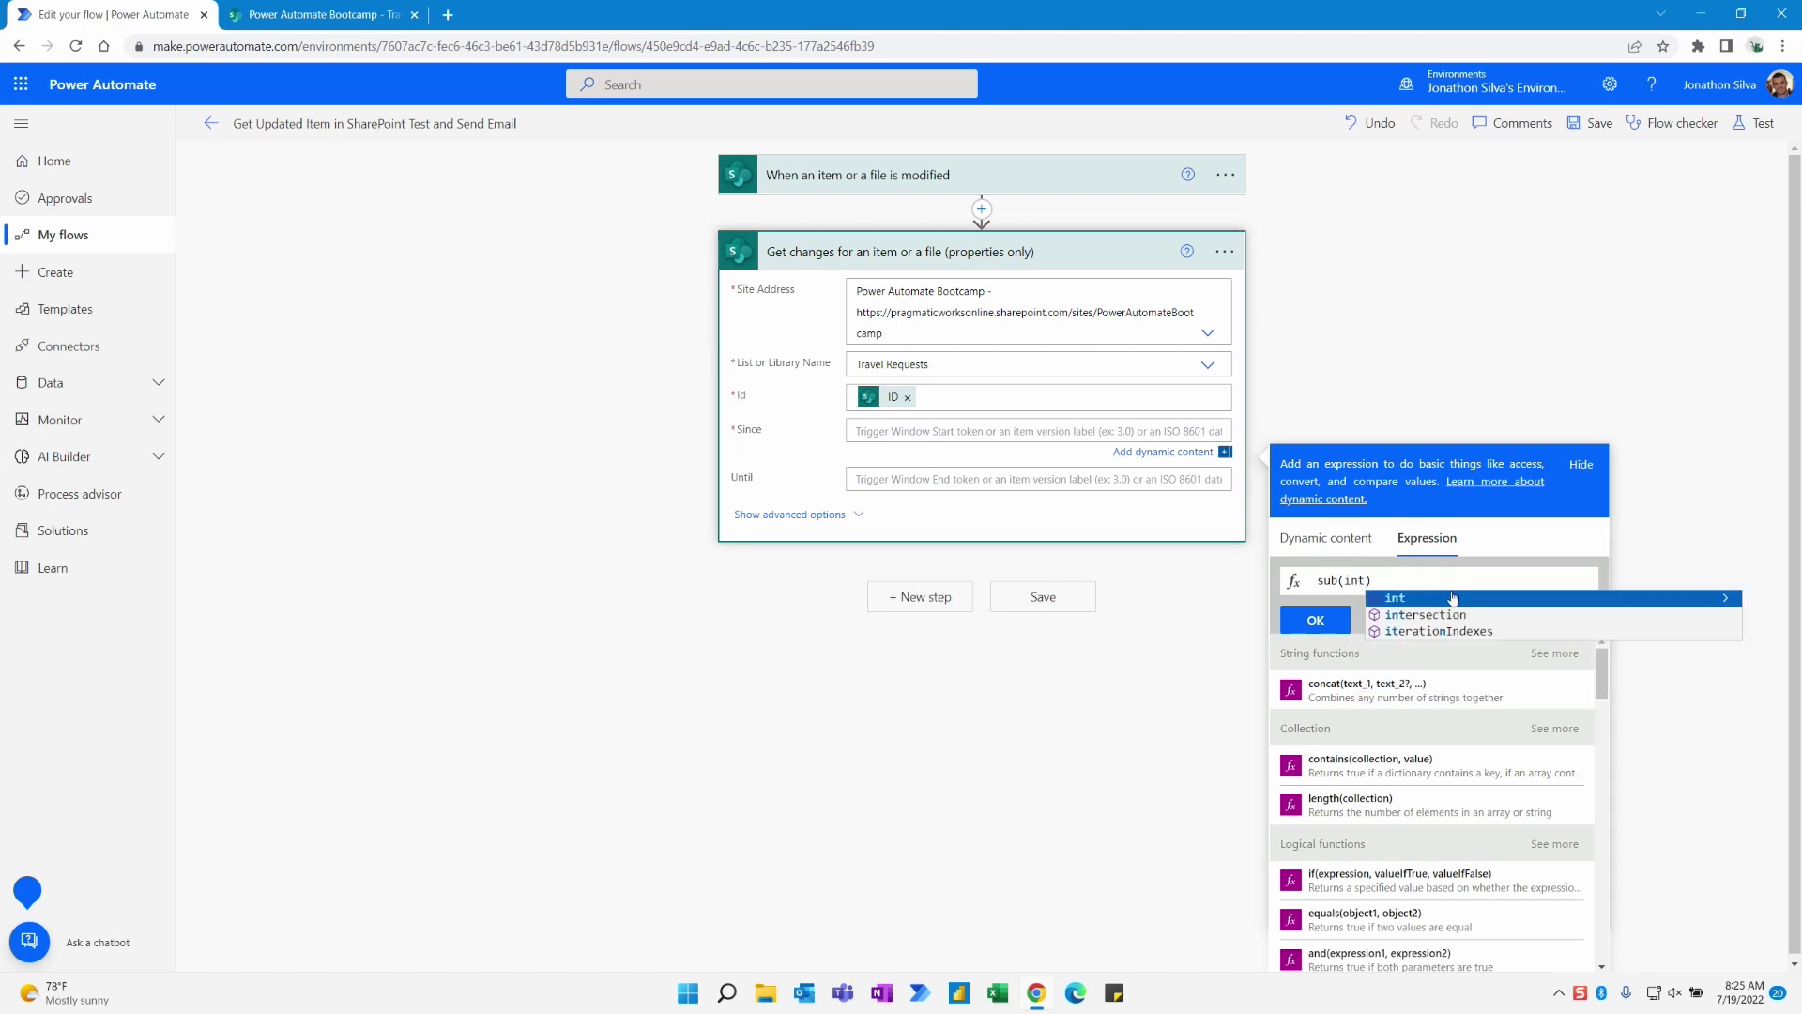
key(Escape)
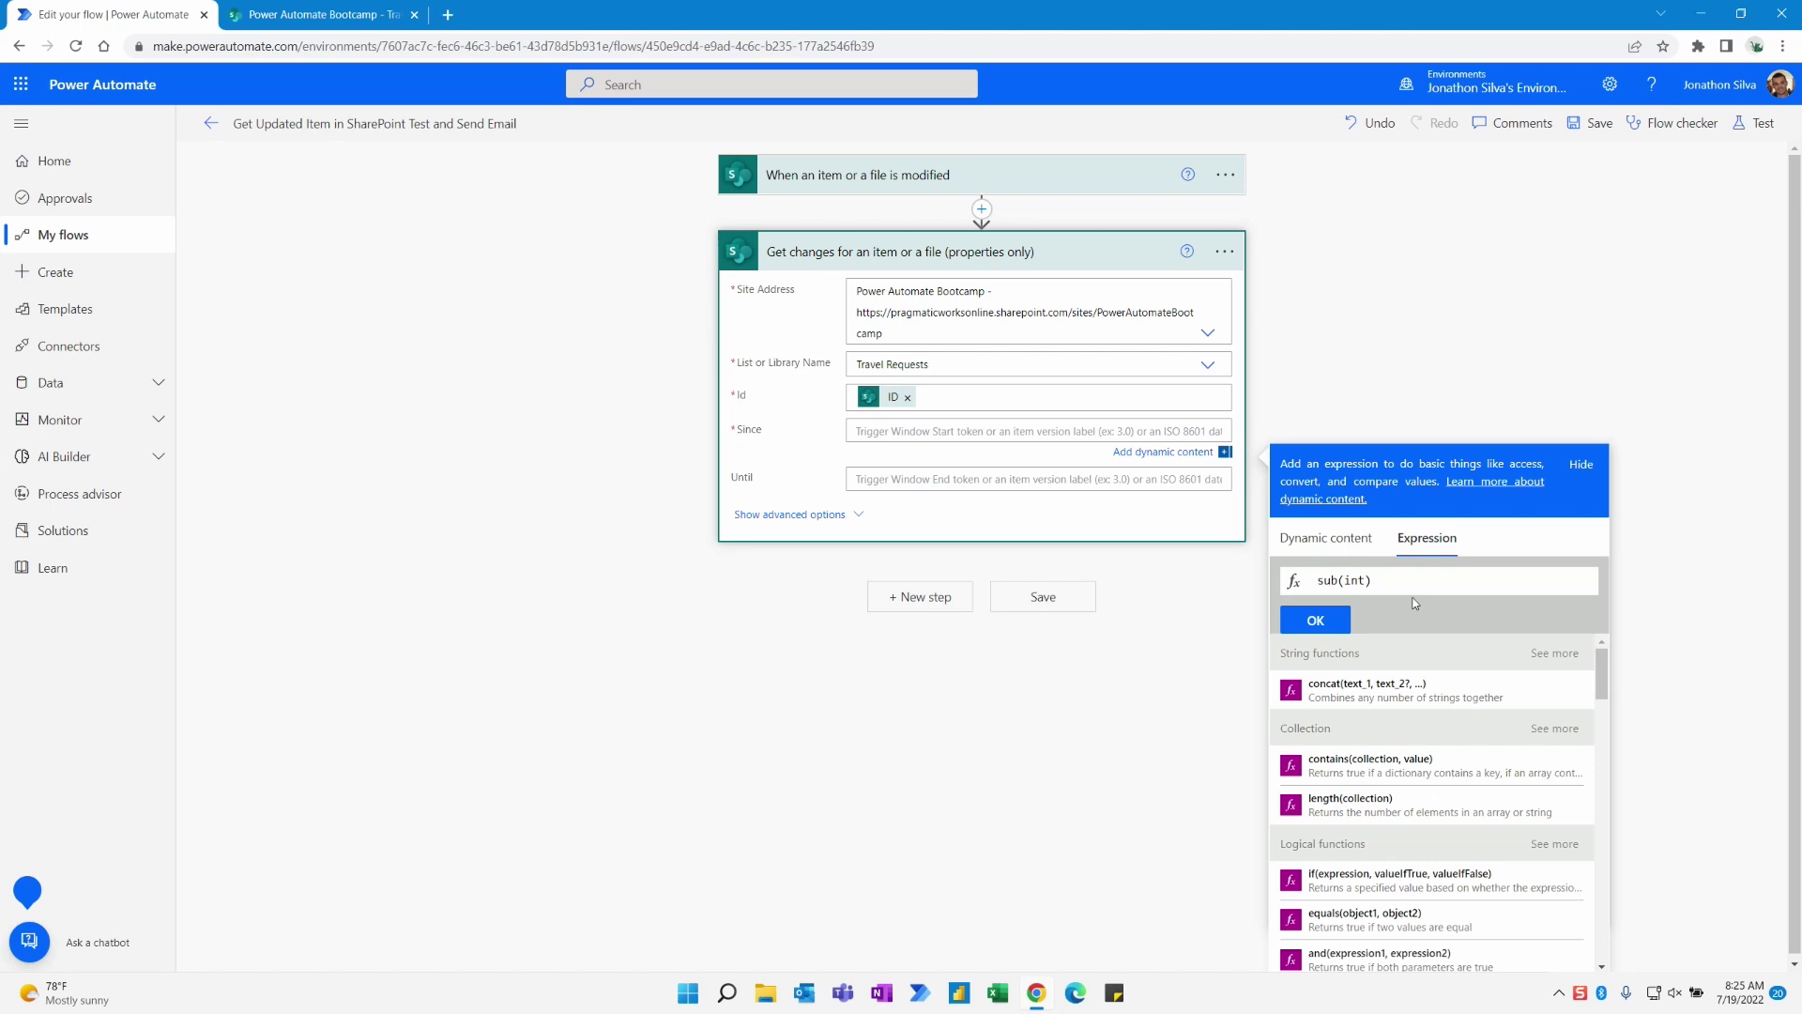
text(()
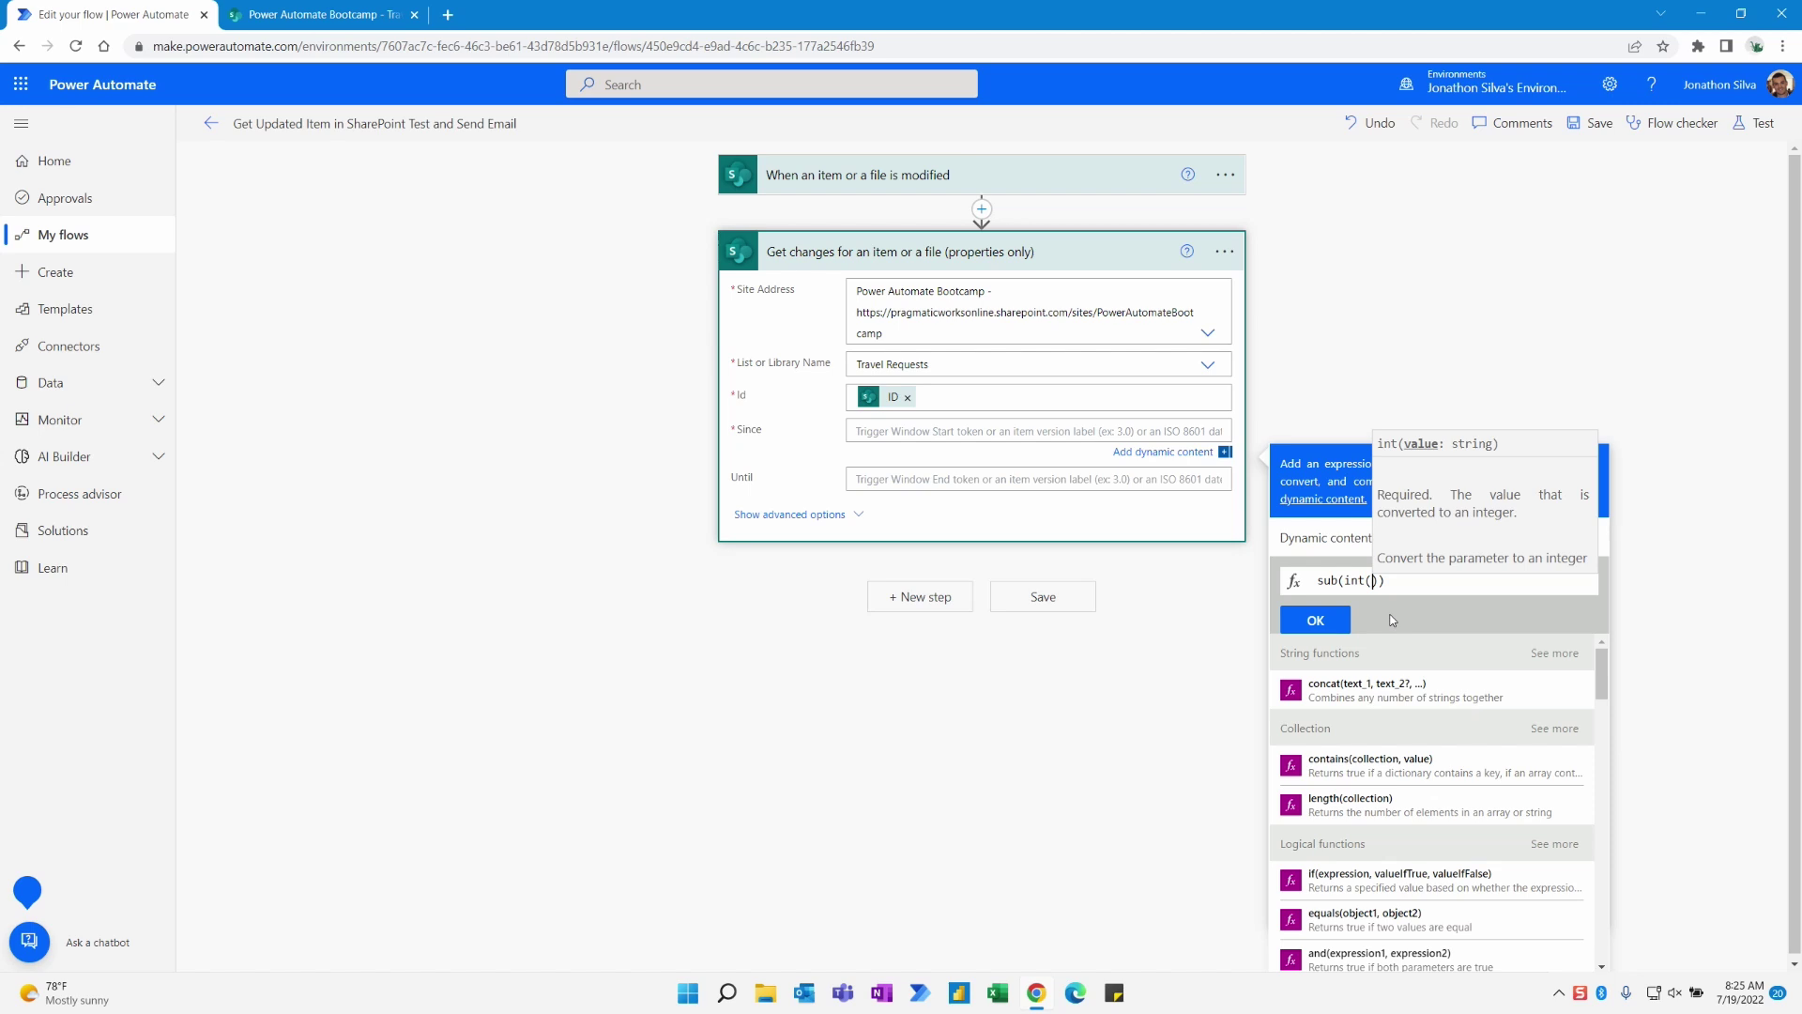
Insert the trigger's Version number as the argument of int() in the Since expression
click(1347, 539)
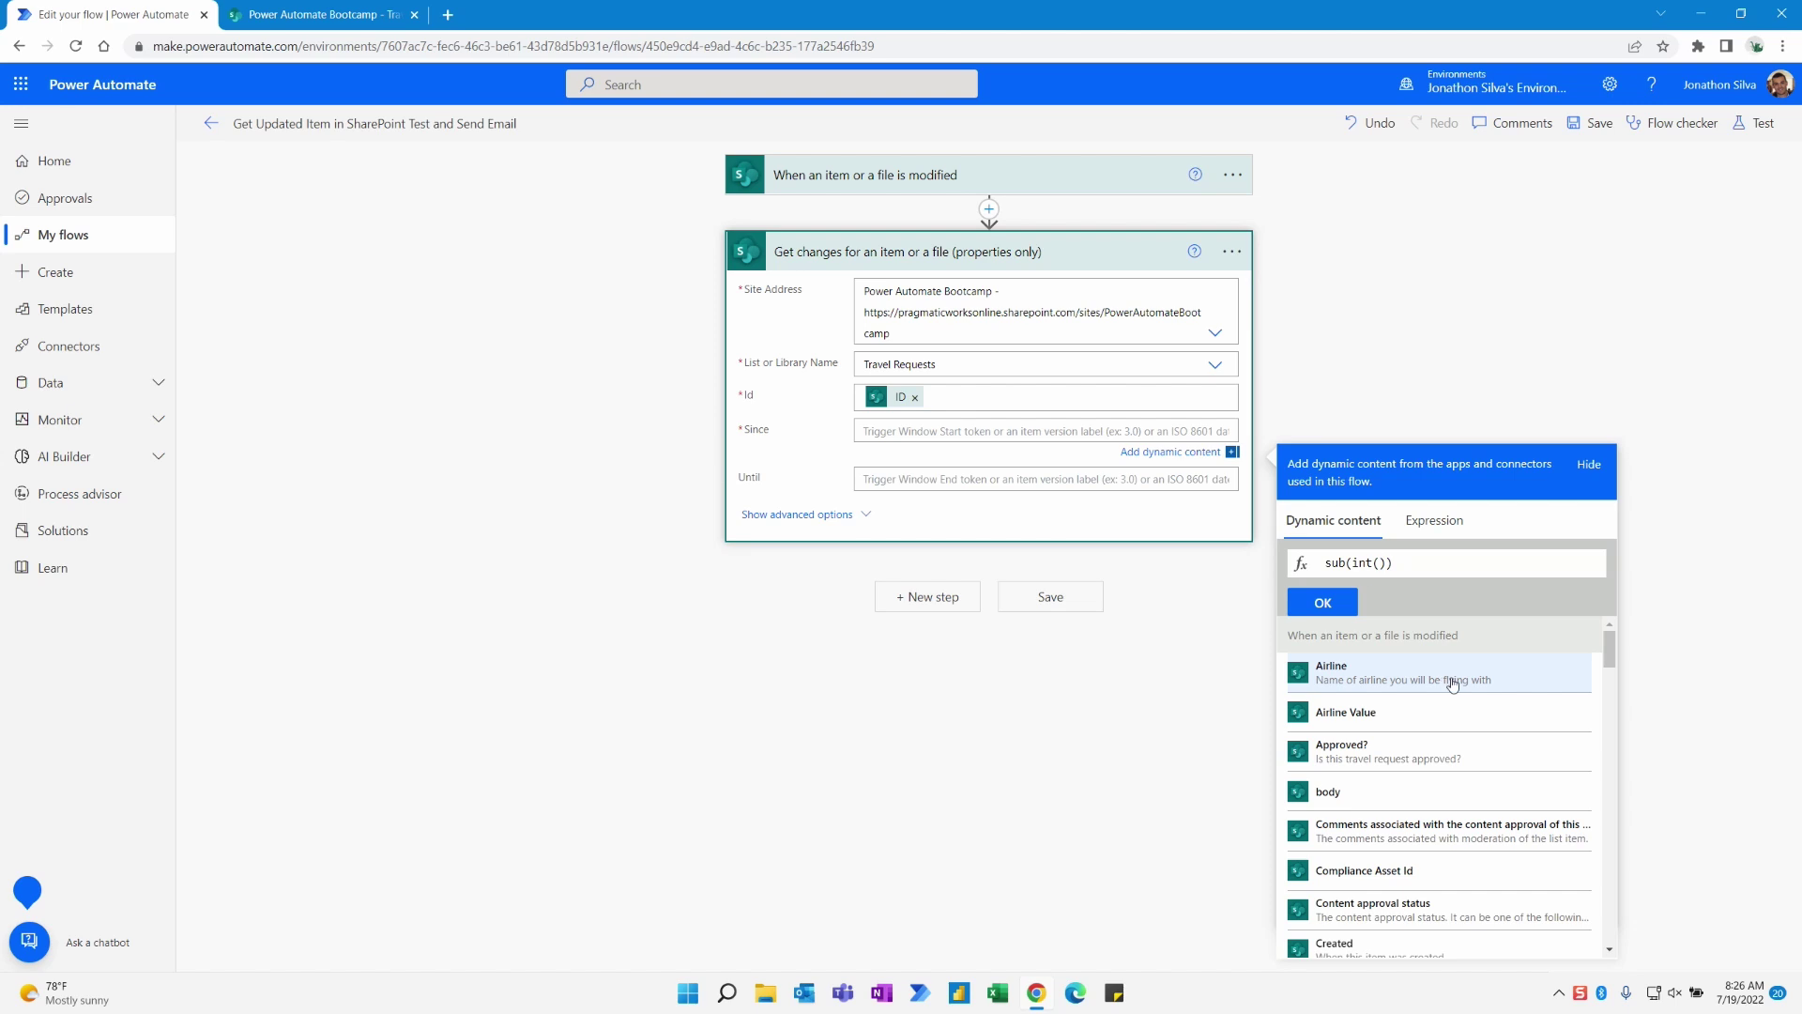
scroll(1452, 683, down, 5)
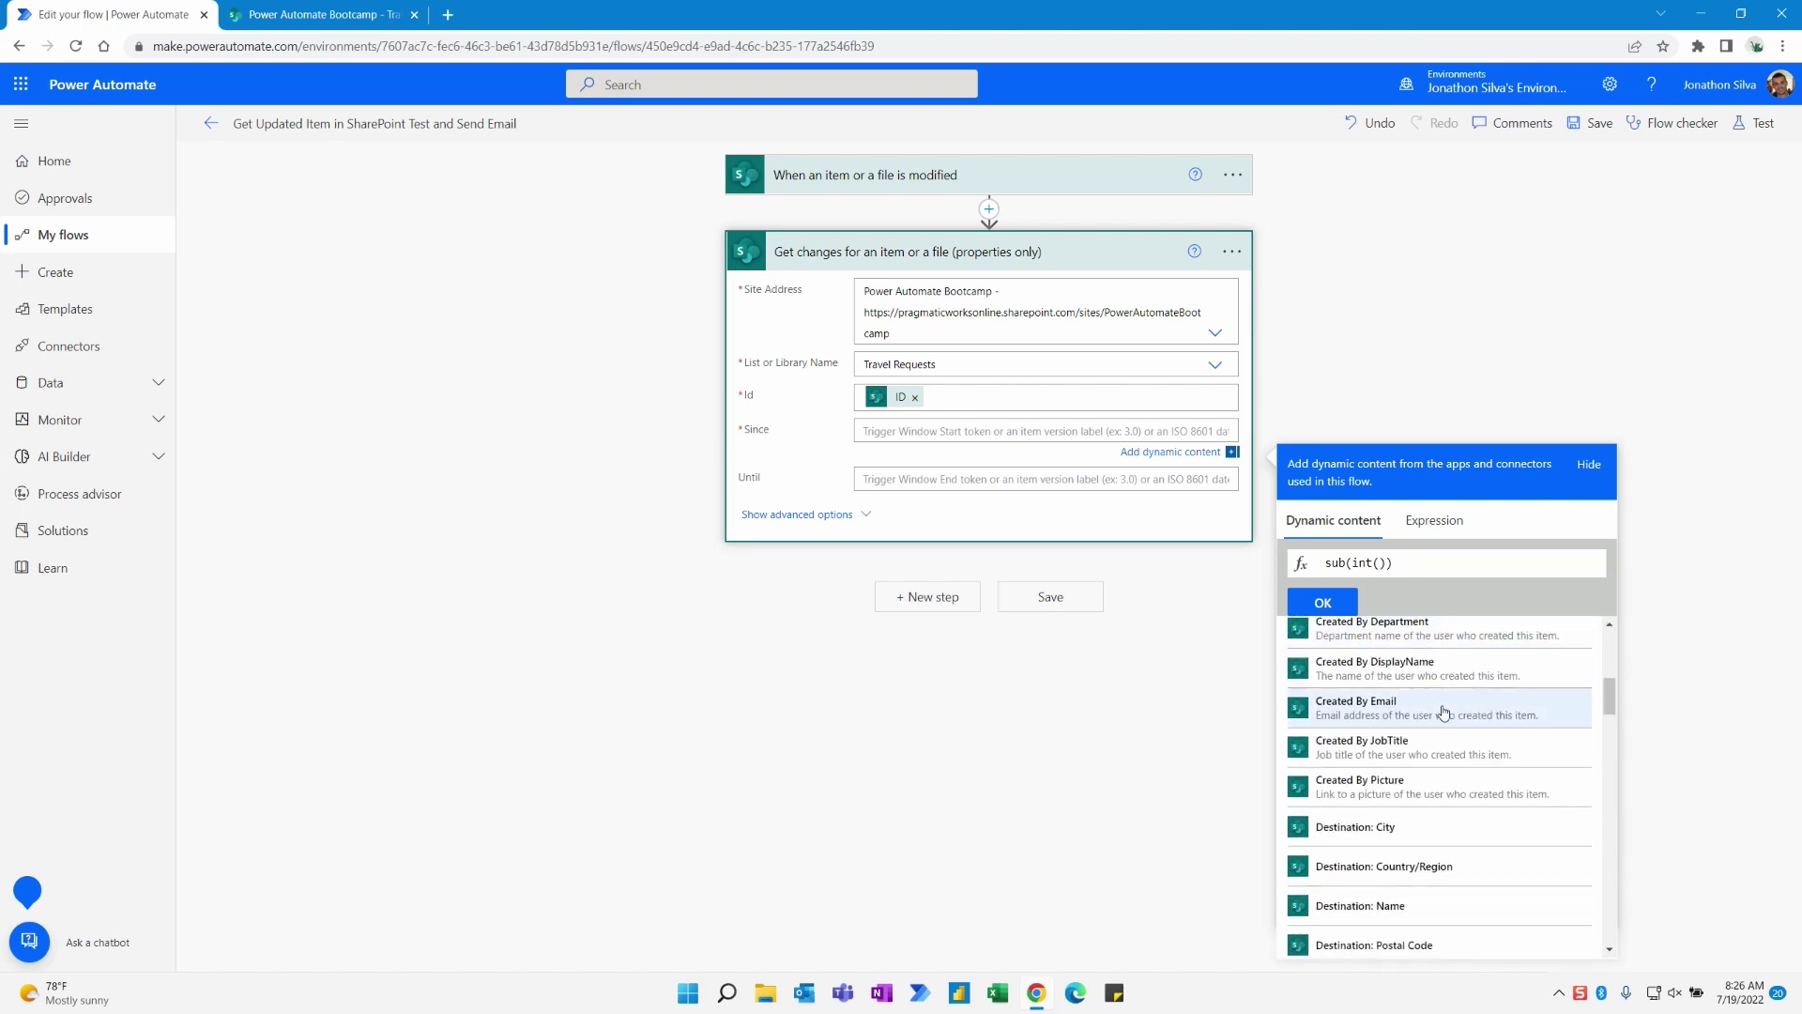
scroll(1443, 710, down, 6)
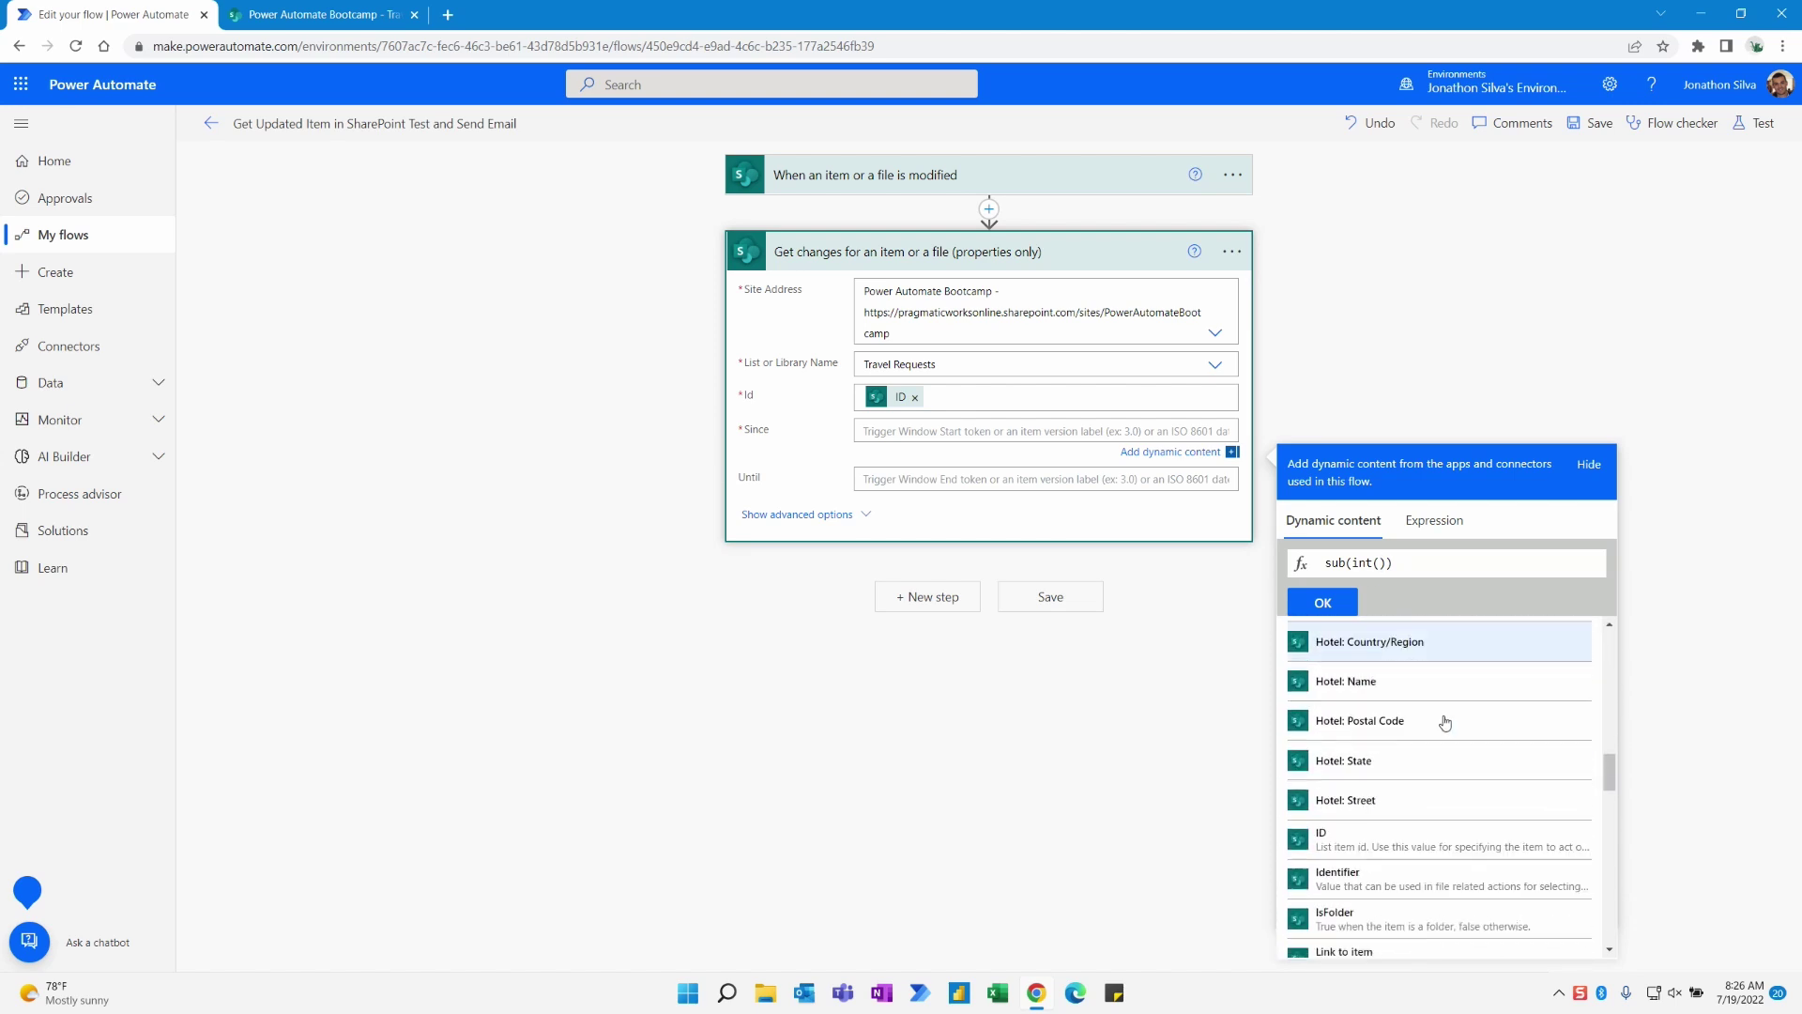
scroll(1445, 723, down, 8)
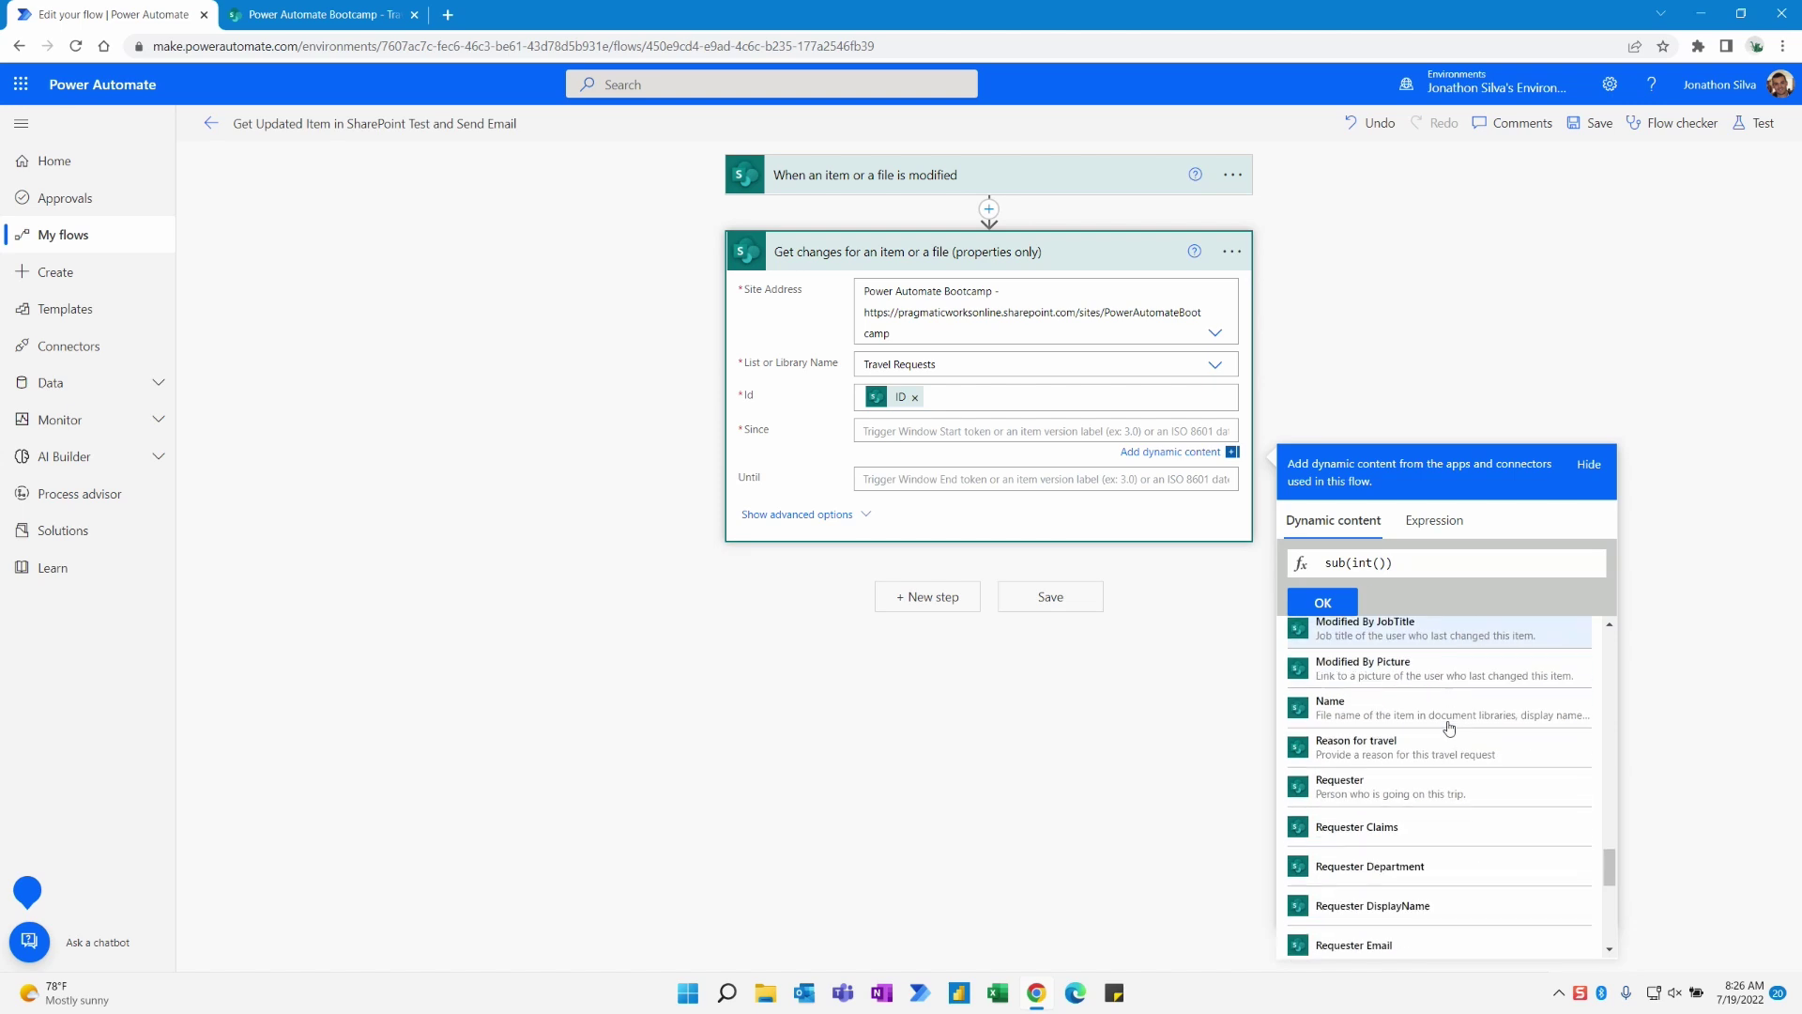
scroll(1450, 729, down, 6)
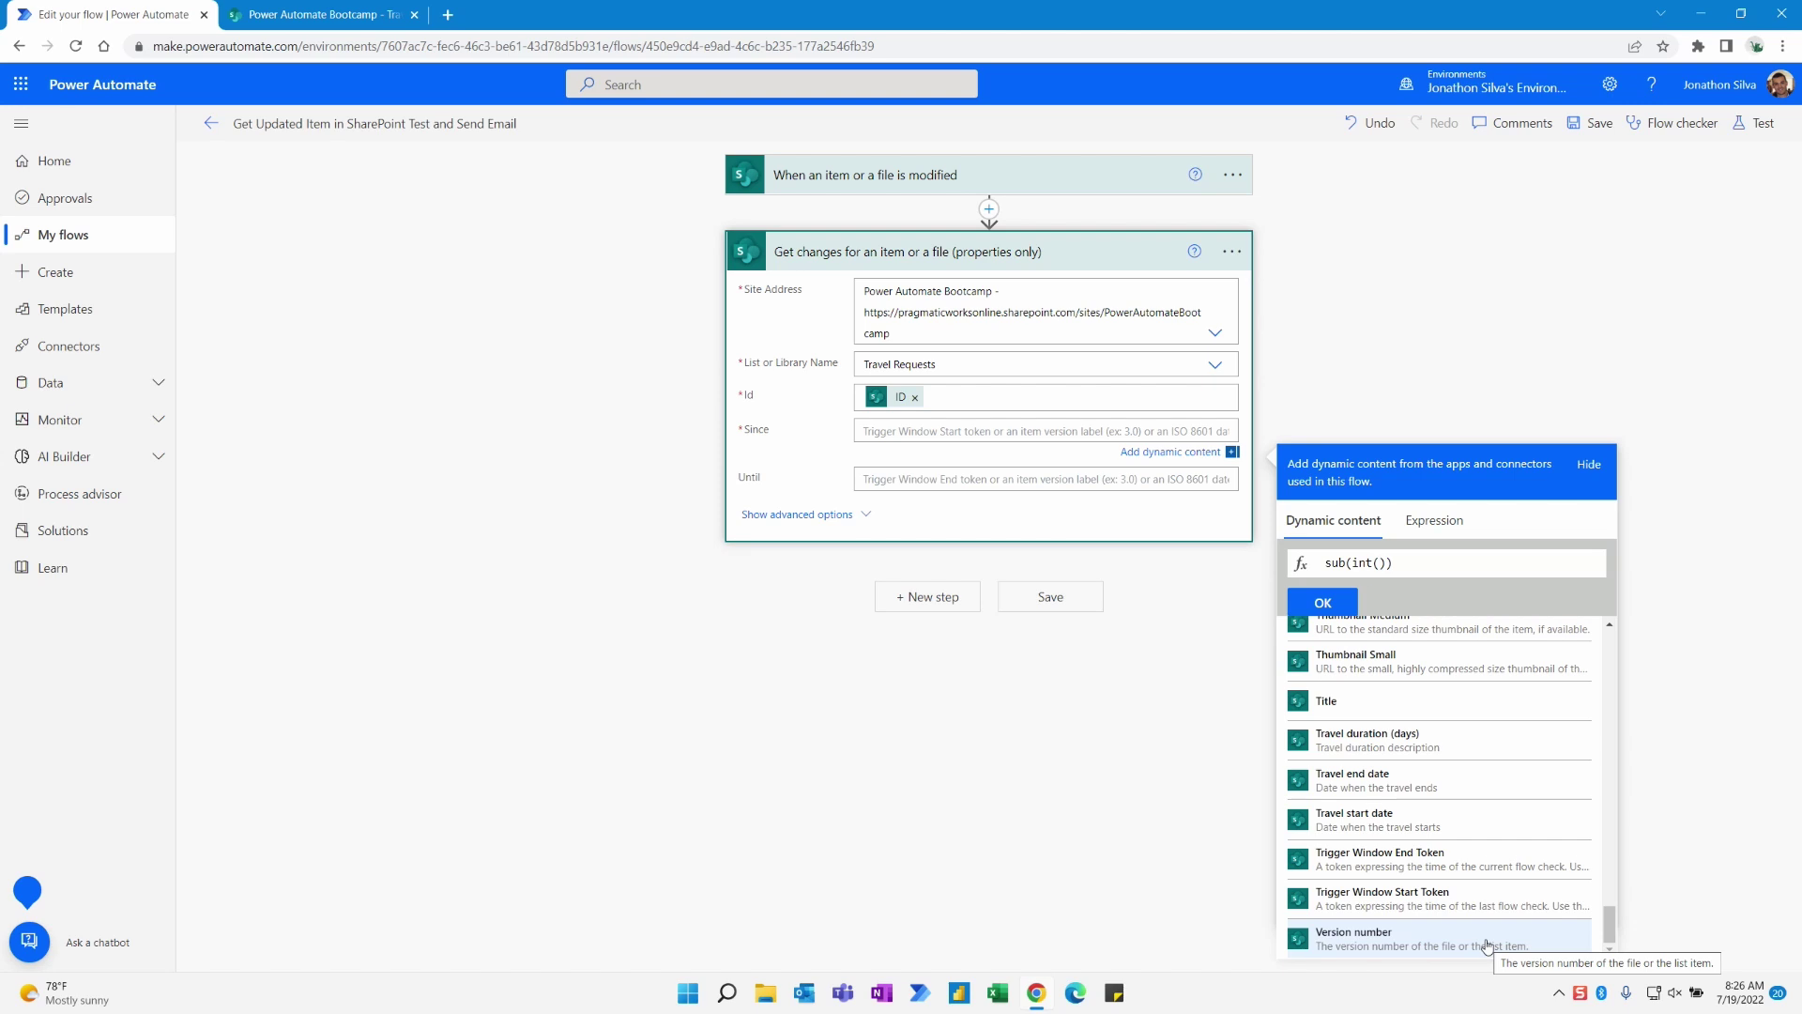
click(1396, 939)
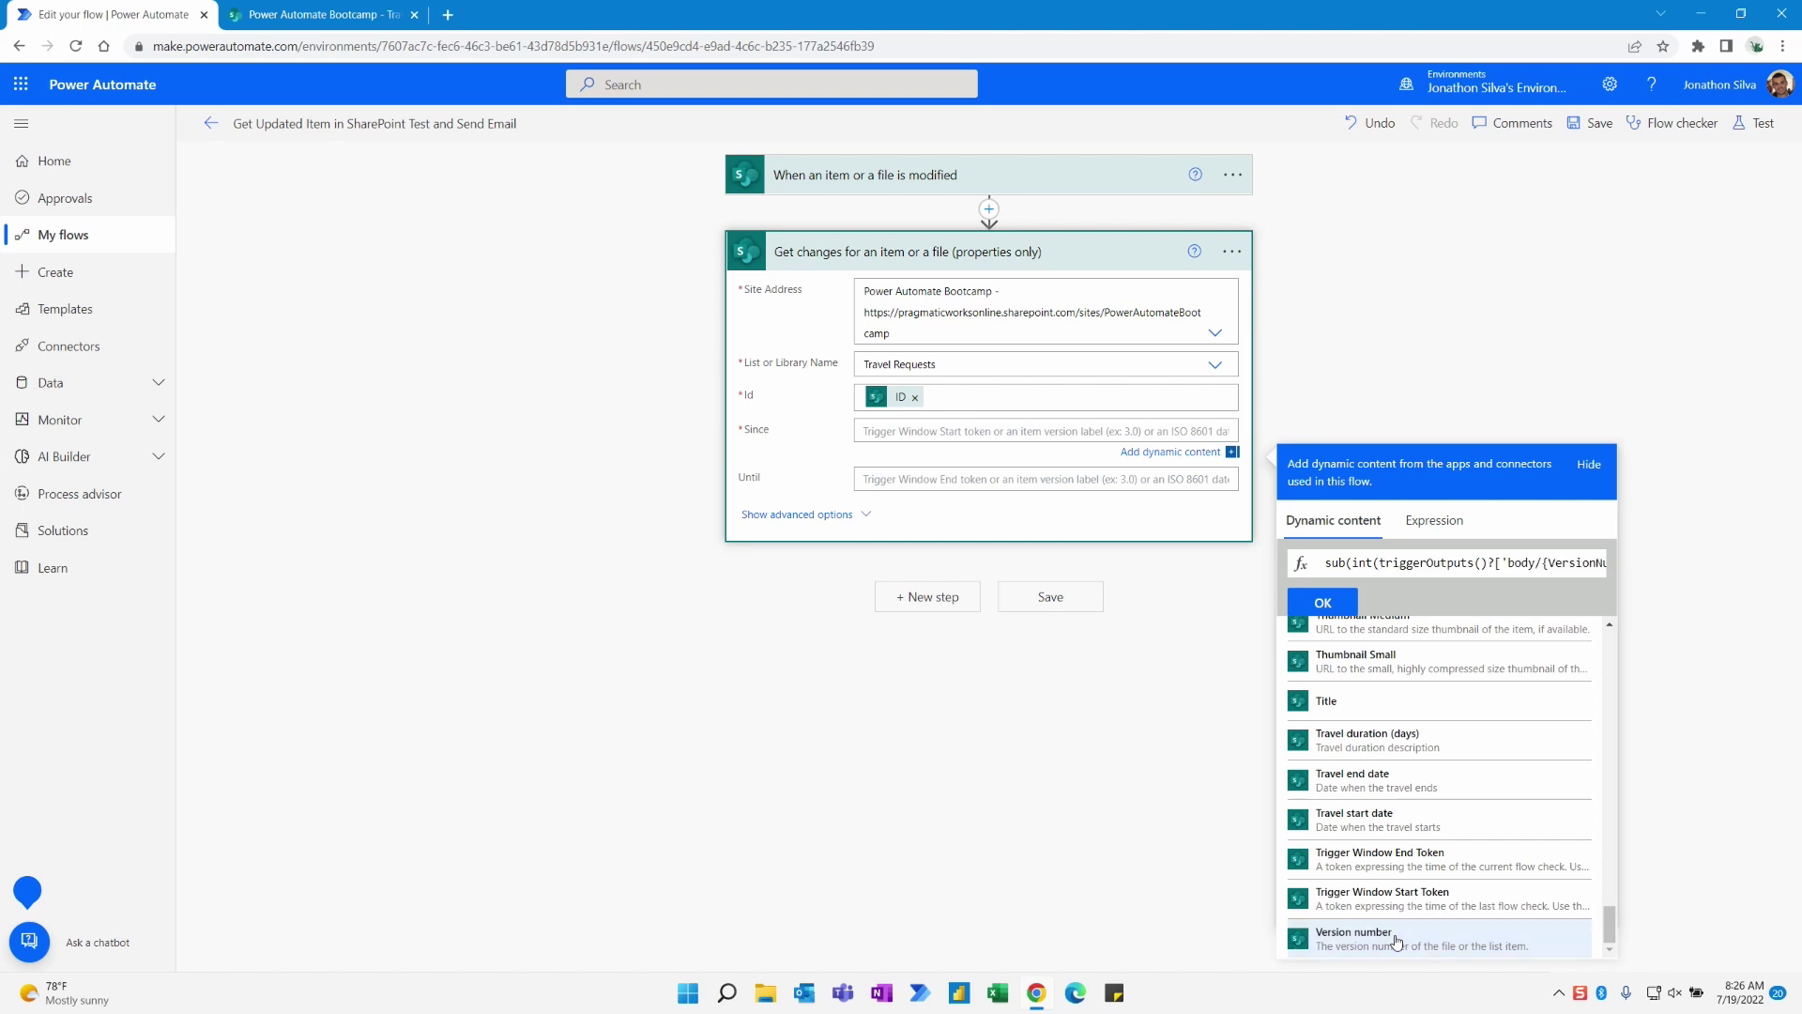
Complete the sub() expression by adding 1 as the number to subtract from the version number
double_click(1530, 563)
key(End)
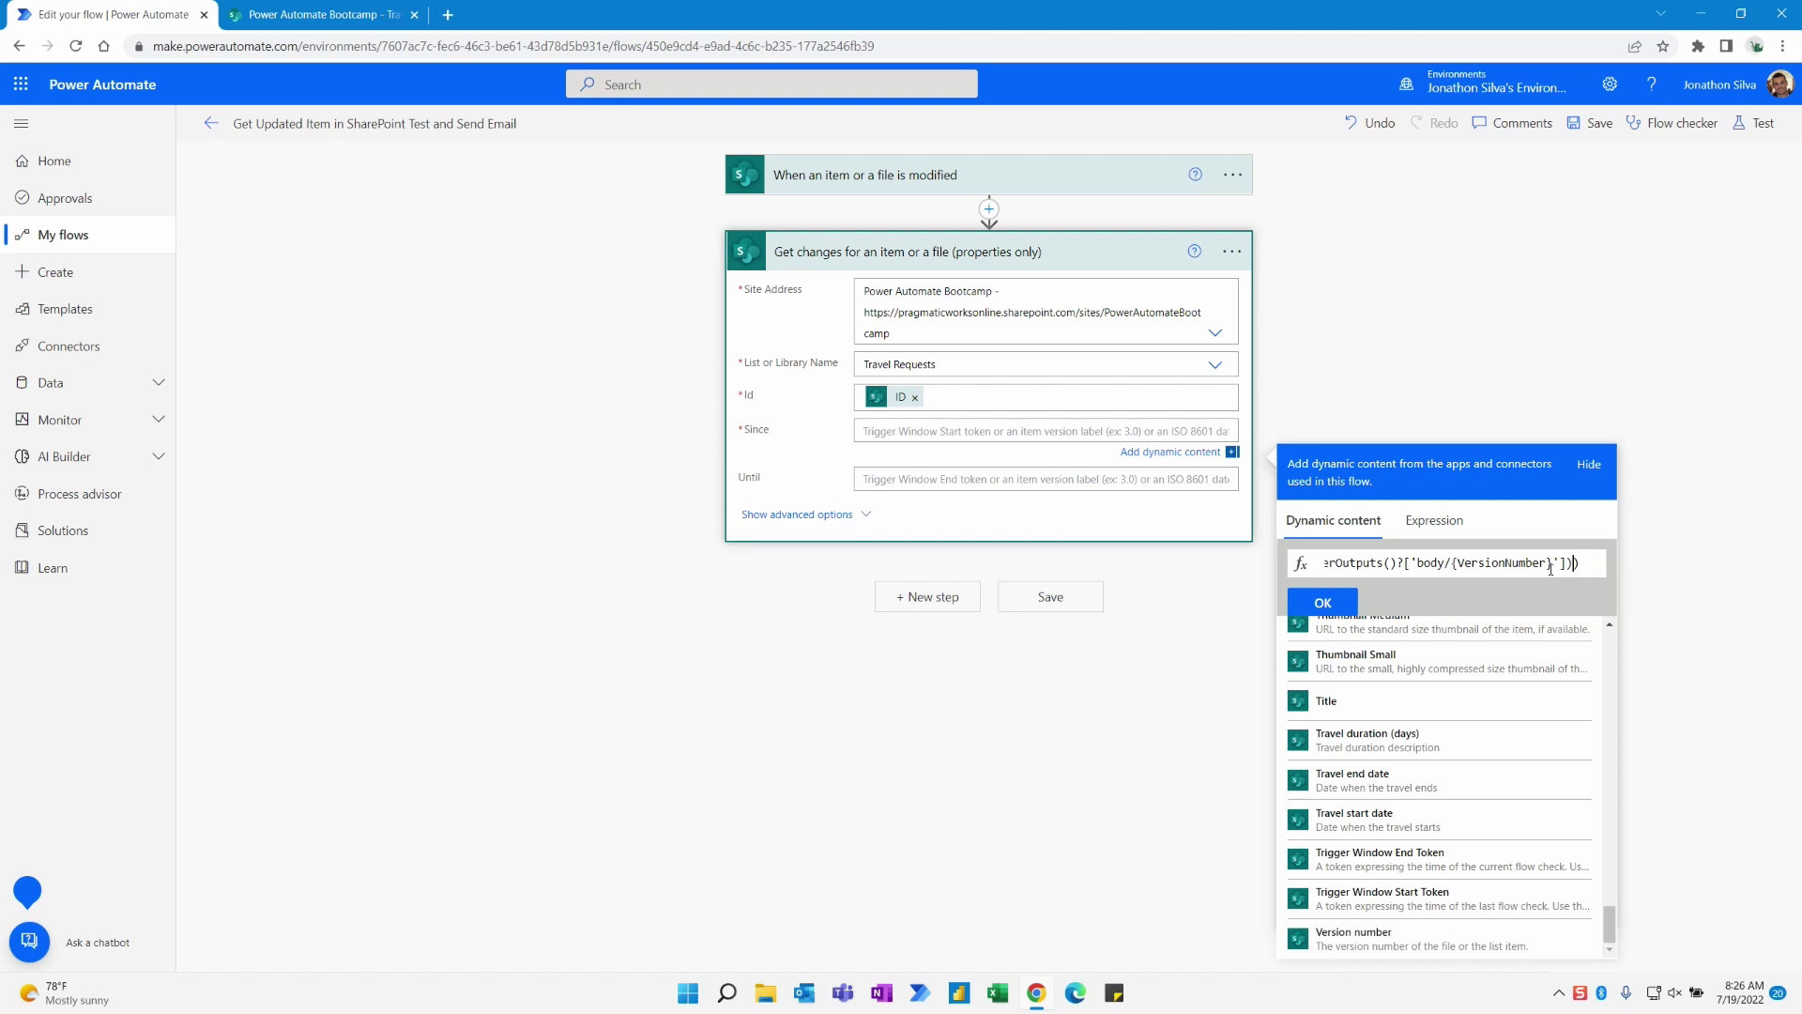
text(,)
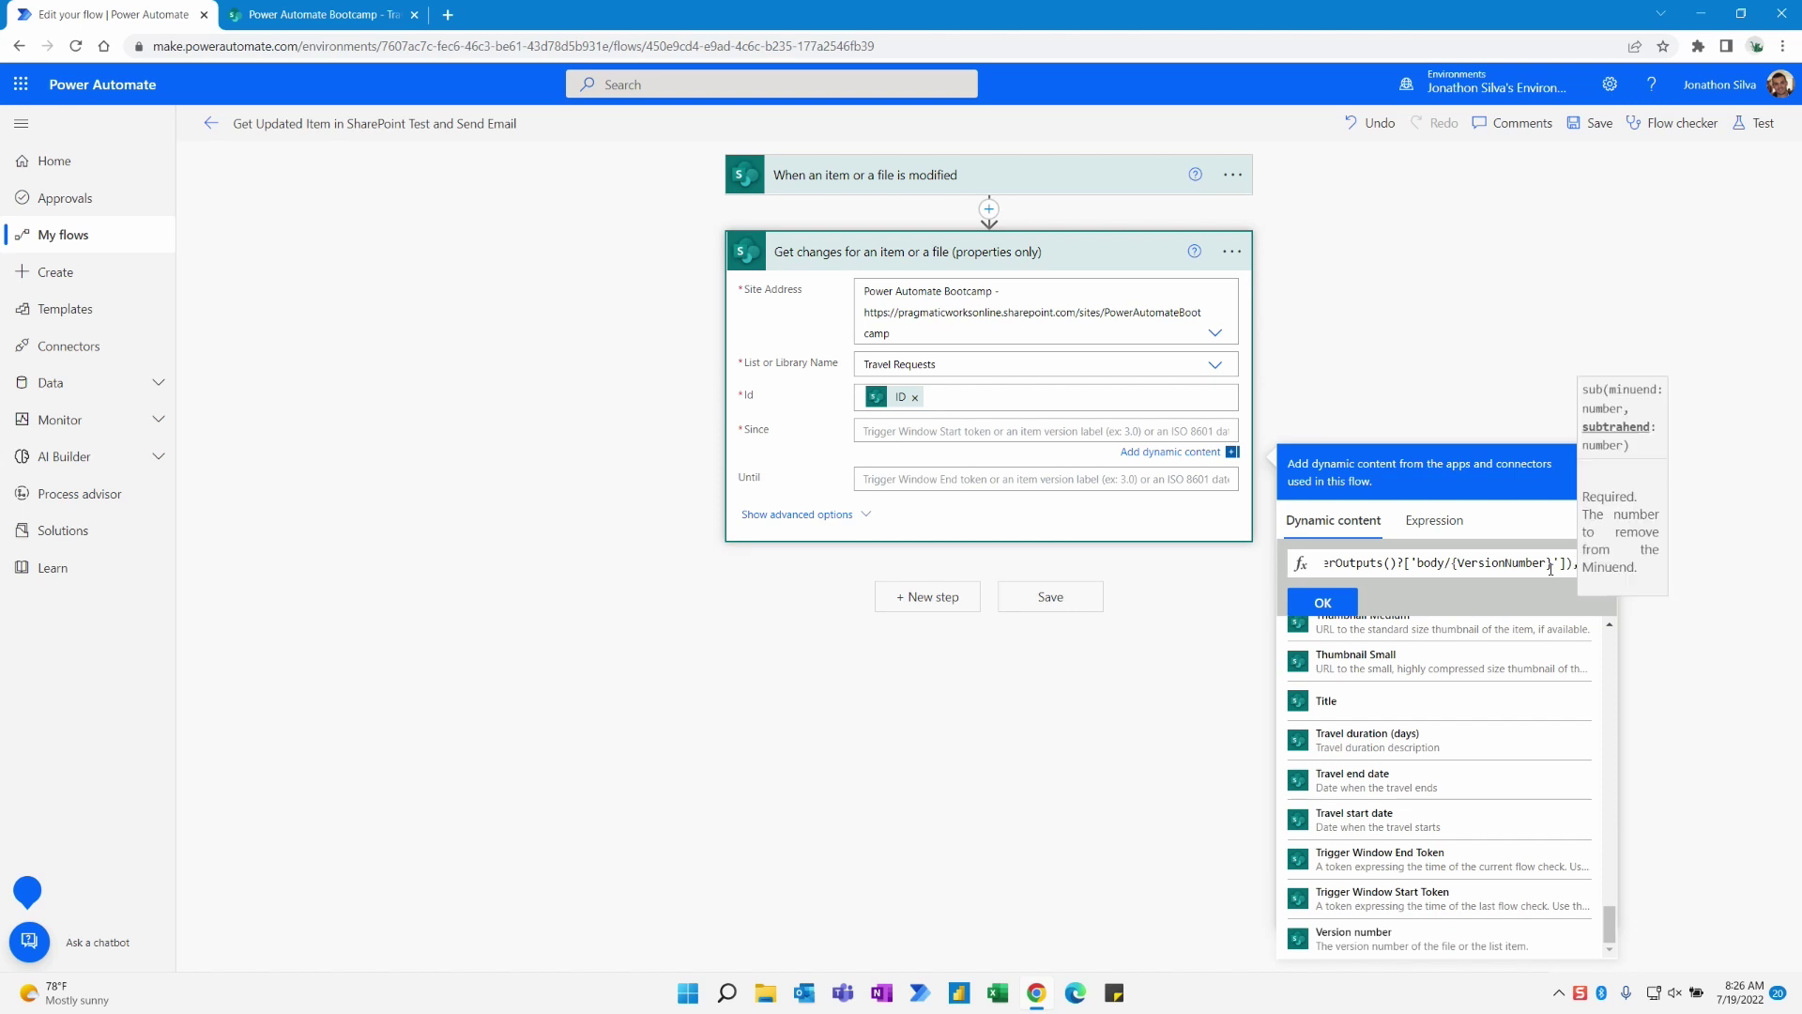
text())
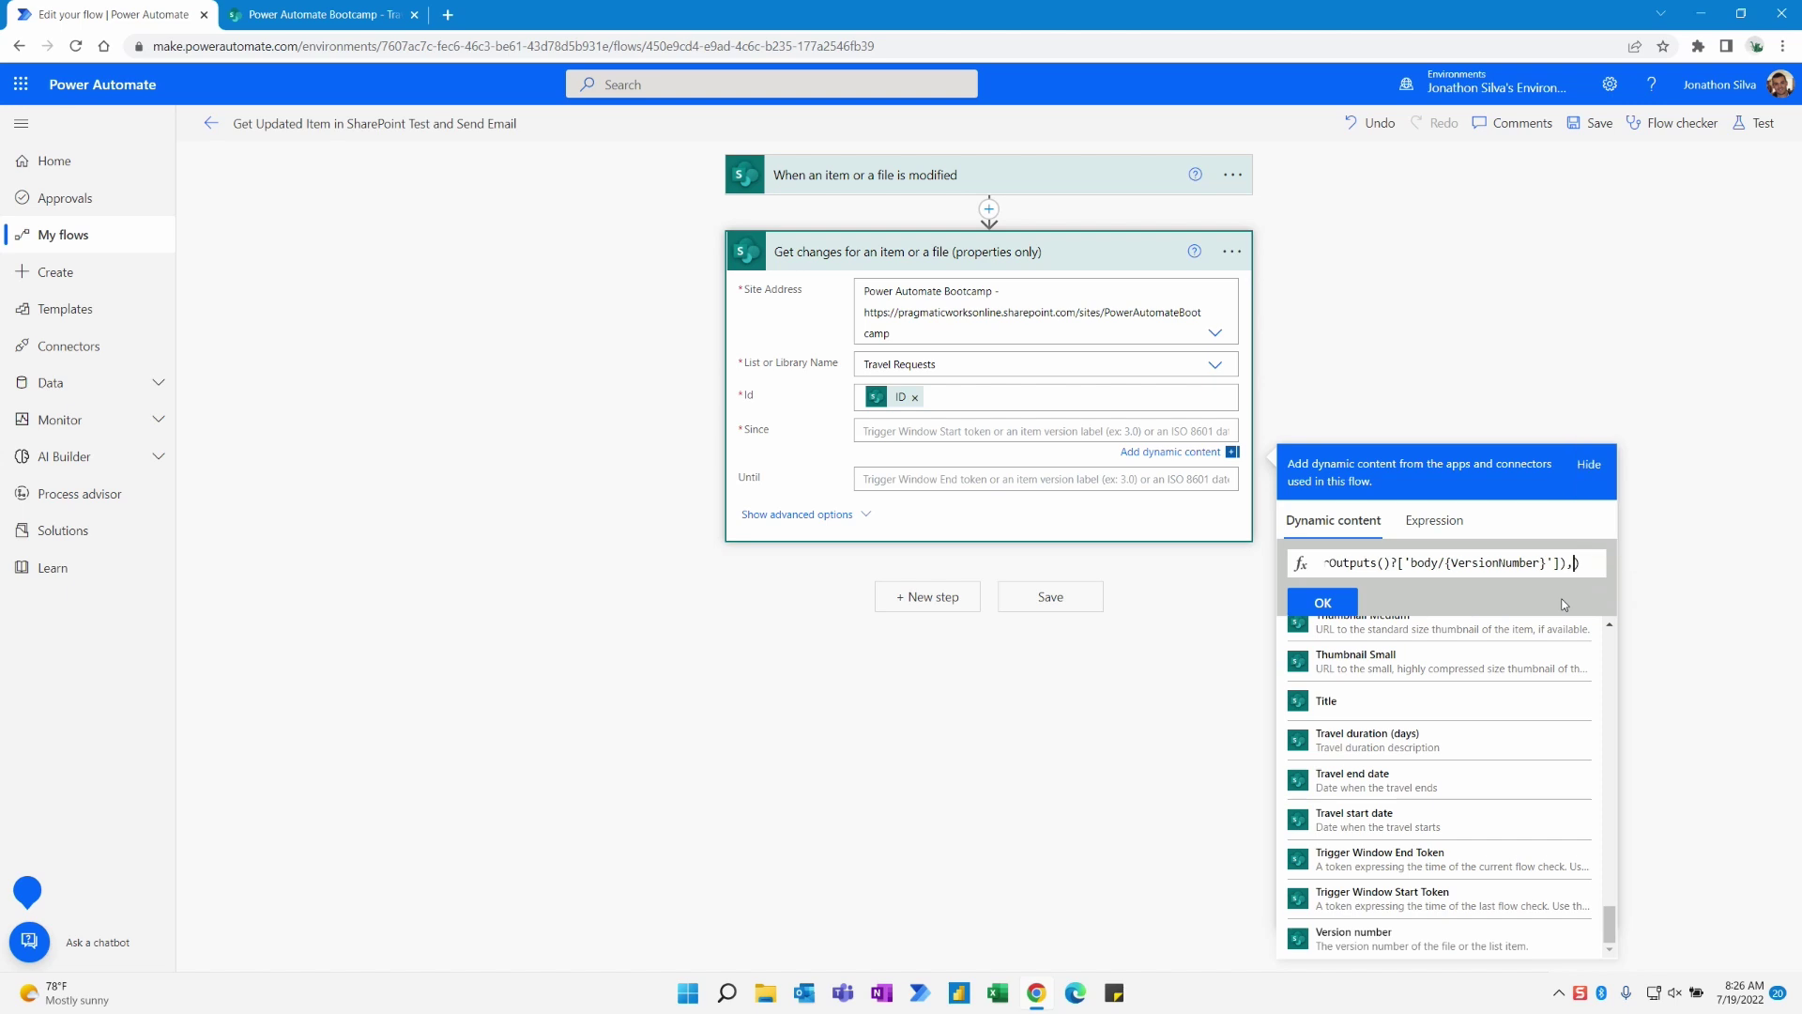
text(1)
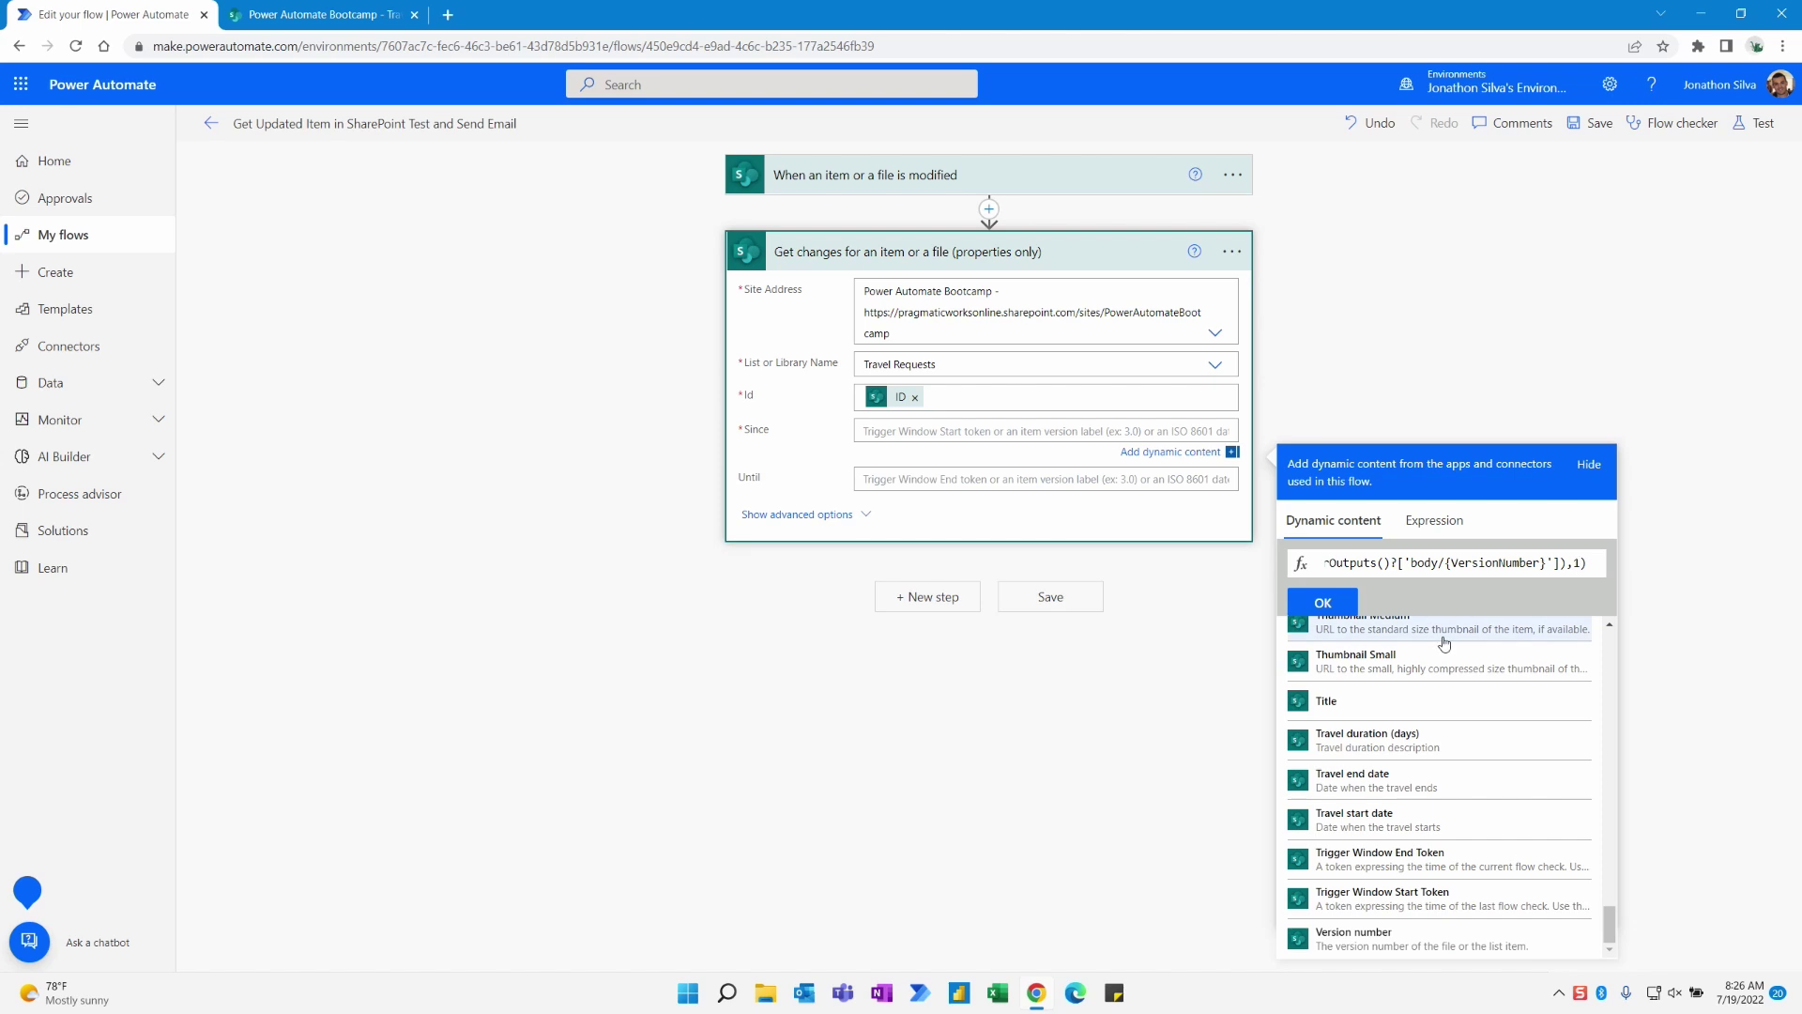
Review the whole Since expression from its end back to the beginning
key(Left)
key(Left)
key(Left)
key(Left)
key(Left)
key(Left)
key(Left)
key(Left)
key(Left)
key(Left)
key(Left)
key(Left)
key(Left)
key(Left)
key(Left)
key(Left)
key(Left)
key(Left)
key(Left)
key(Left)
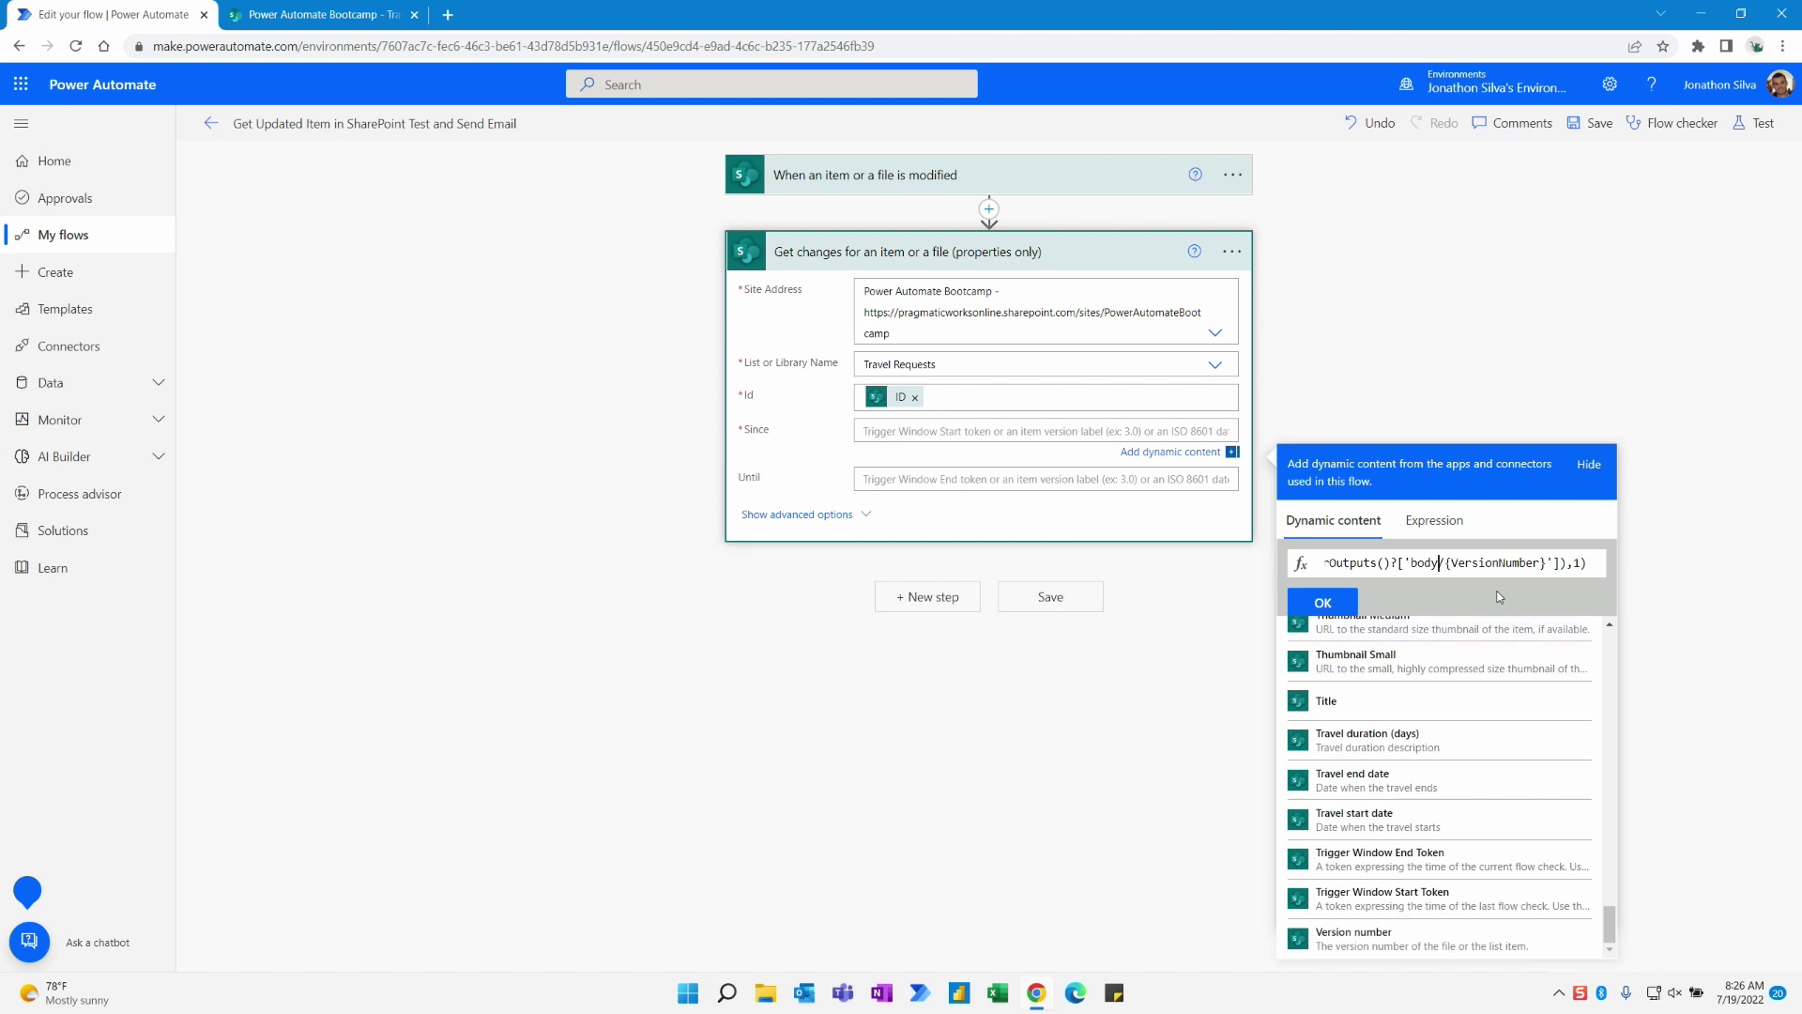
key(Left)
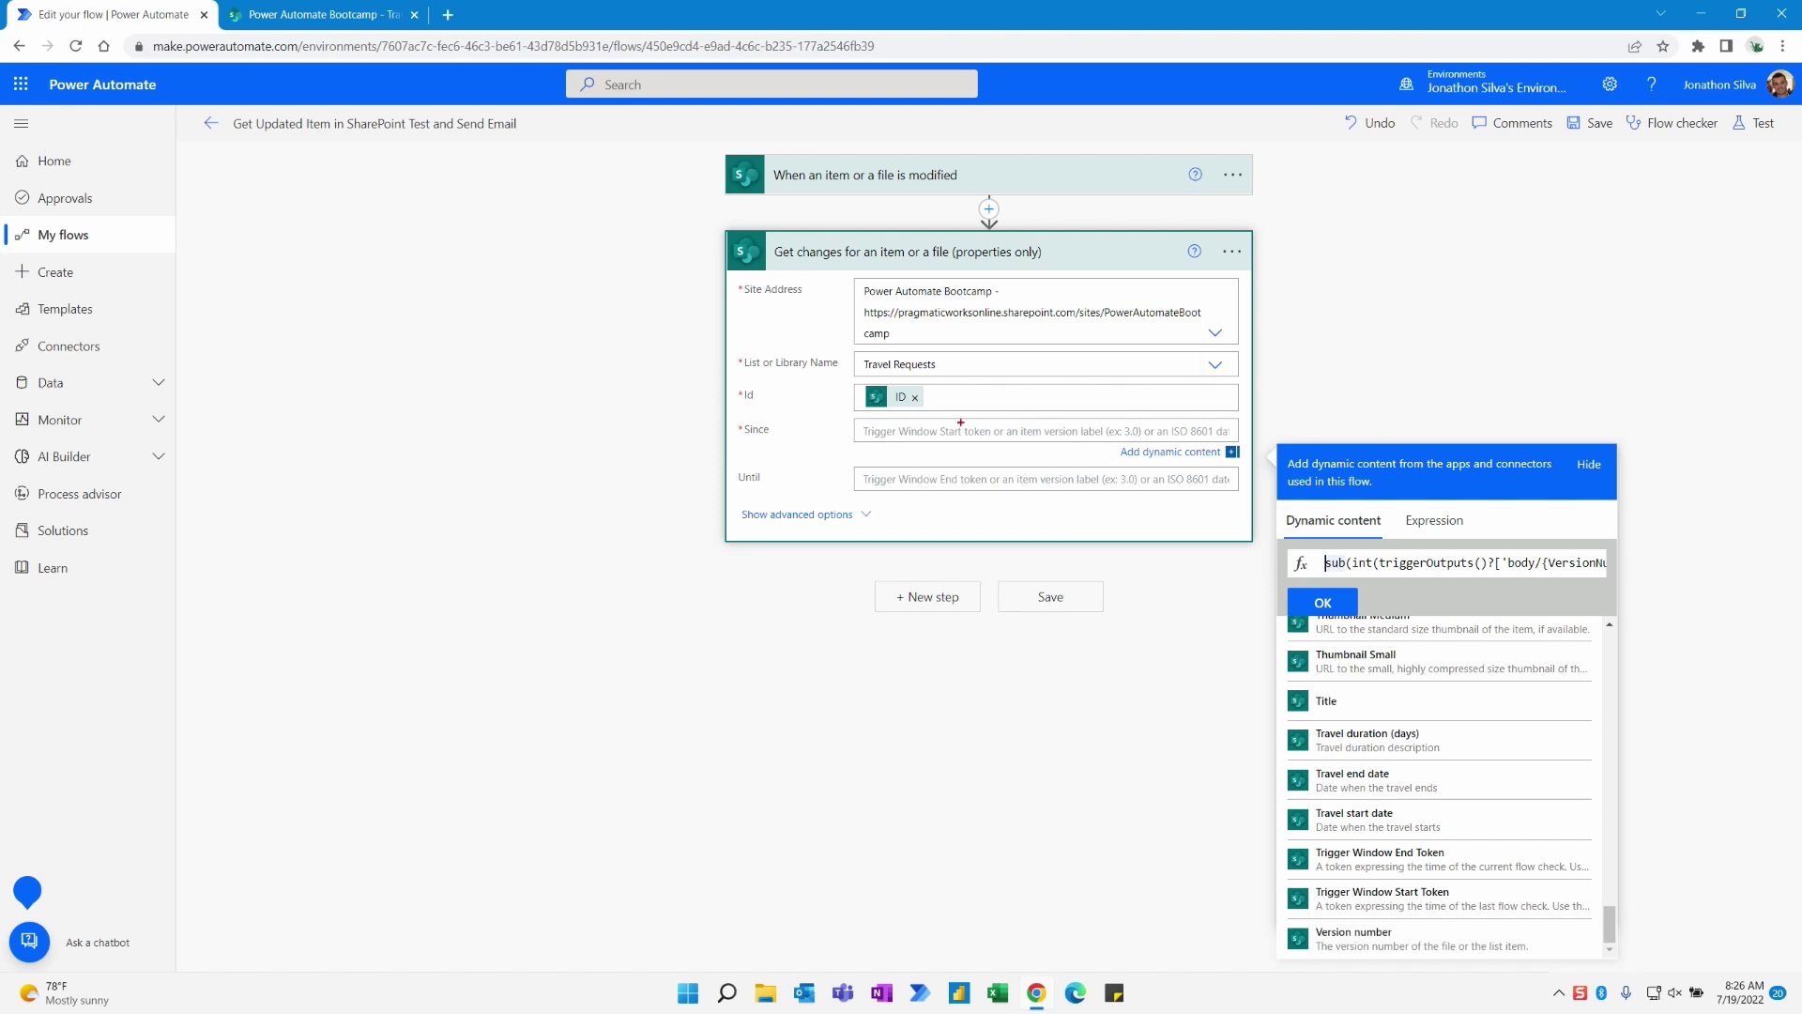
Apply the finished sub() expression to the Since field of the get changes action
mouse_move(1001, 420)
mouse_down()
mouse_move(1148, 441)
mouse_move(1130, 391)
mouse_up()
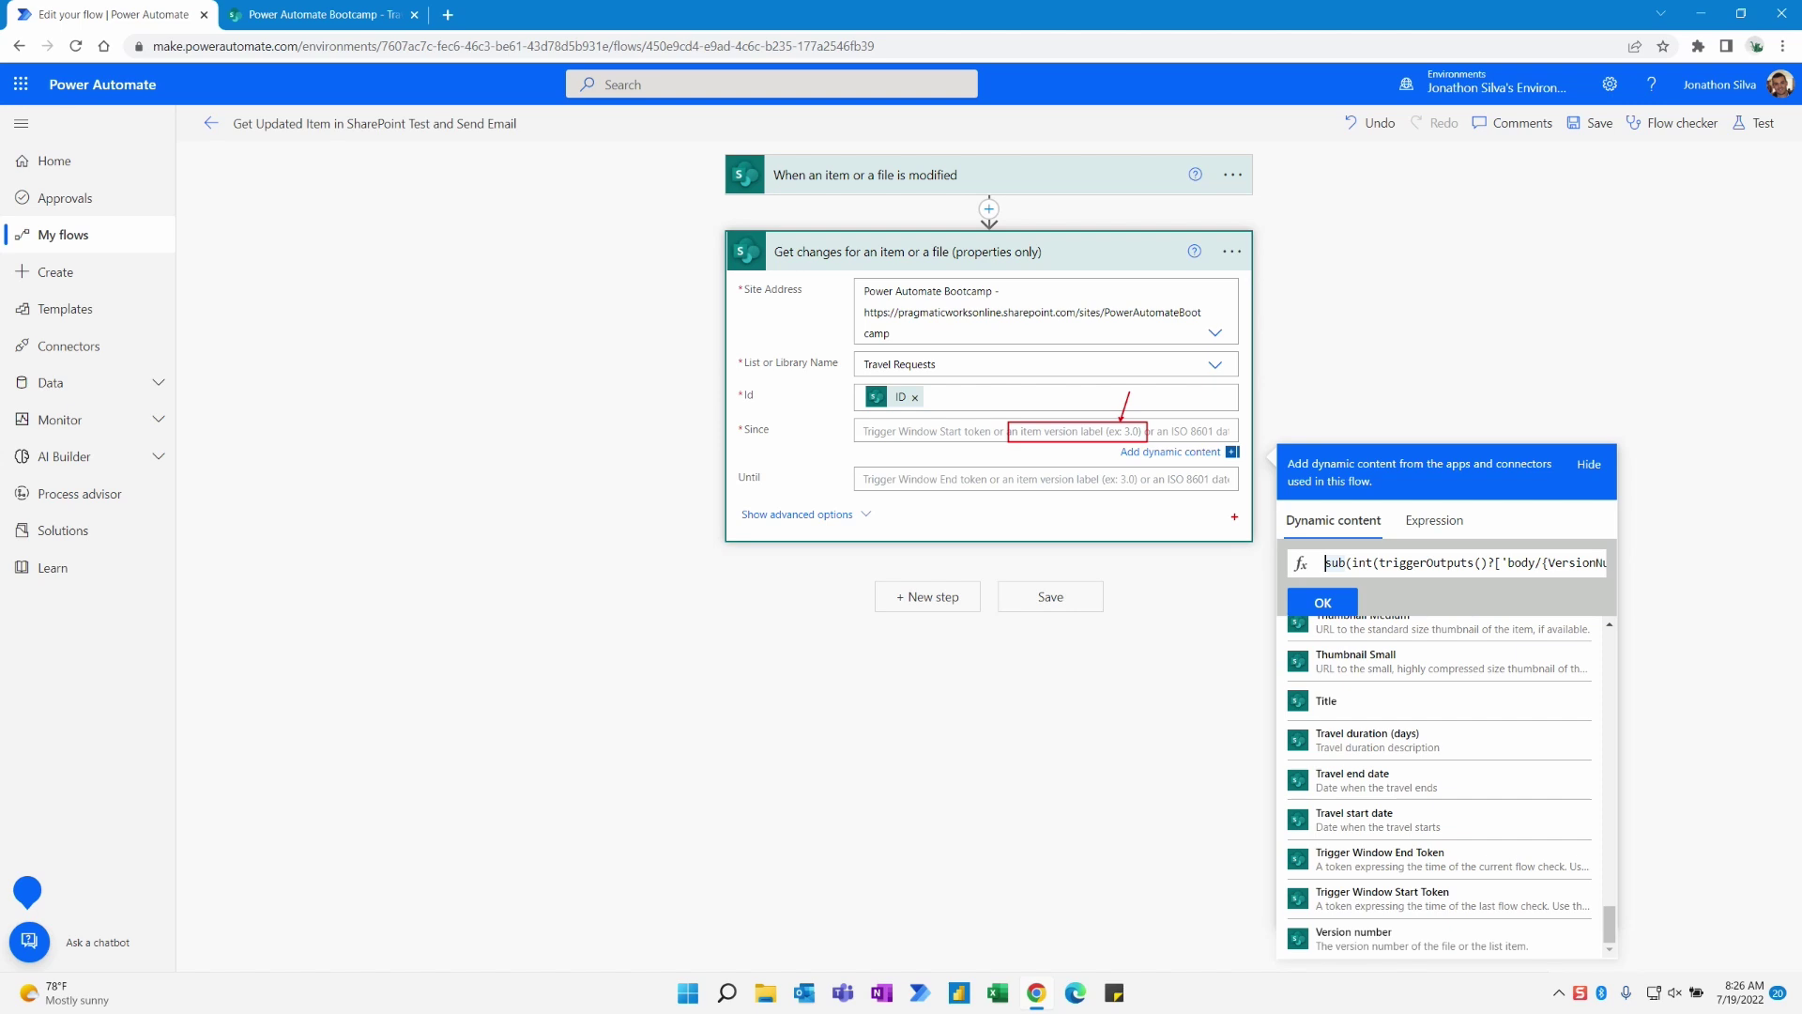
key(Escape)
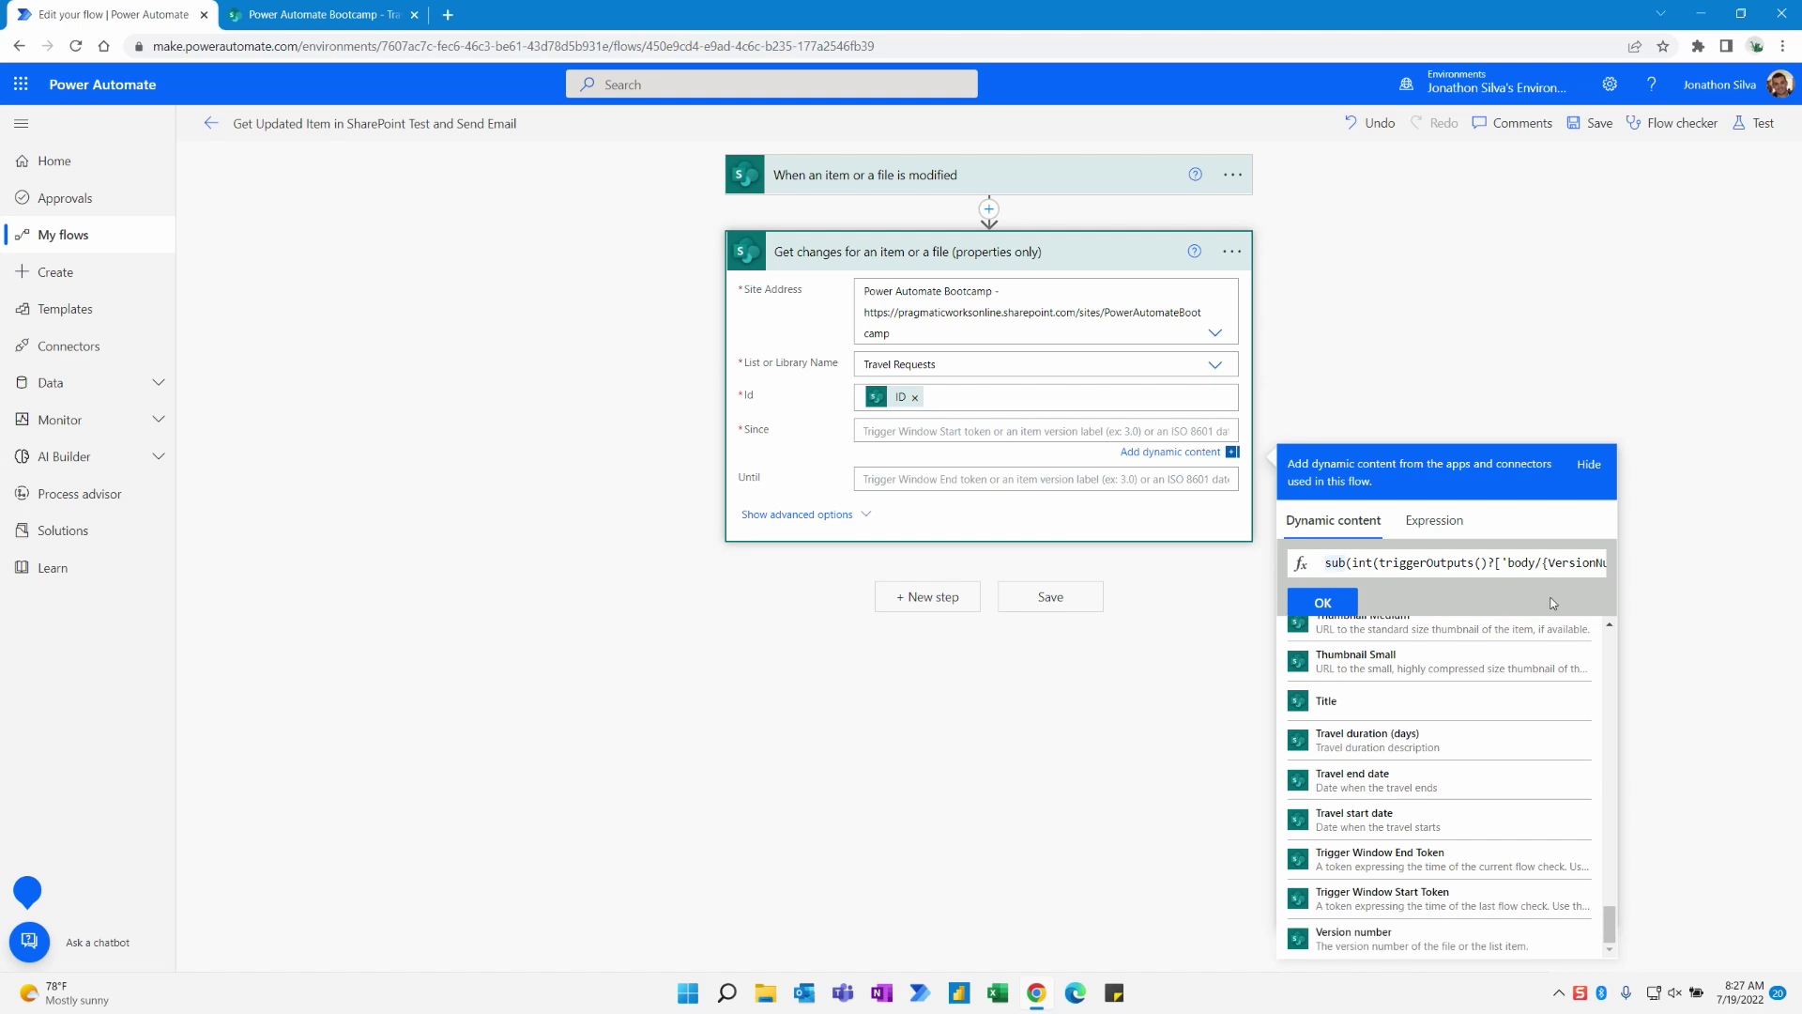
click(1324, 602)
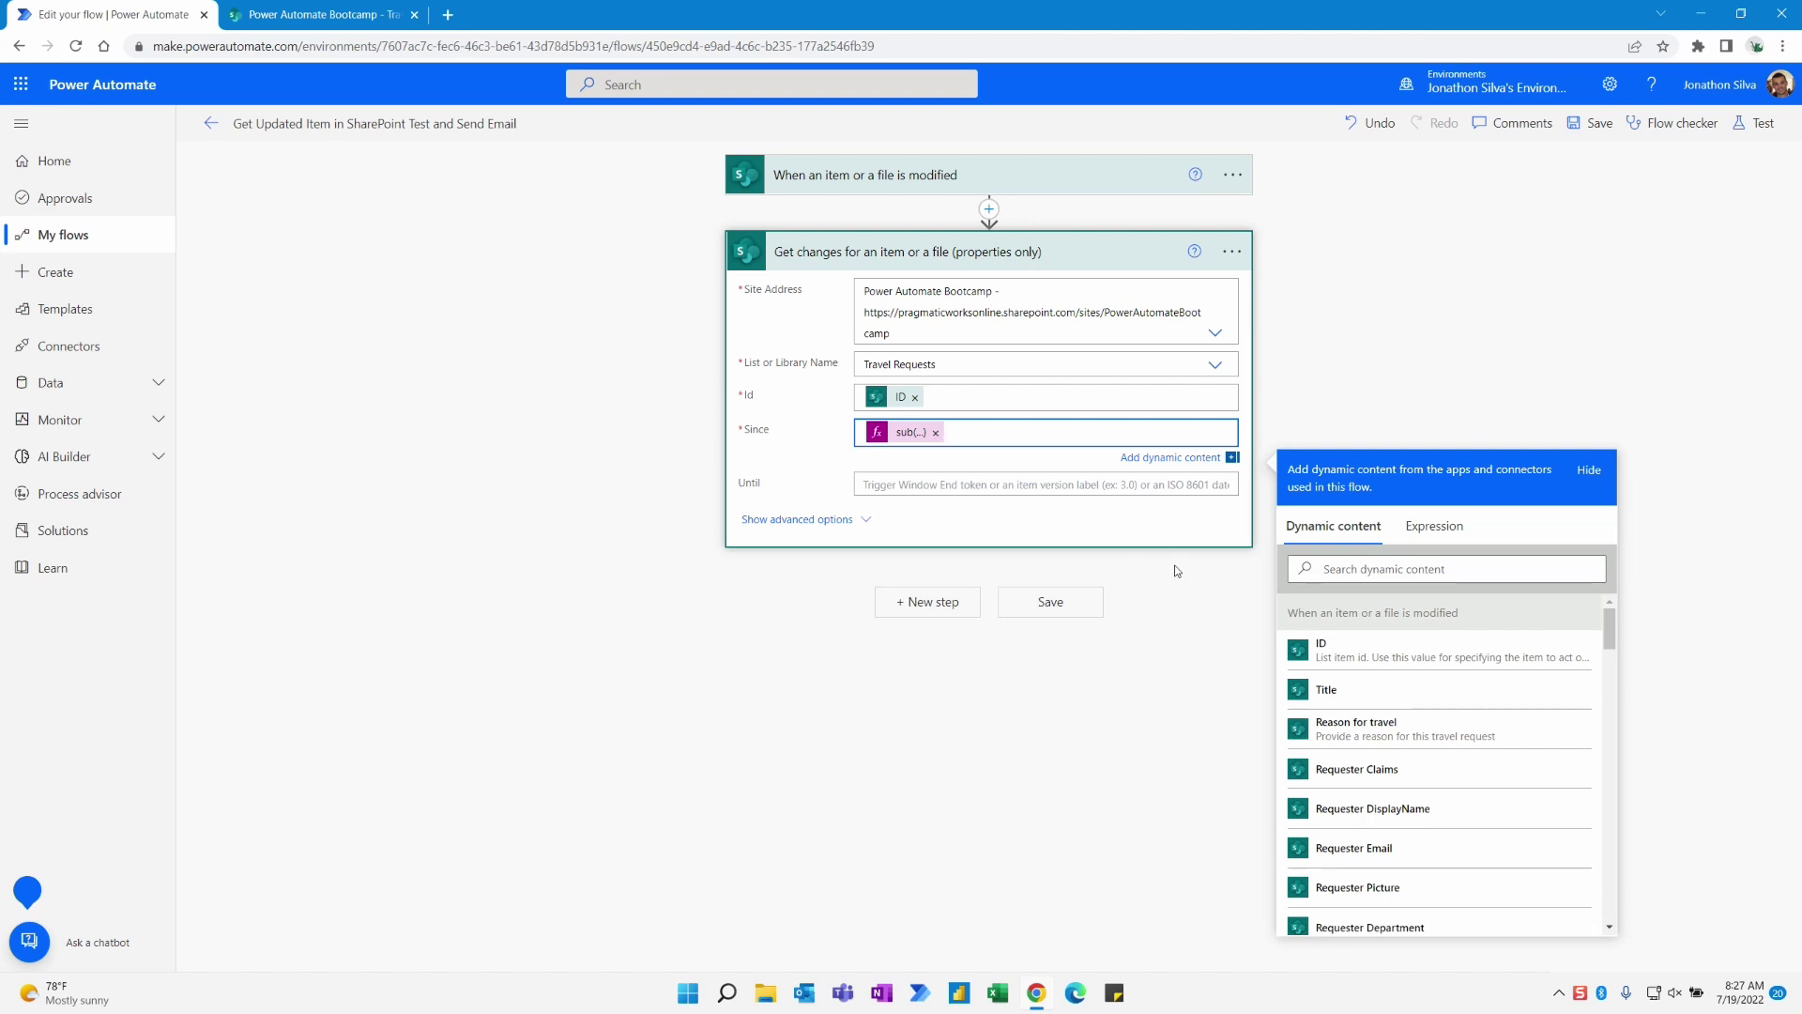
Glance at the Travel Requests list in SharePoint, then add a Condition control after the get changes action in the flow
click(319, 15)
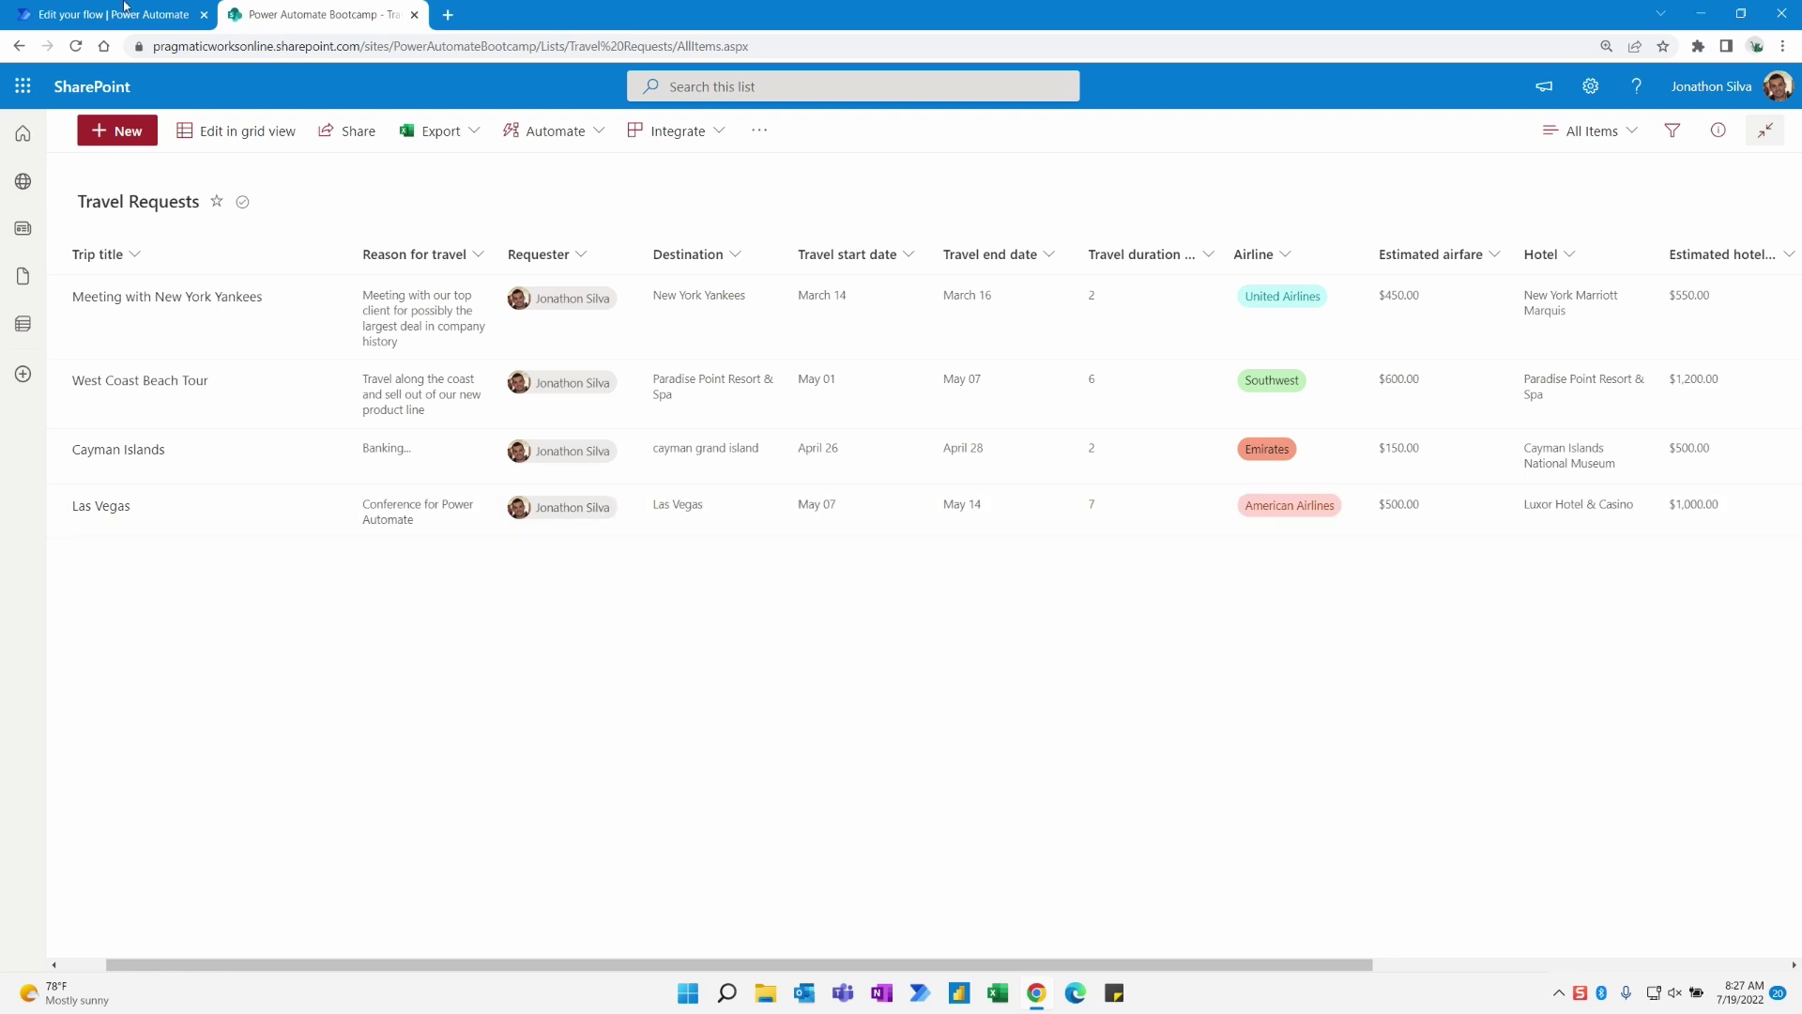
click(110, 14)
click(930, 602)
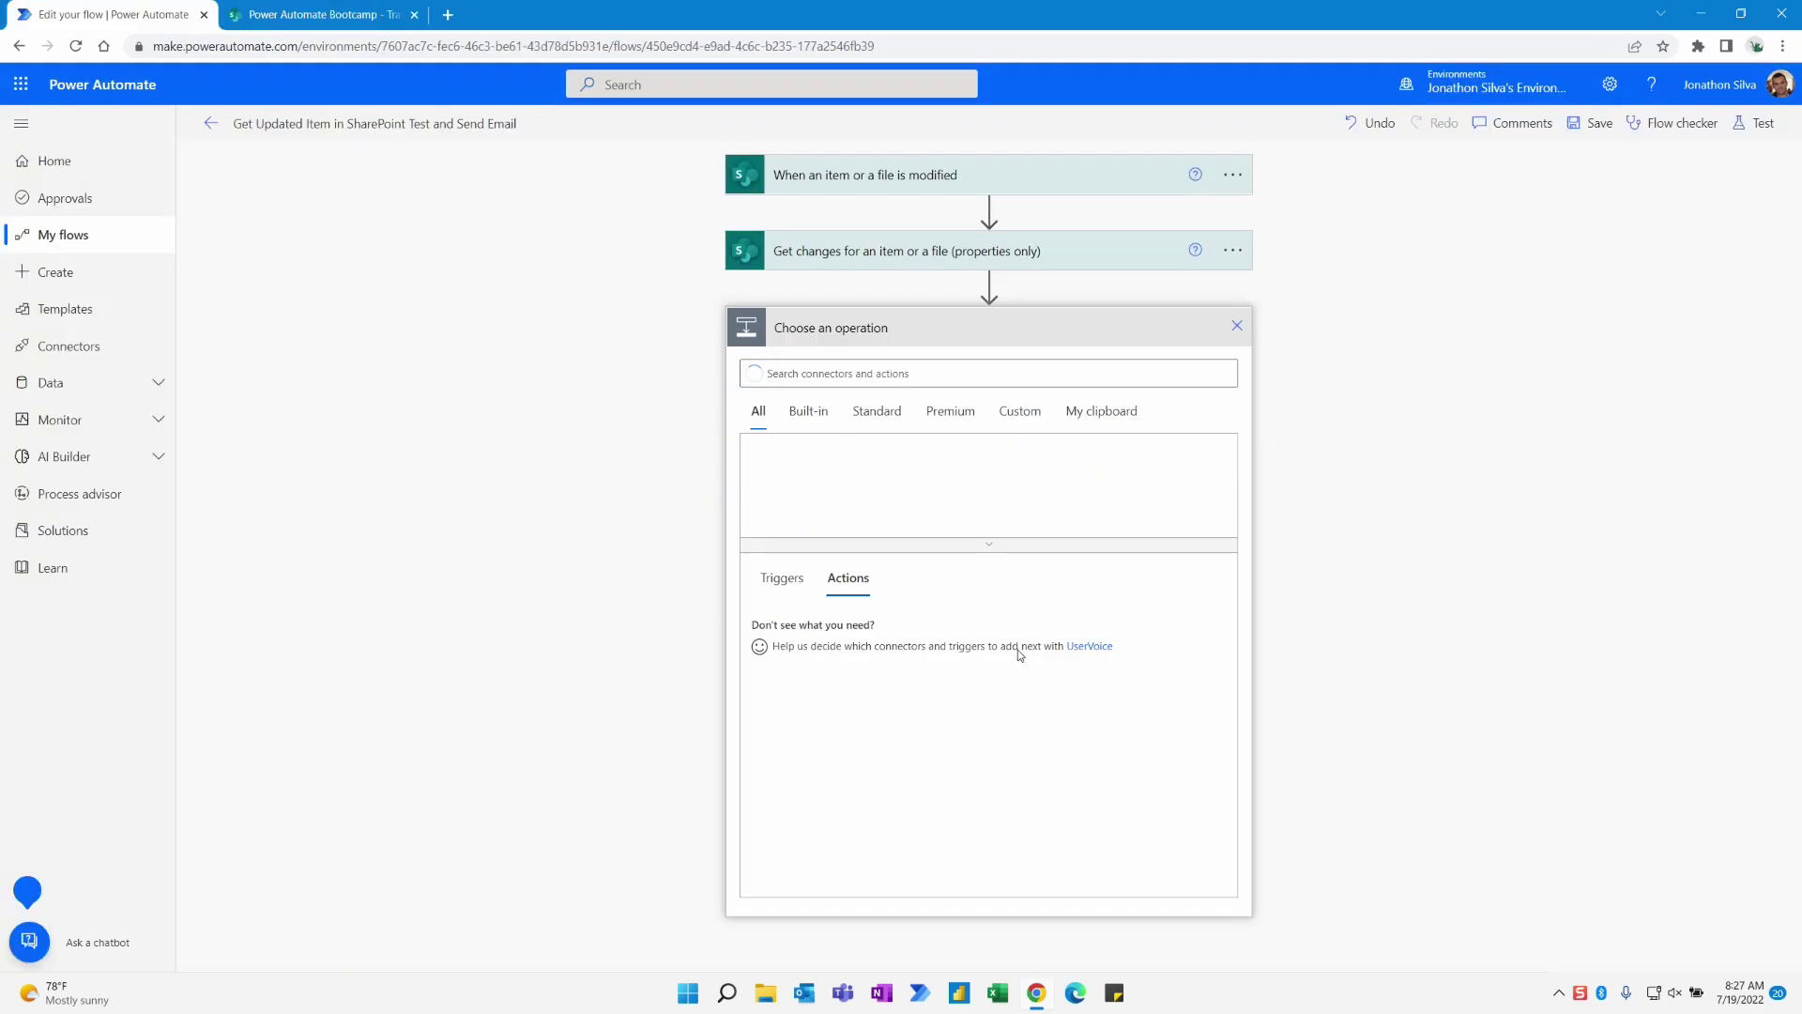
click(909, 516)
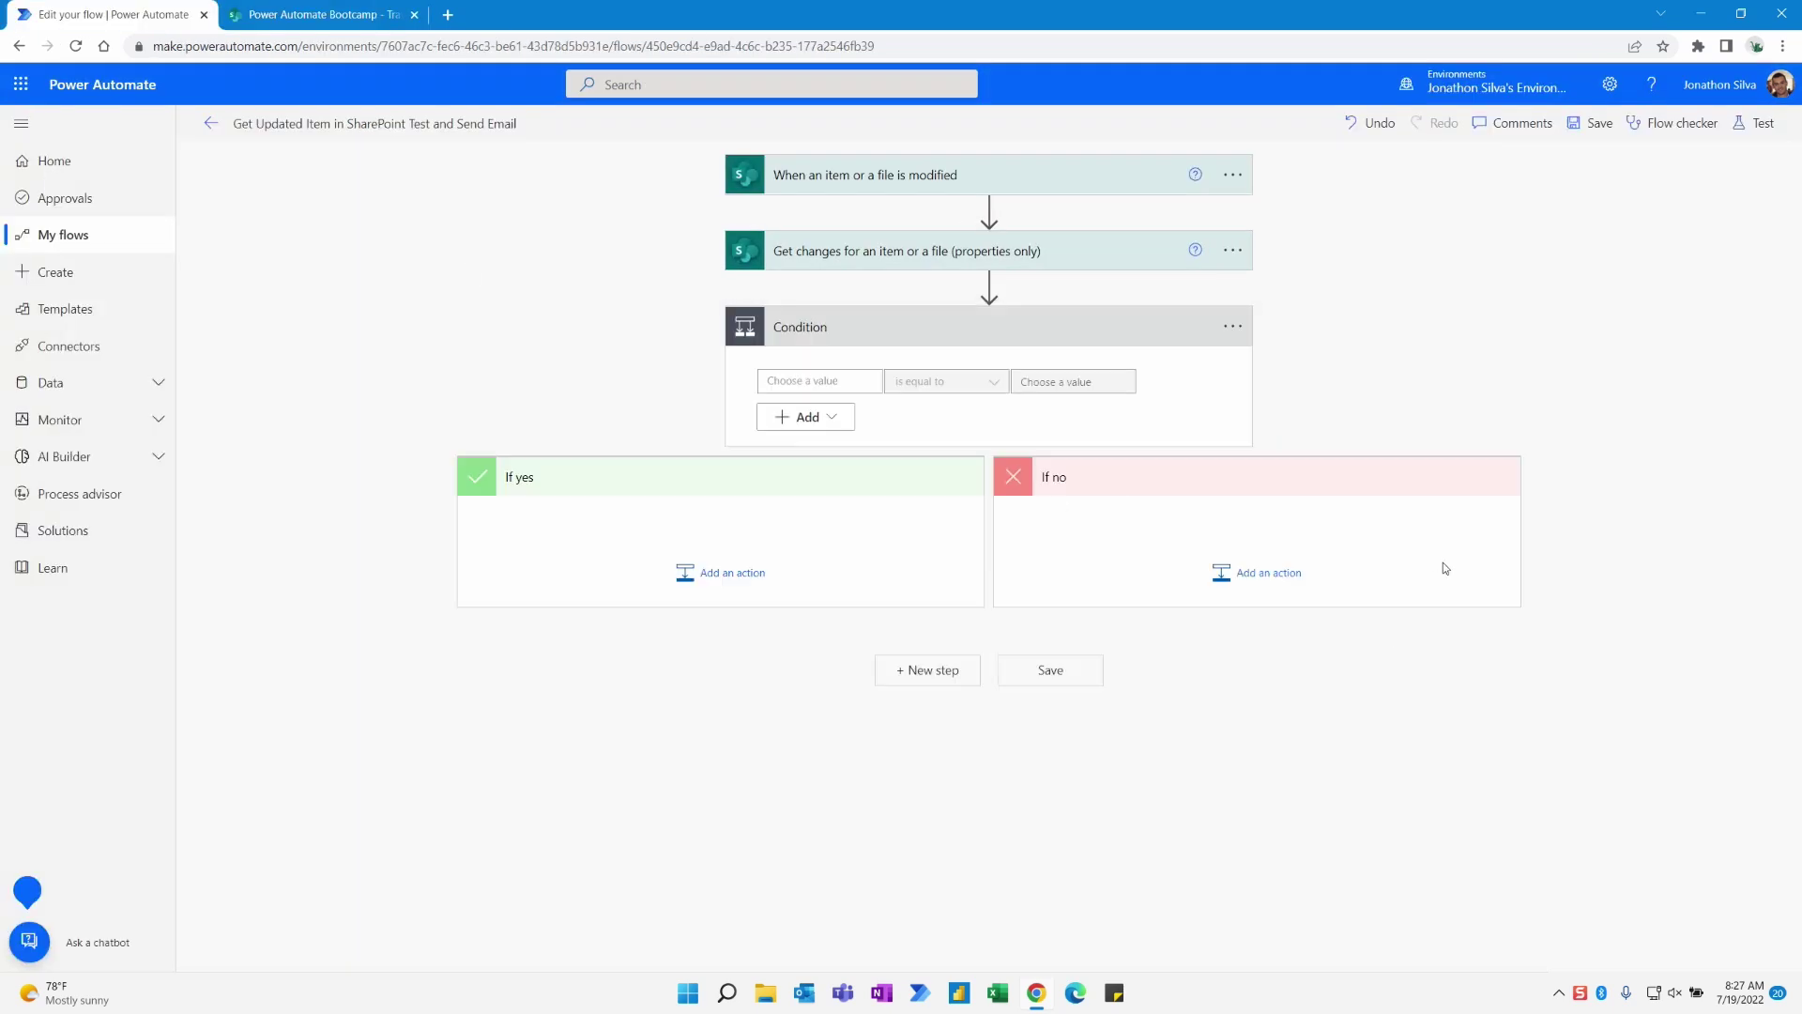
Set the condition to check that Has Column Changed: Airline is equal to true
click(825, 380)
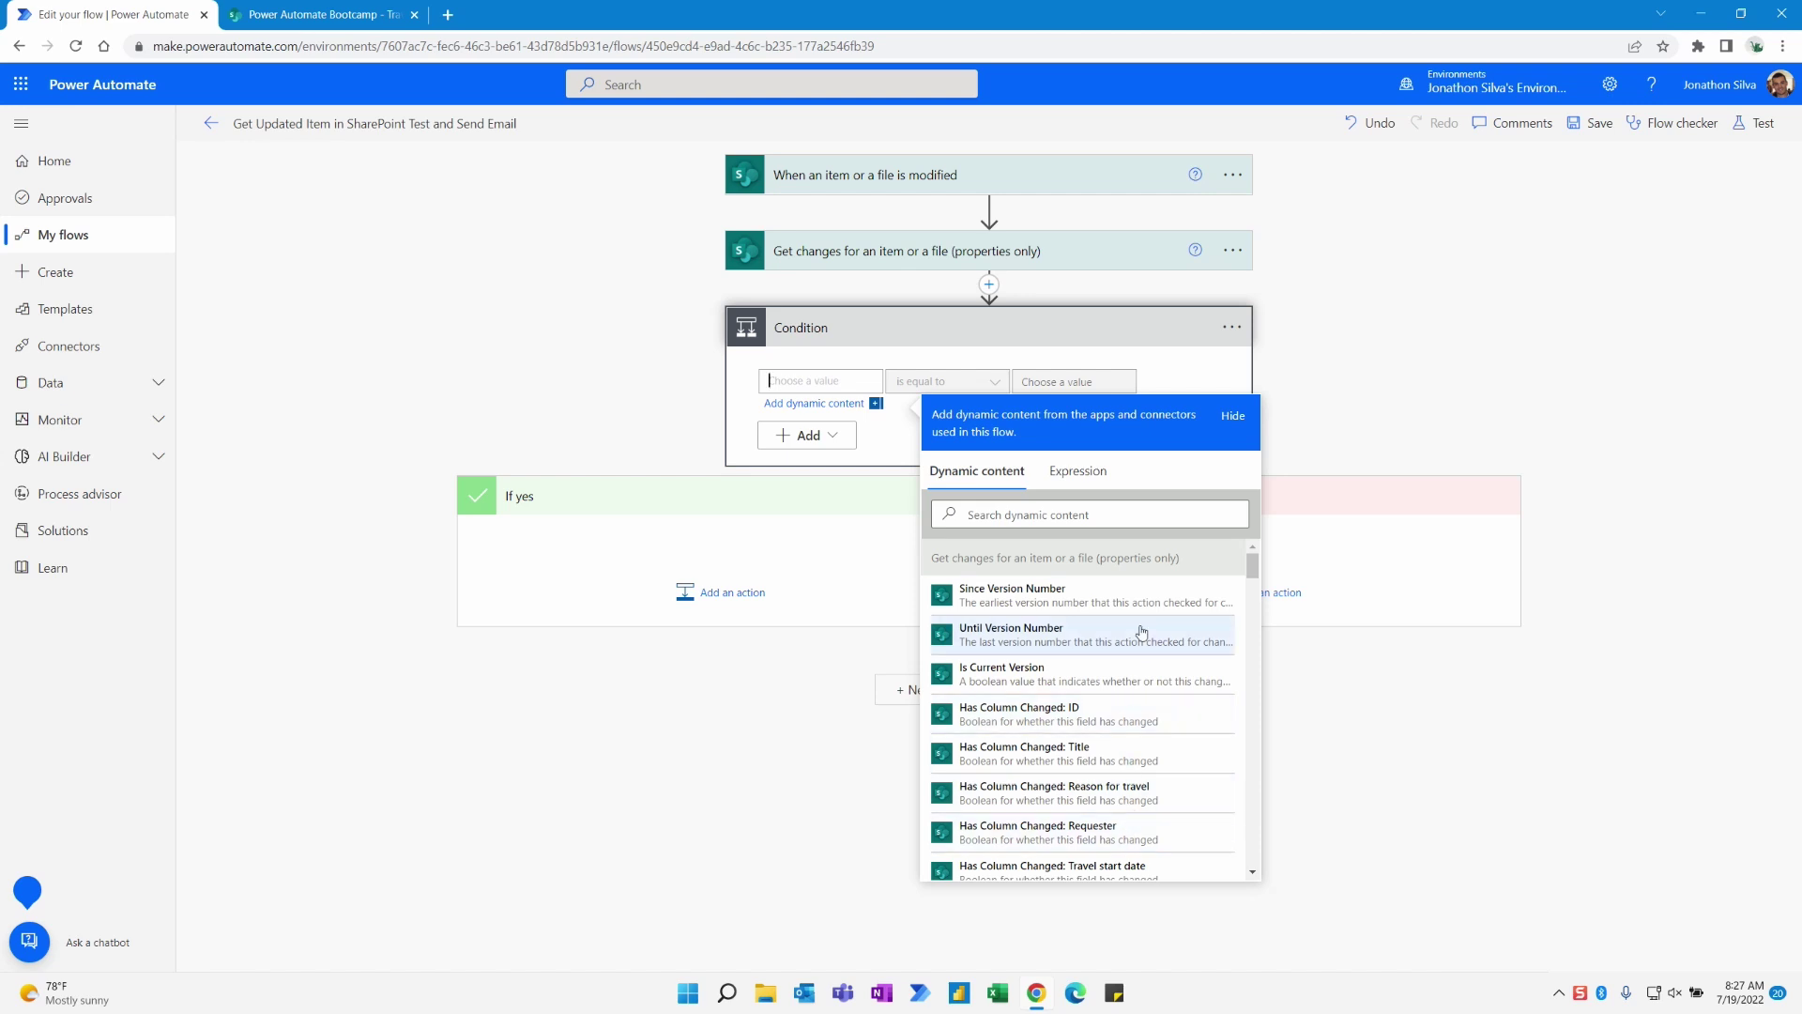
scroll(1131, 662, down, 2)
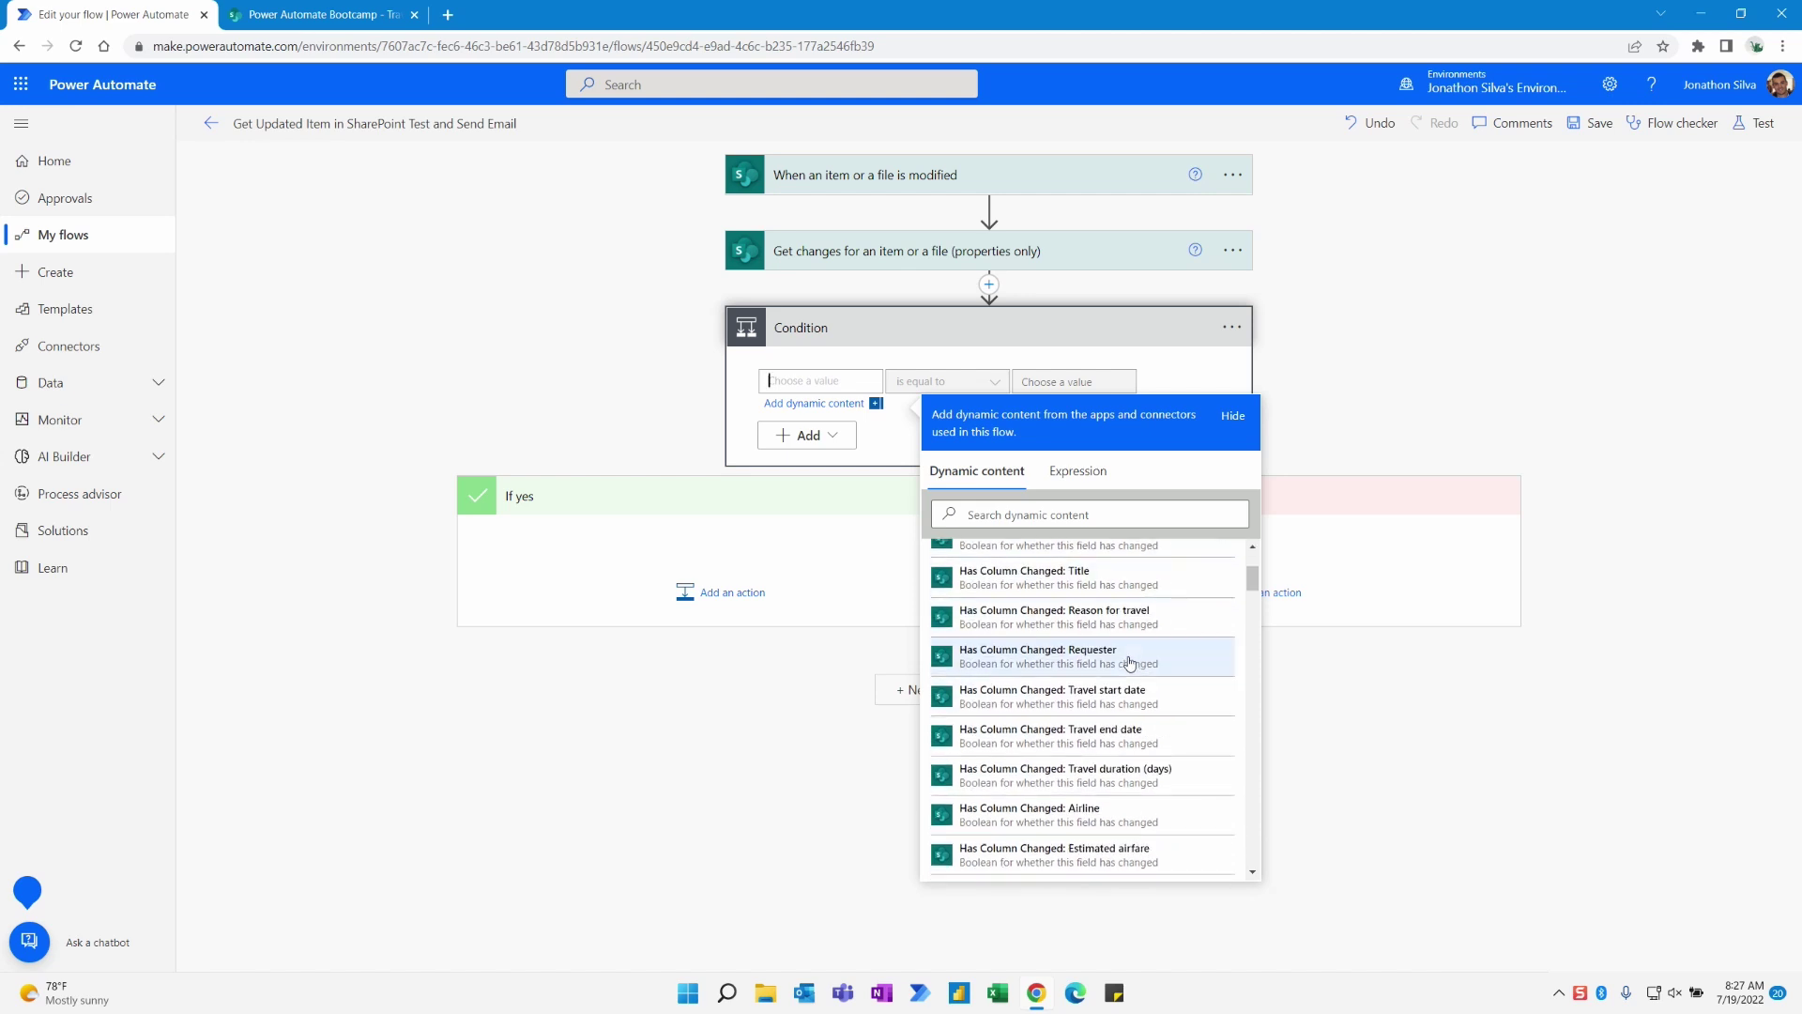
scroll(1132, 662, down, 2)
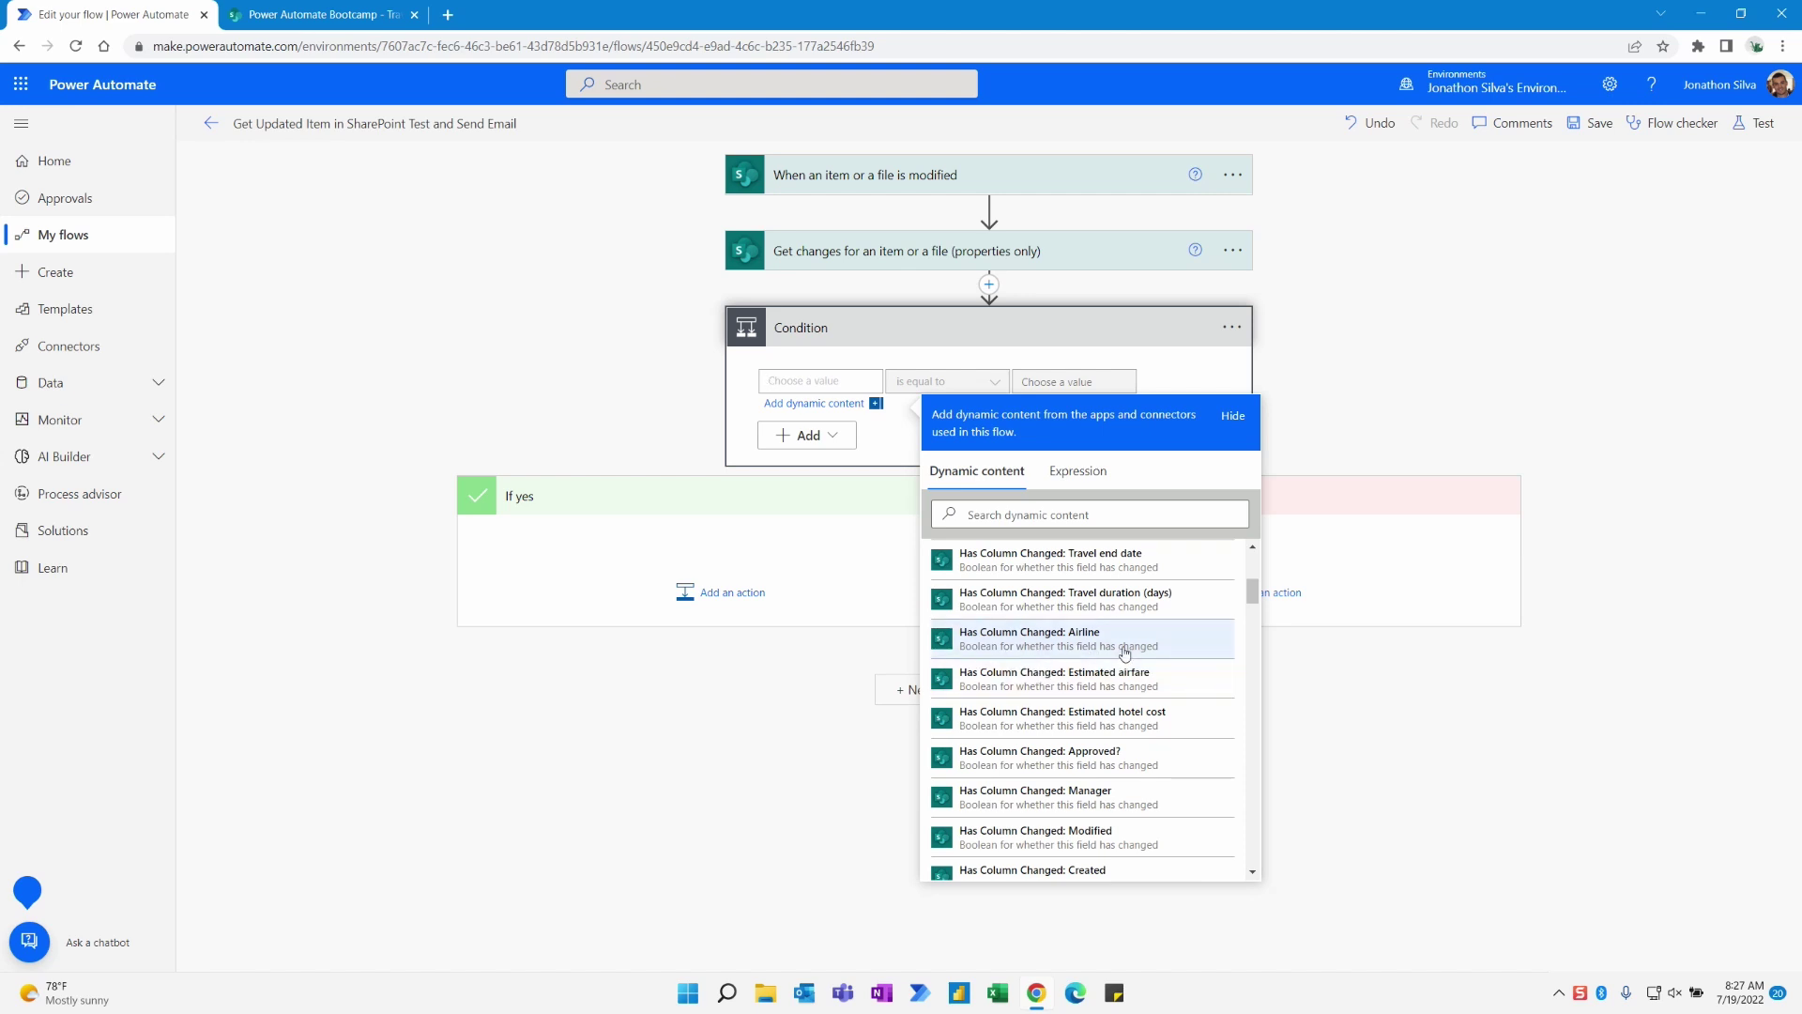
click(1190, 646)
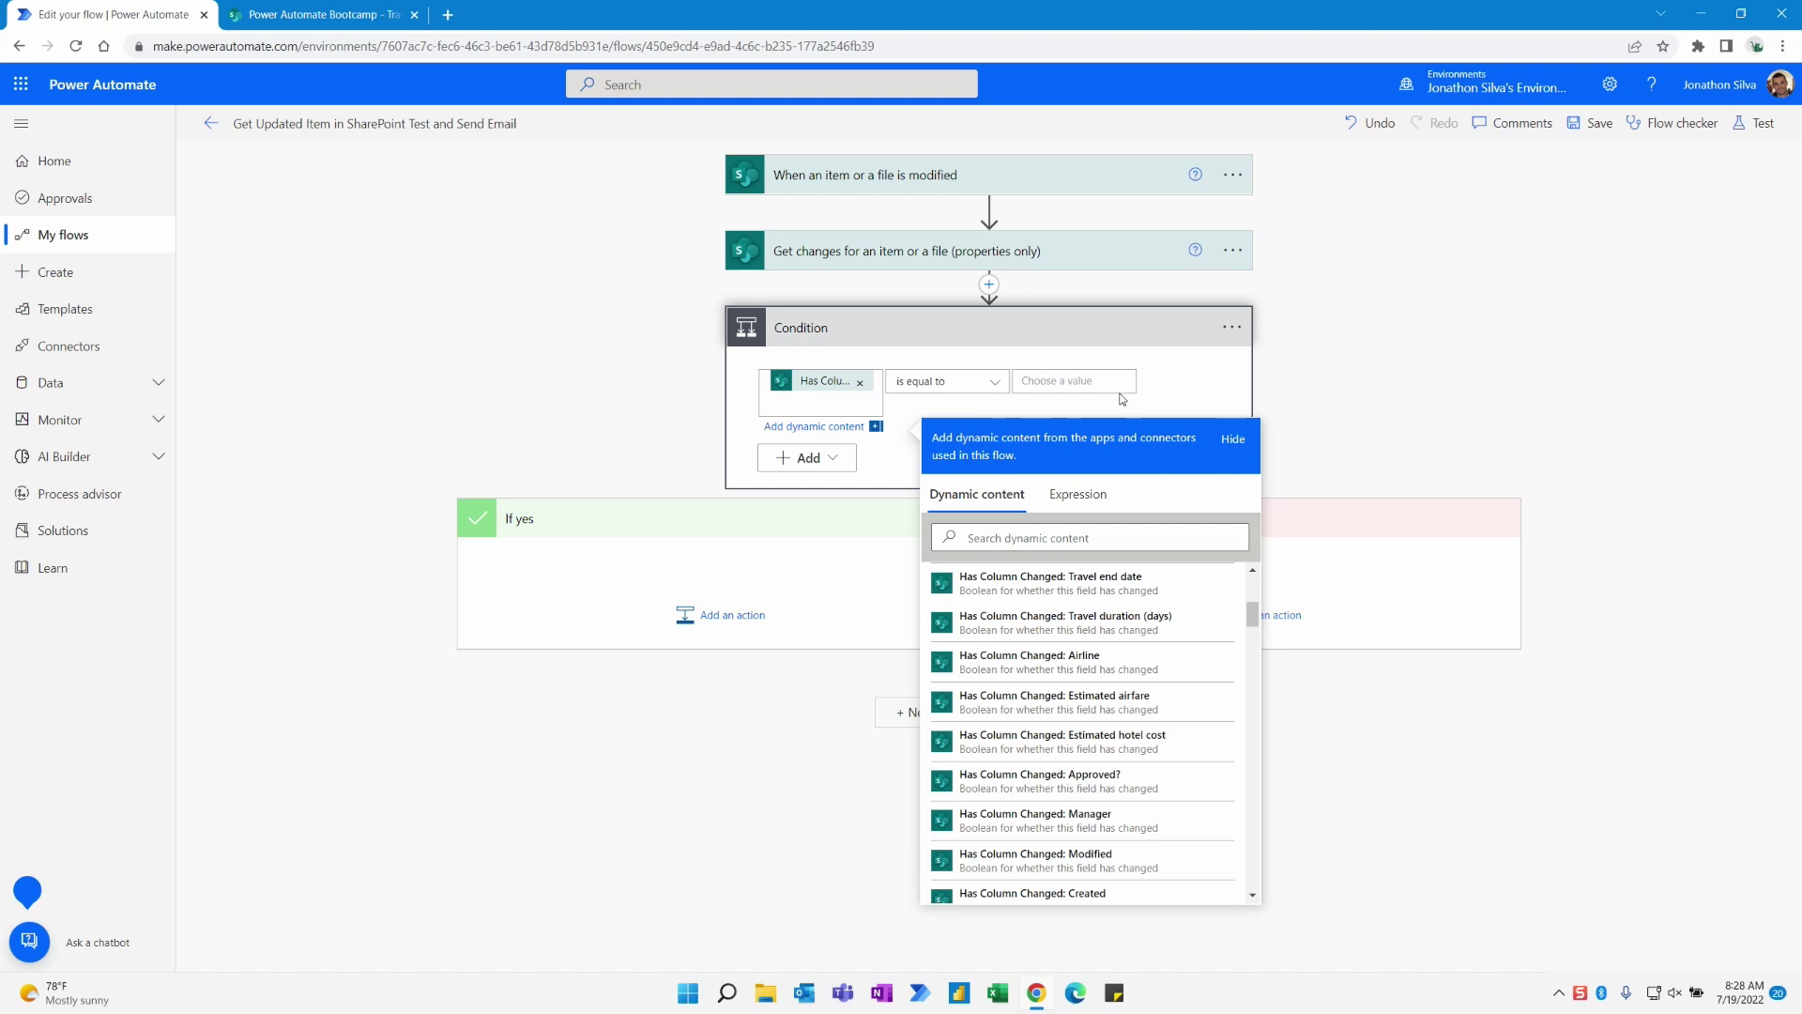
click(1073, 383)
text(true)
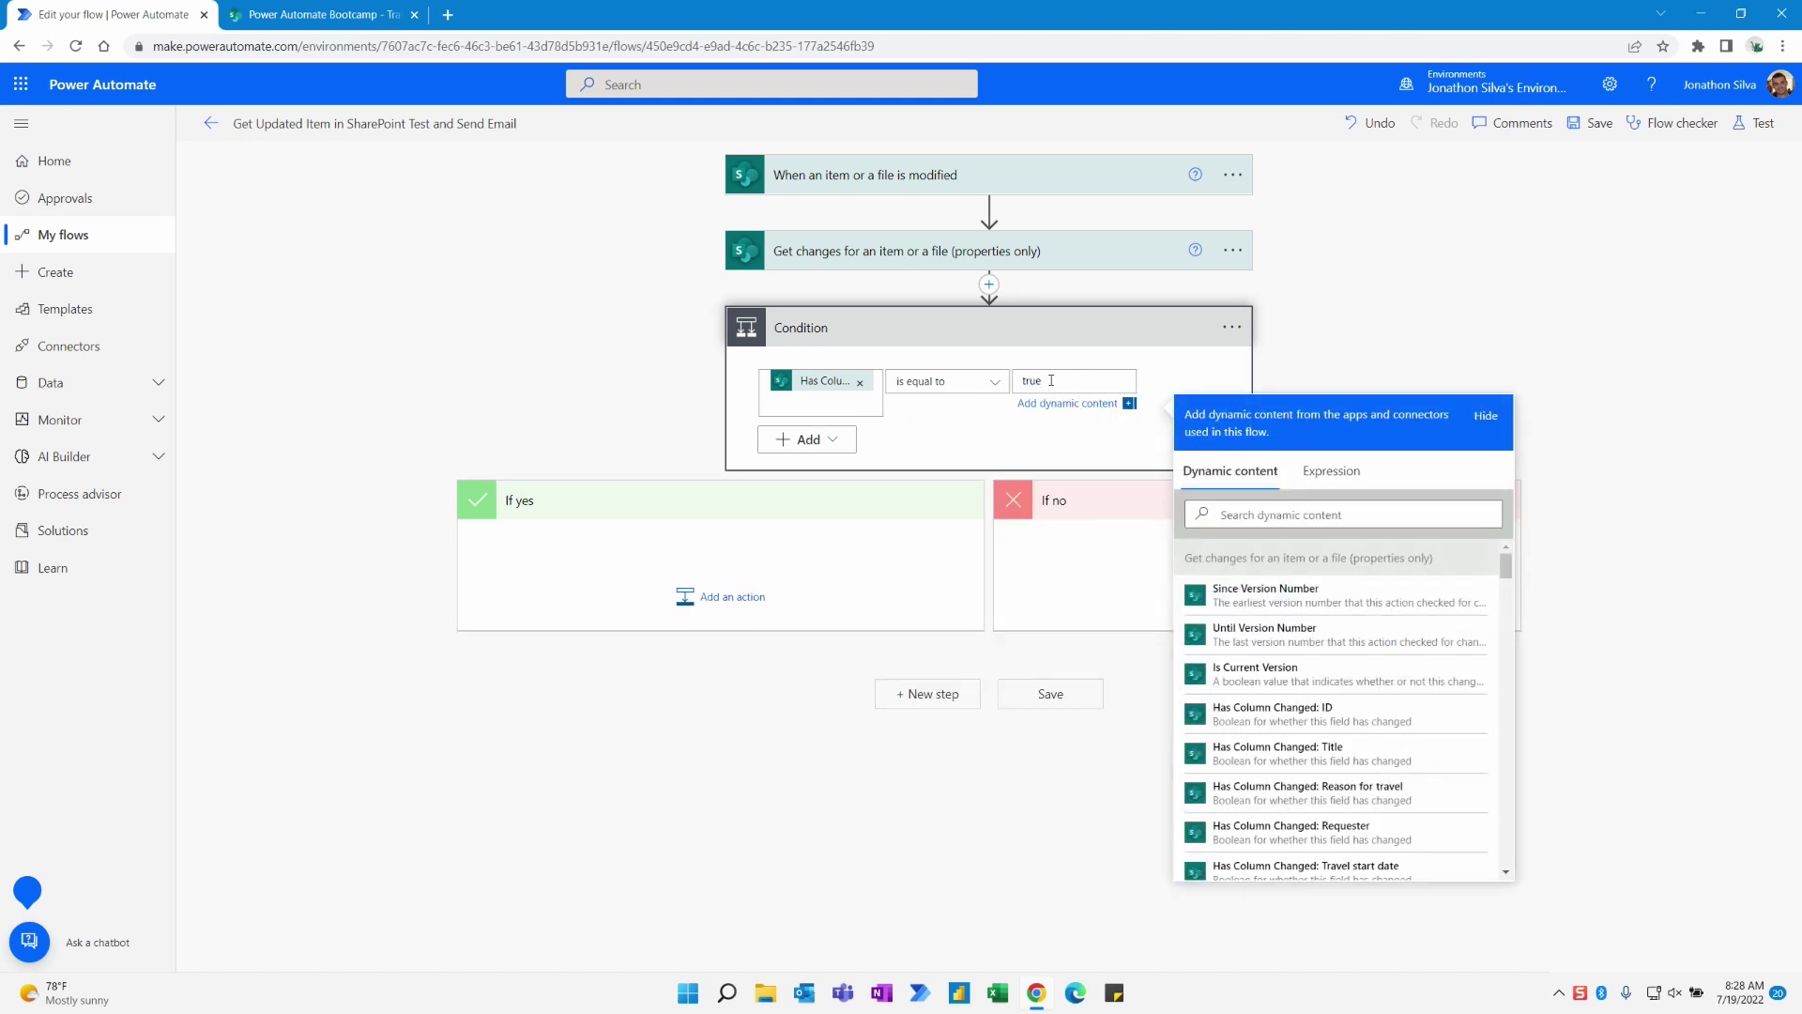
click(861, 541)
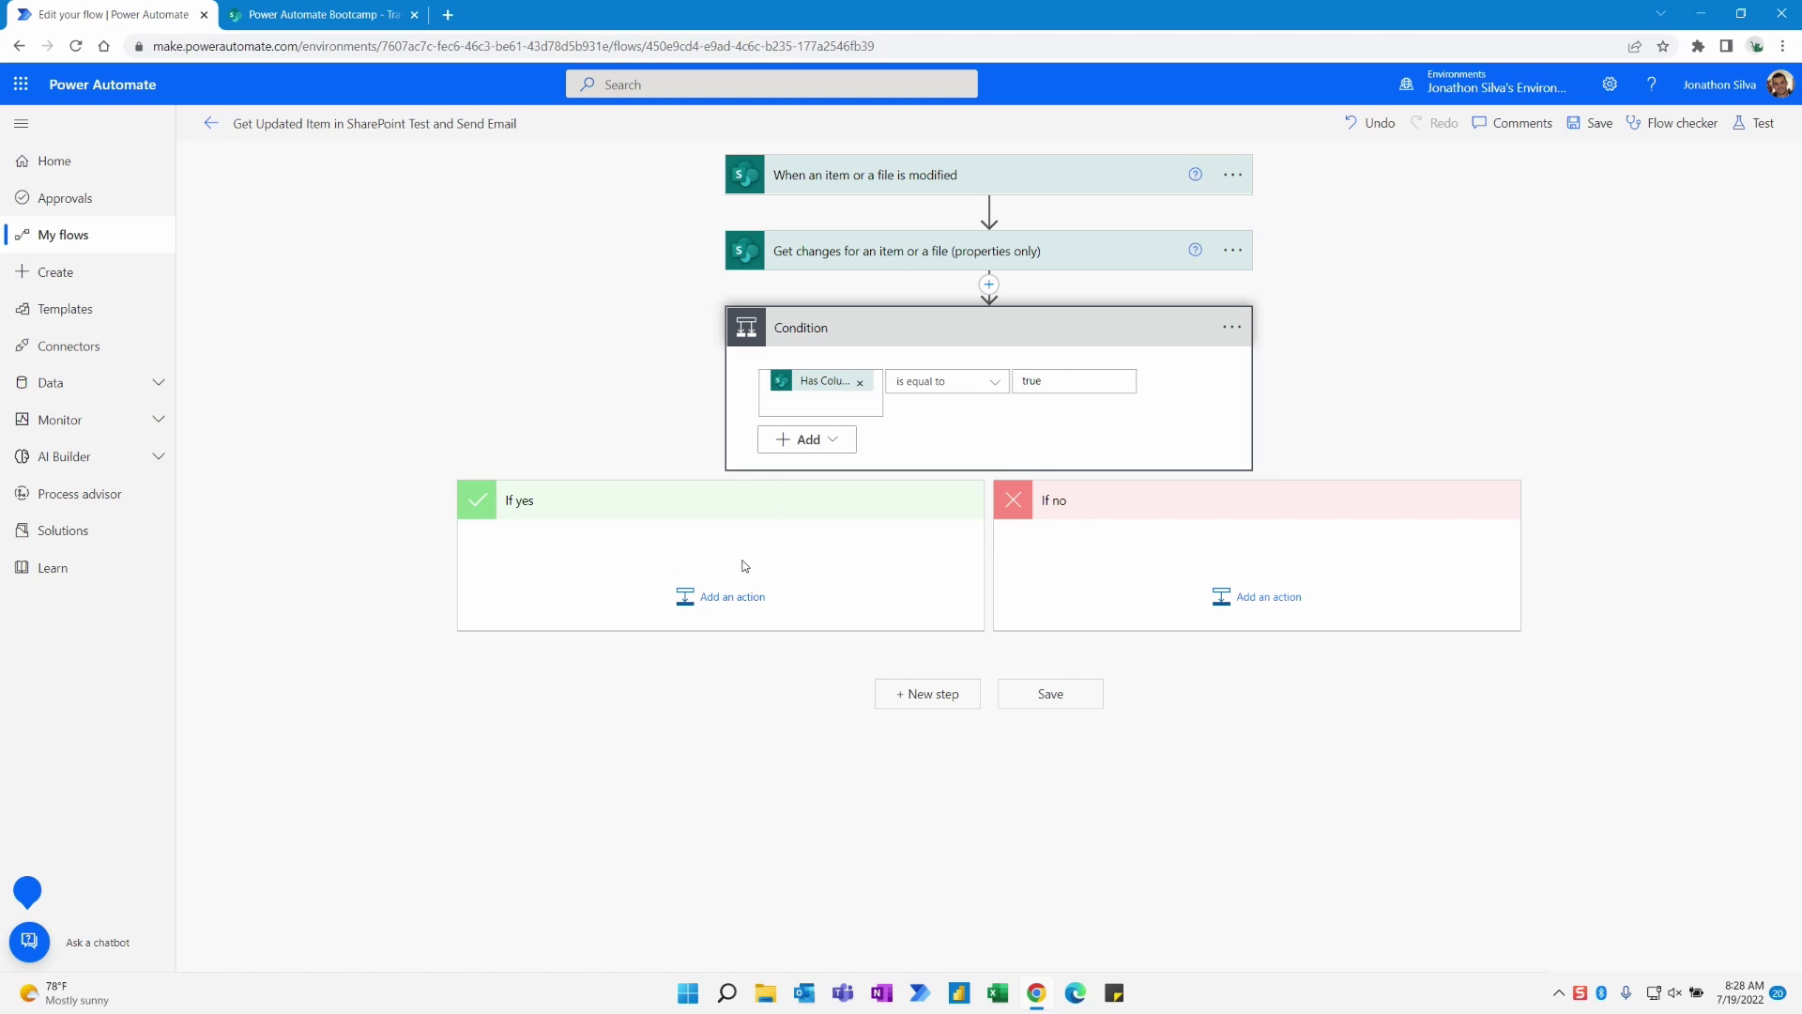
Add the Office 365 Outlook action Send an email (V2) to the If yes branch
click(752, 608)
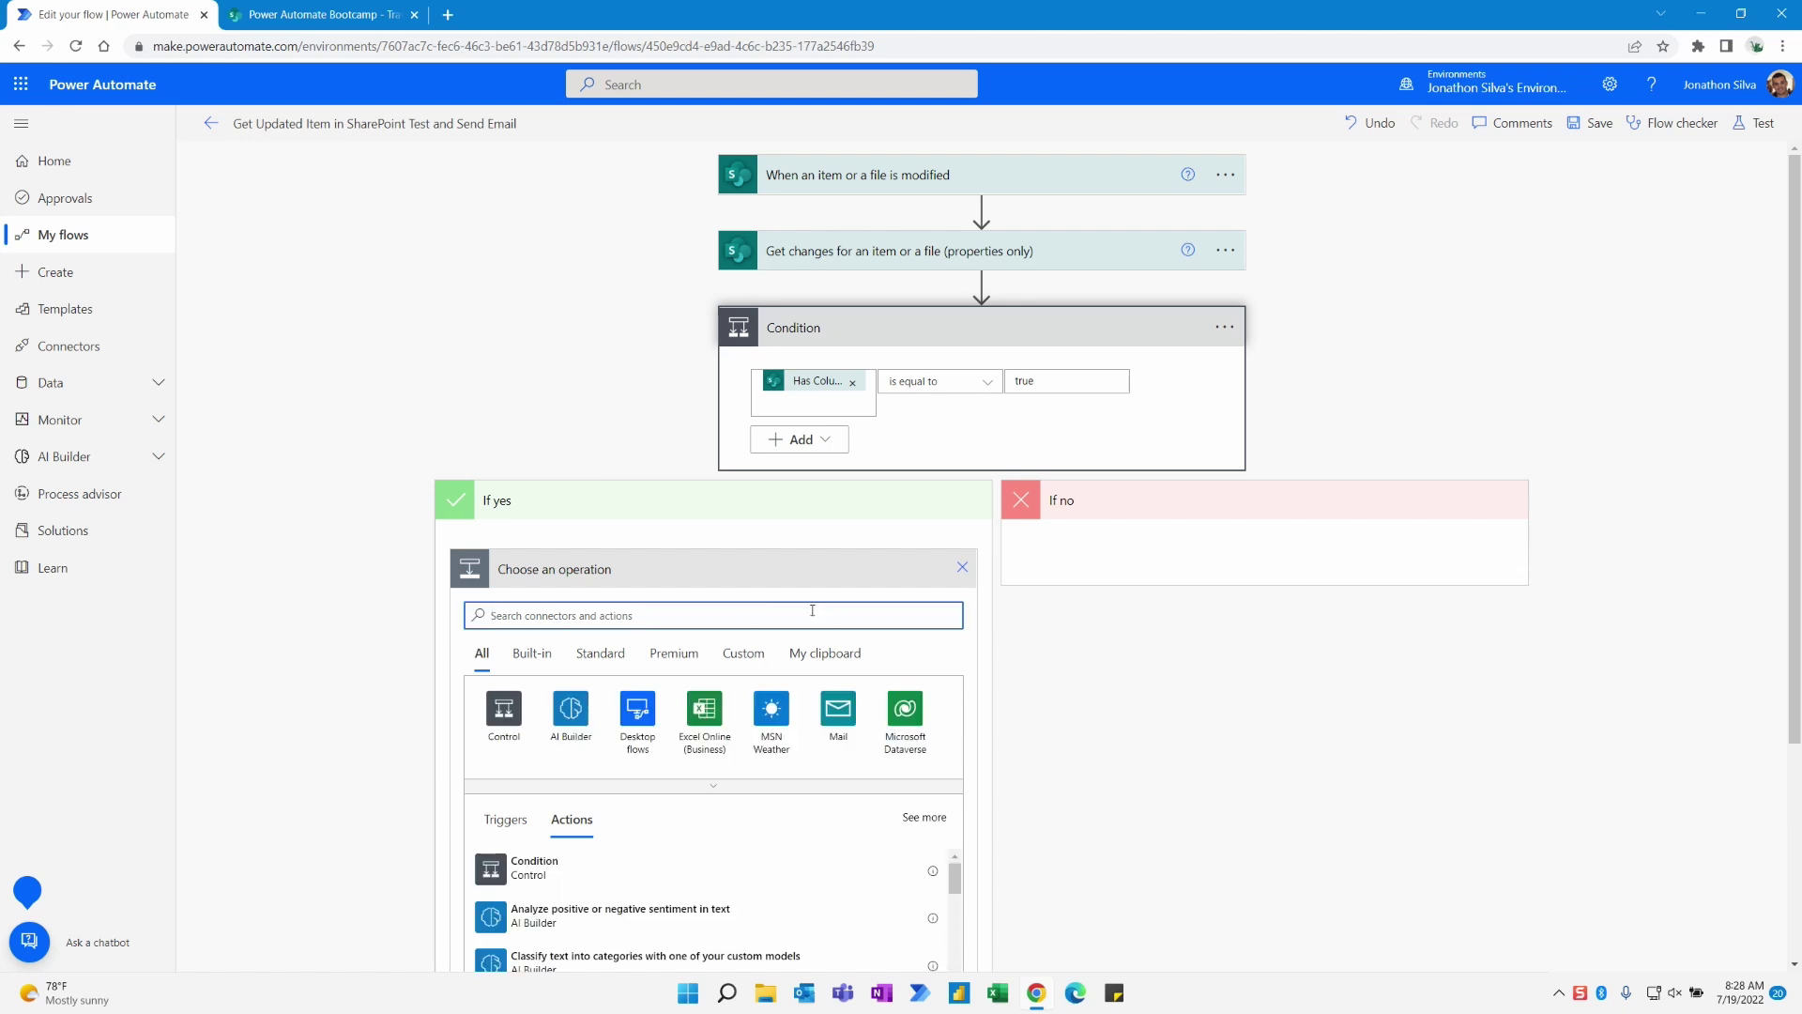
text(send an email)
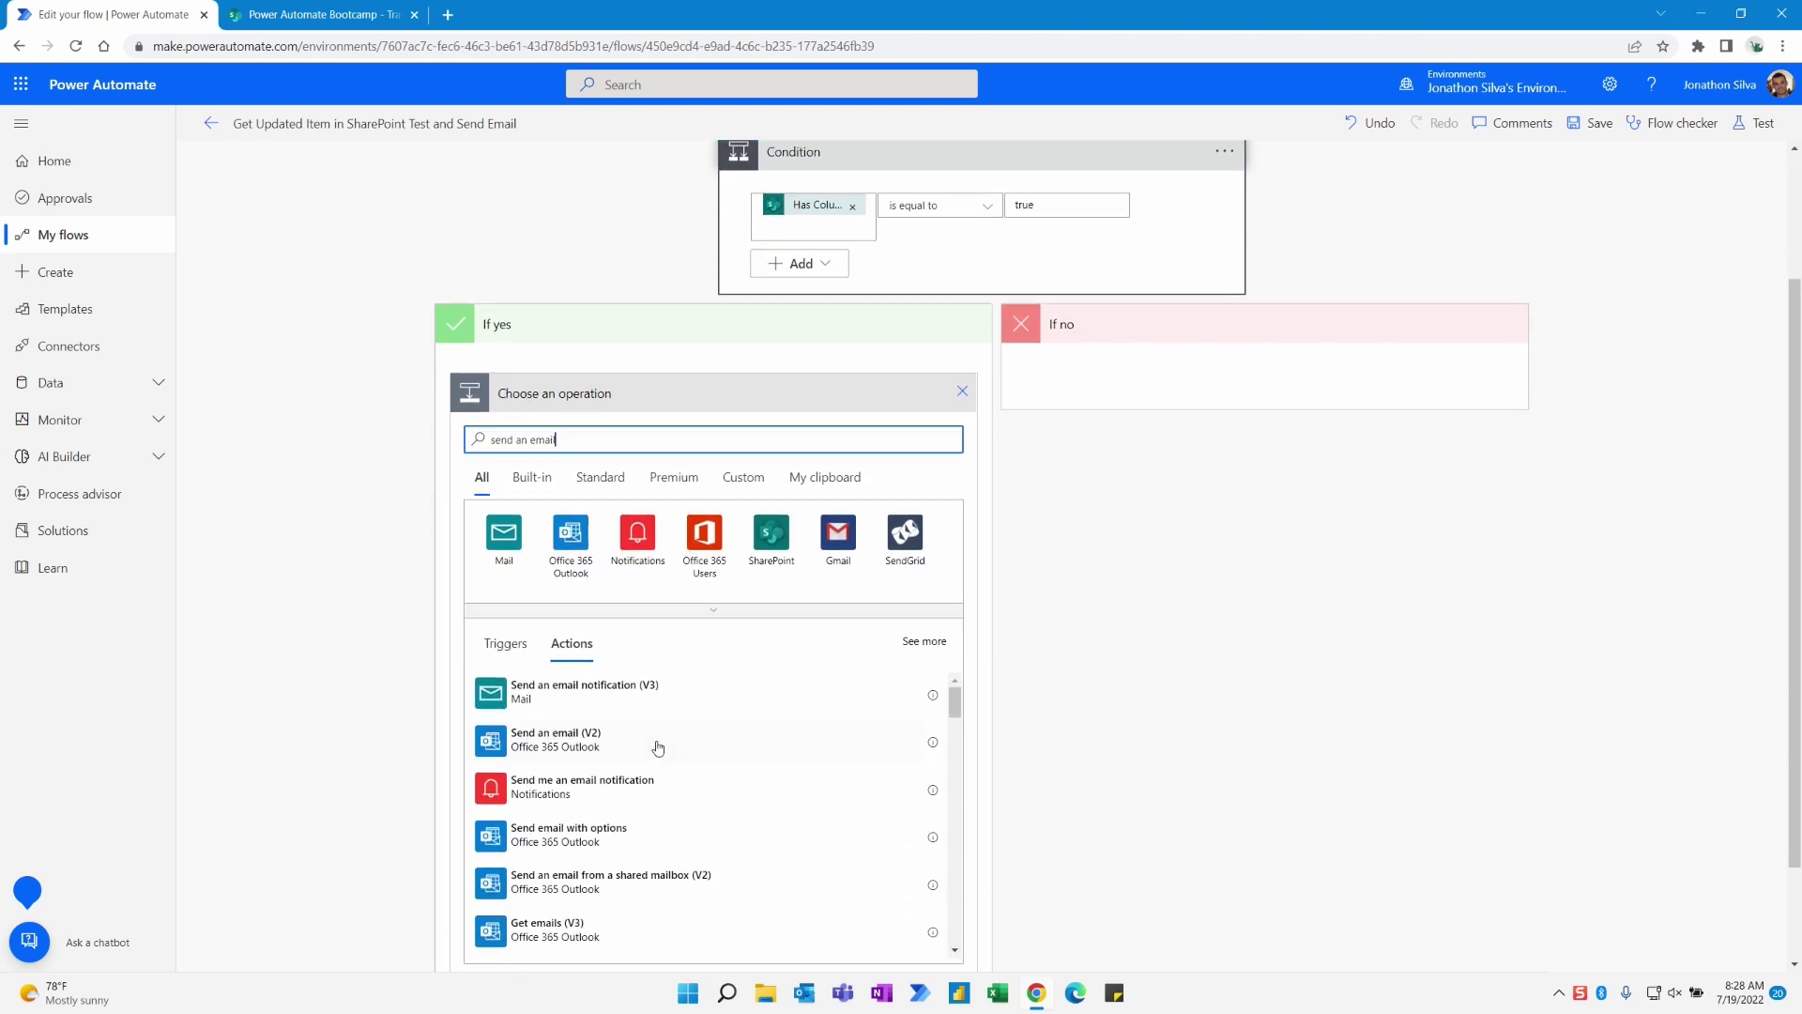
click(656, 745)
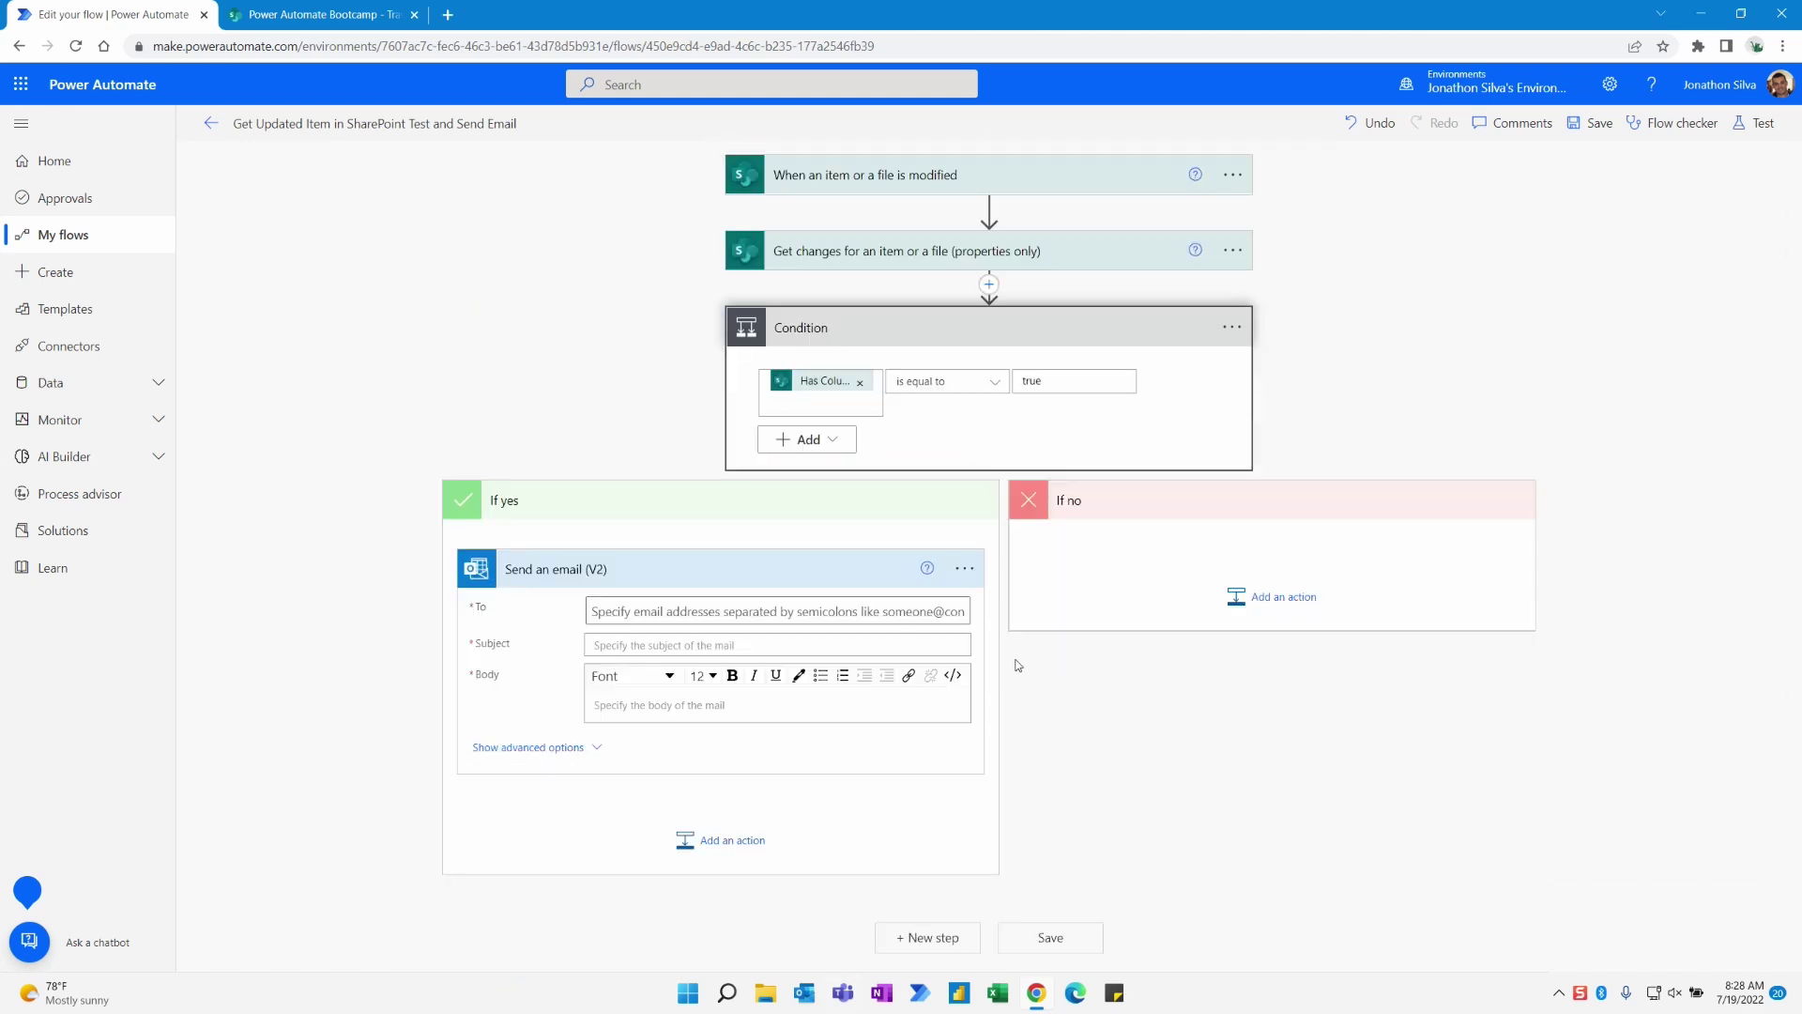
Address the email to the dynamic Manager Email and set the subject to "A travel request has been updated!"
click(842, 611)
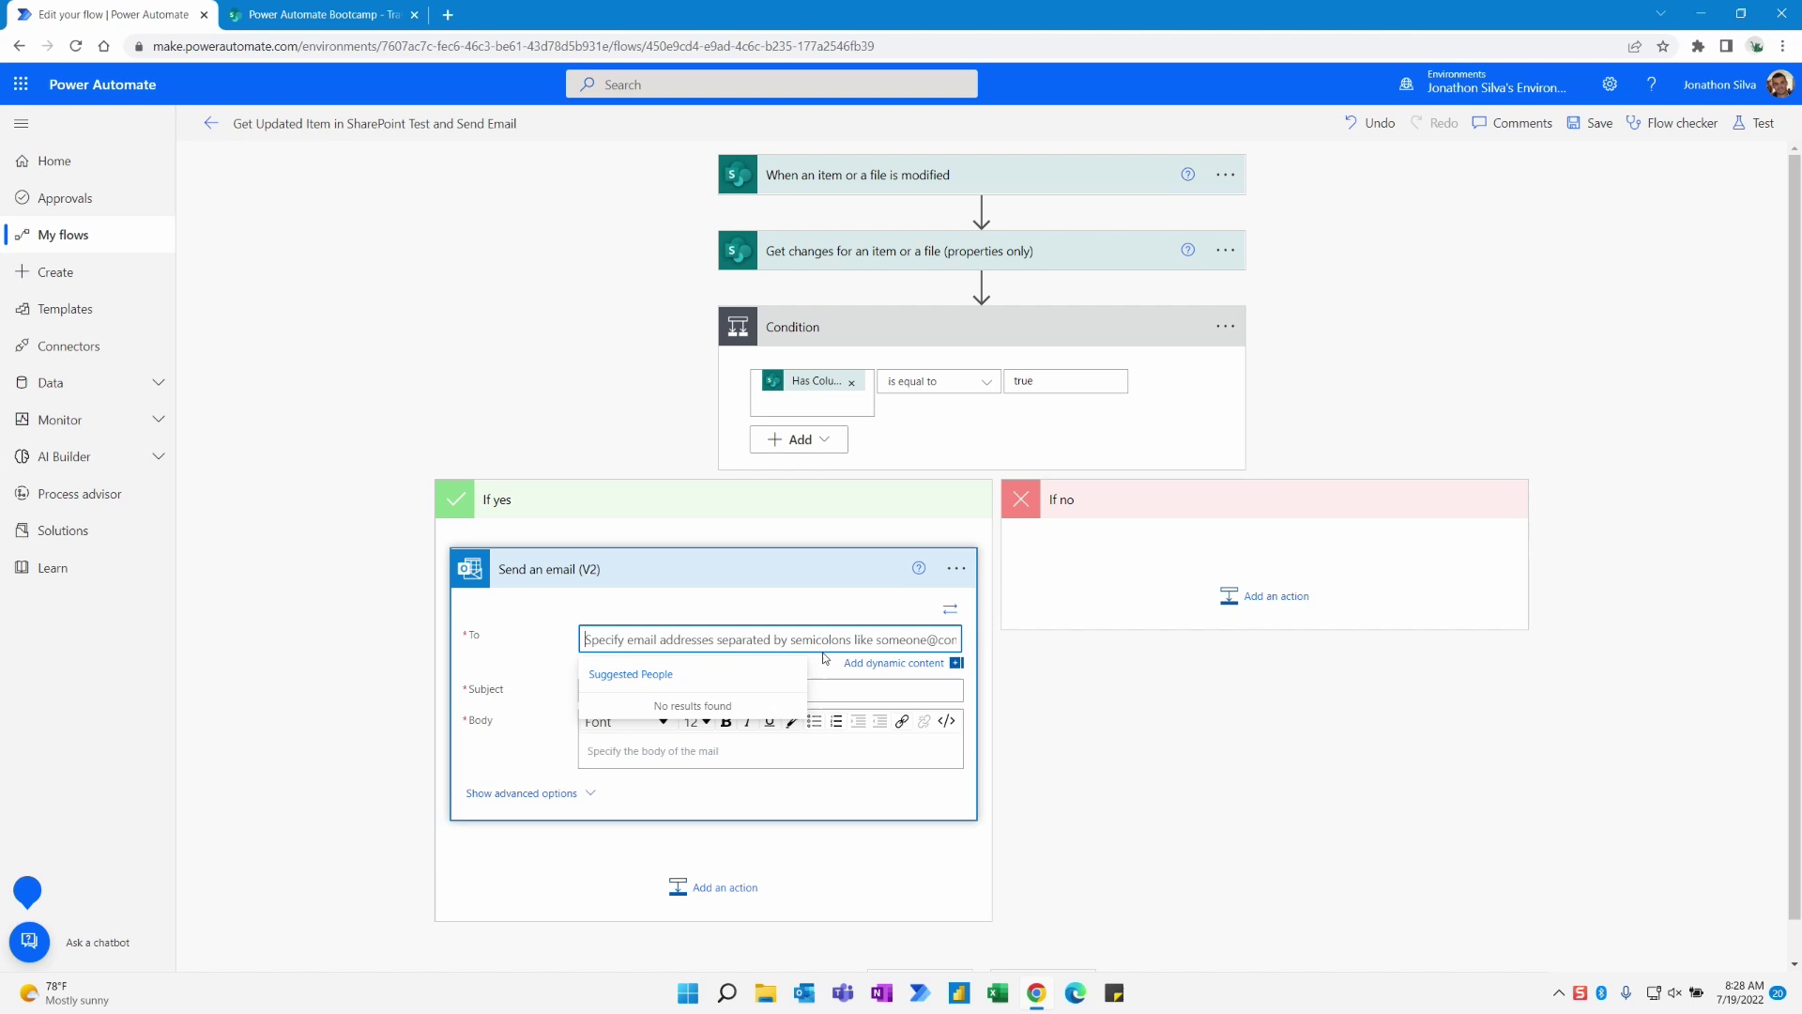
click(873, 664)
scroll(1513, 714, down, 2)
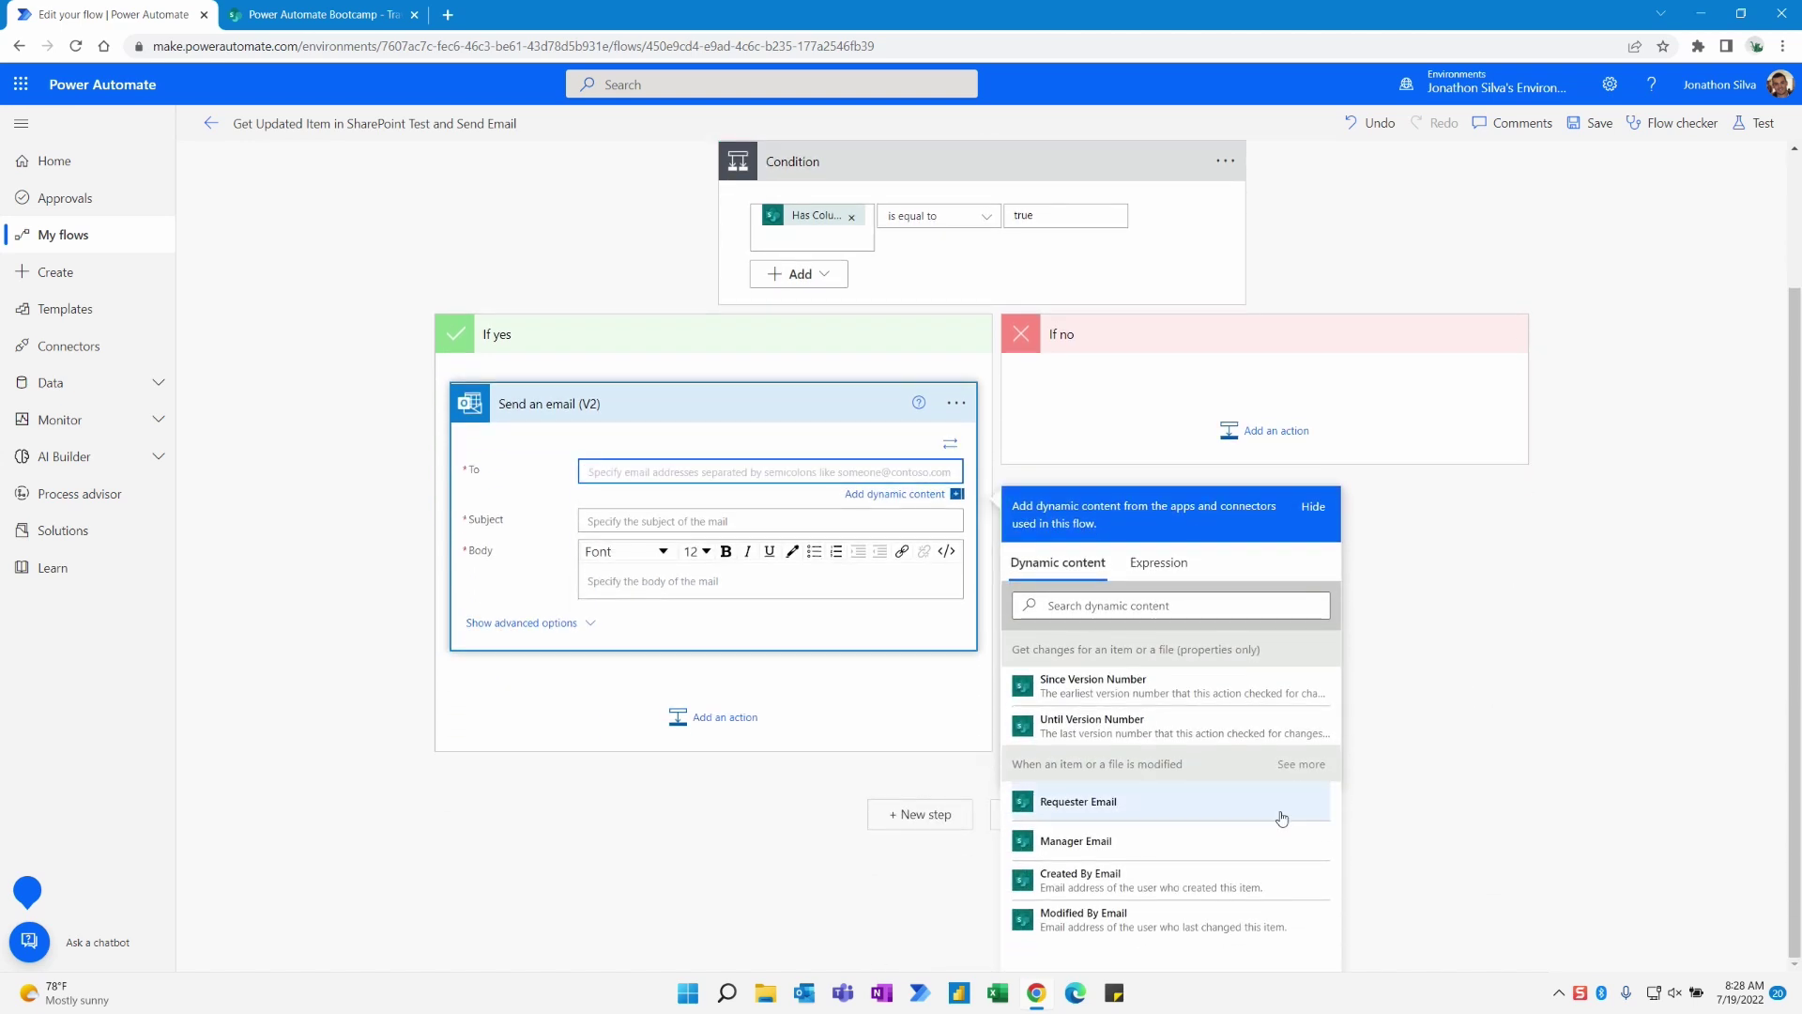
click(1226, 844)
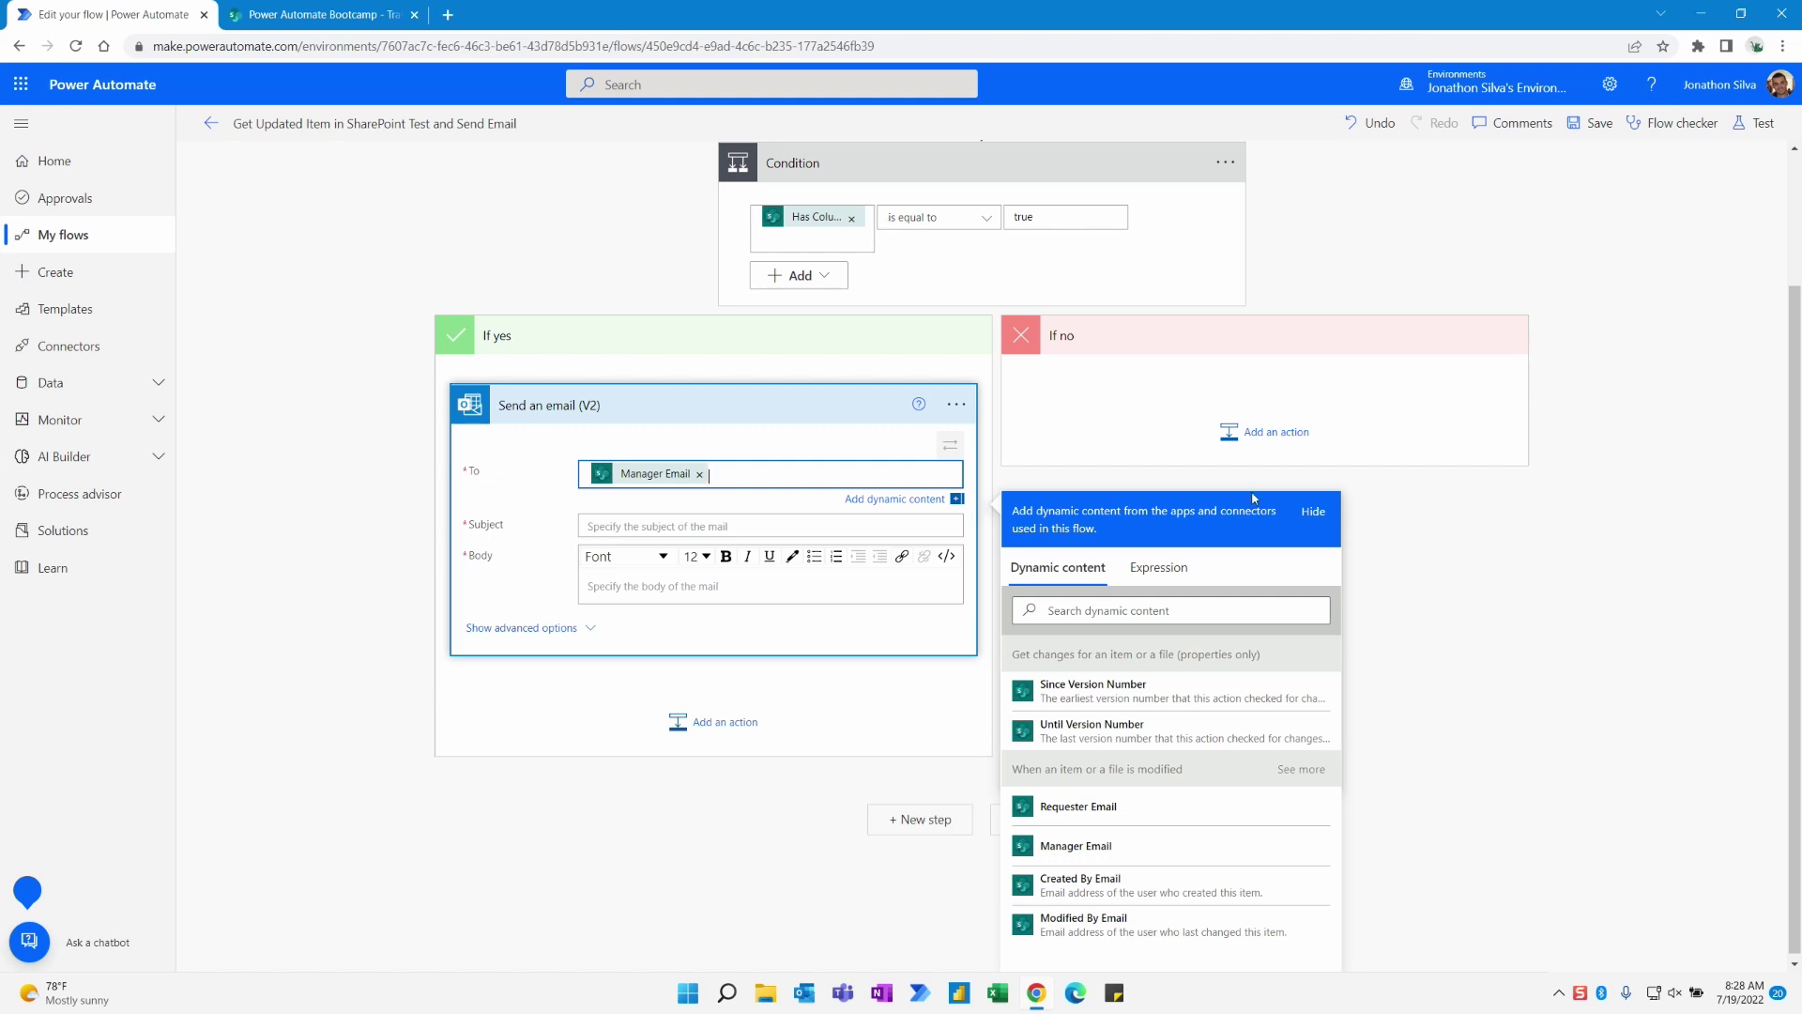
click(755, 525)
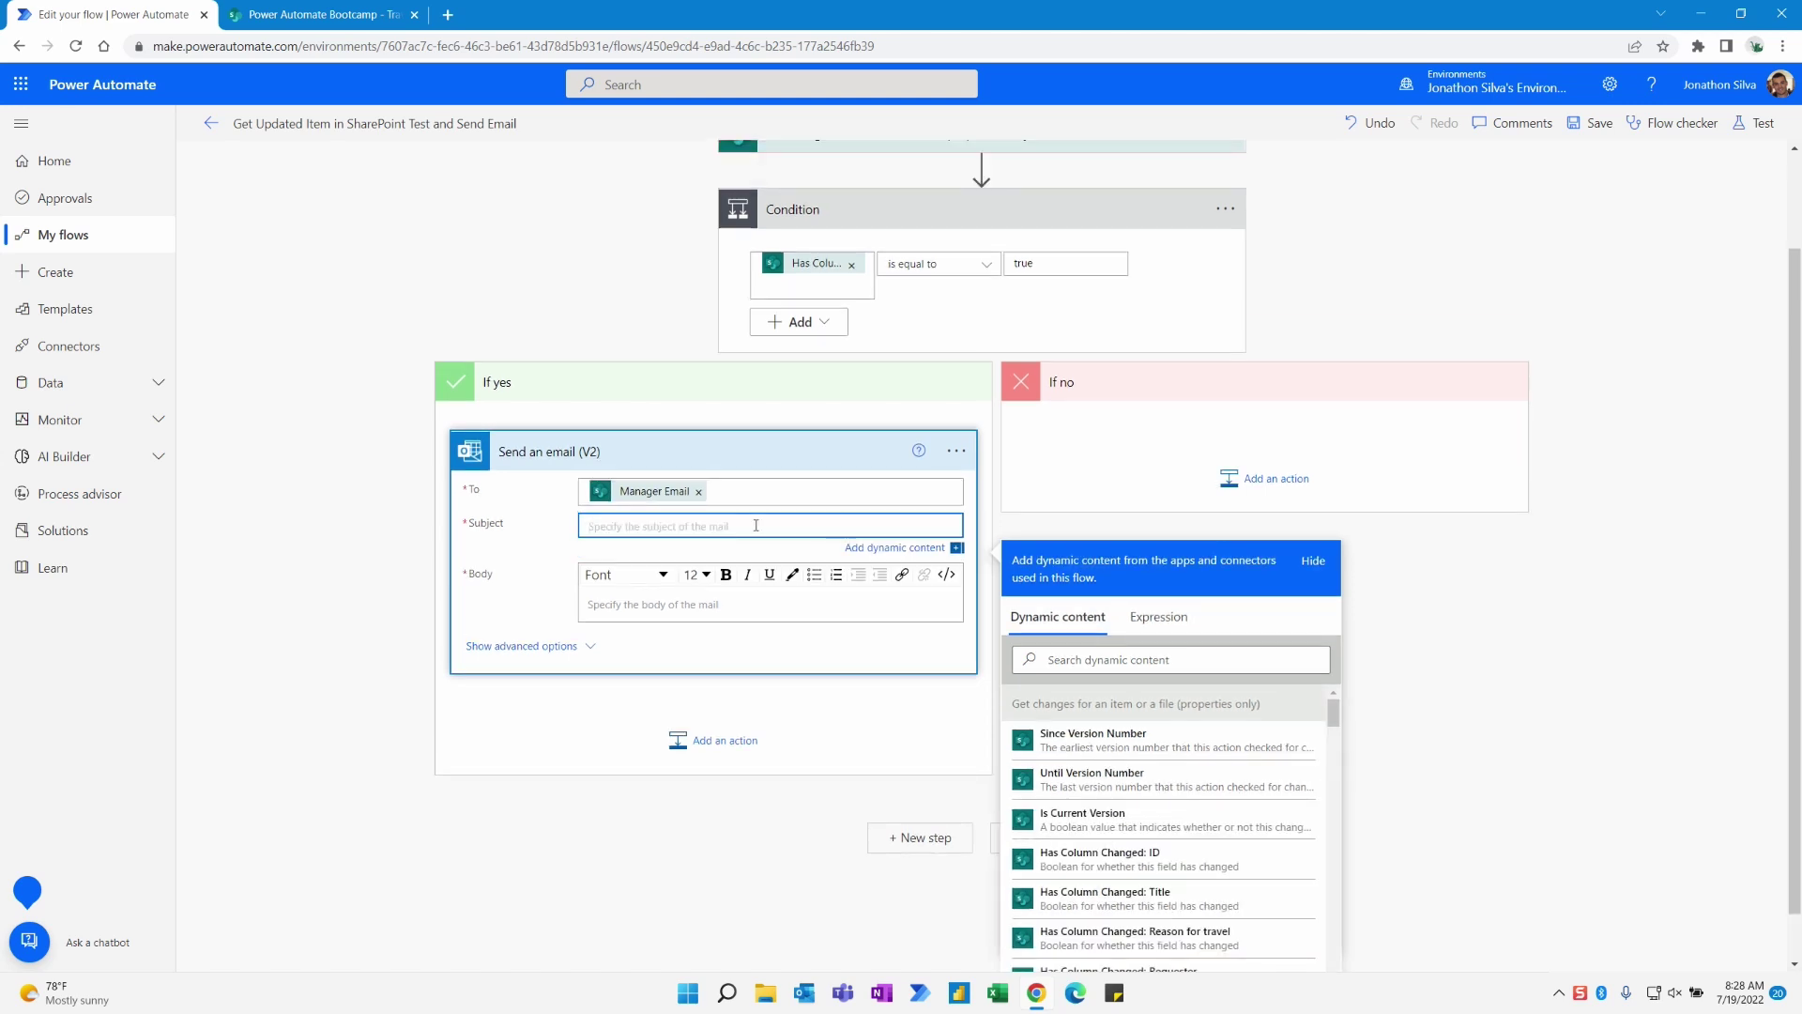
text(A travel request has been updated!)
Start the email body with the greeting "Hello!" and begin a new line below it
click(685, 604)
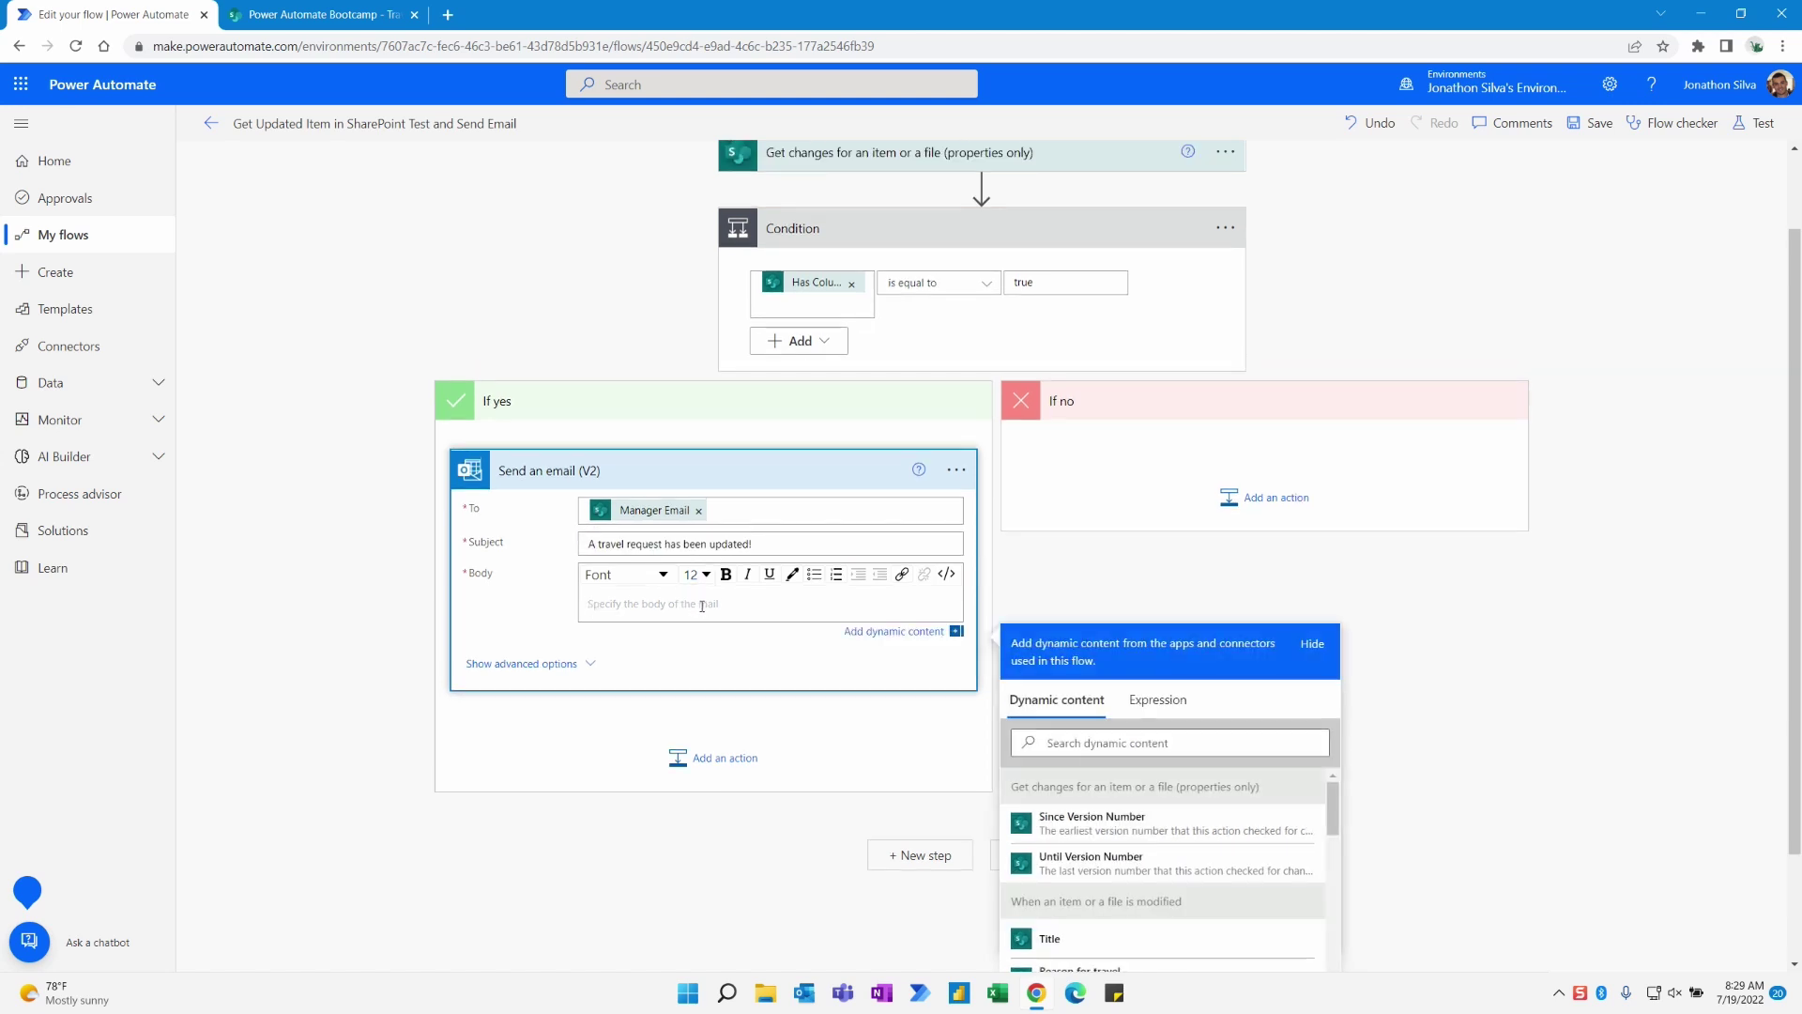
text(Good Morning)
key(BackSpace)
key(BackSpace)
key(BackSpace)
key(BackSpace)
key(BackSpace)
key(BackSpace)
key(BackSpace)
key(BackSpace)
key(BackSpace)
key(BackSpace)
key(BackSpace)
text(Heloo)
key(BackSpace)
key(BackSpace)
text(lo!)
key(Return)
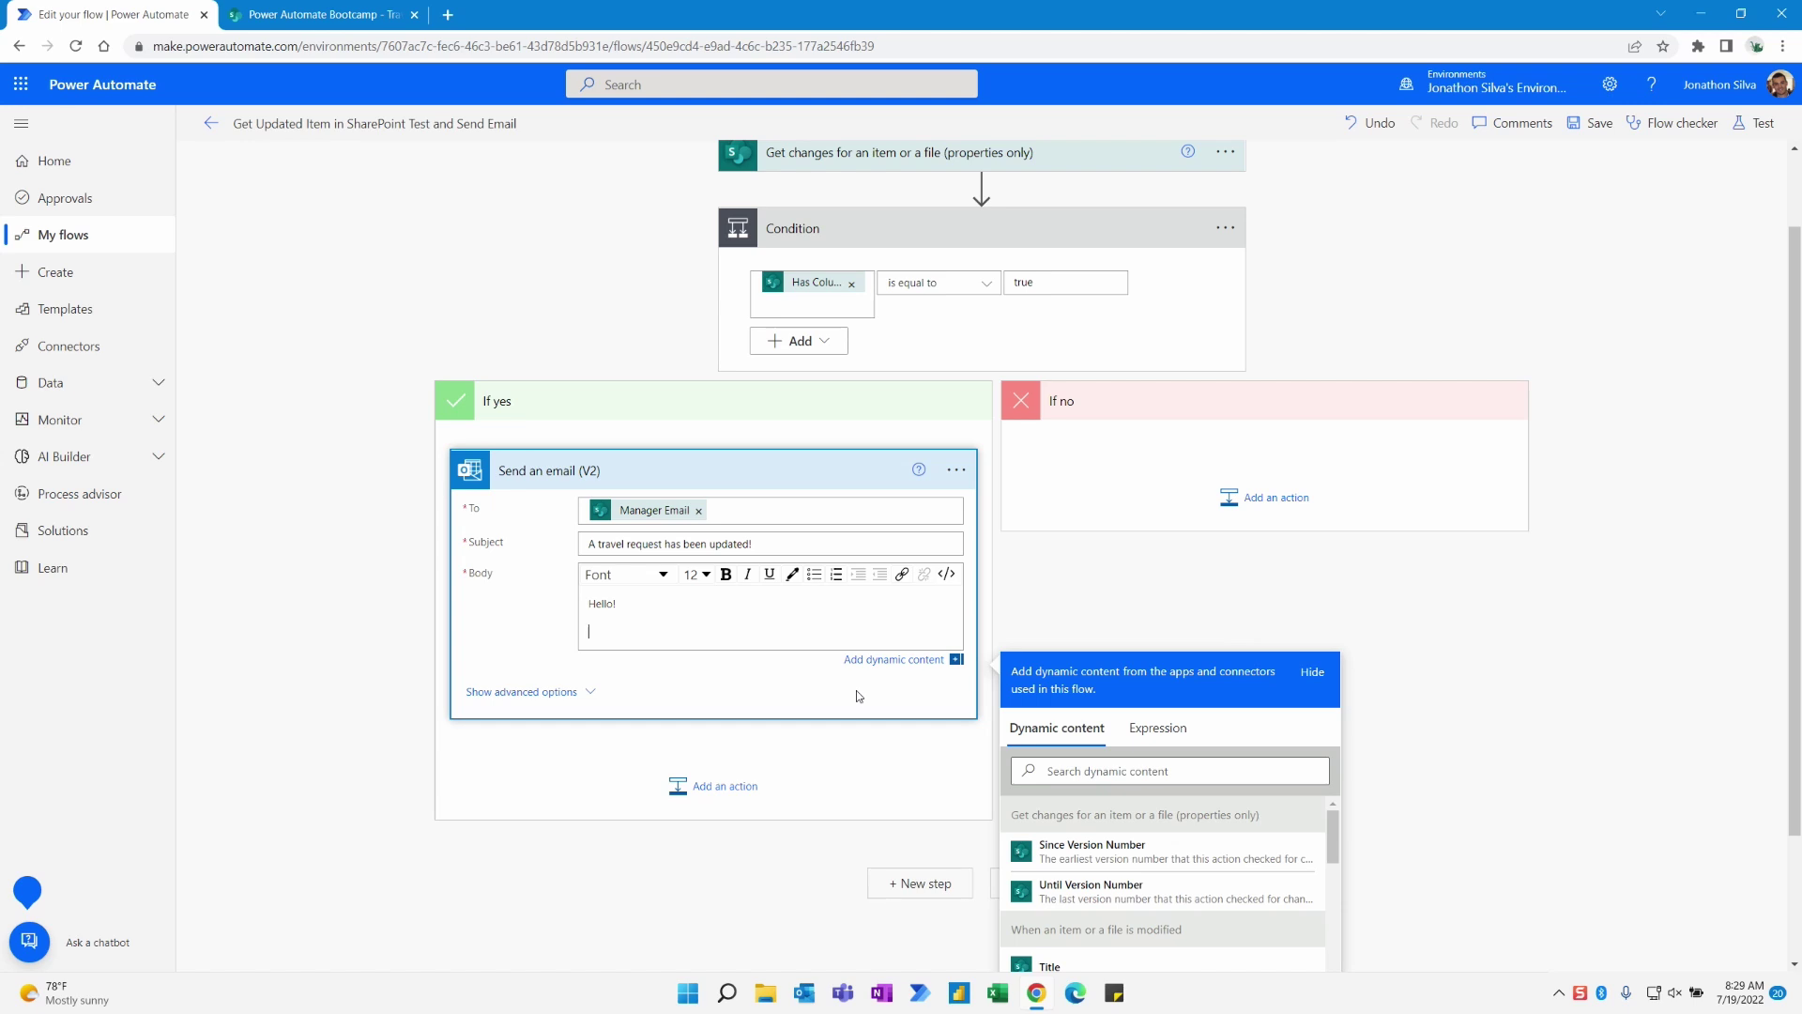
Insert the dynamic value Requester DisplayName on the line below the greeting in the email body
scroll(1495, 686, down, 2)
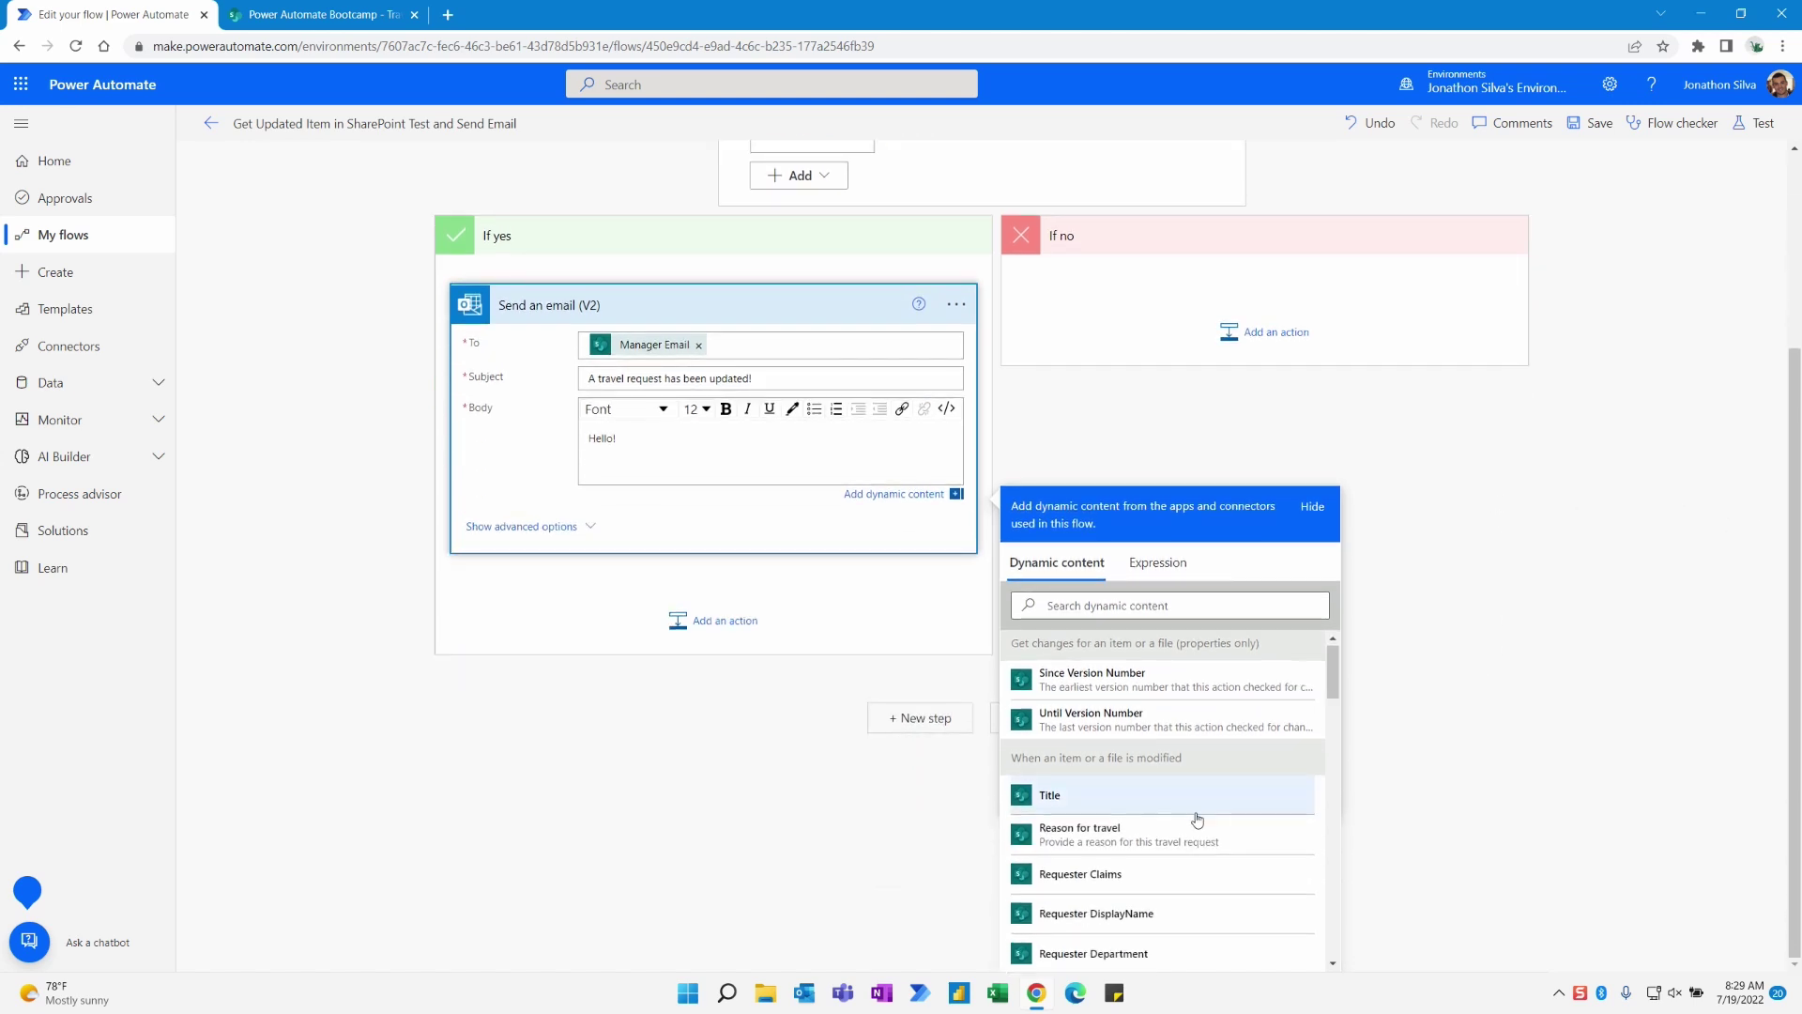
scroll(1200, 845, down, 3)
click(1170, 744)
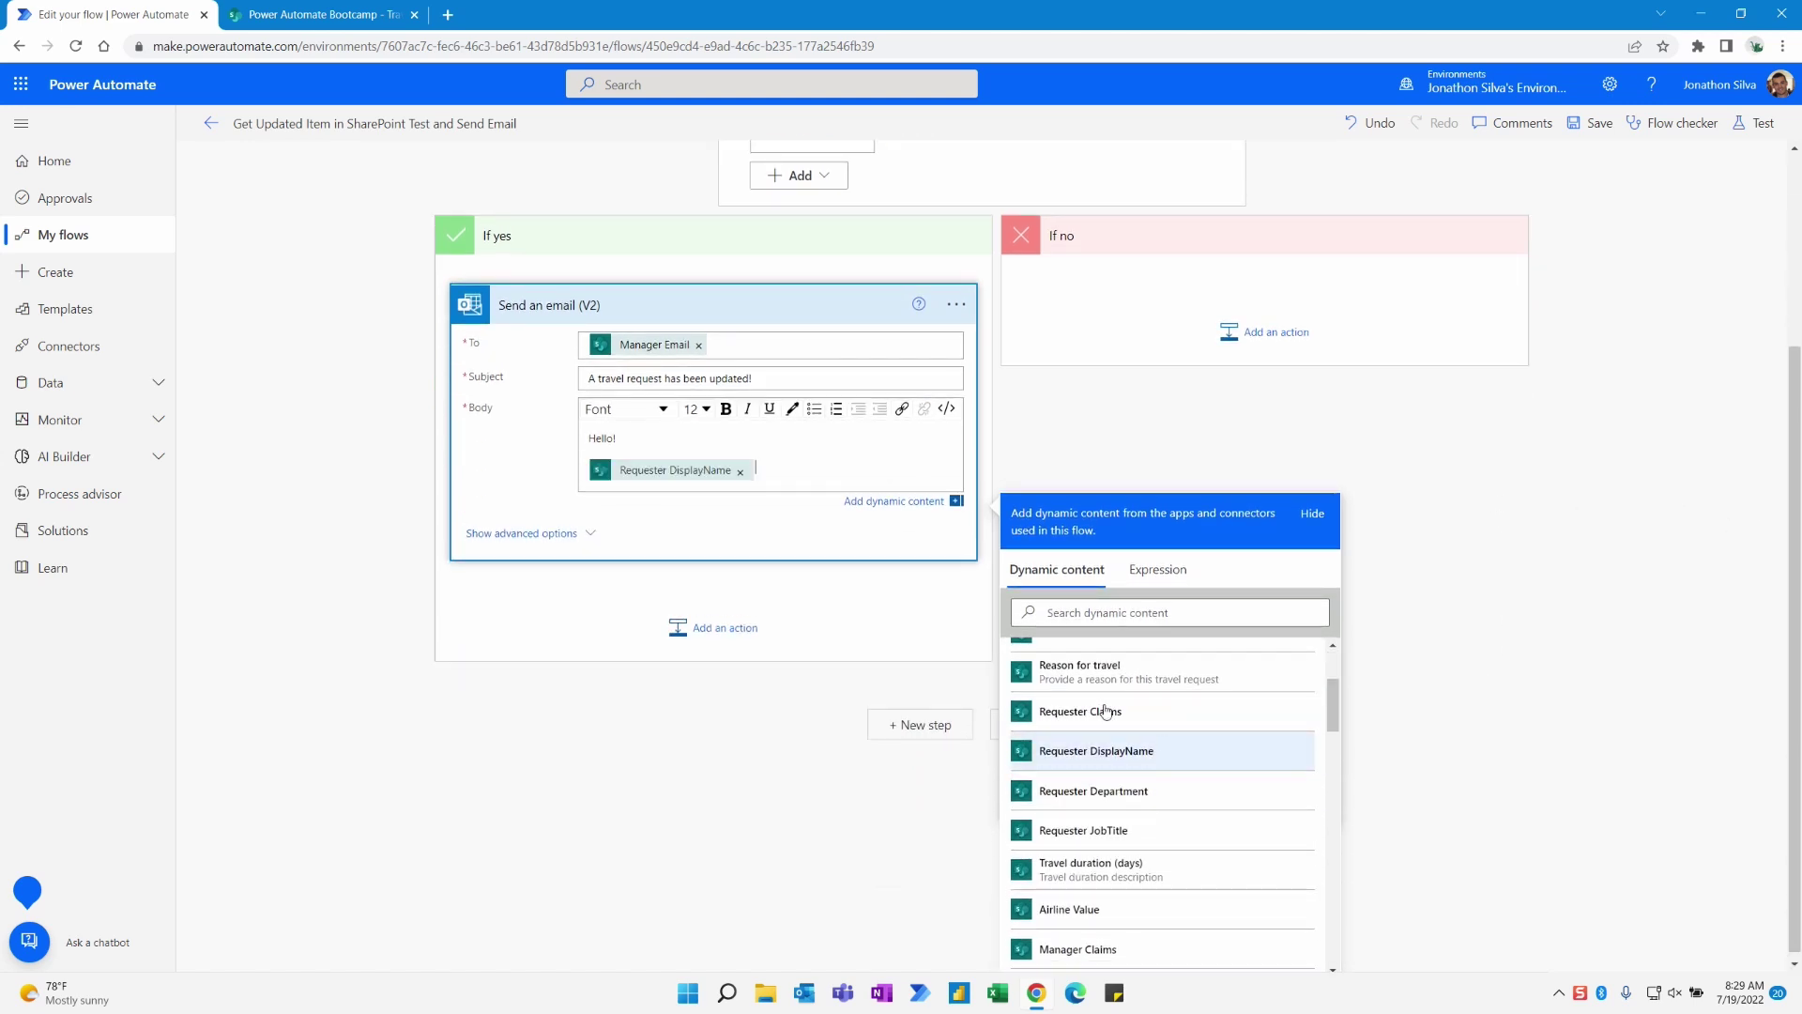
Continue the body after the requester's name with "has updated their airline selection on their travel request. Please see the following details:" and begin a new line
text(has updat)
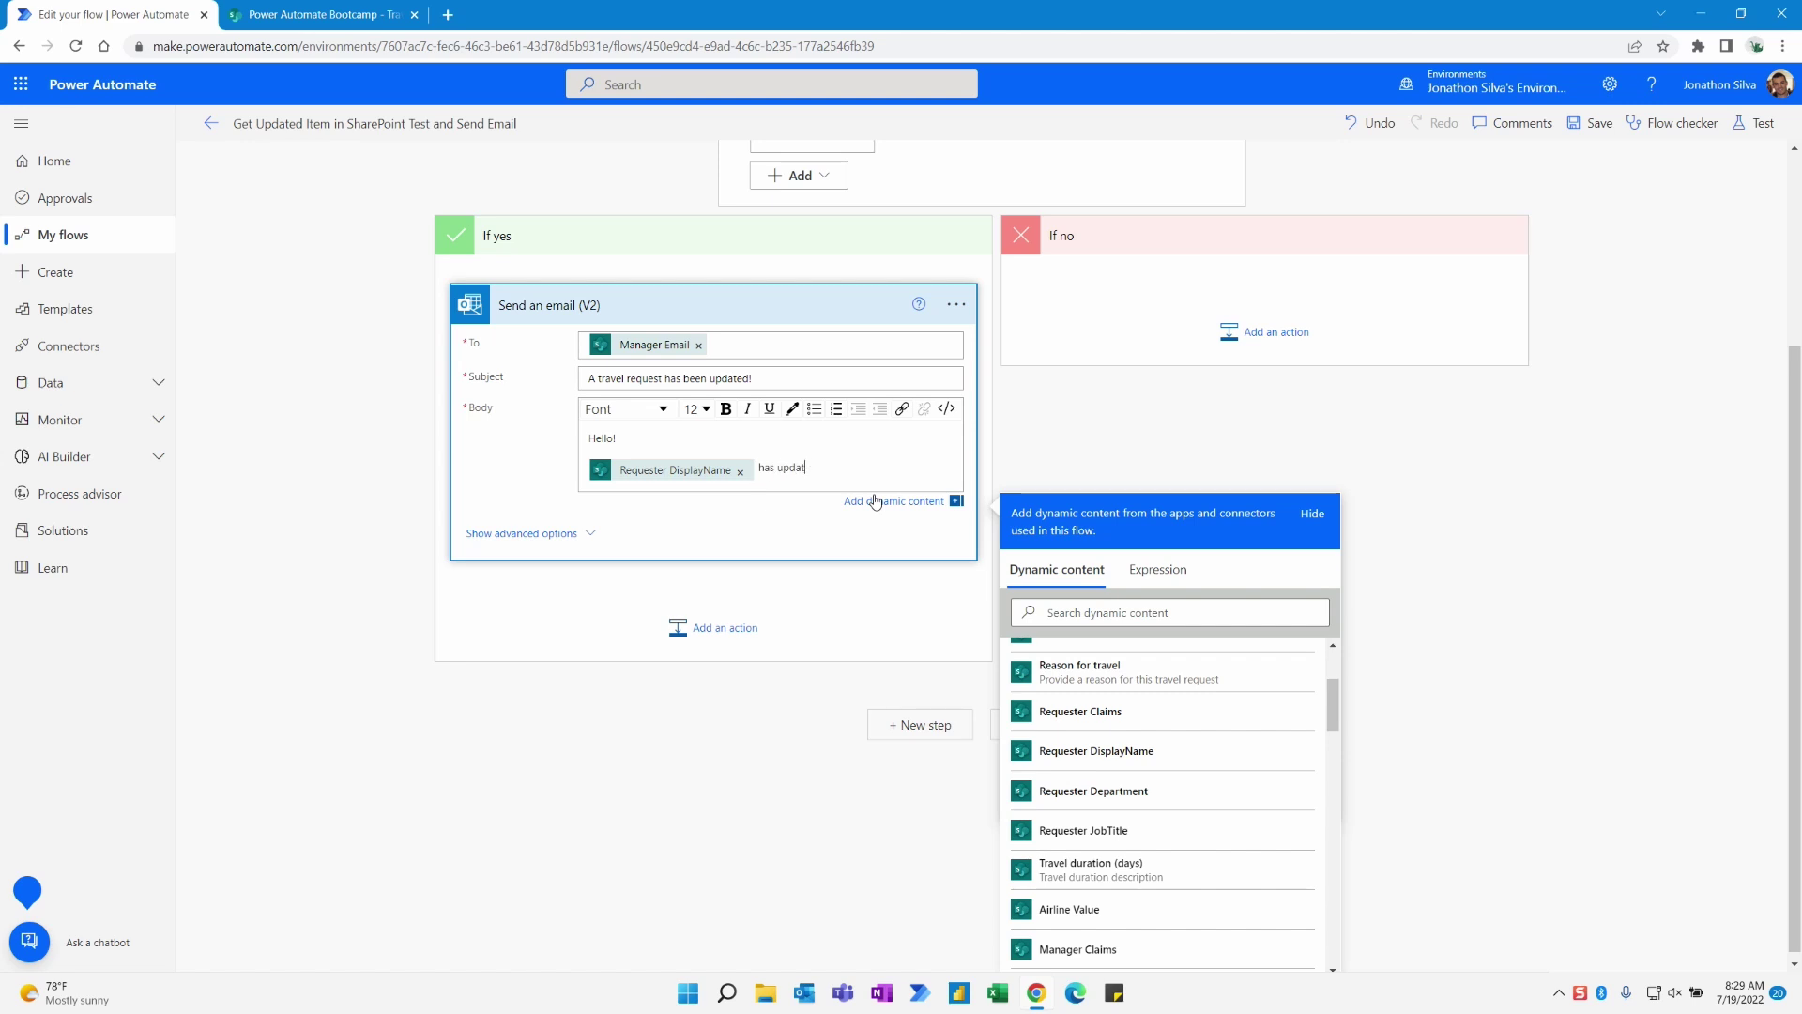
text(aed their airline)
text( selection to)
text(on their)
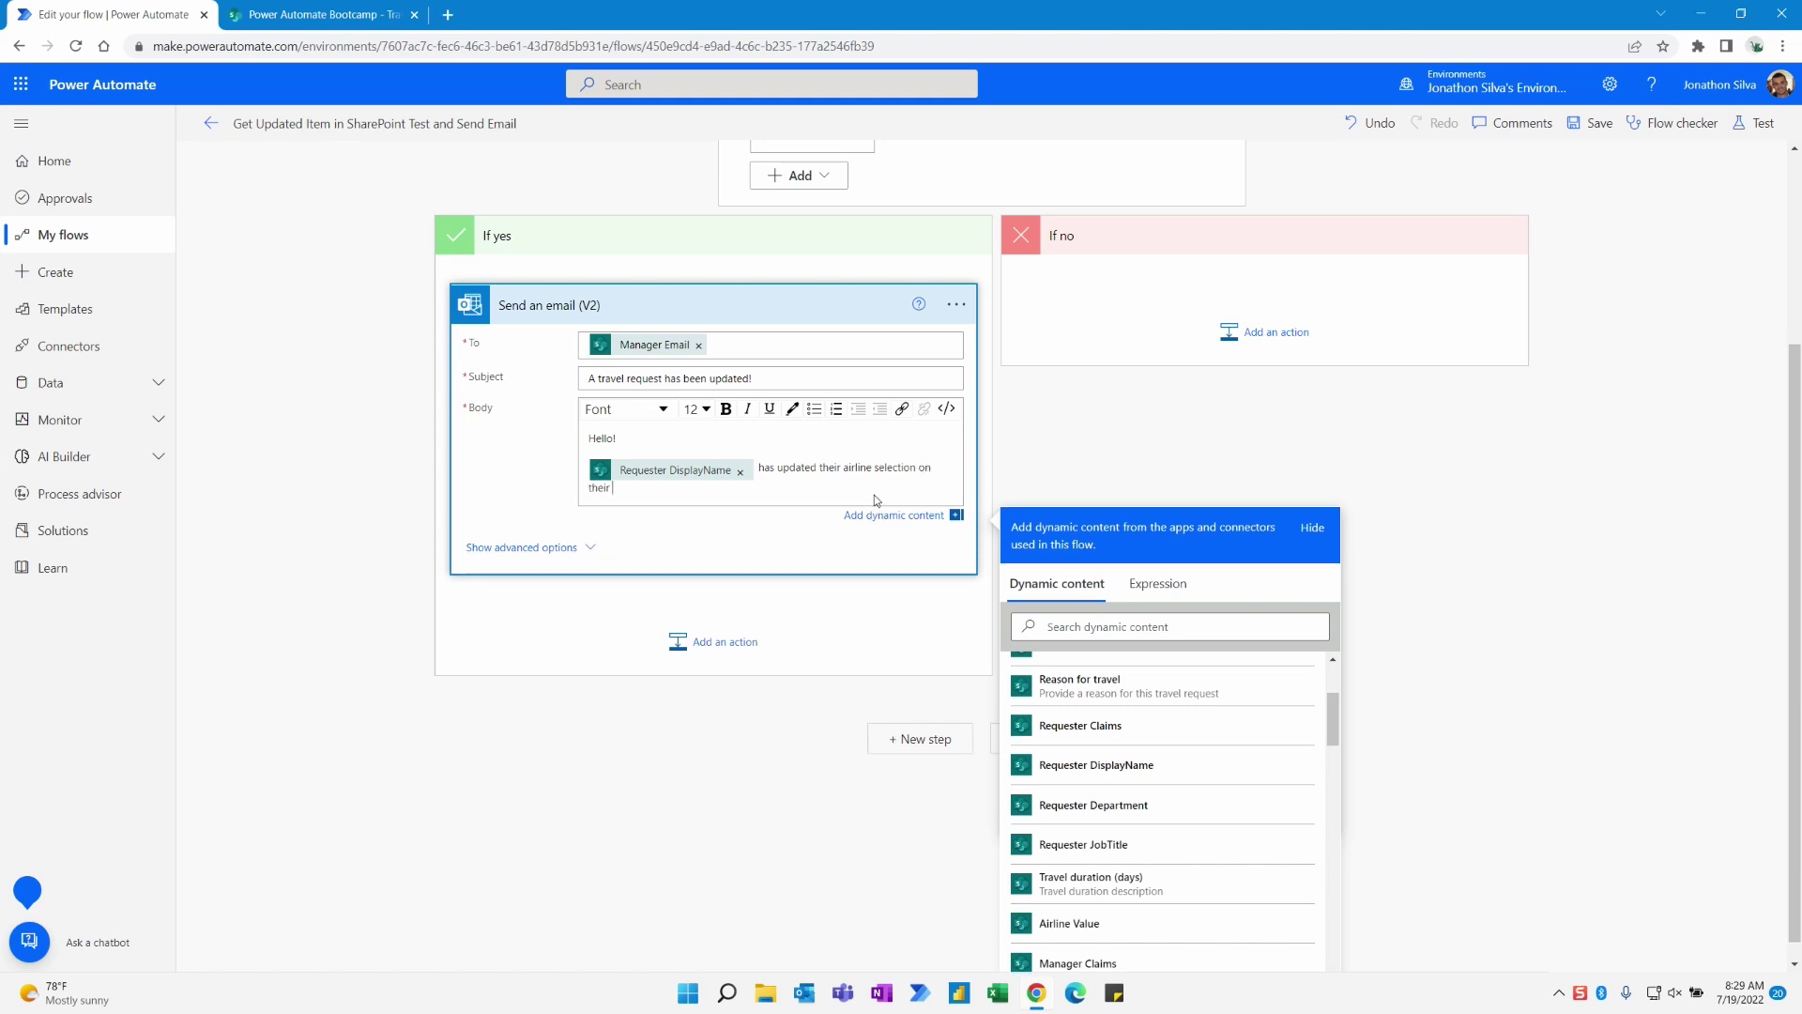
text( travel requst)
key(BackSpace)
key(BackSpace)
text(est.  Please se)
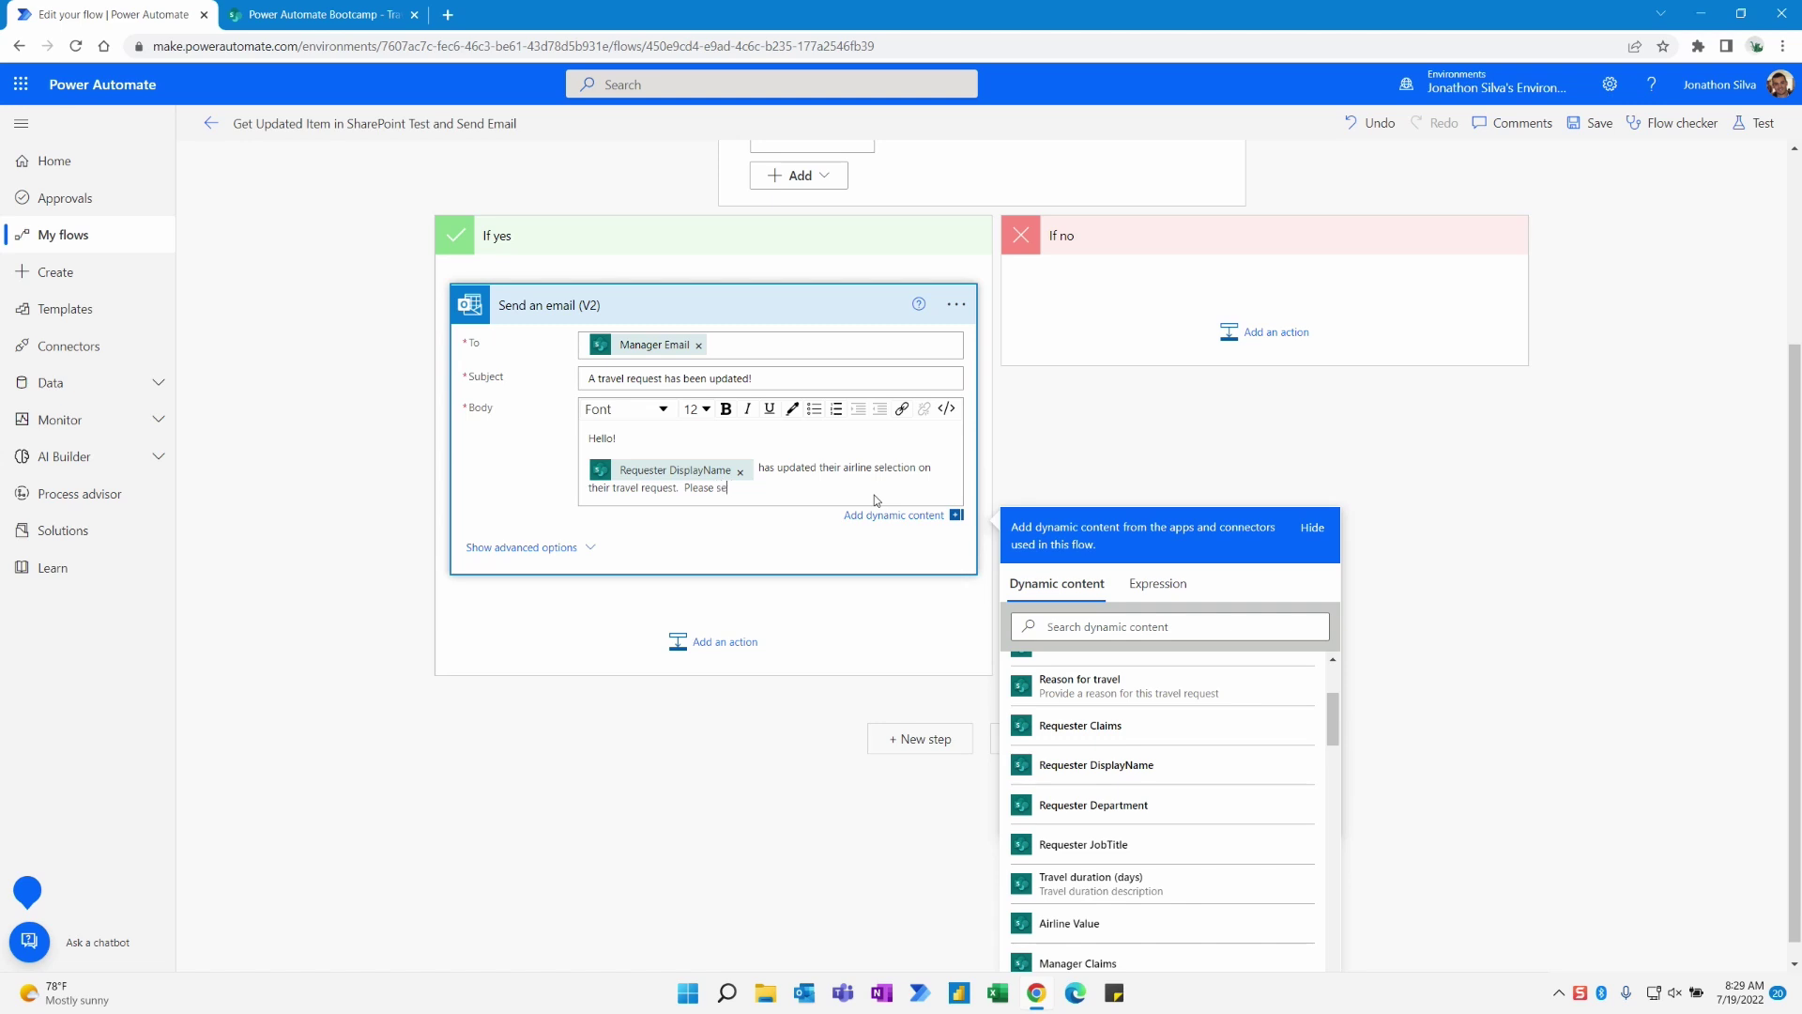
text(e the following d)
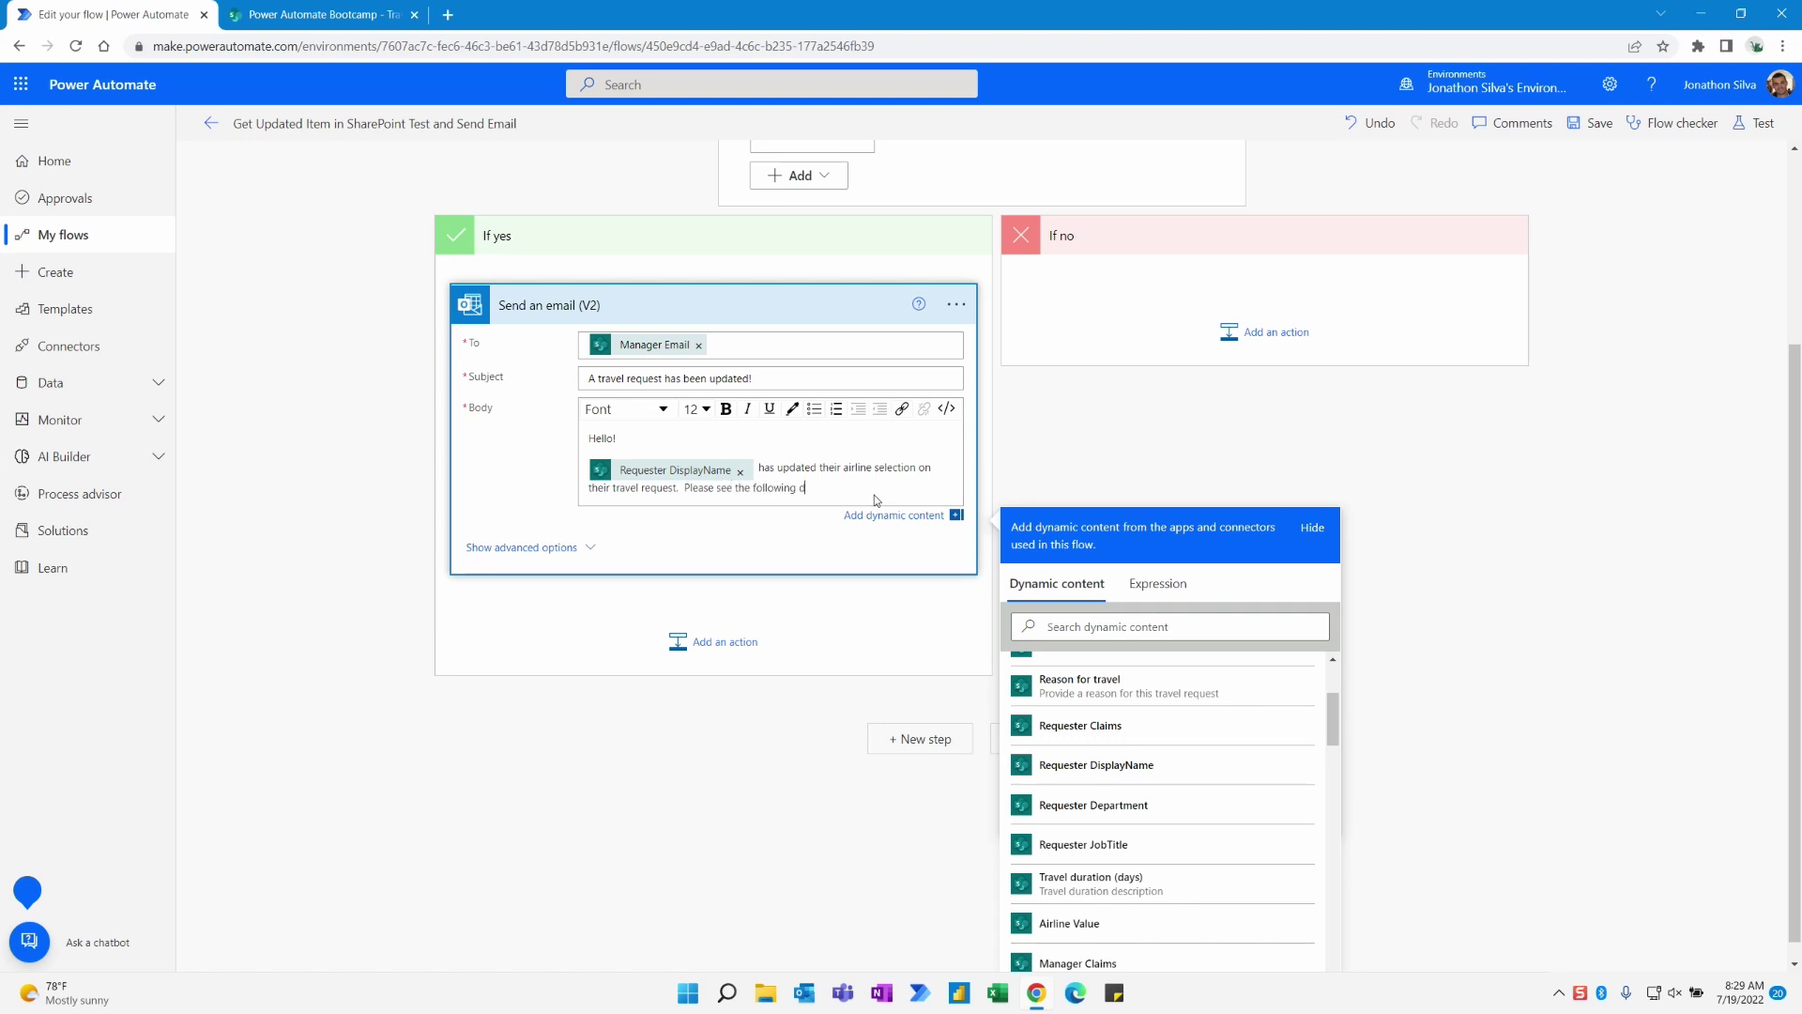
text(etails:)
key(Return)
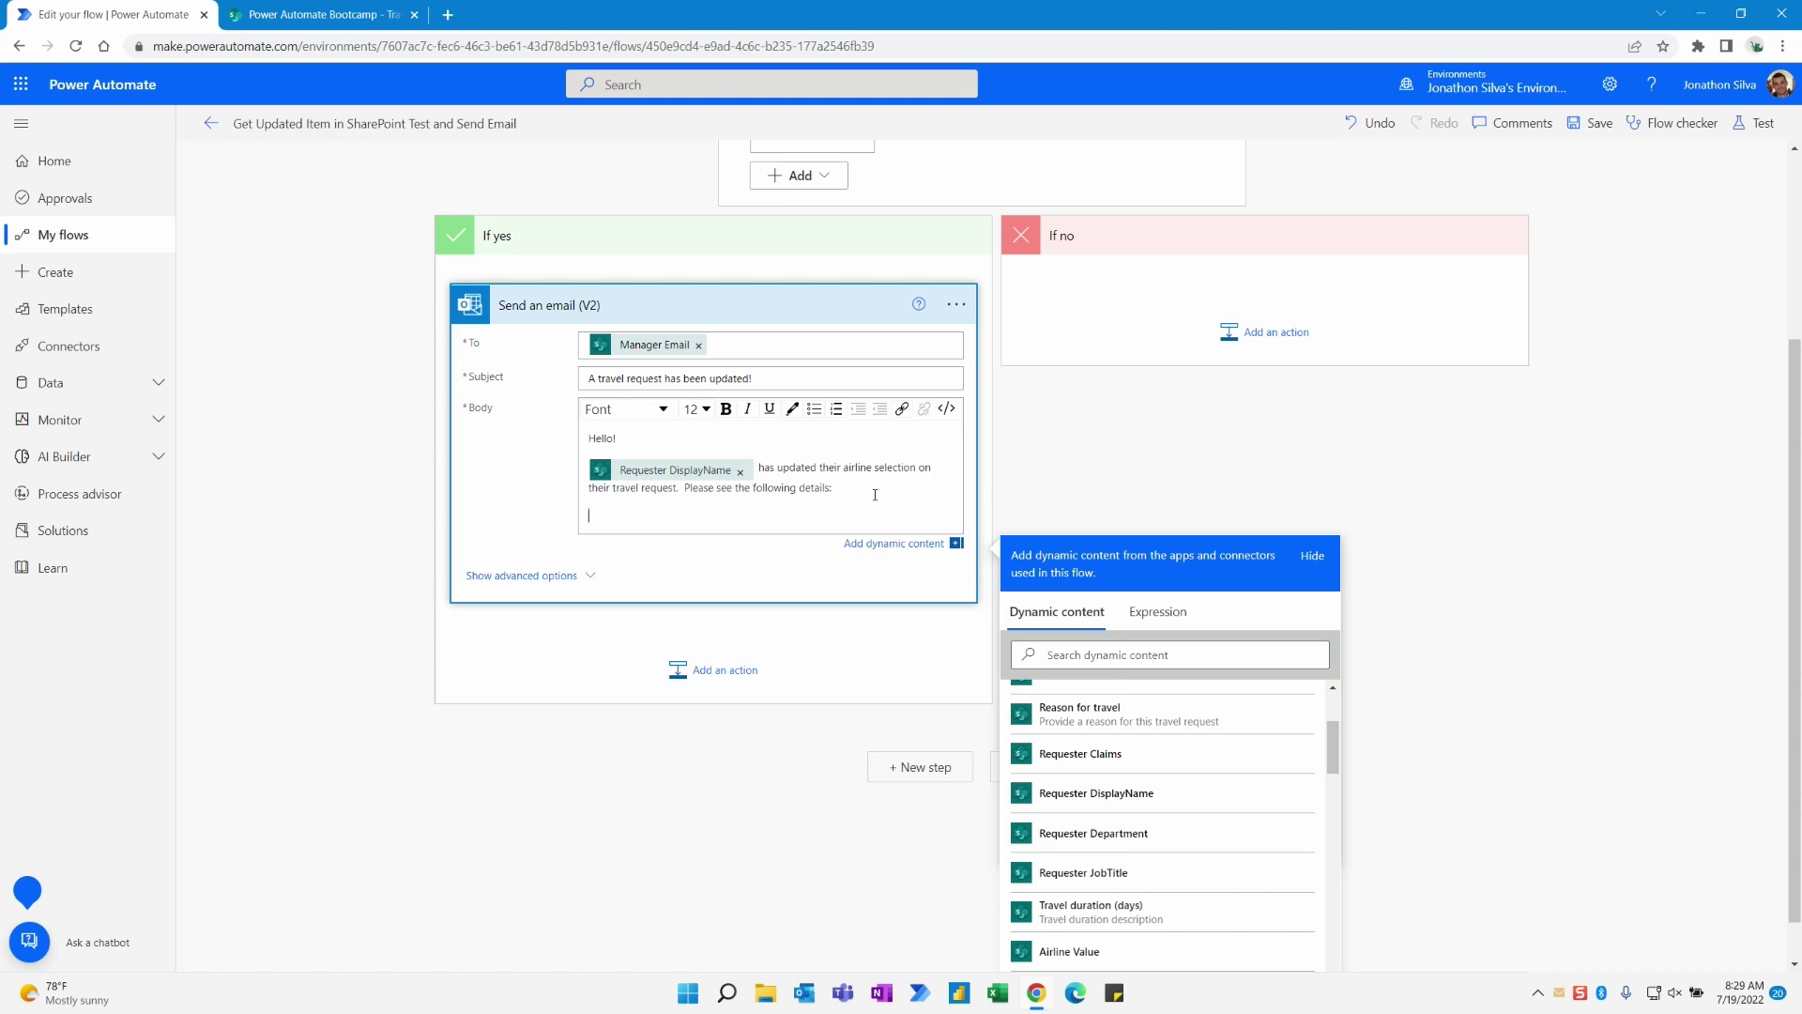
Add the line "Trip:" to the email body, followed by the dynamic value Title from the modified-item trigger
text(Tr)
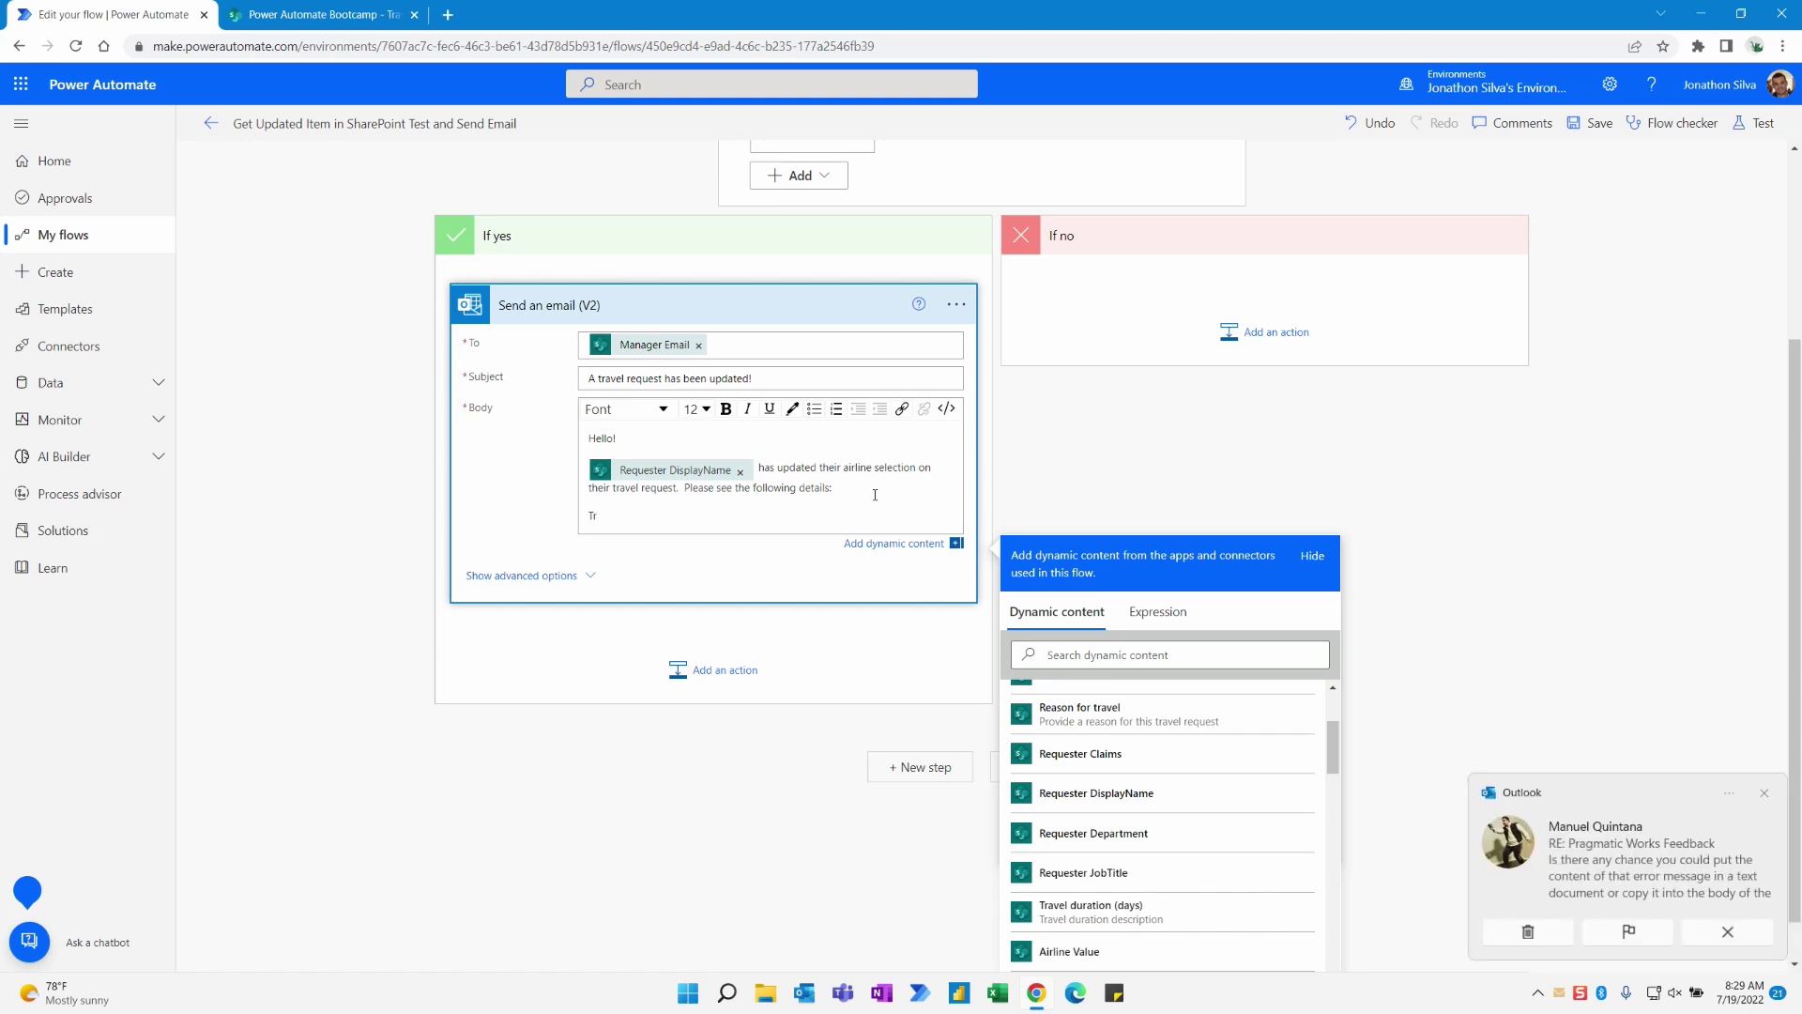
text(i)
text(rip)
text(:)
scroll(1181, 840, up, 2)
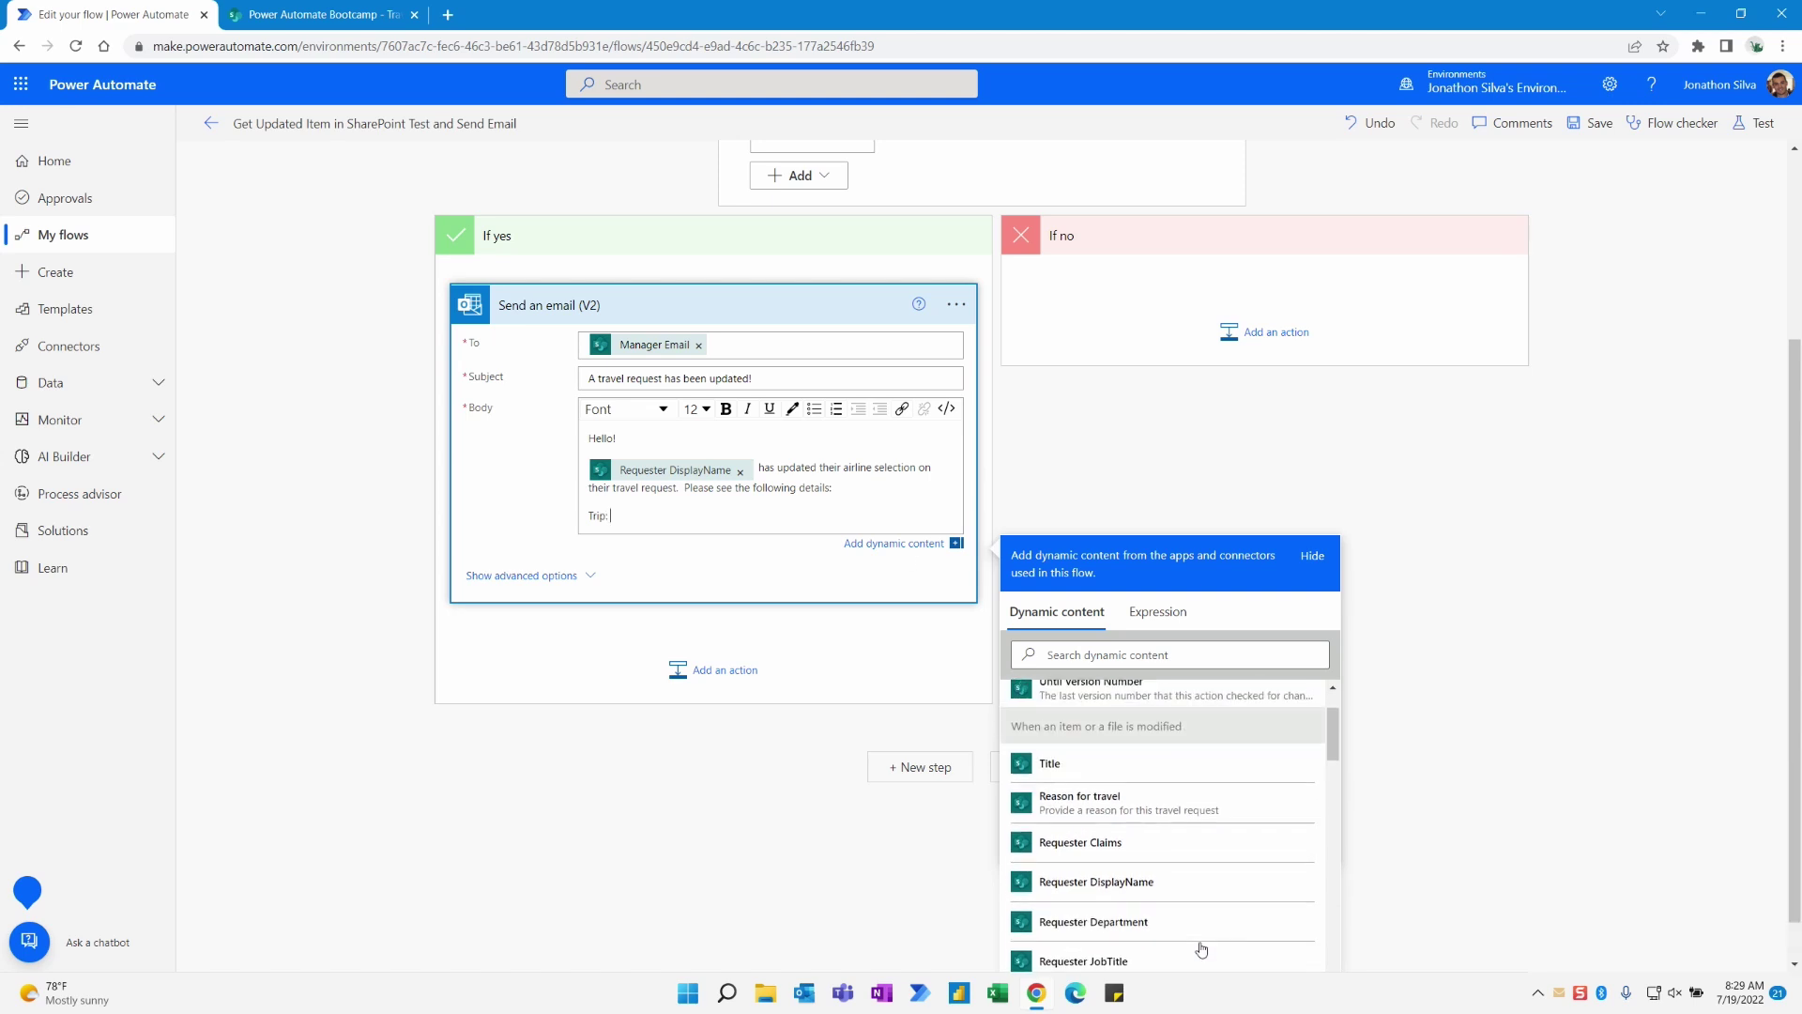
click(1181, 845)
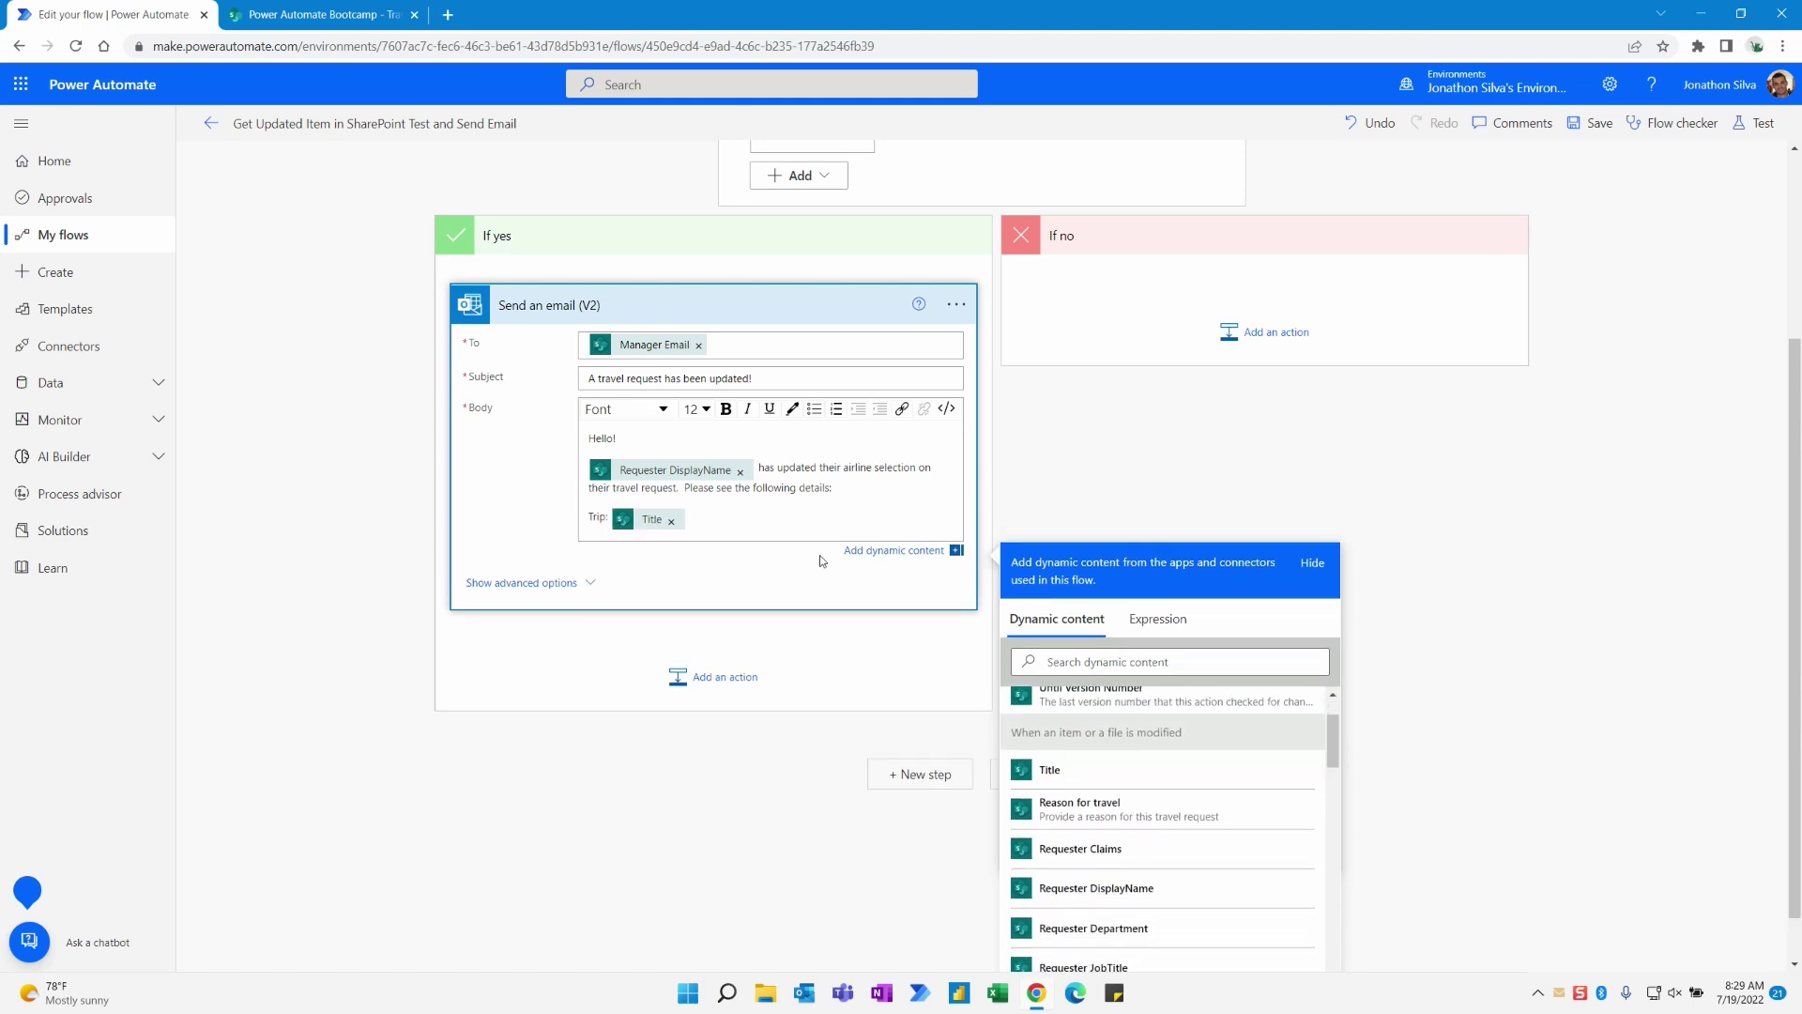
Add a line "Reason for Travel:" below the trip line, followed by the dynamic value Reason for travel
key(Return)
text(Rea)
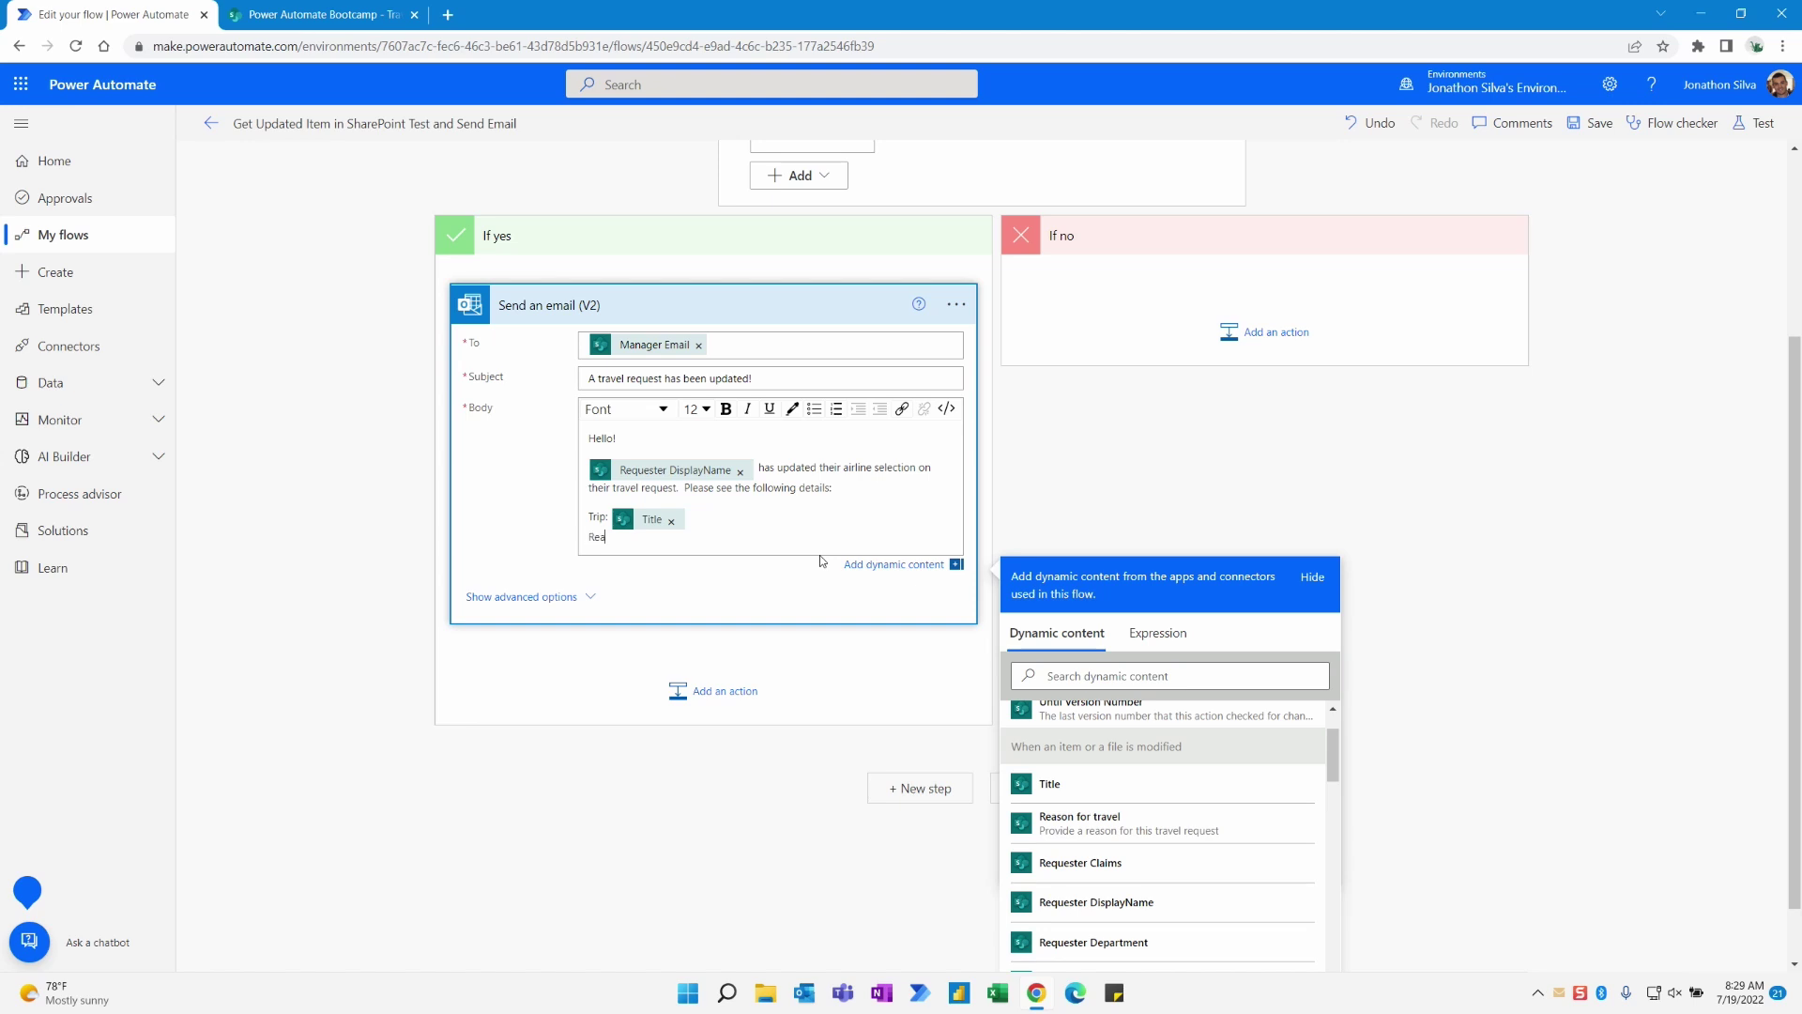
text(son for Travel)
click(319, 14)
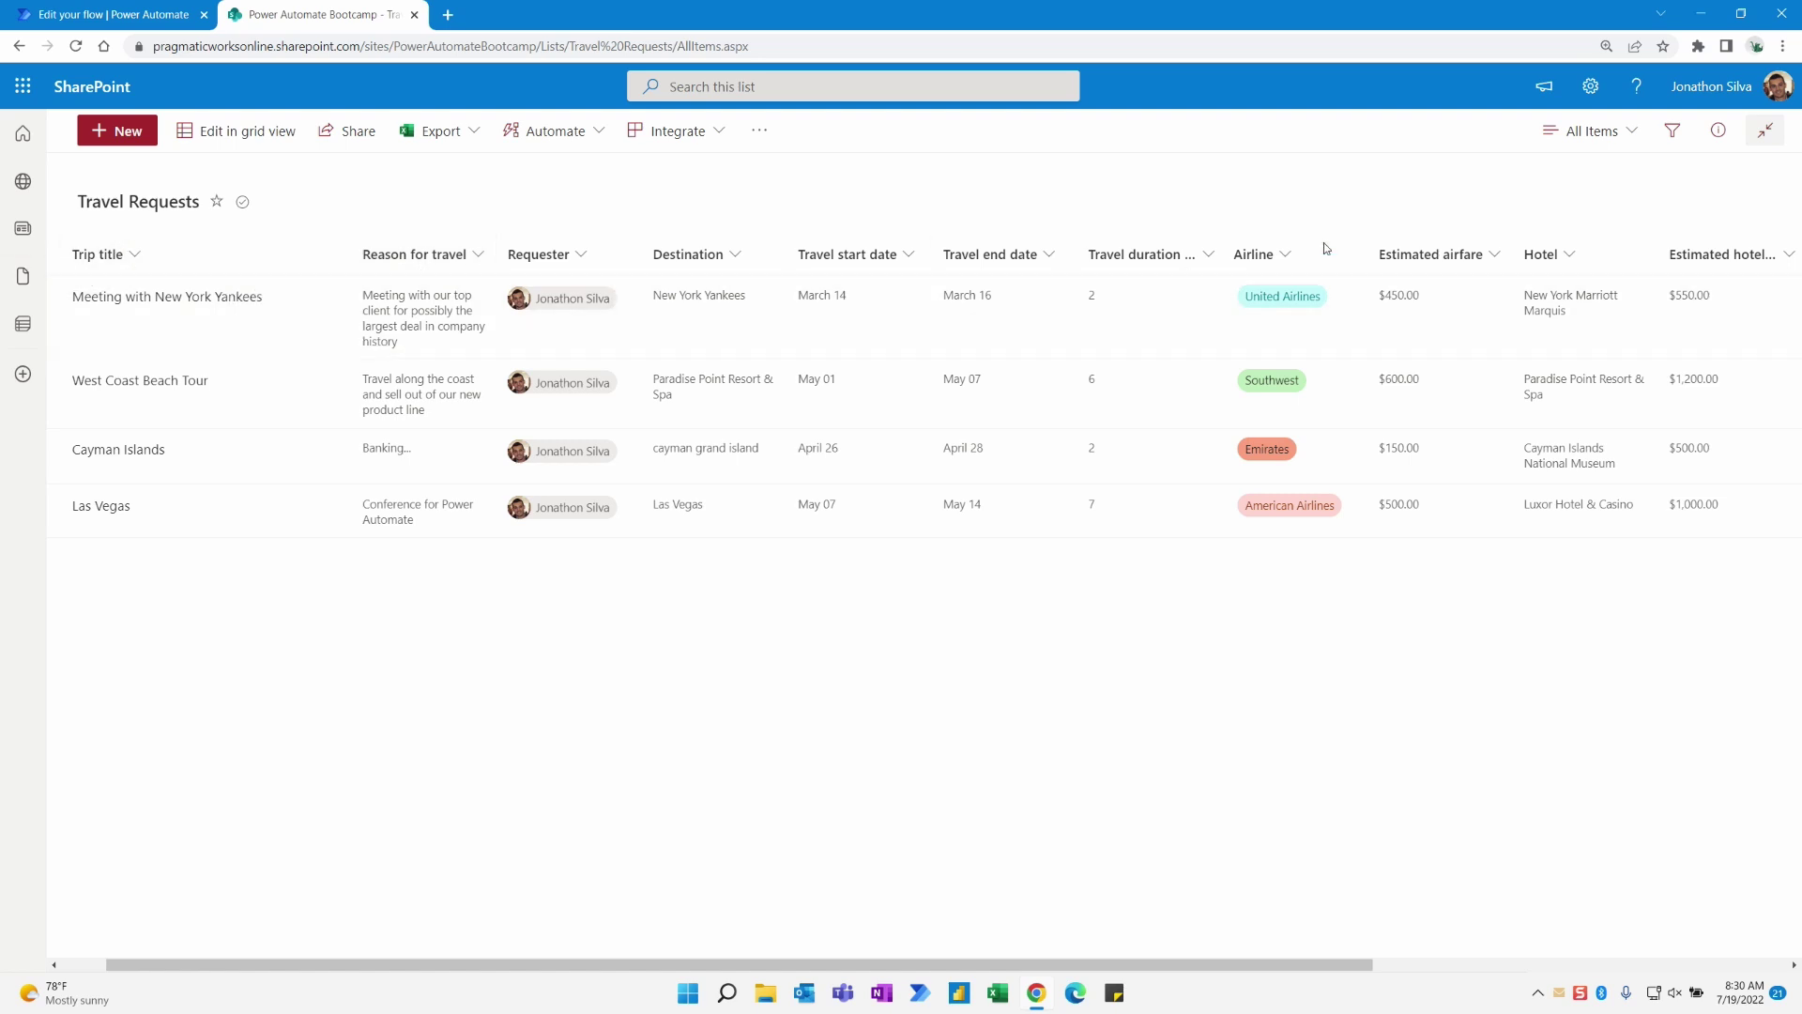
click(154, 13)
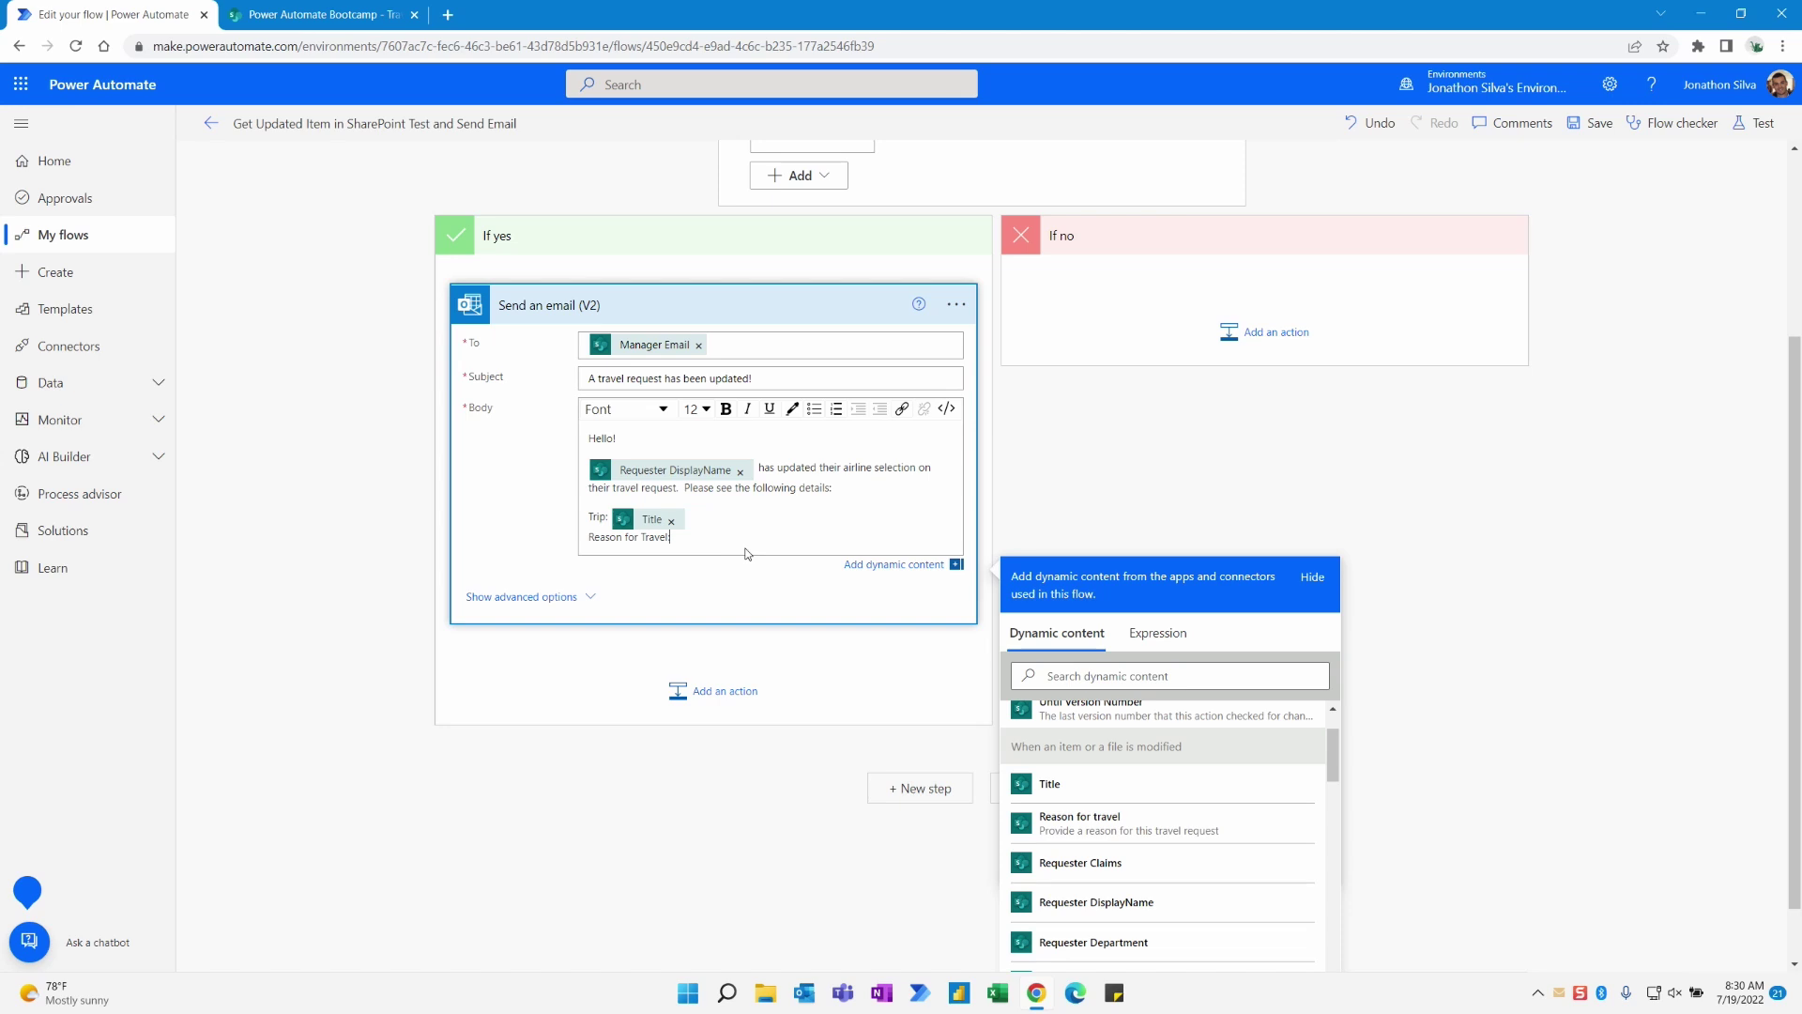
click(1079, 822)
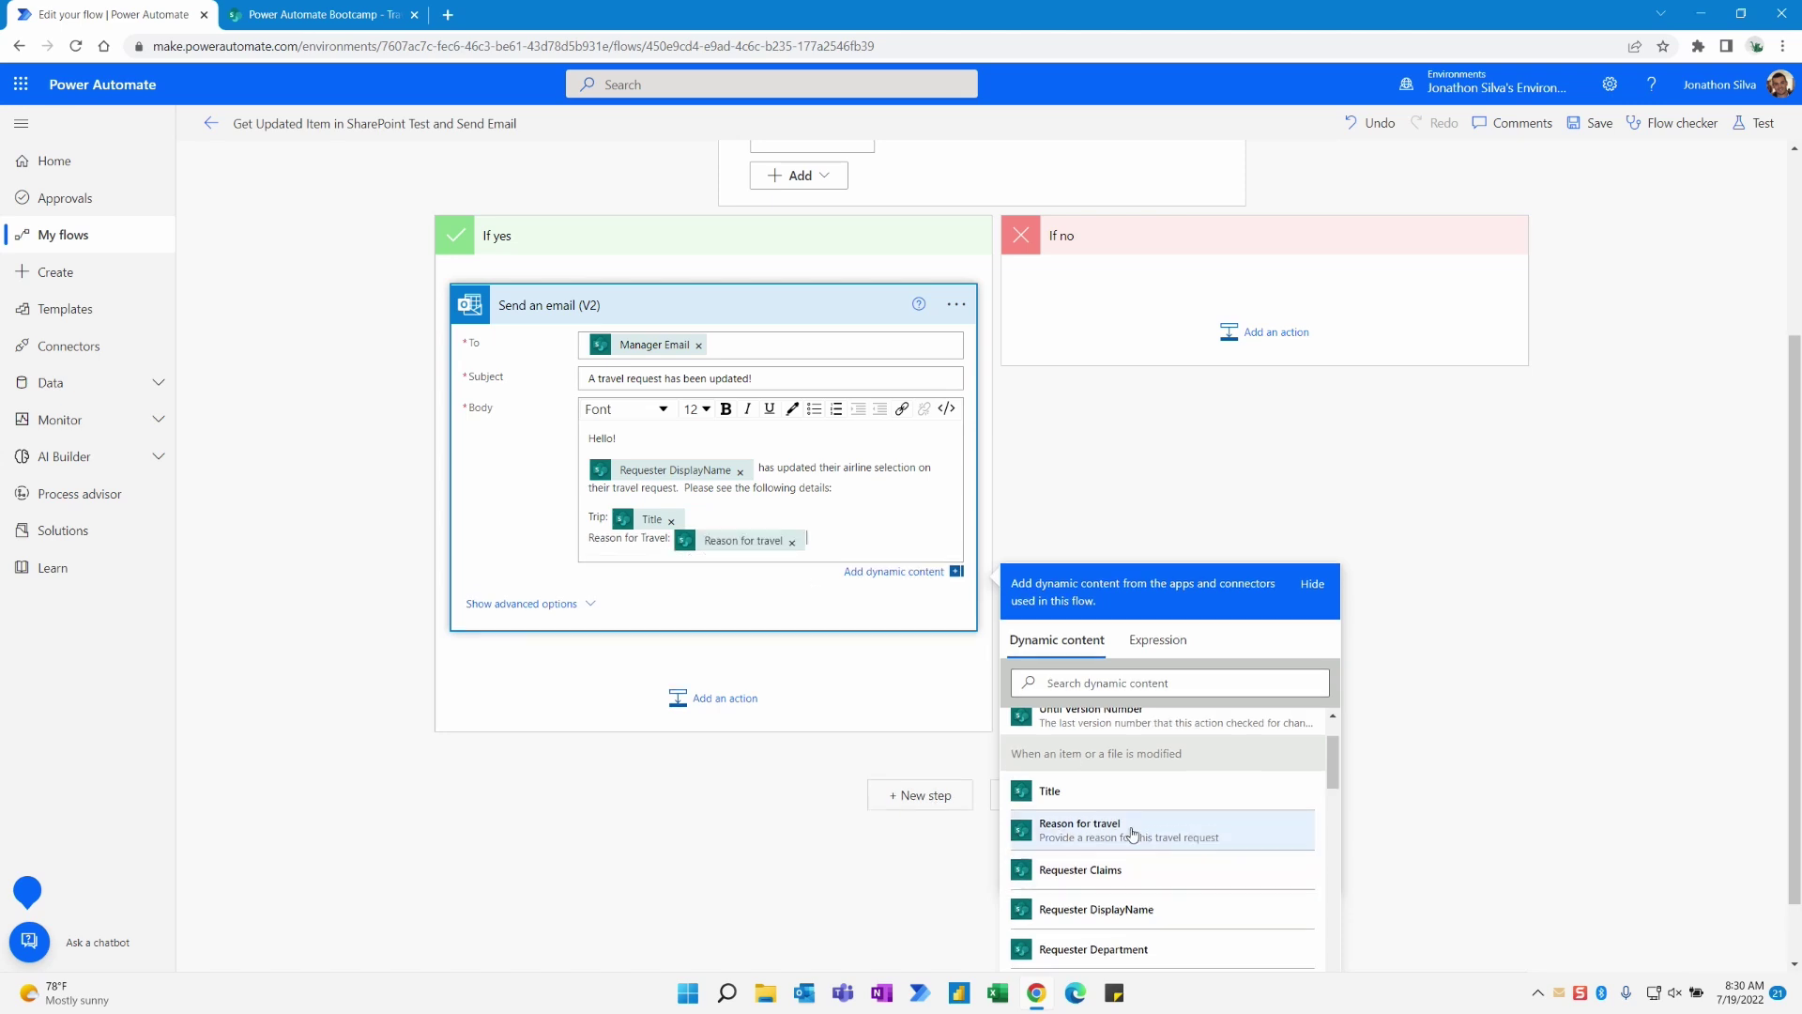
Add a line "New Airline Section:" to the email body, followed by the dynamic value Airline Value
key(Return)
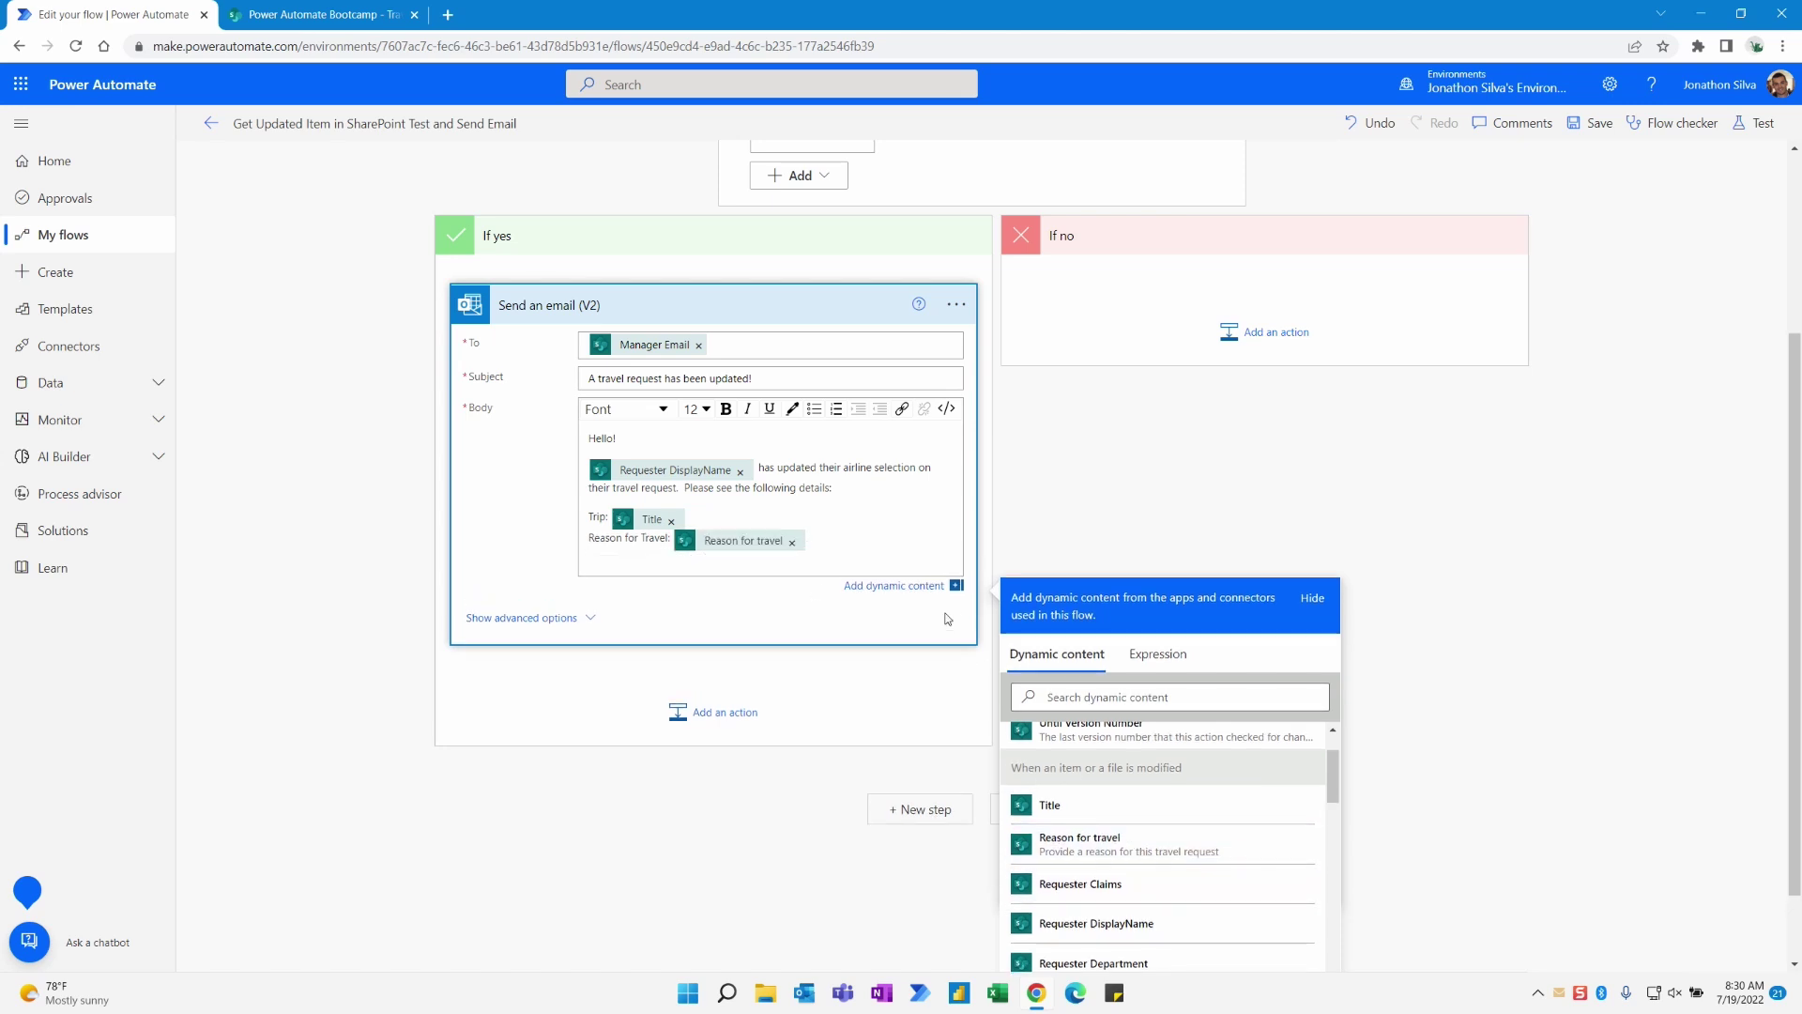
text(New Airline Section:)
scroll(1206, 873, down, 5)
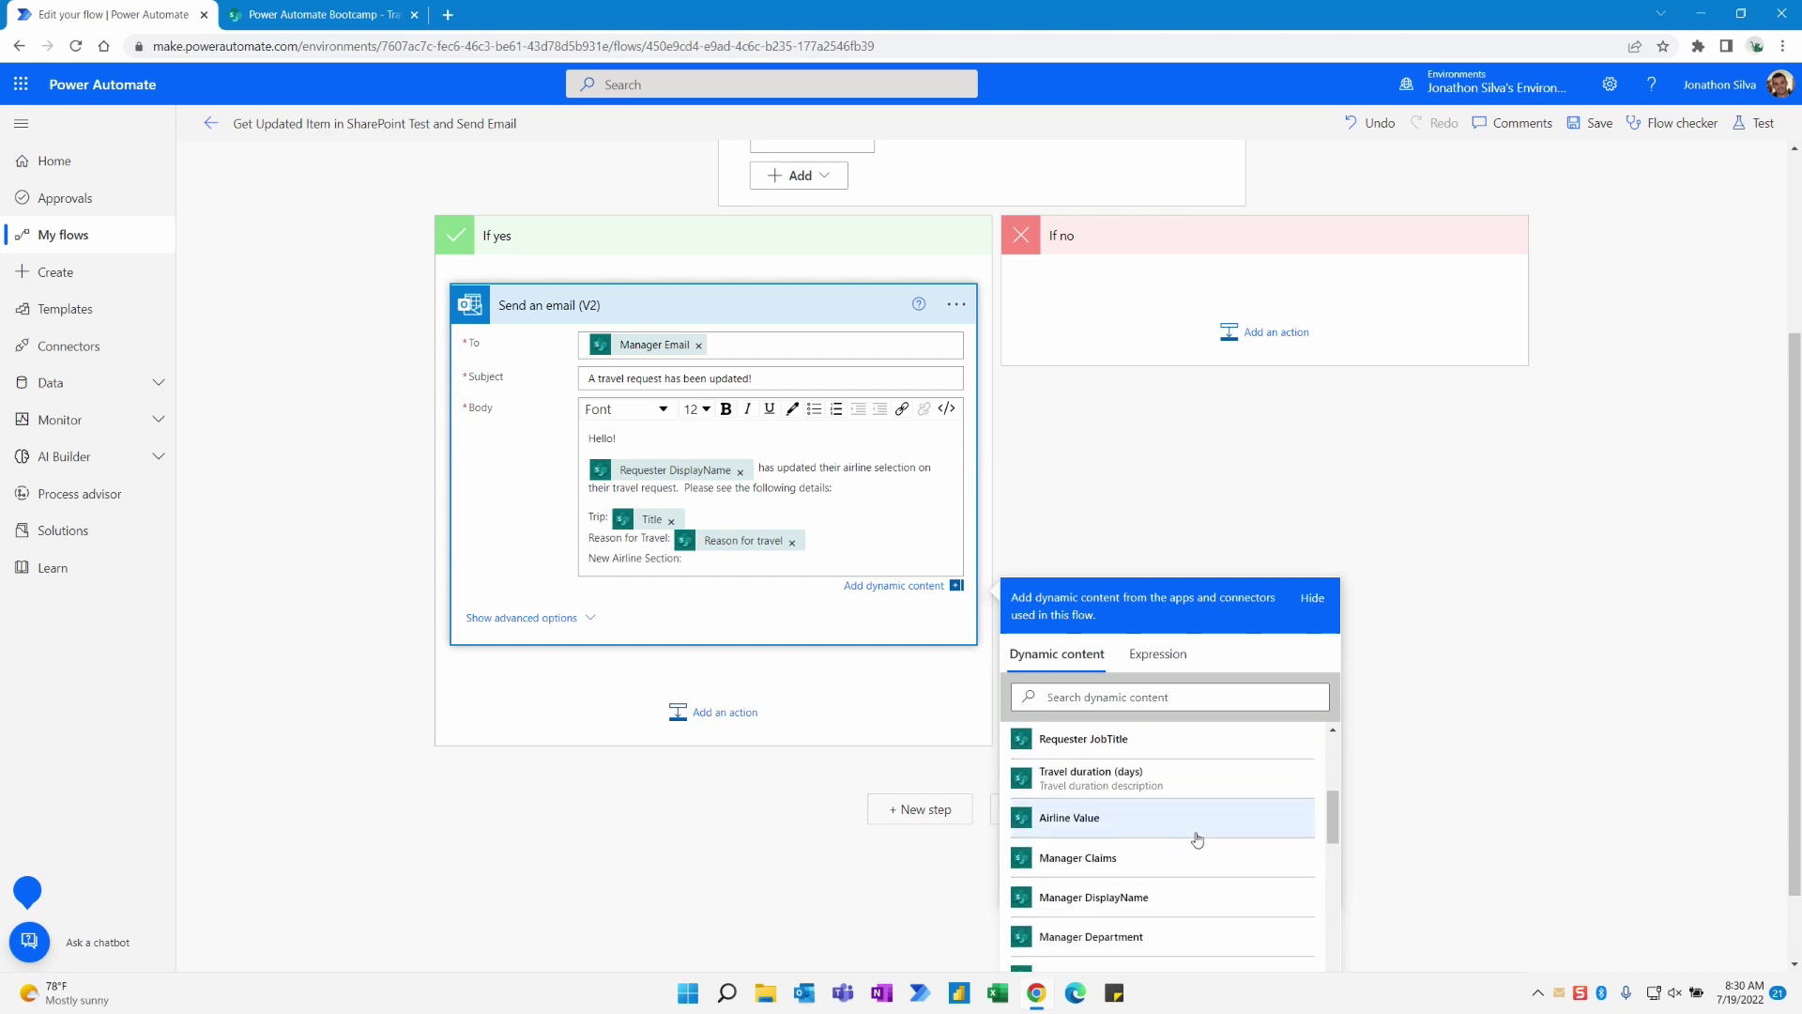
scroll(1466, 779, up, 1)
scroll(1469, 777, down, 2)
scroll(1168, 751, up, 1)
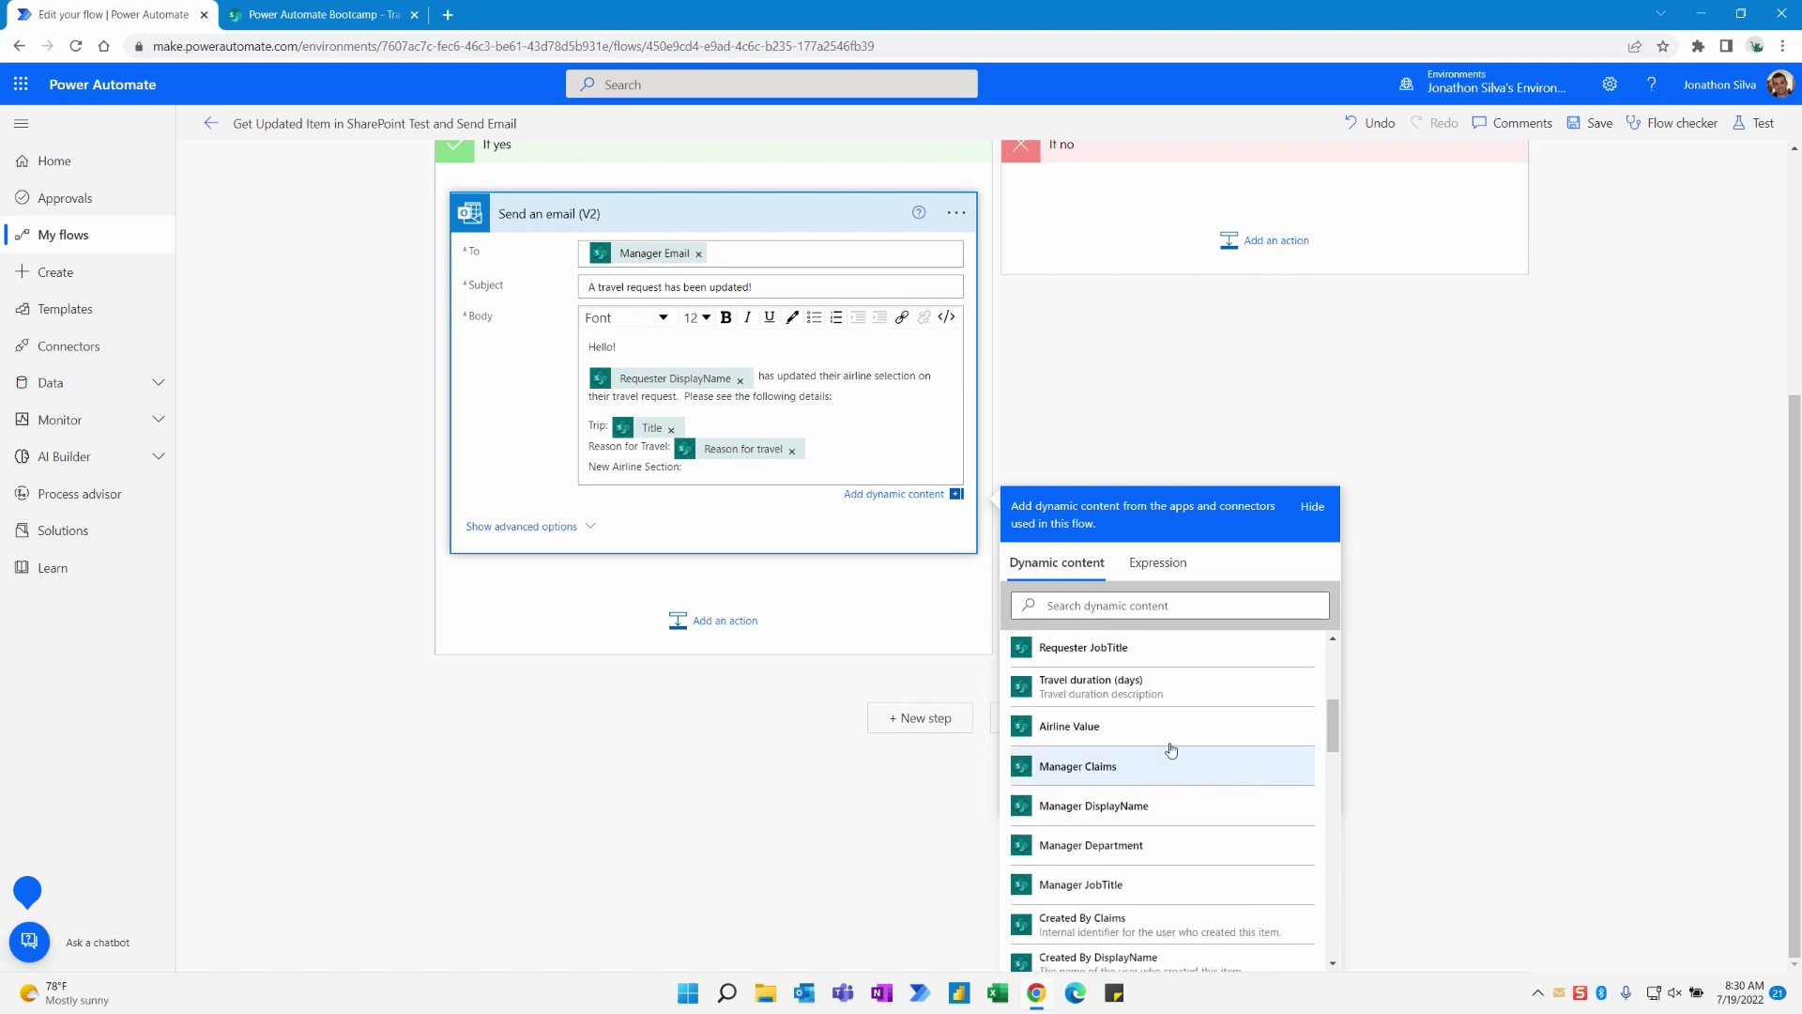
scroll(1157, 750, down, 1)
scroll(1136, 741, up, 1)
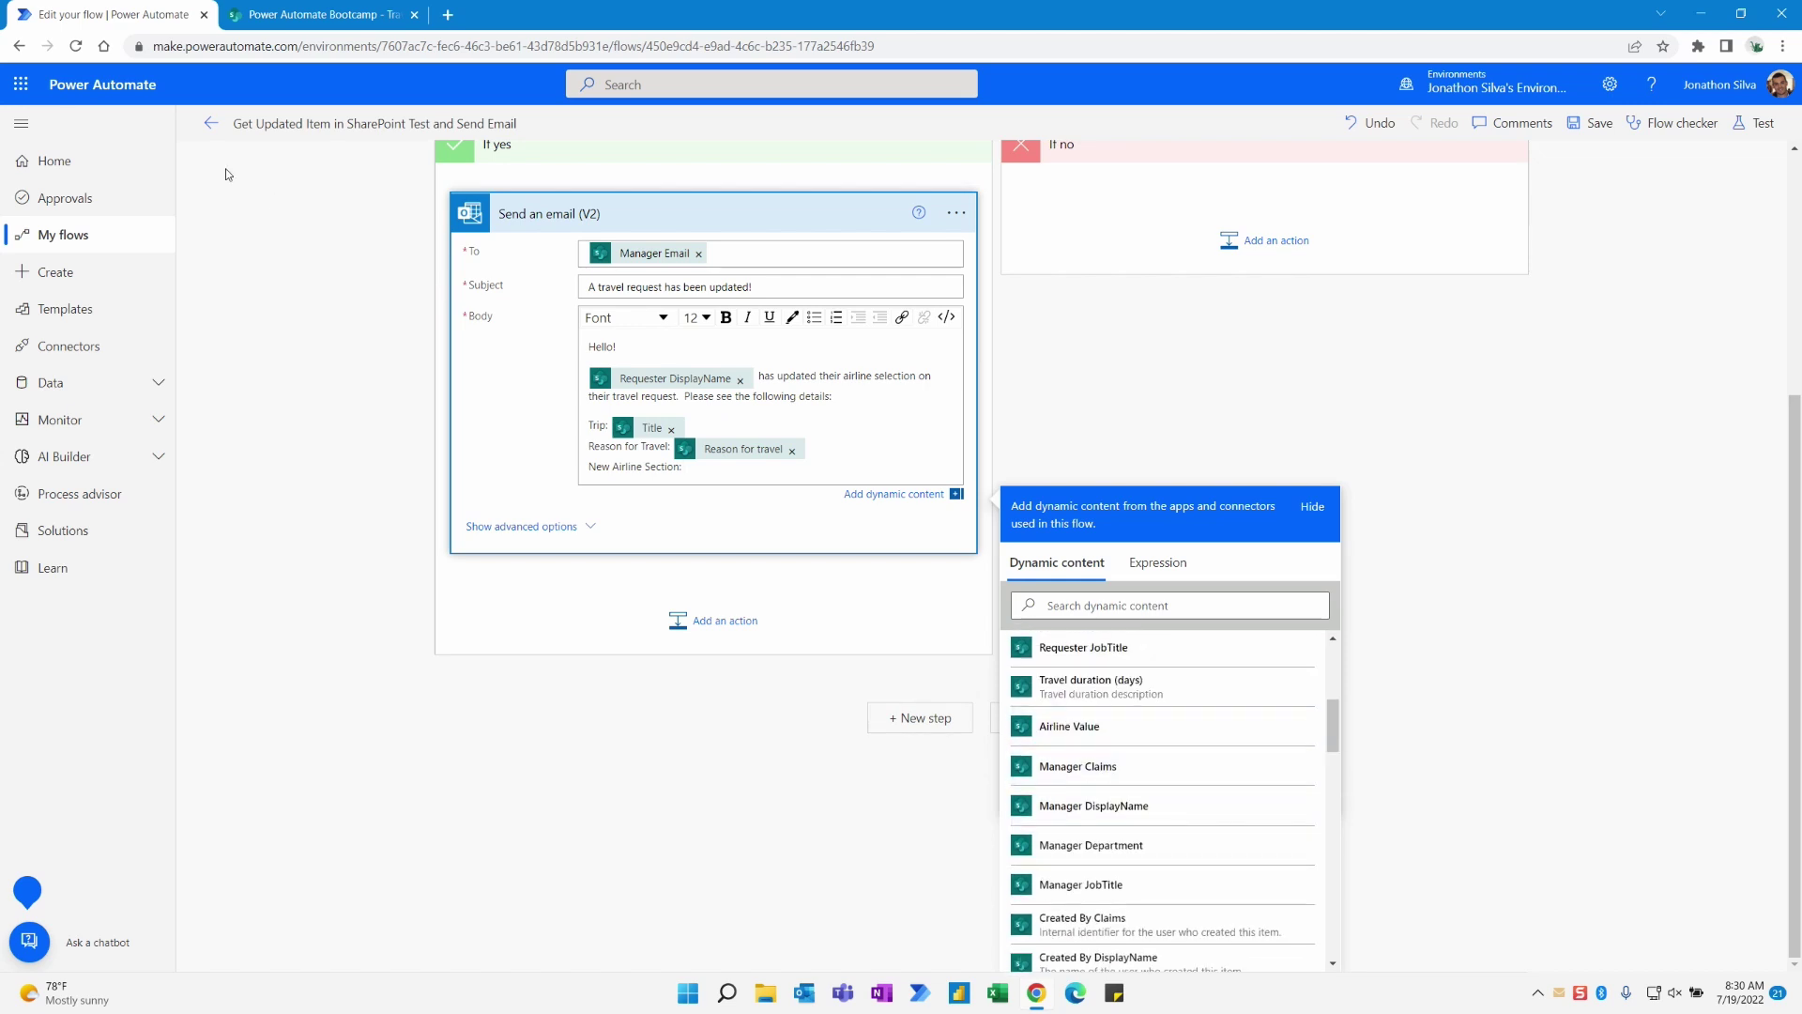
click(1126, 734)
click(314, 14)
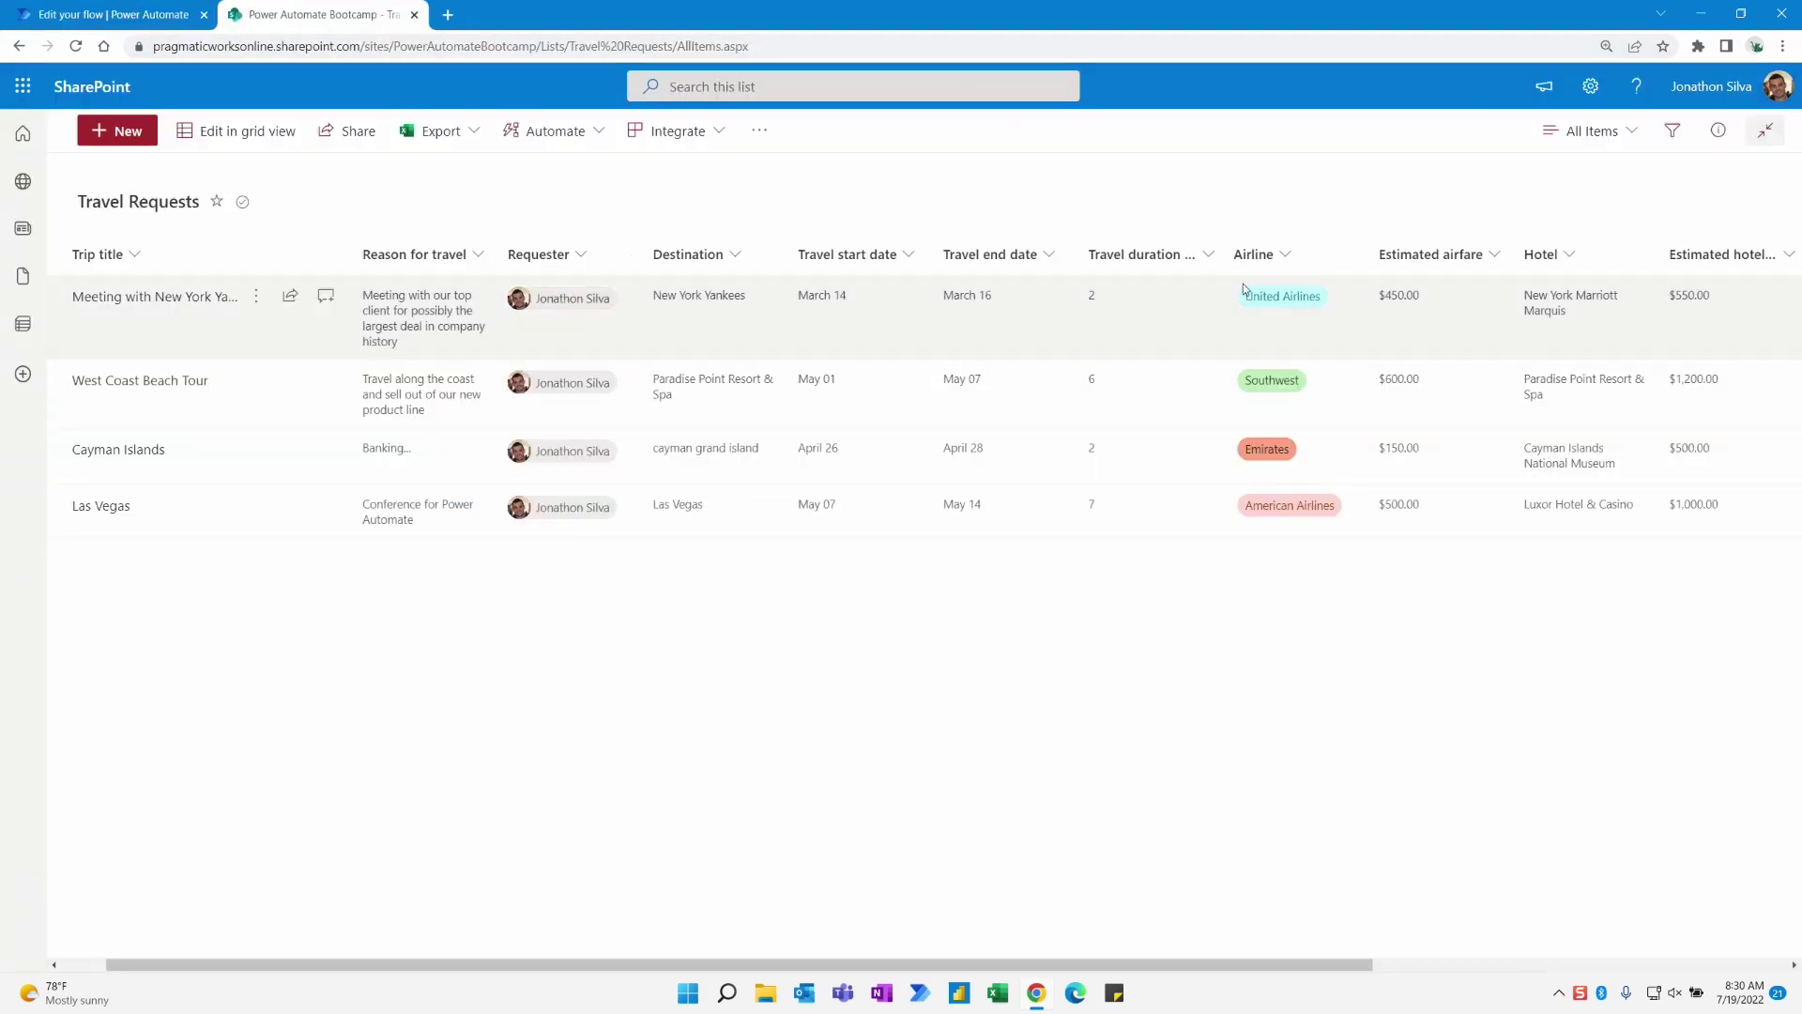
click(1304, 262)
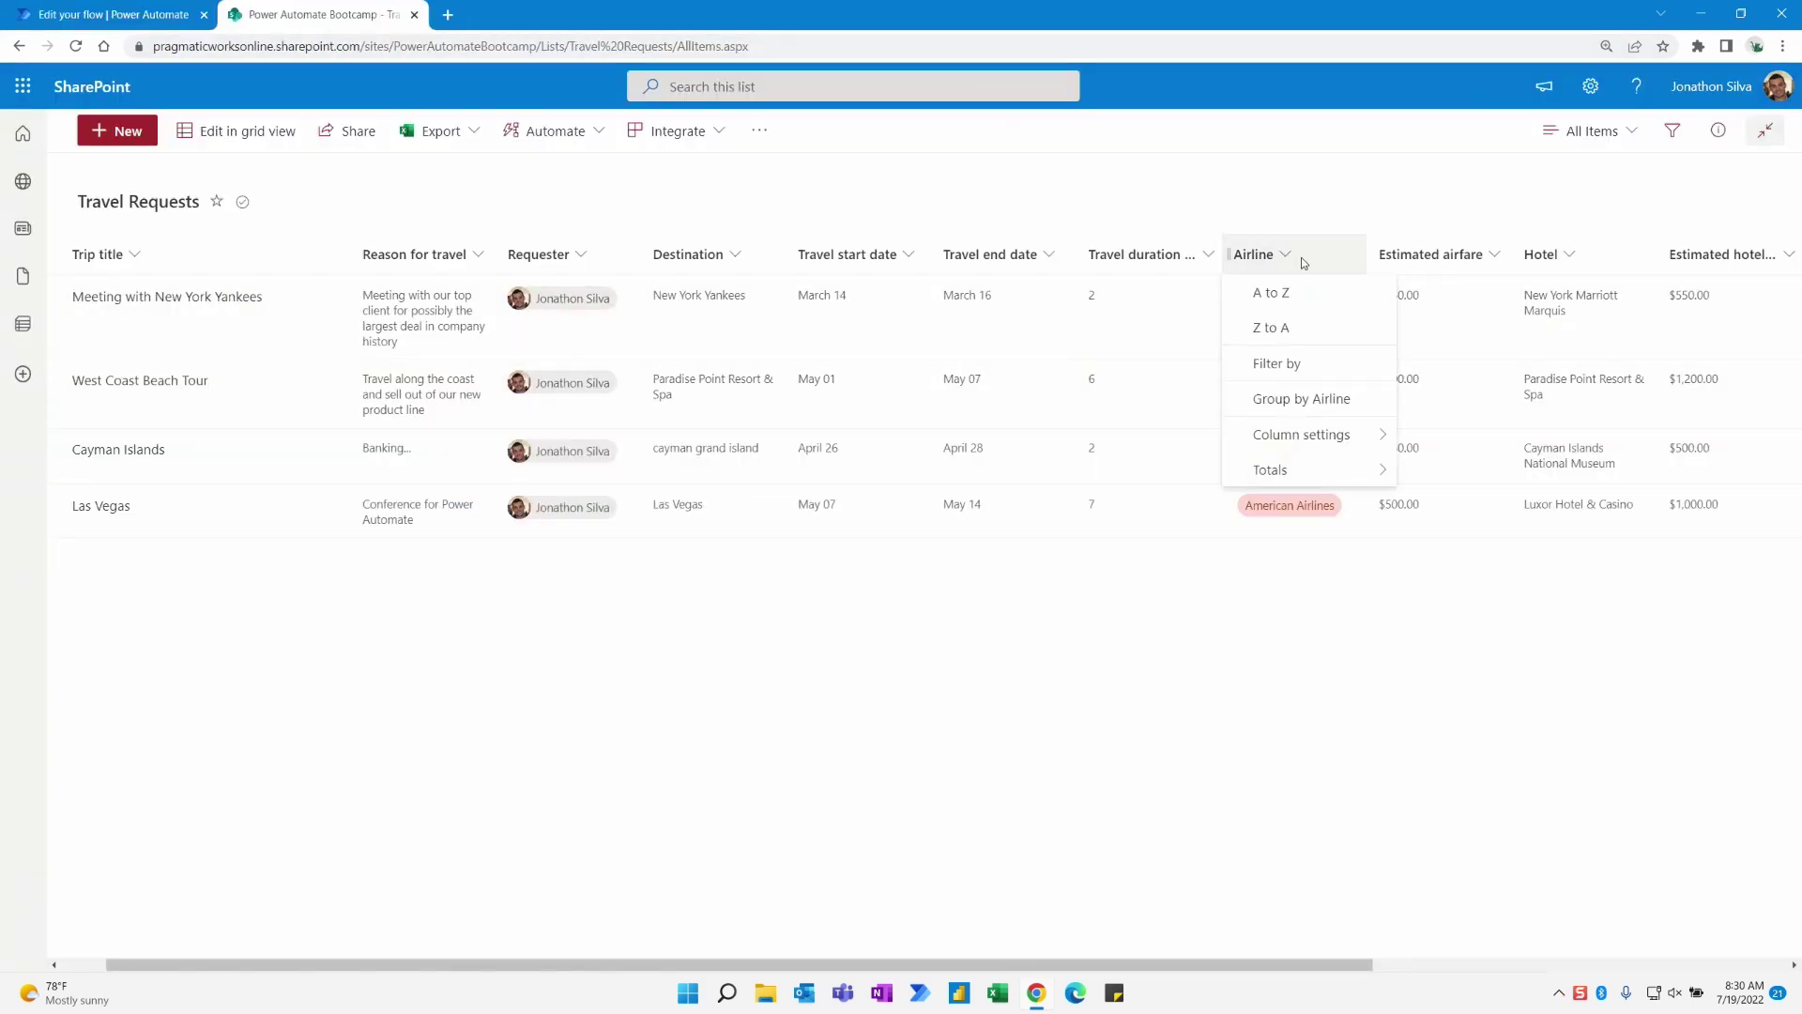
click(1329, 184)
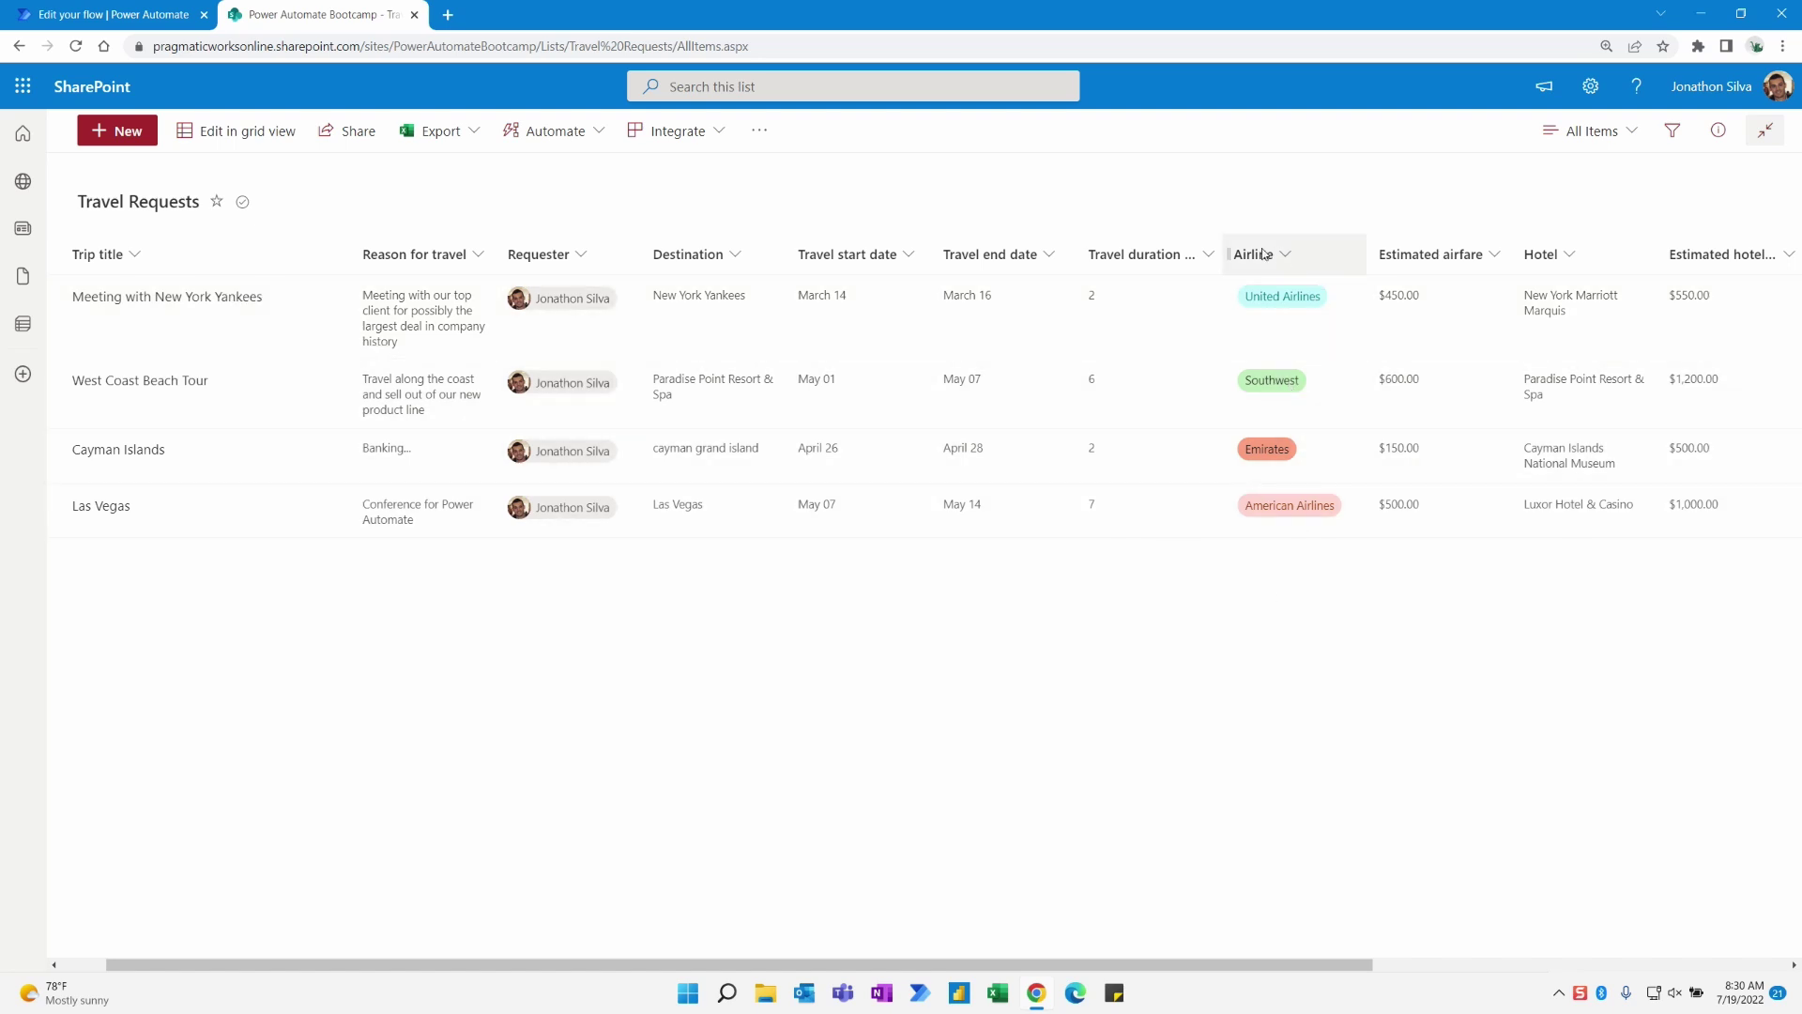
click(120, 11)
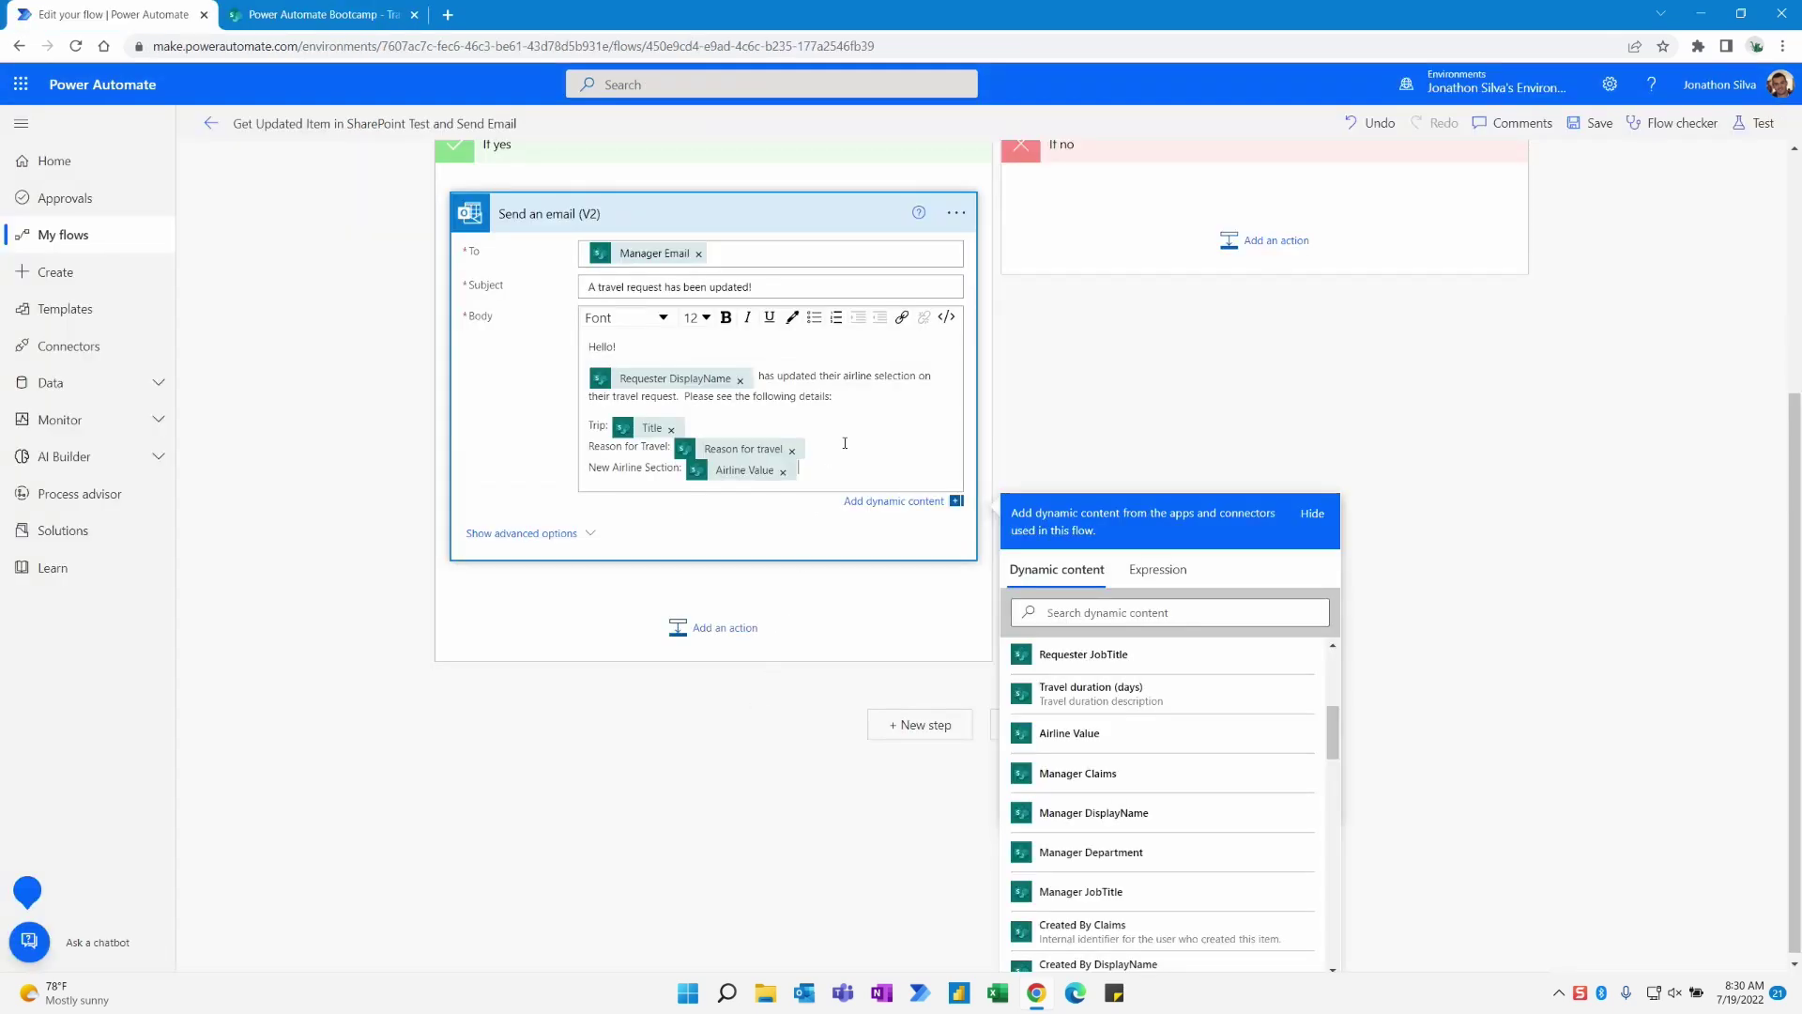
Save the flow and start a test with the Manually option
click(1594, 416)
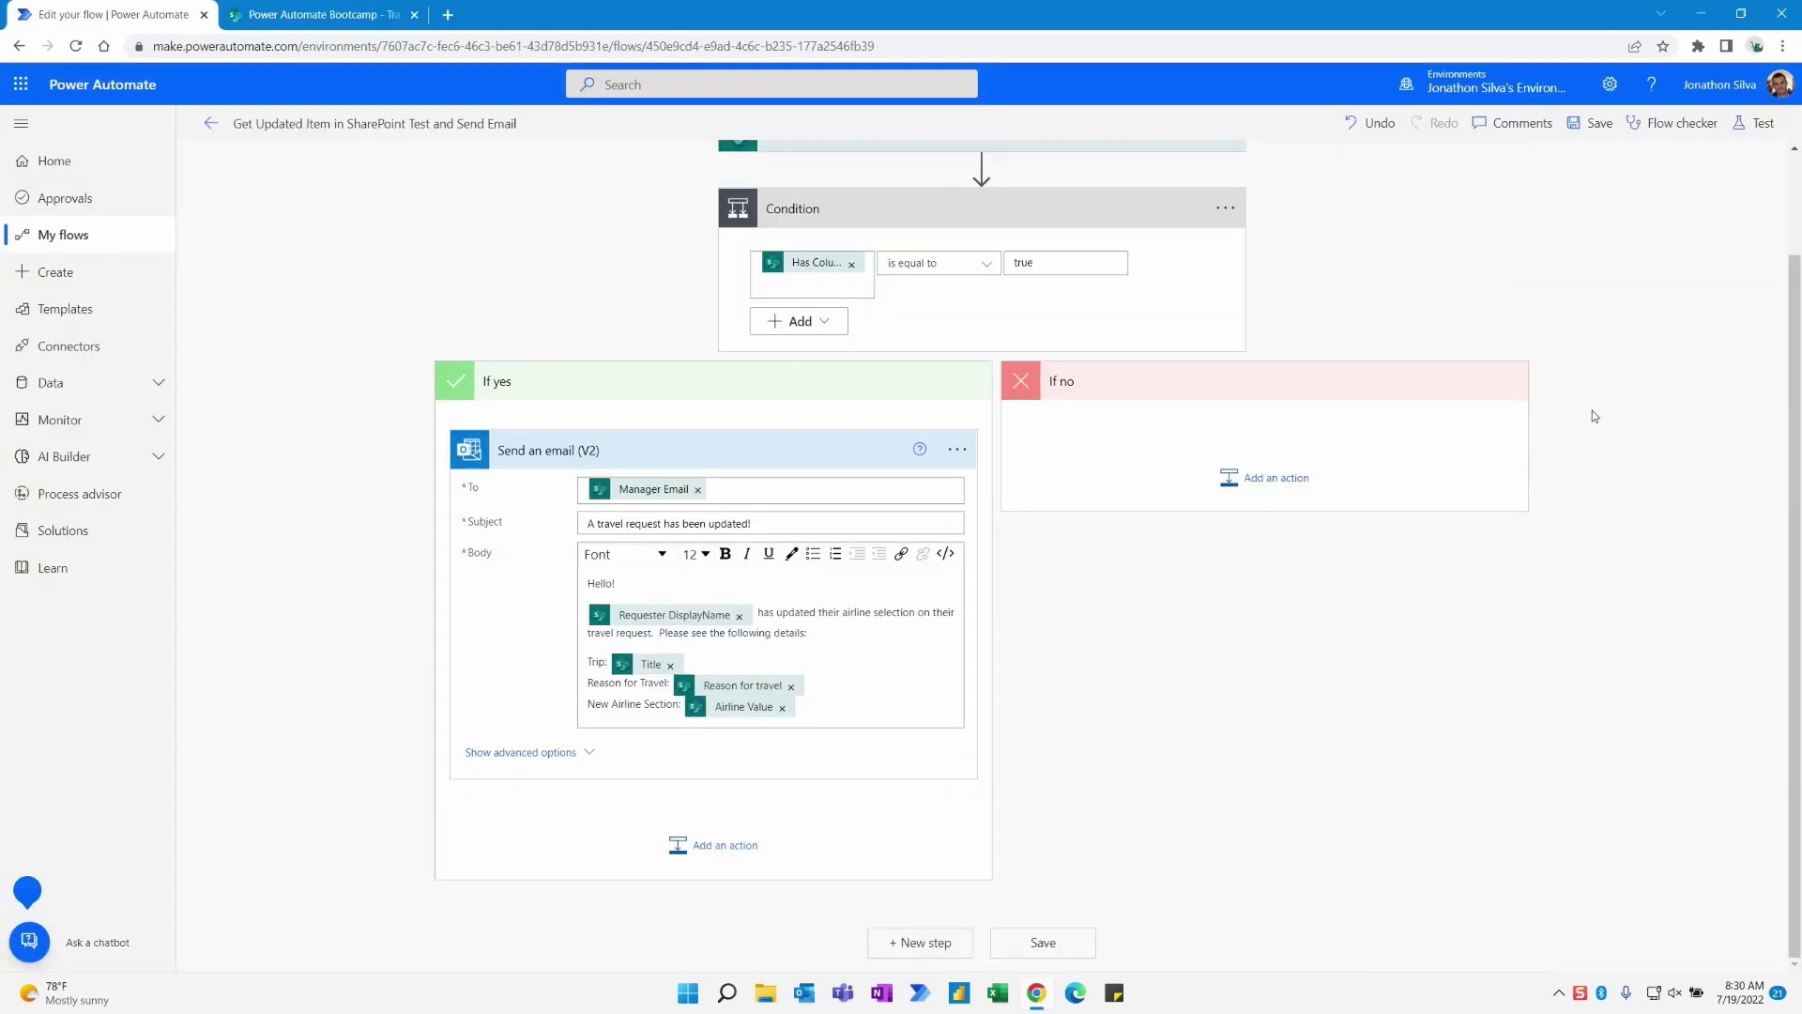
click(1597, 128)
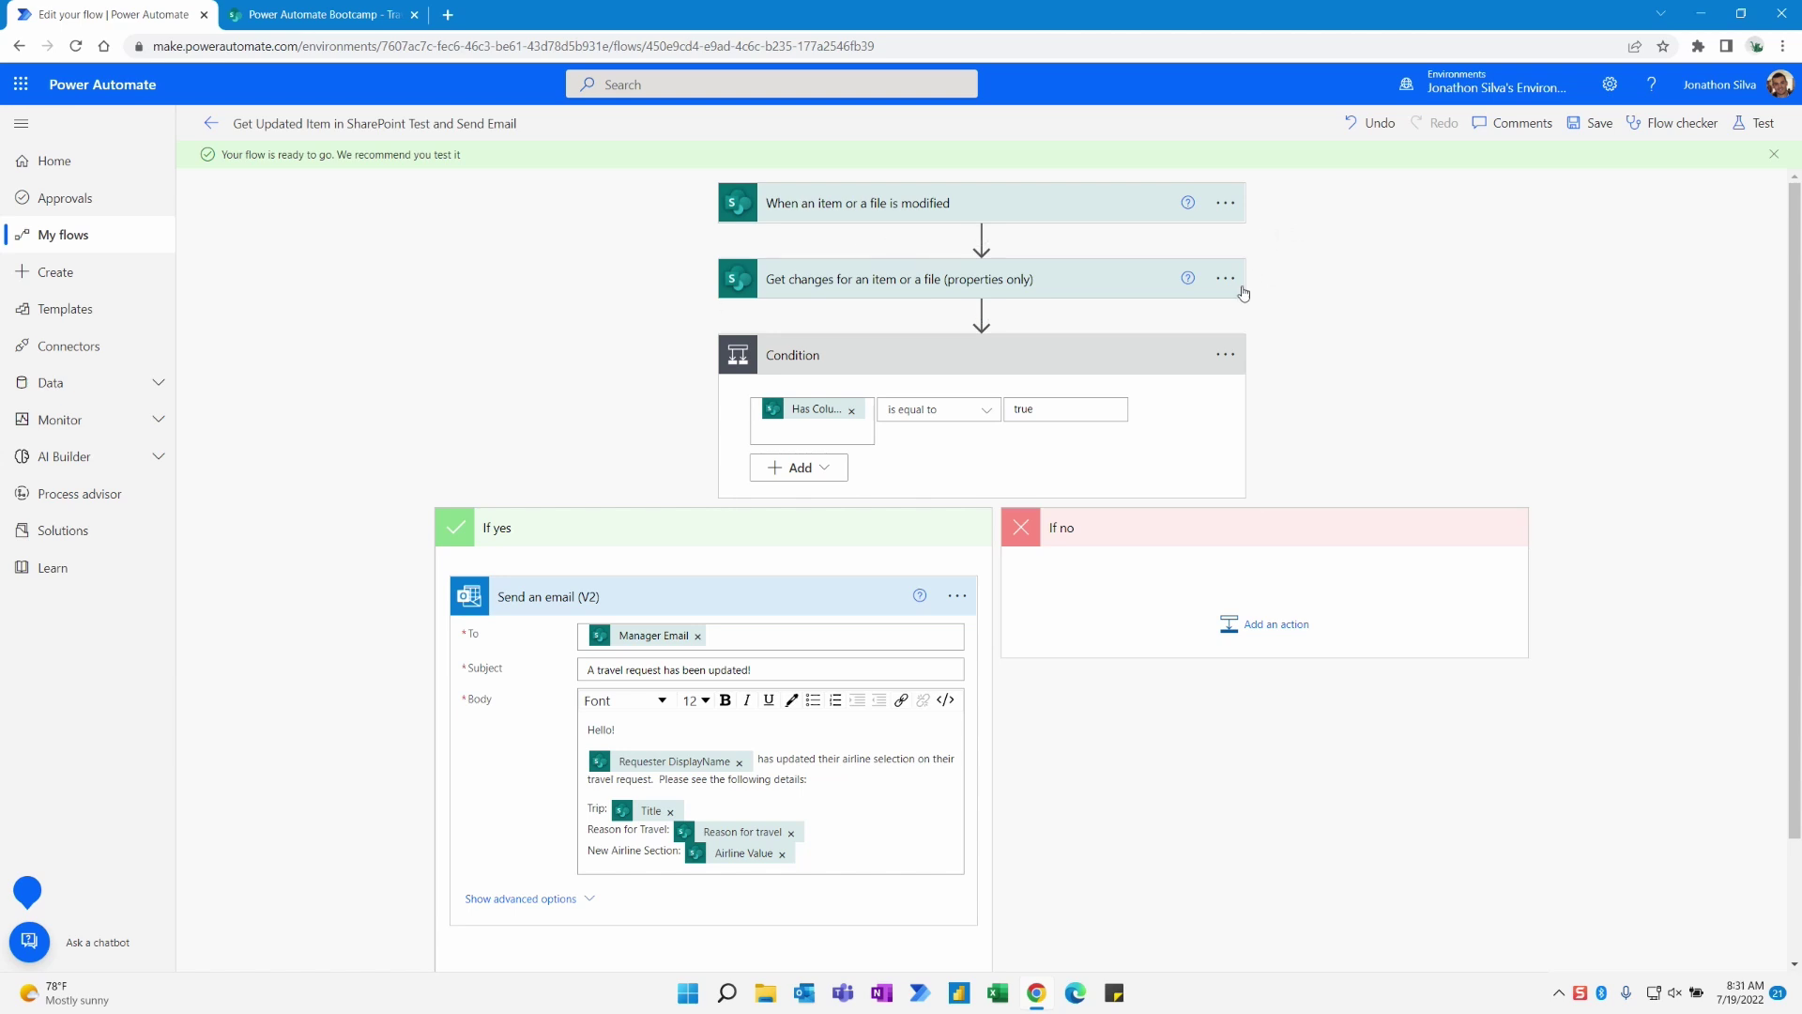
click(1746, 133)
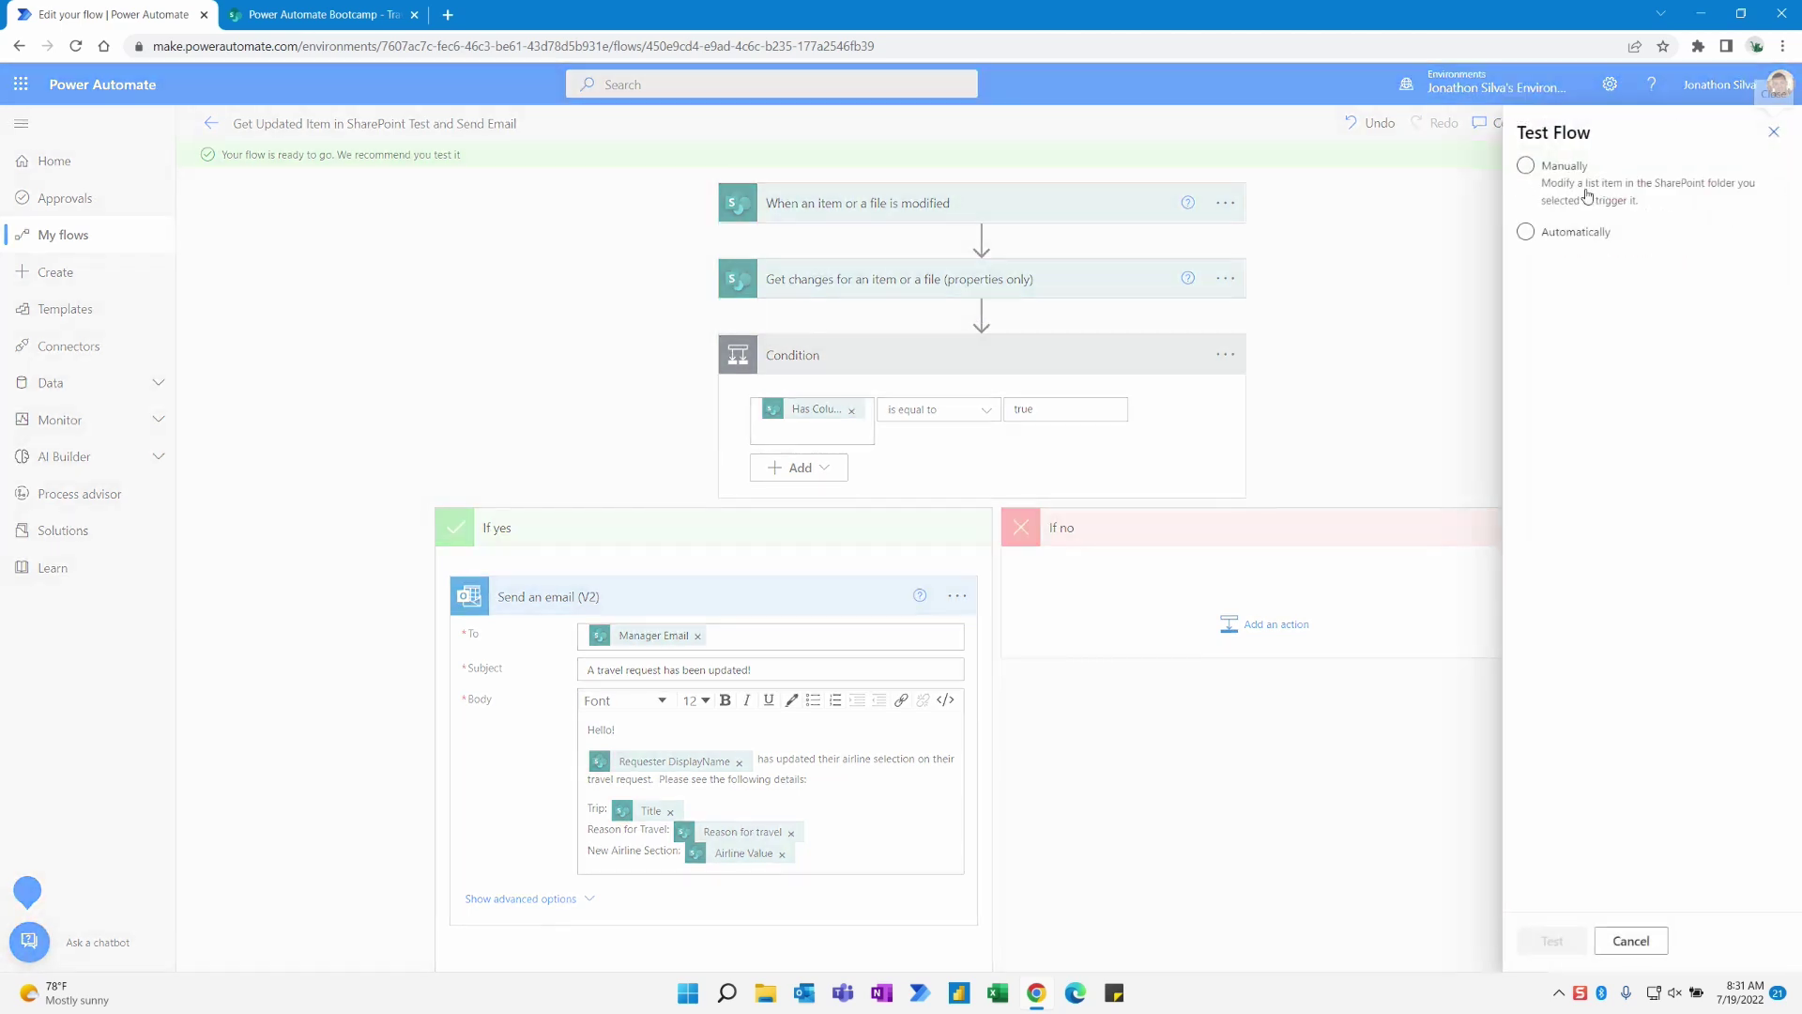
click(1586, 195)
click(1551, 939)
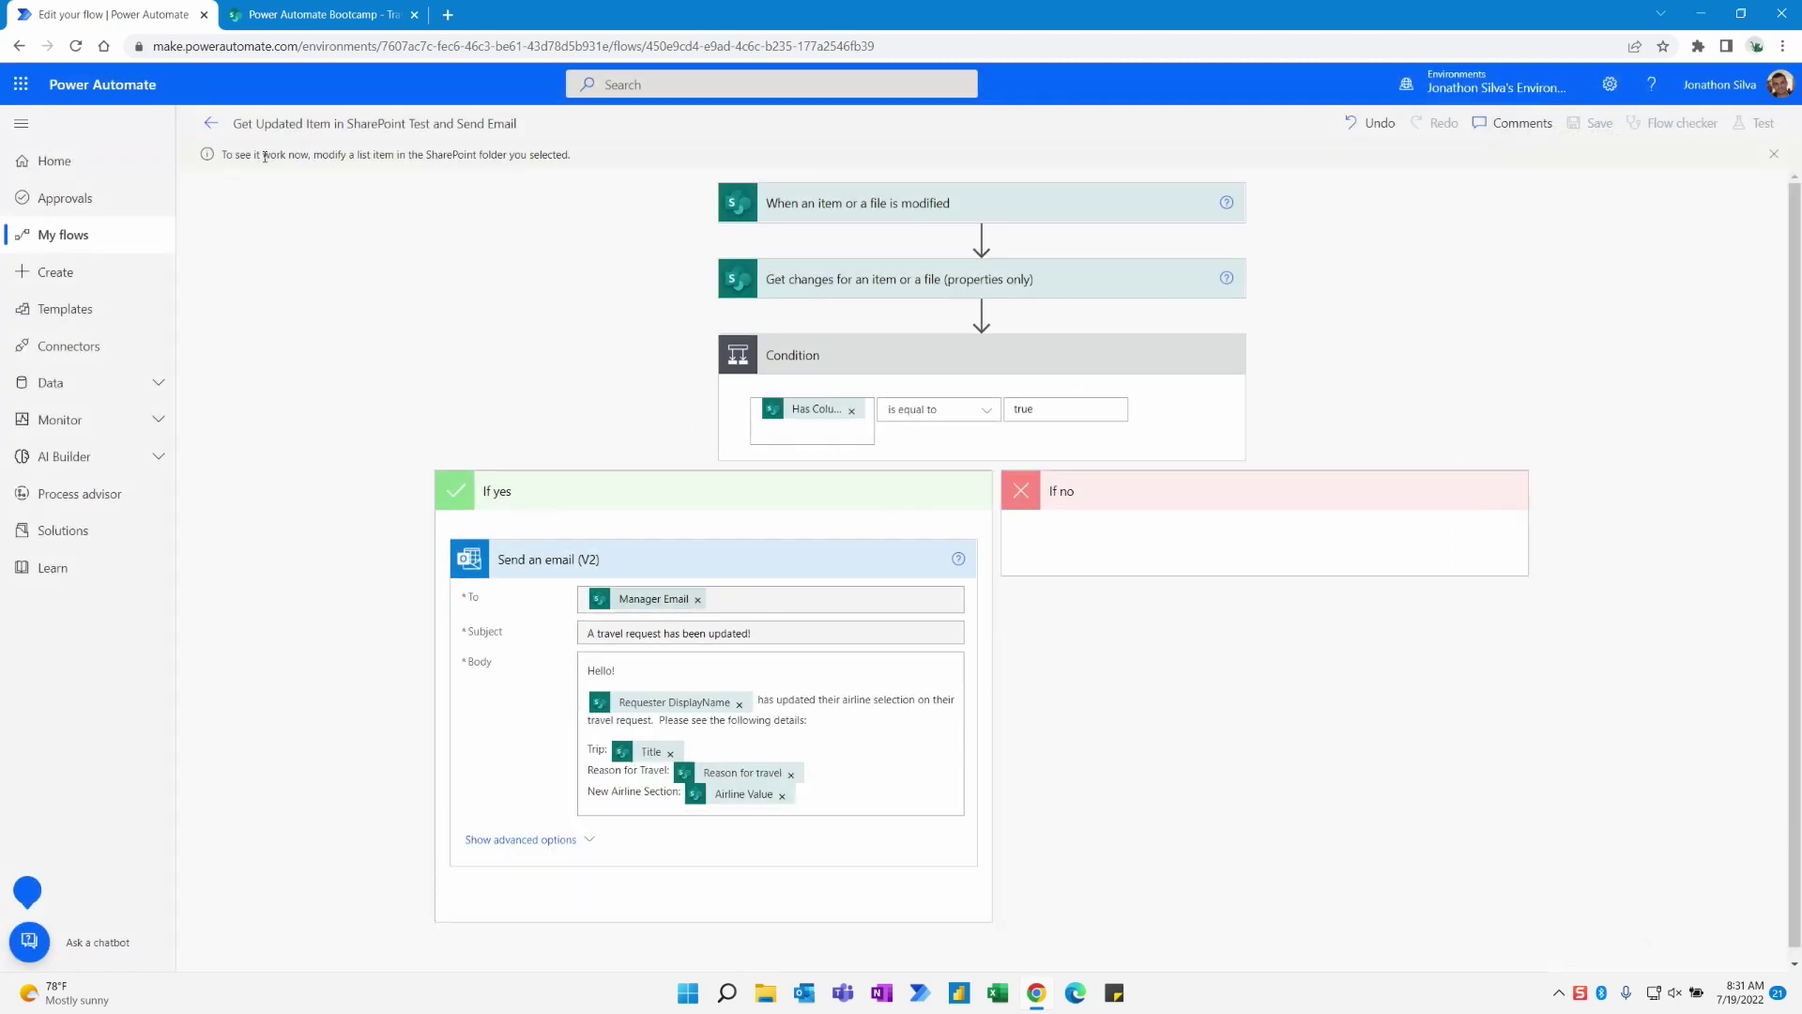
In the SharePoint Travel Requests list, change the Las Vegas item's trip title to "Not Going to Las Vegas Anymore!" and save it
click(319, 12)
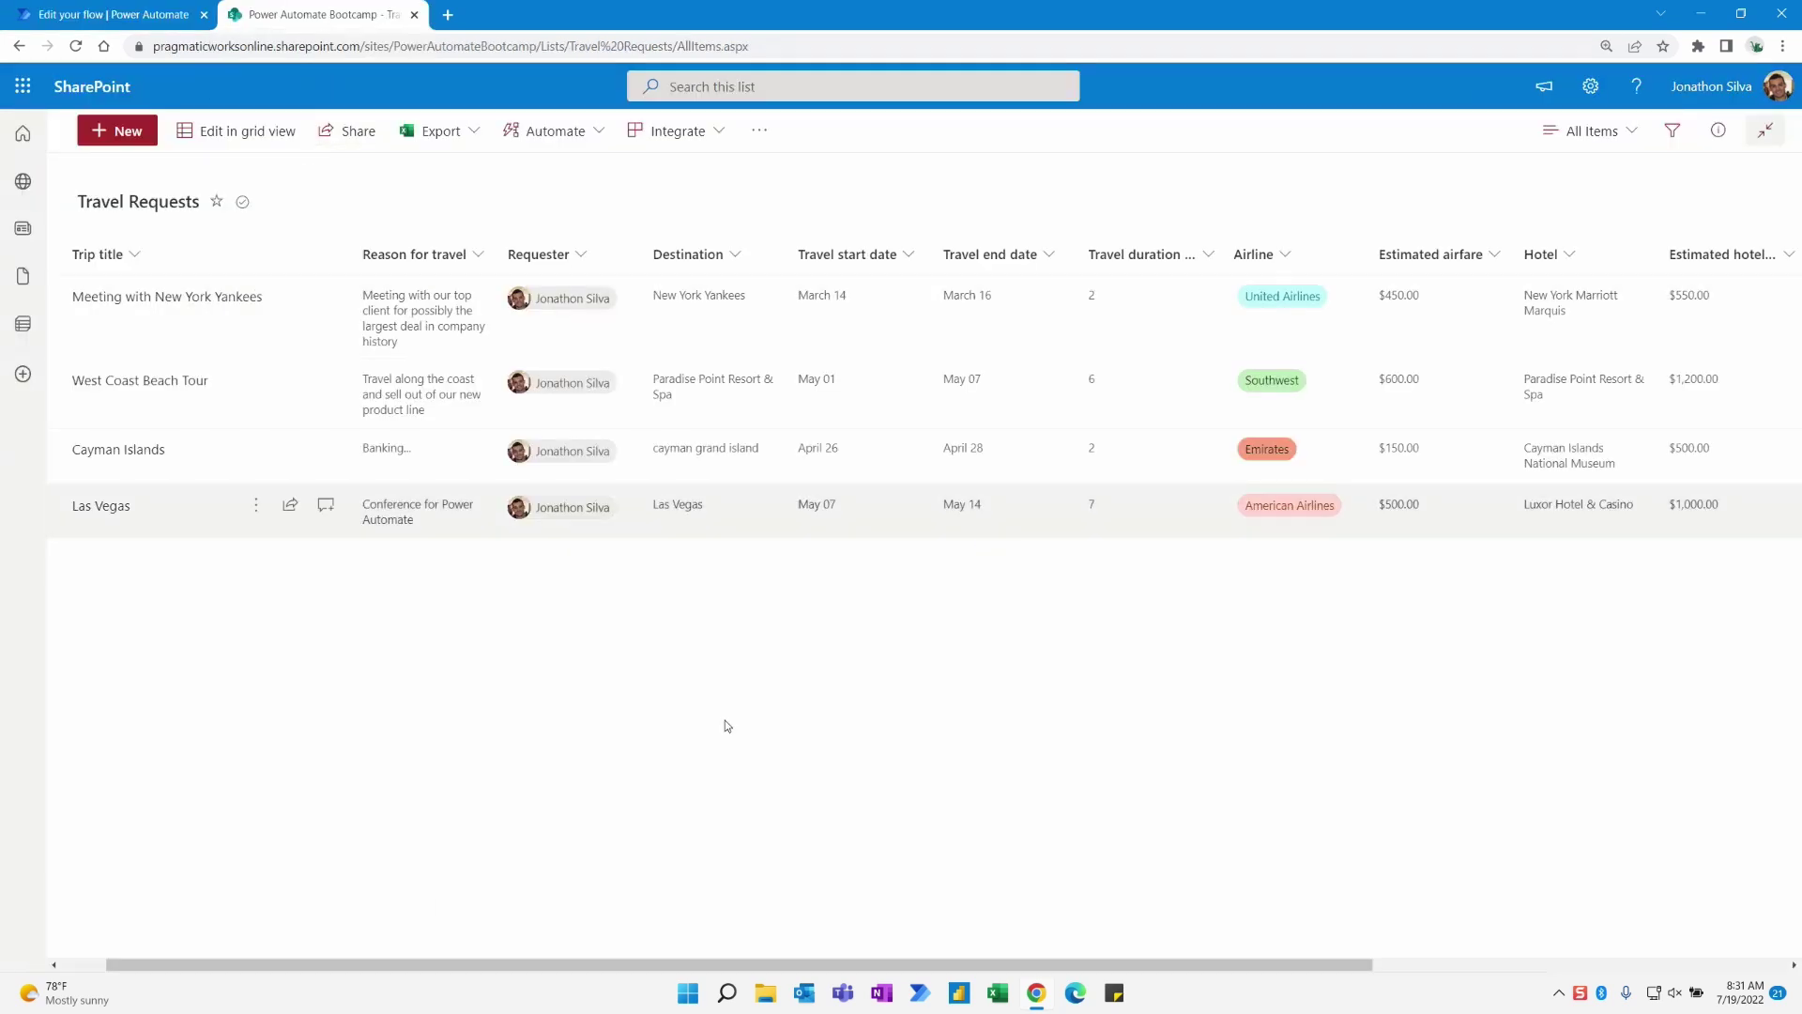
drag(762, 965, 625, 961)
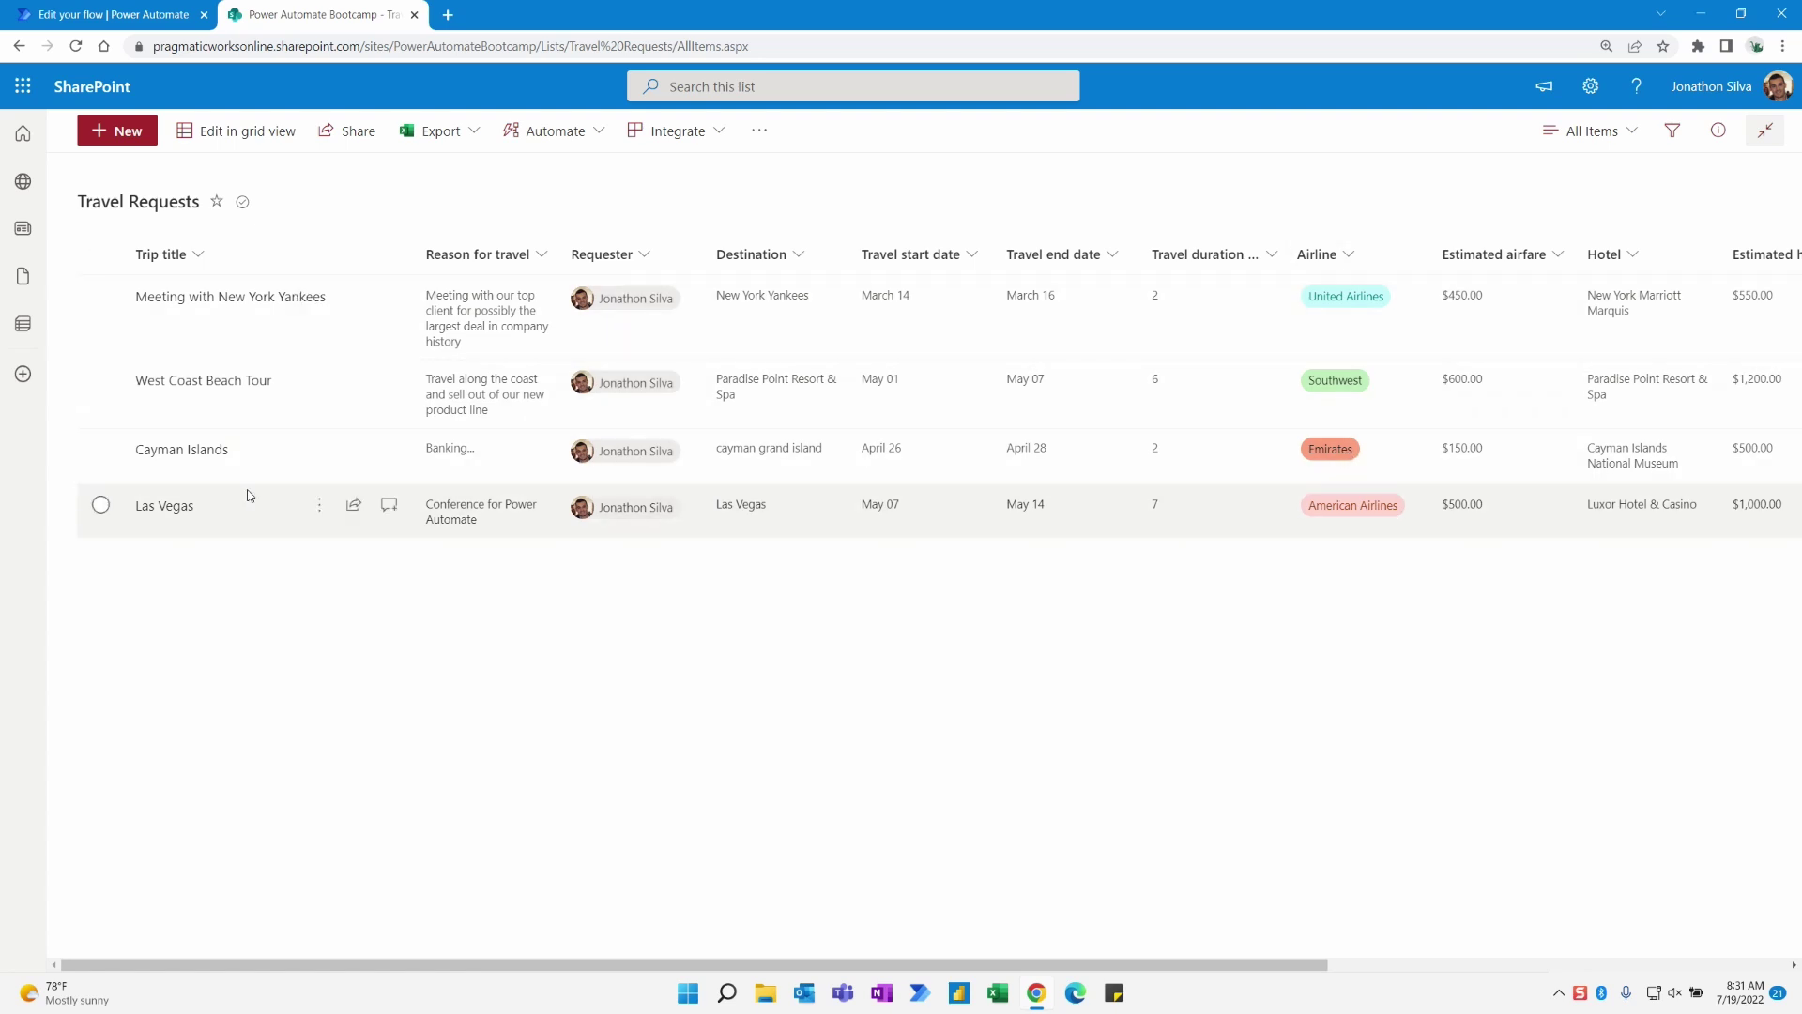
click(100, 504)
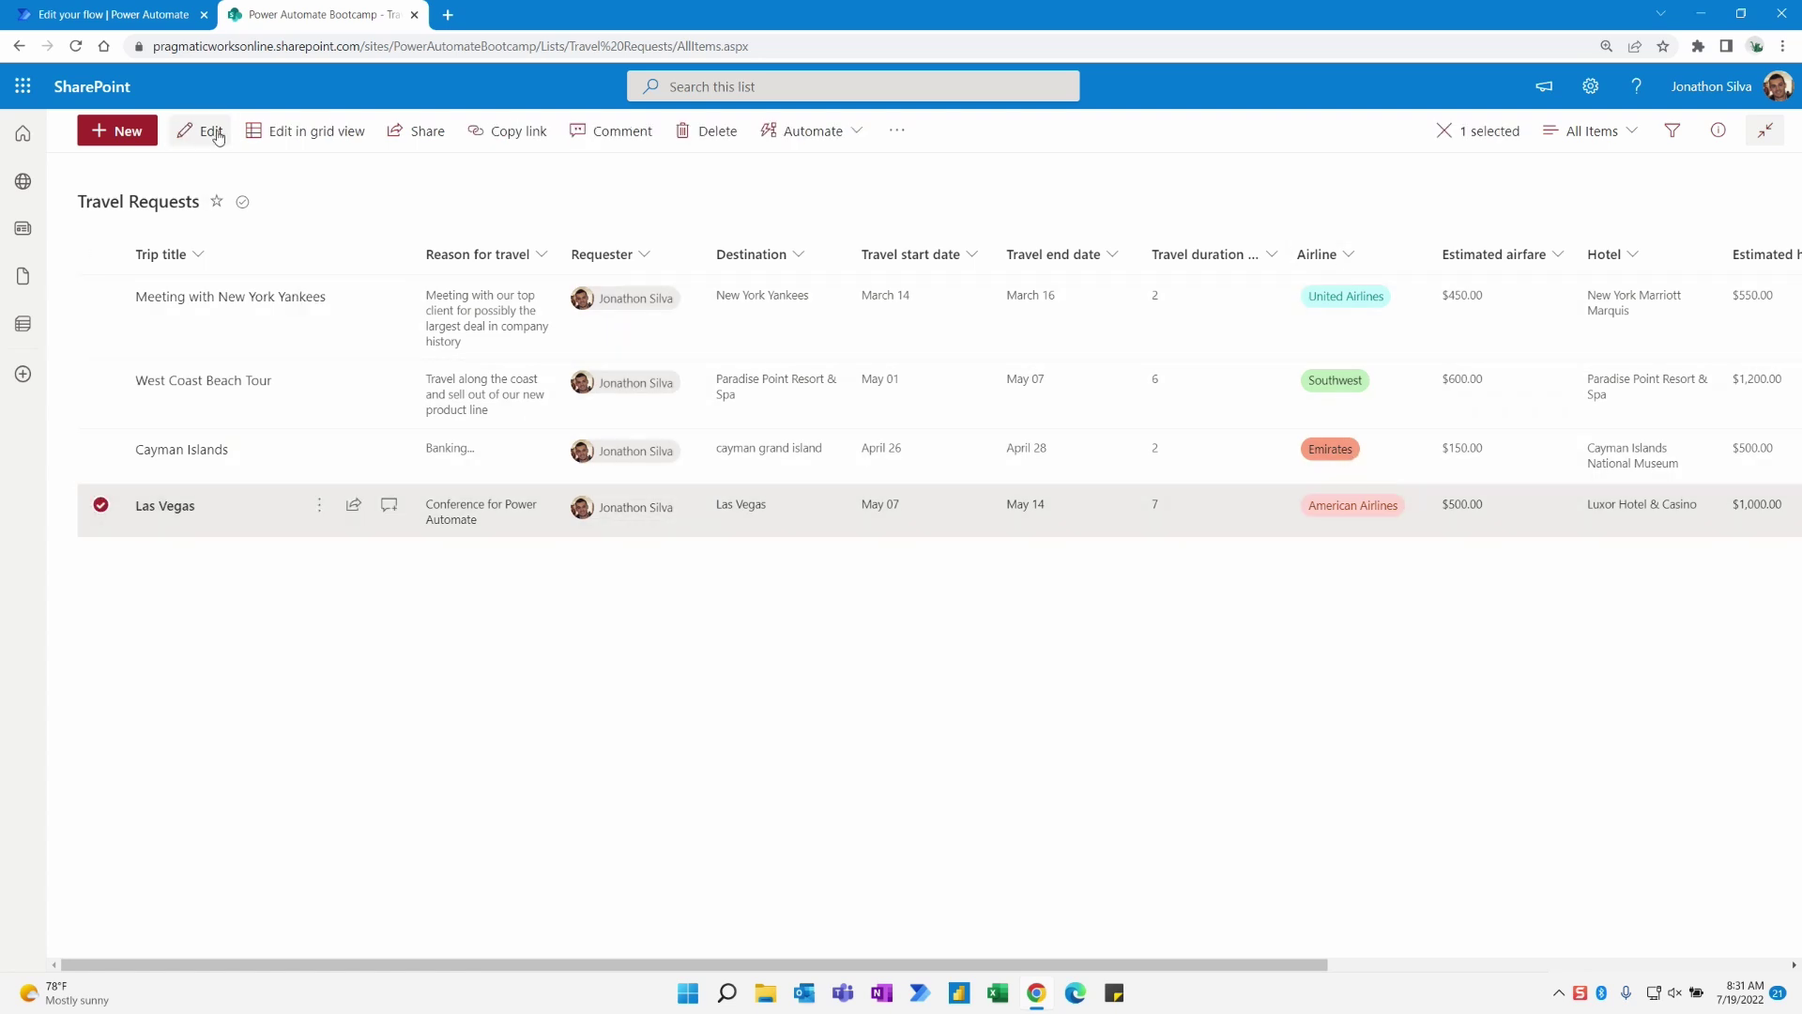
click(211, 130)
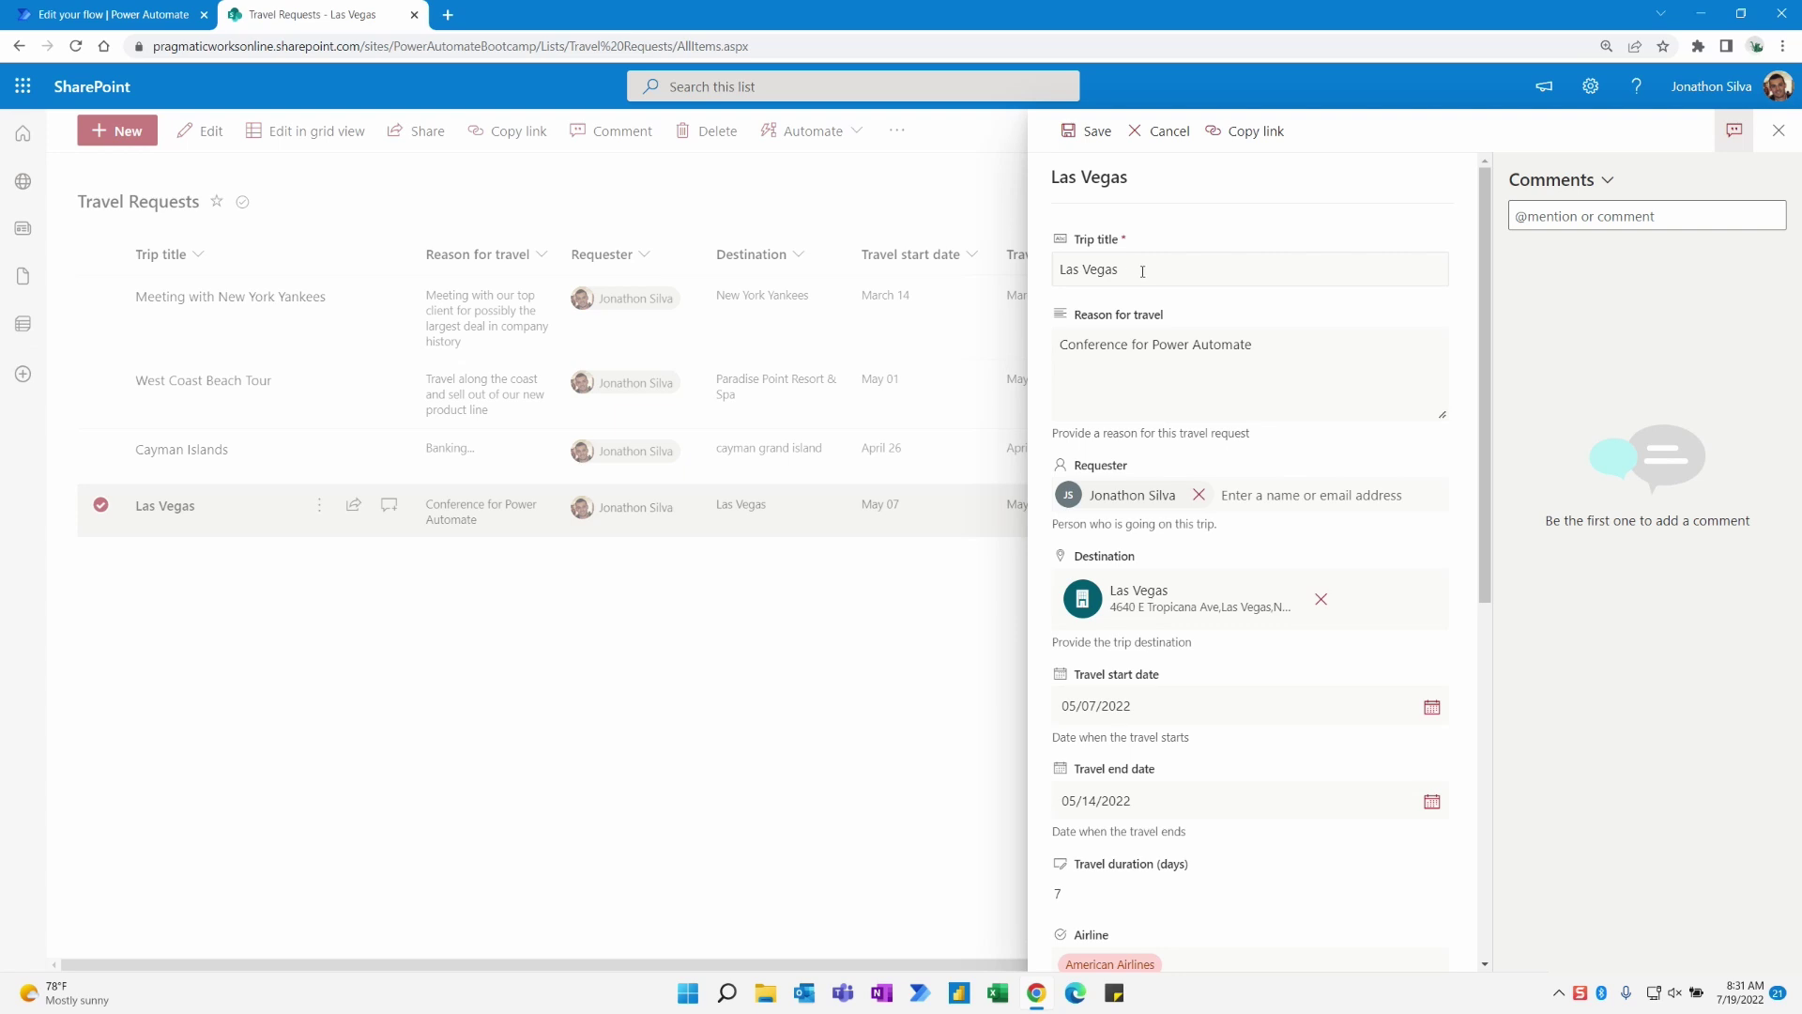
click(1142, 271)
click(1149, 274)
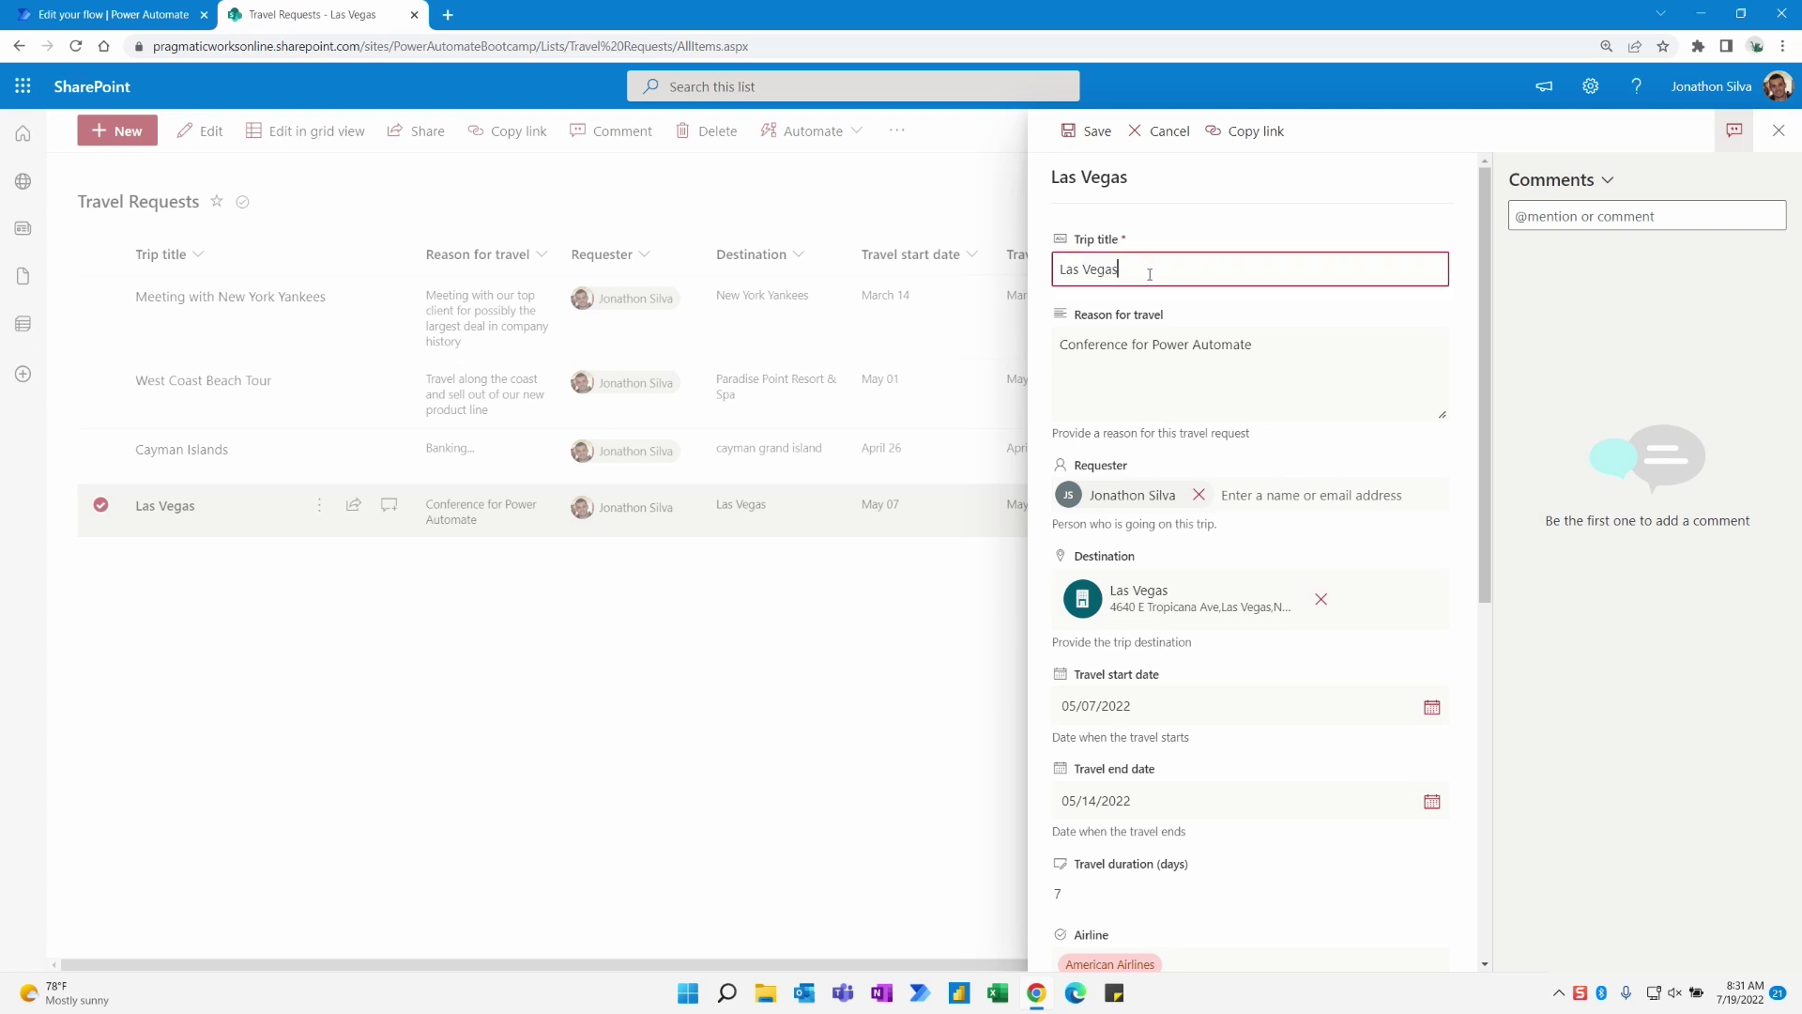
key(Home)
text(Not Going to Las Vegas Anymore!)
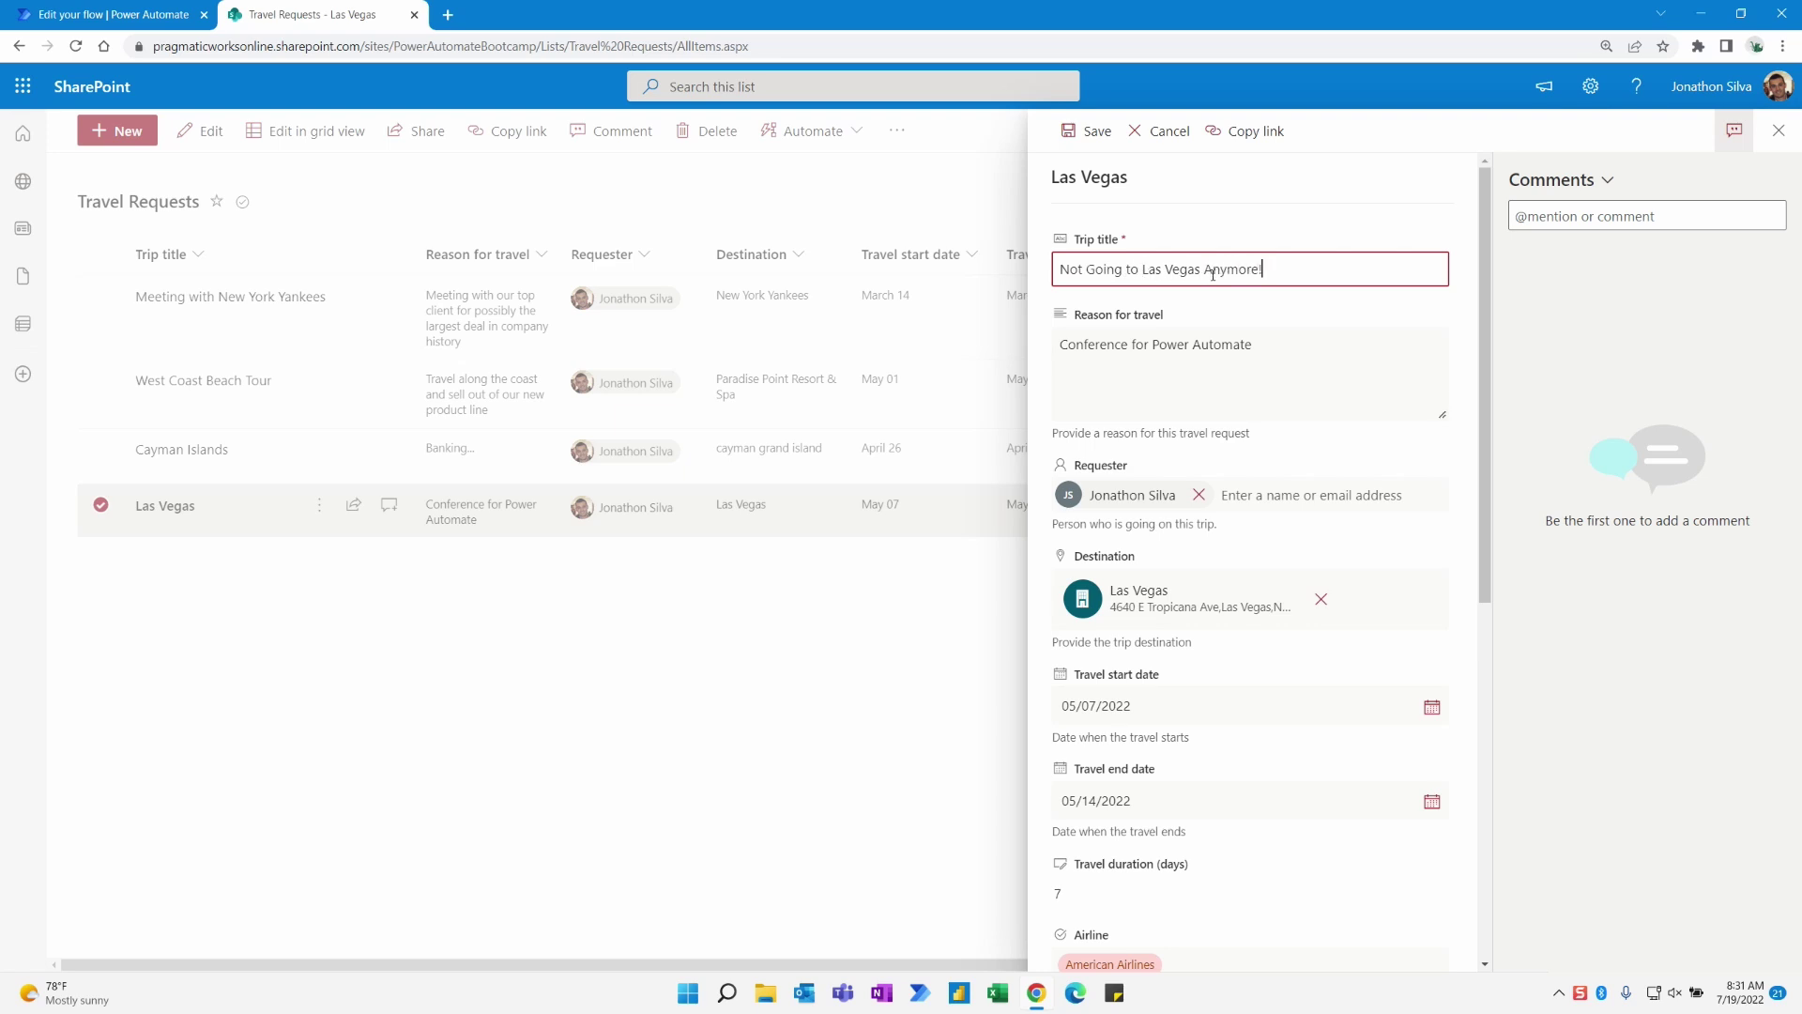
click(1089, 131)
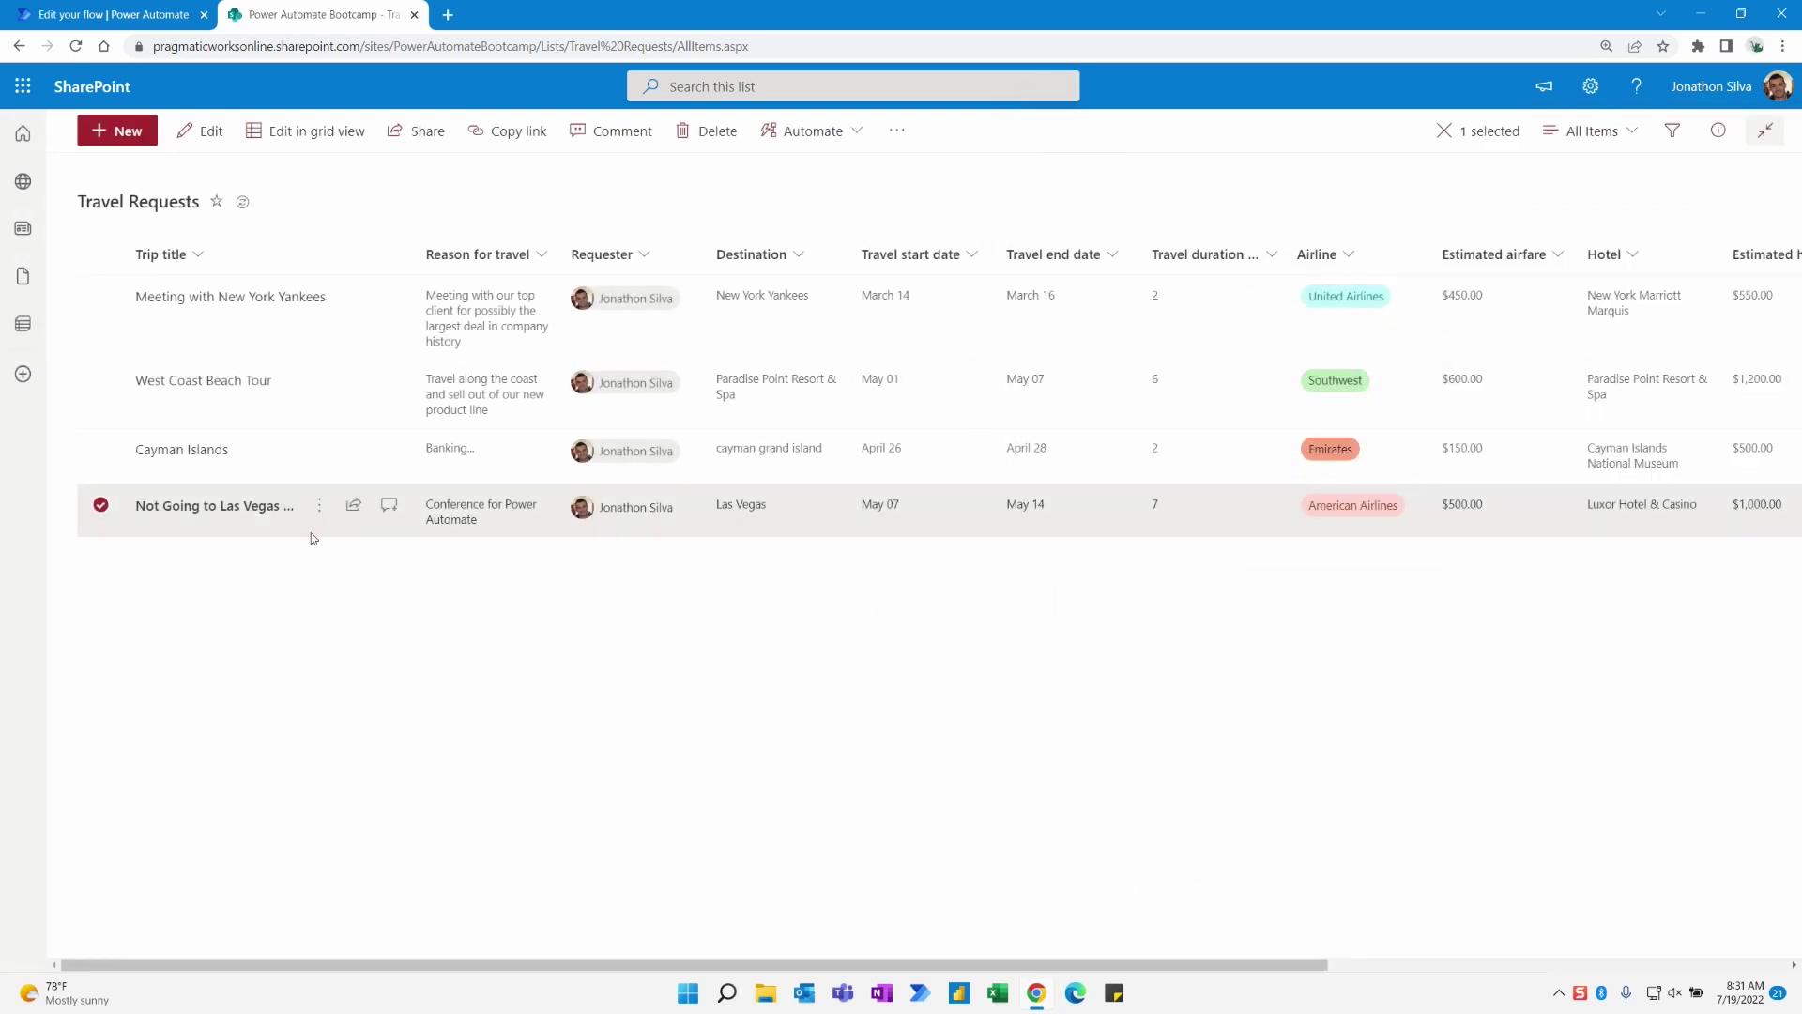
Switch back to Power Automate and examine the test run's Condition result and the Send an email (V2) action's status
click(144, 19)
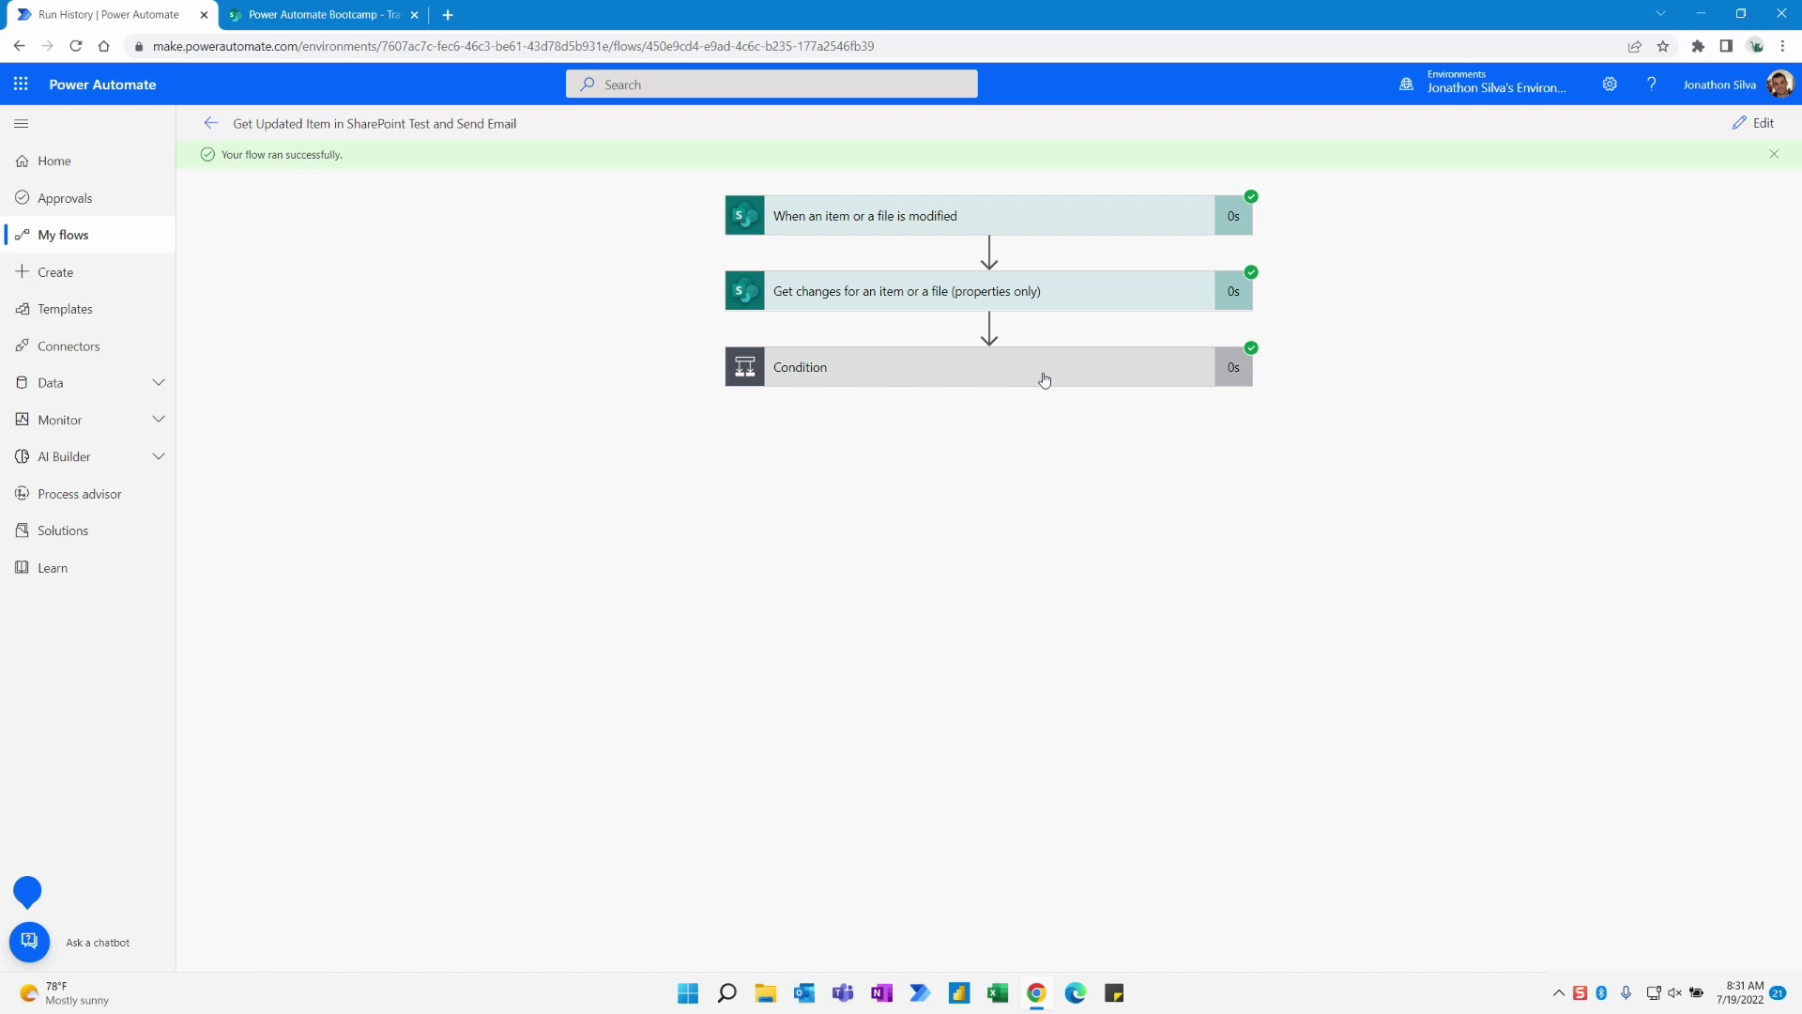
click(1045, 379)
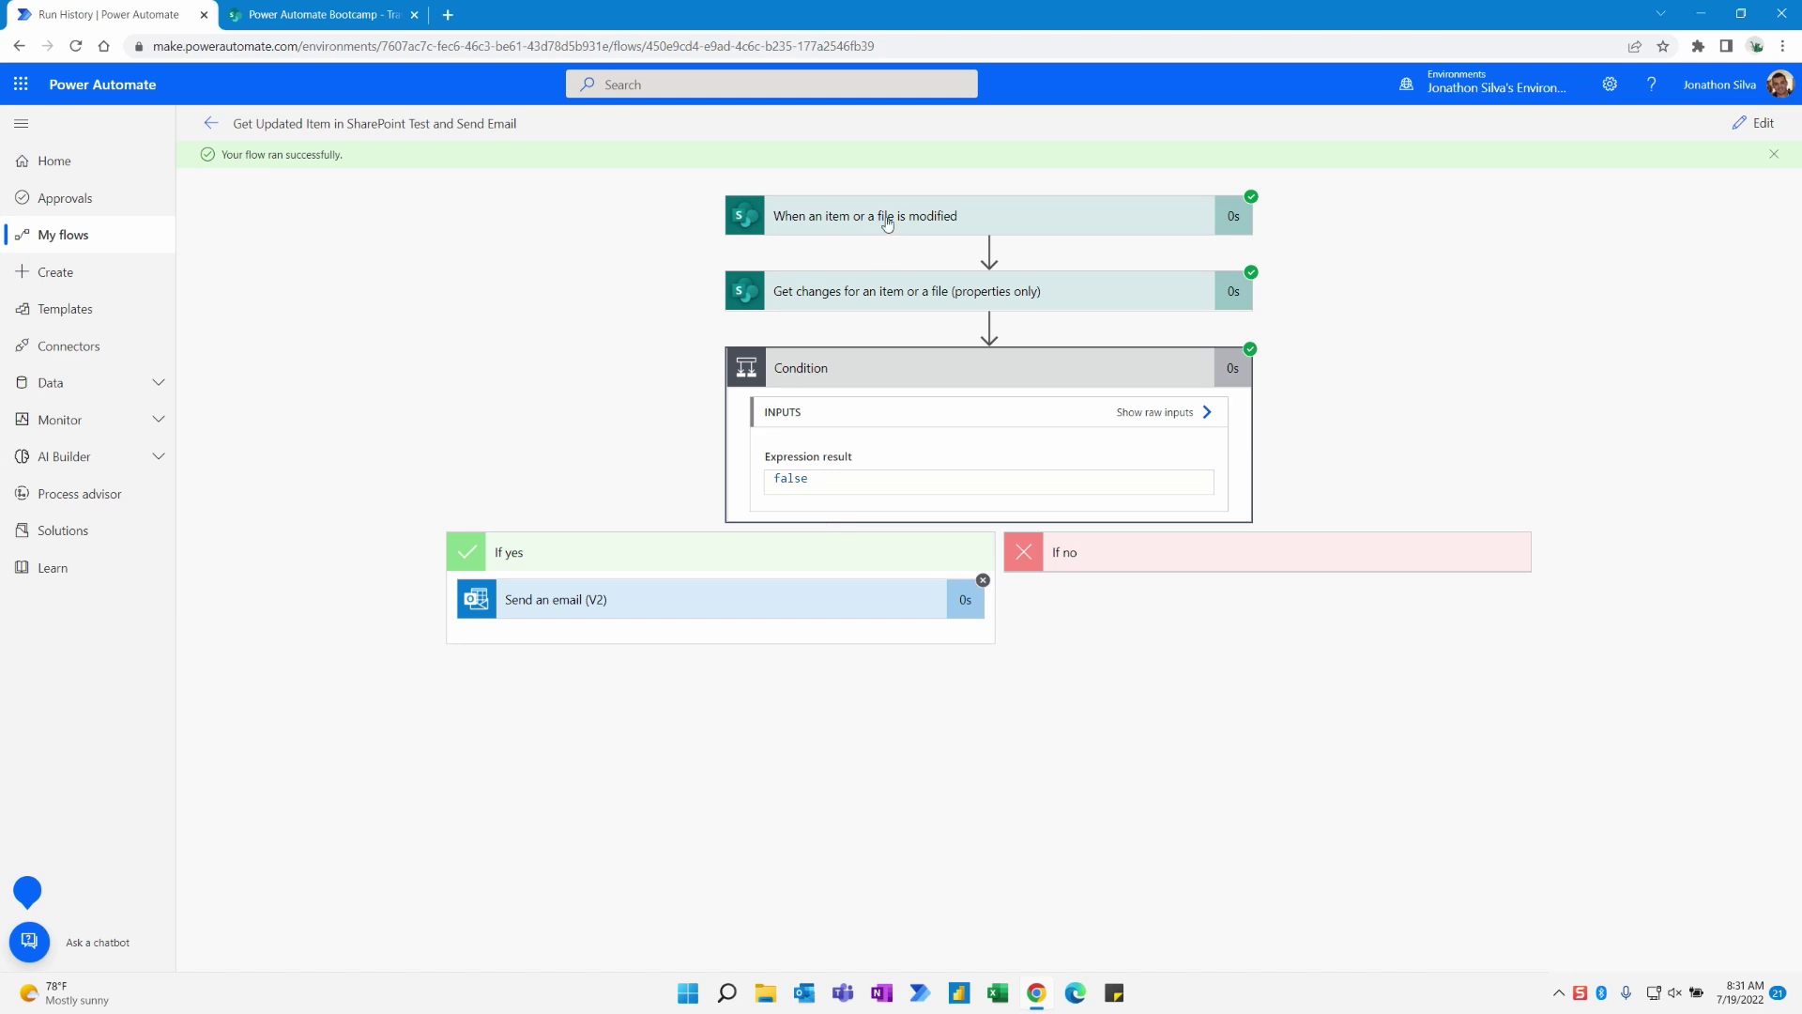
click(812, 606)
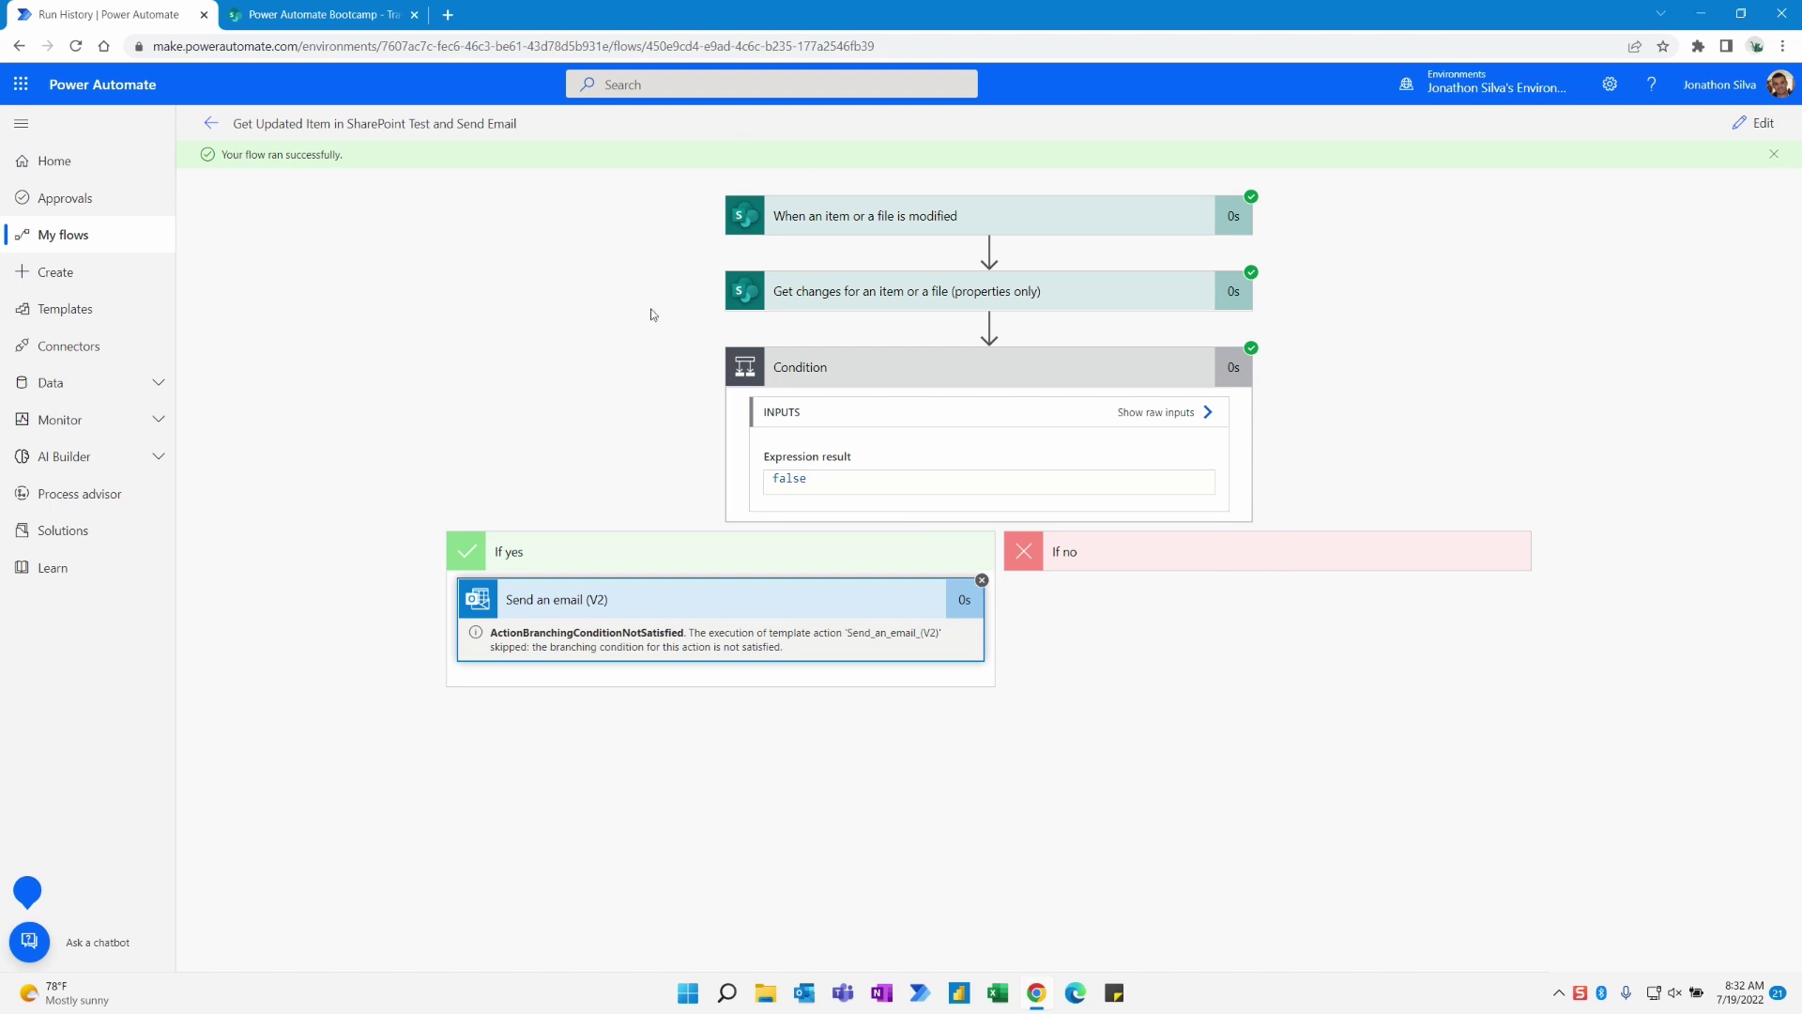
Dismiss the run's success banner, reopen the flow for editing and bring up the Test Flow options
click(346, 17)
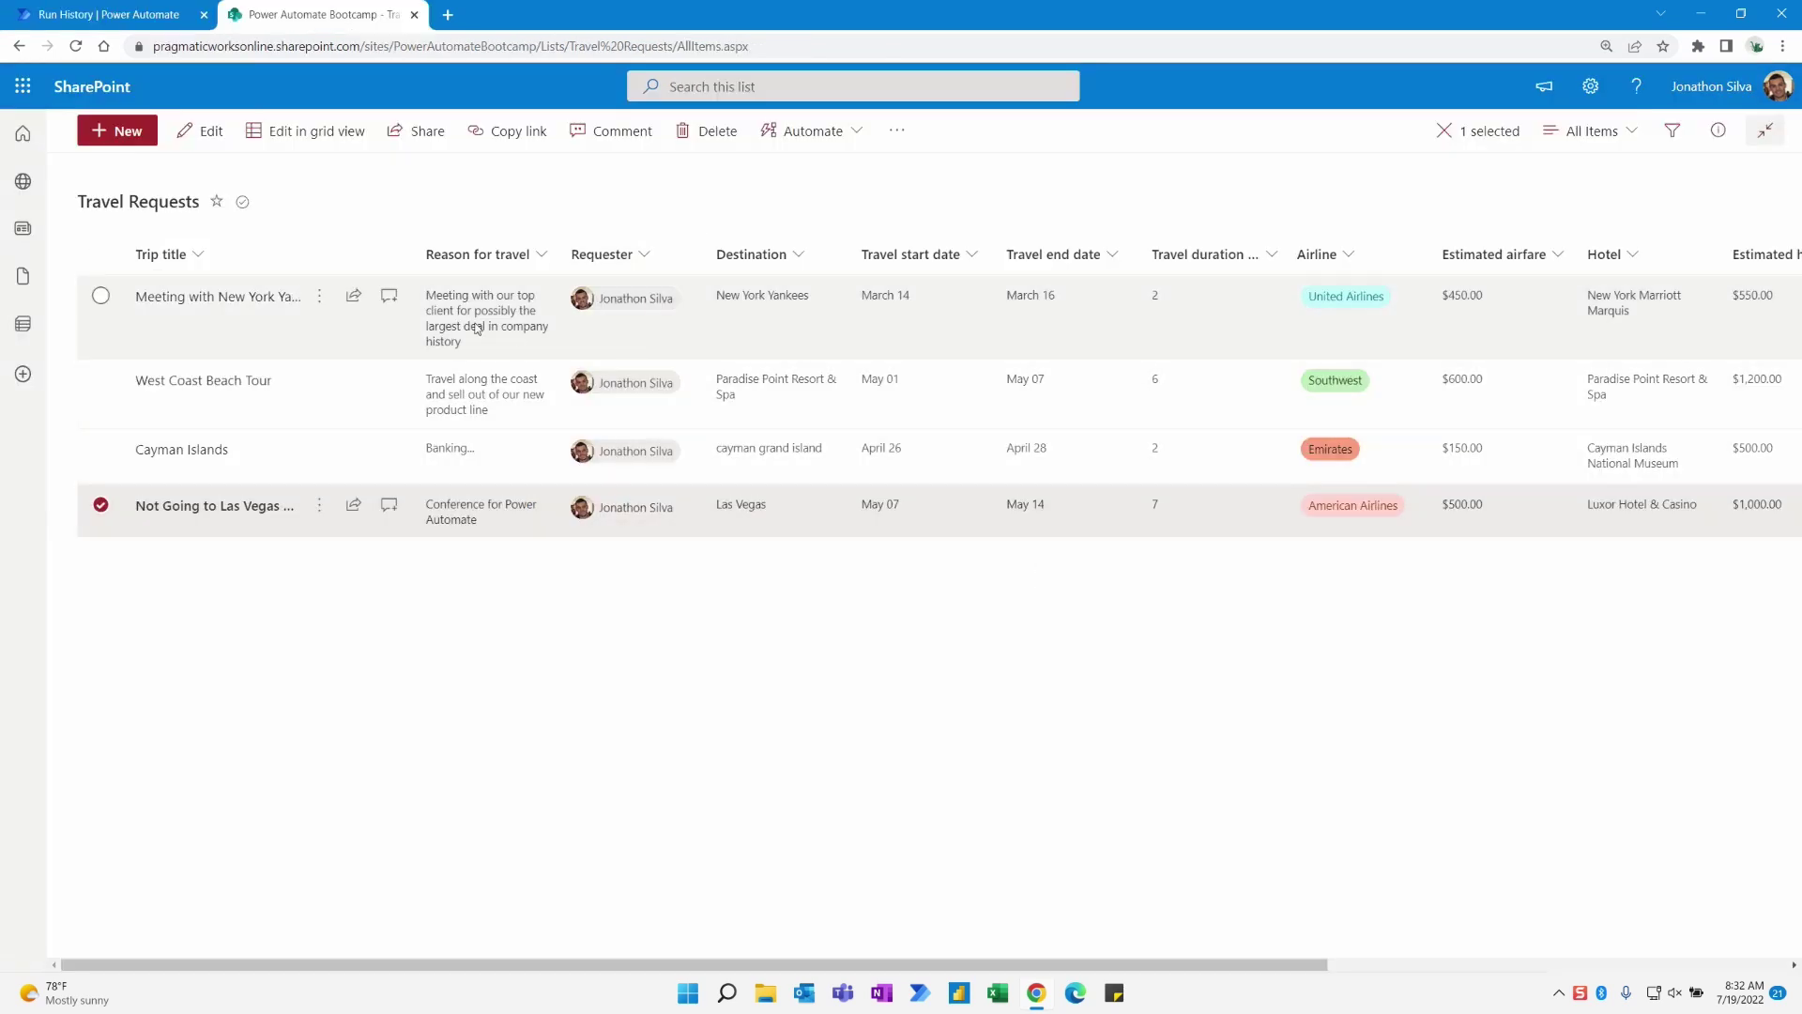
click(129, 12)
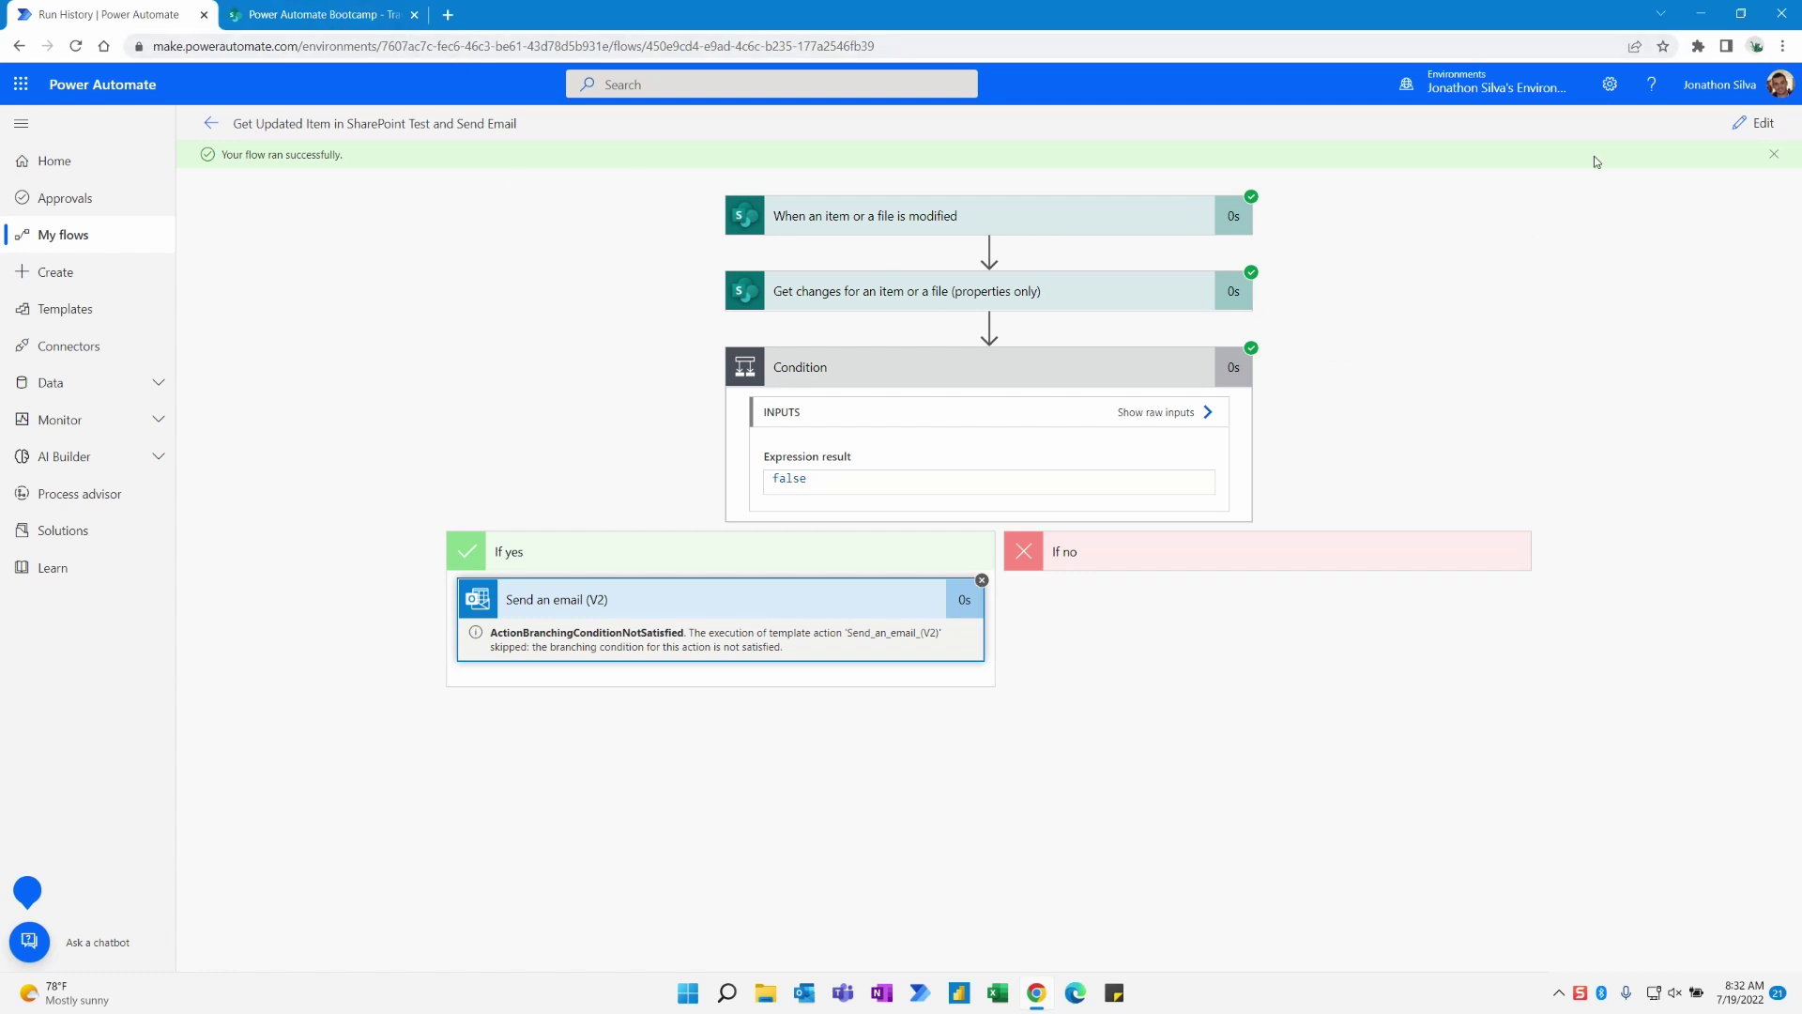
click(1774, 153)
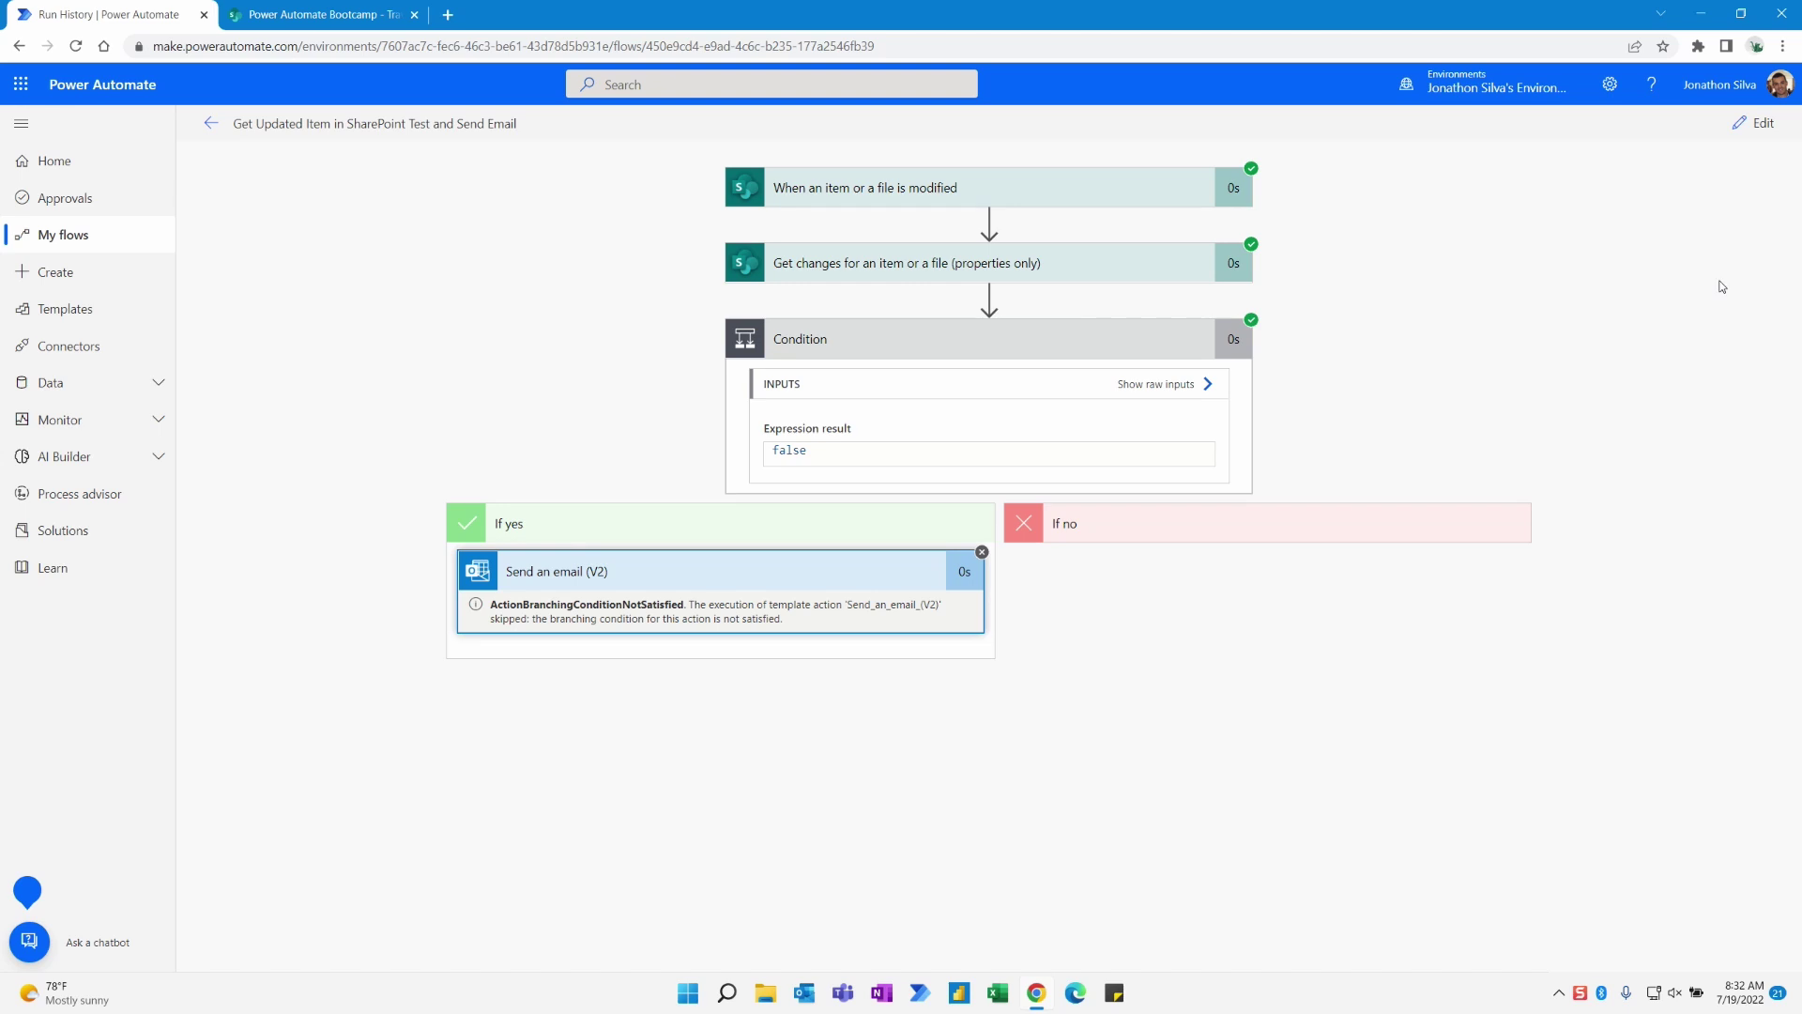
click(1762, 122)
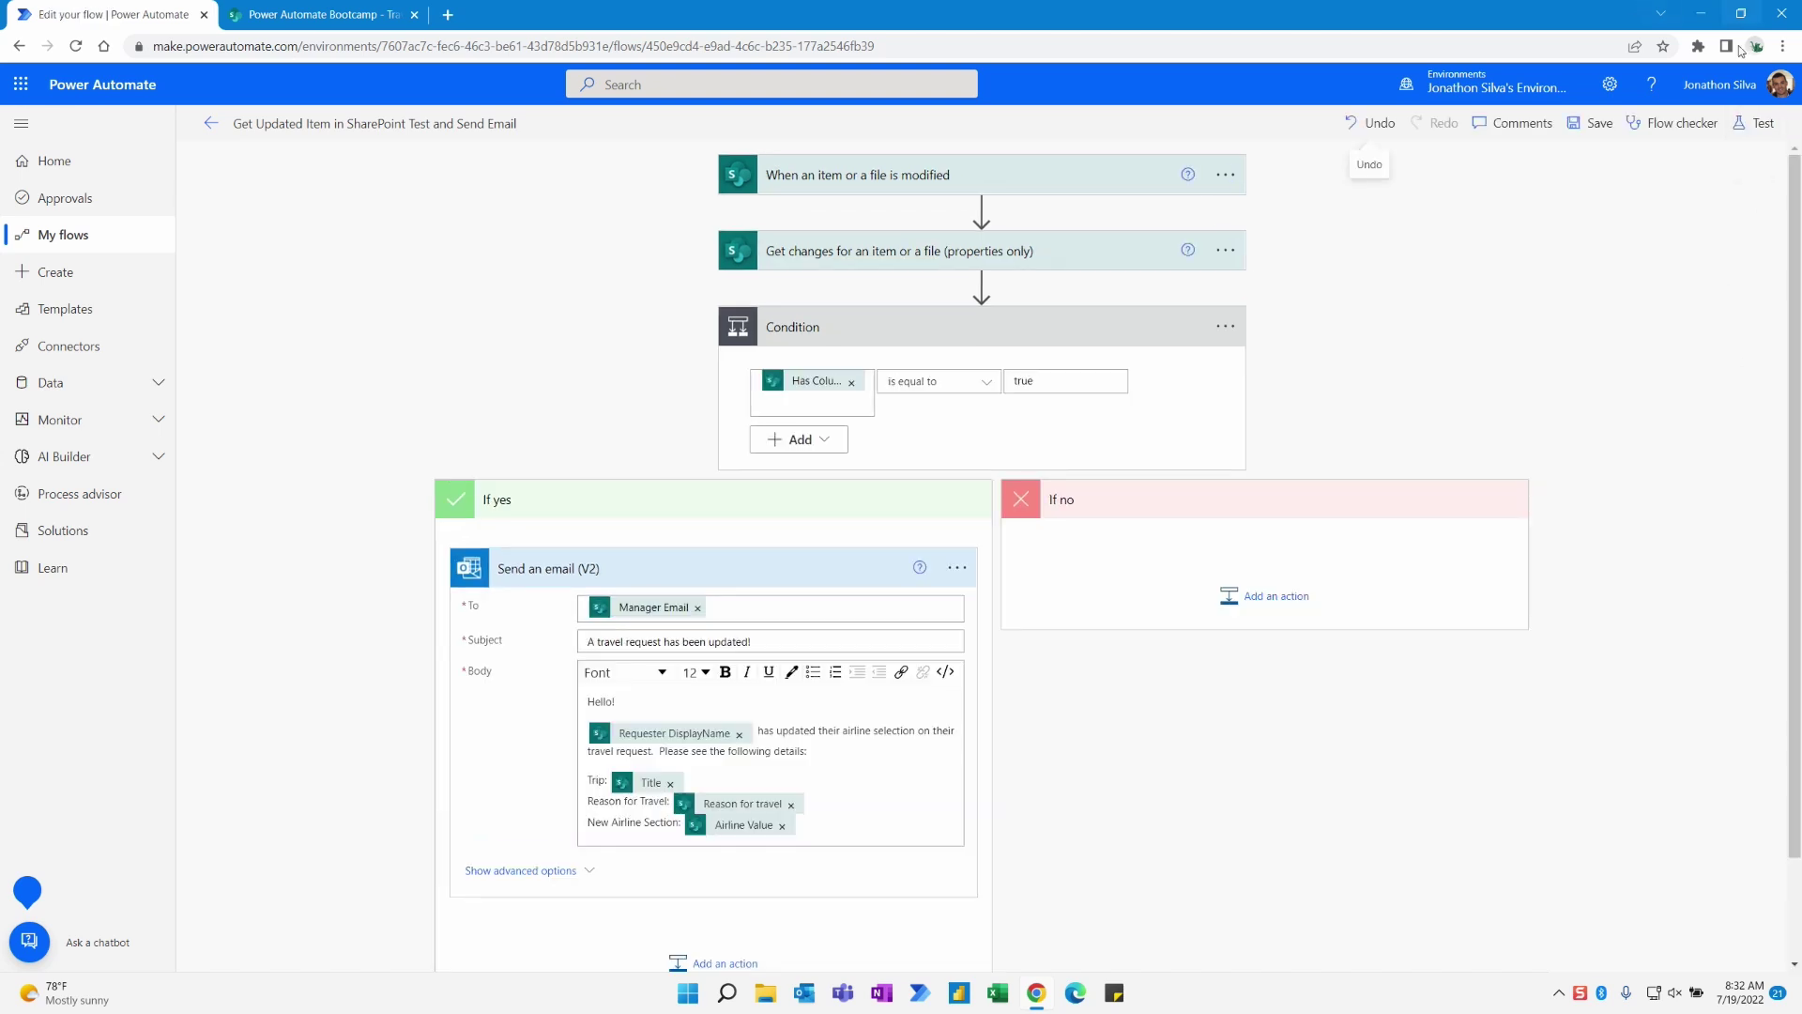
click(1746, 122)
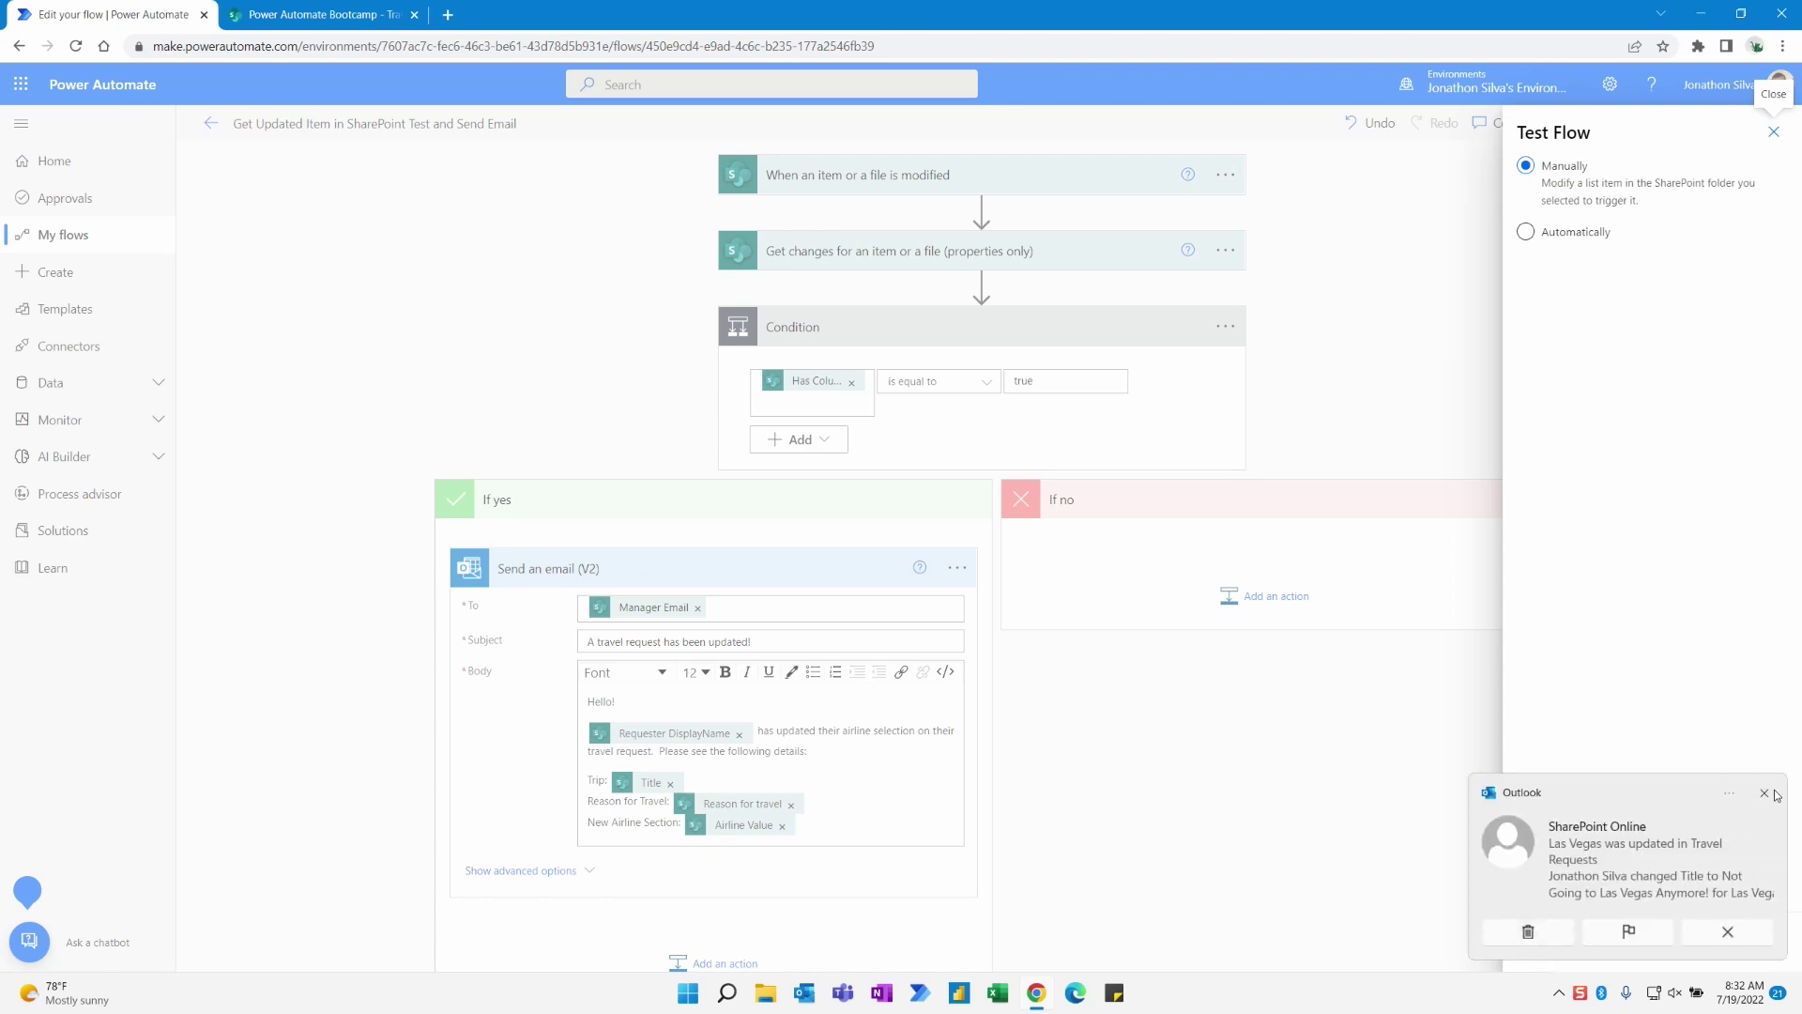
Open the SharePoint Online notification email about the Las Vegas item, read through it and close it
click(1656, 875)
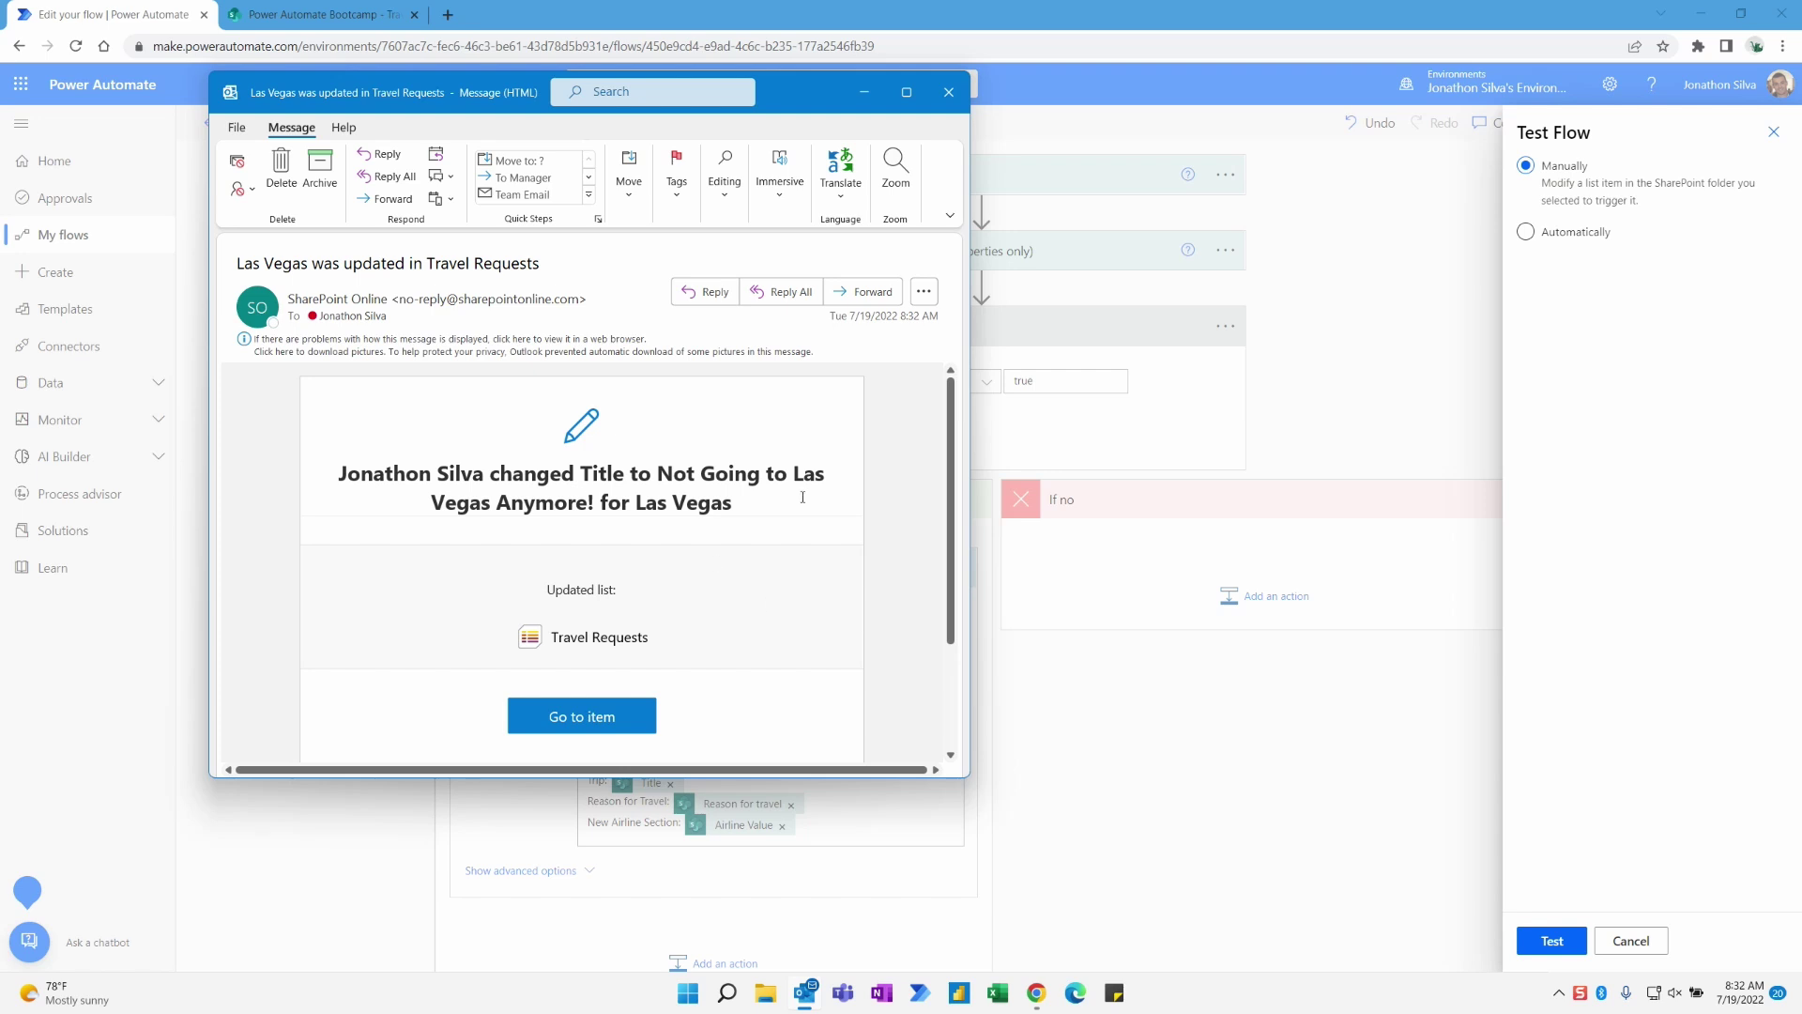
scroll(803, 496, down, 3)
scroll(803, 497, up, 3)
click(948, 92)
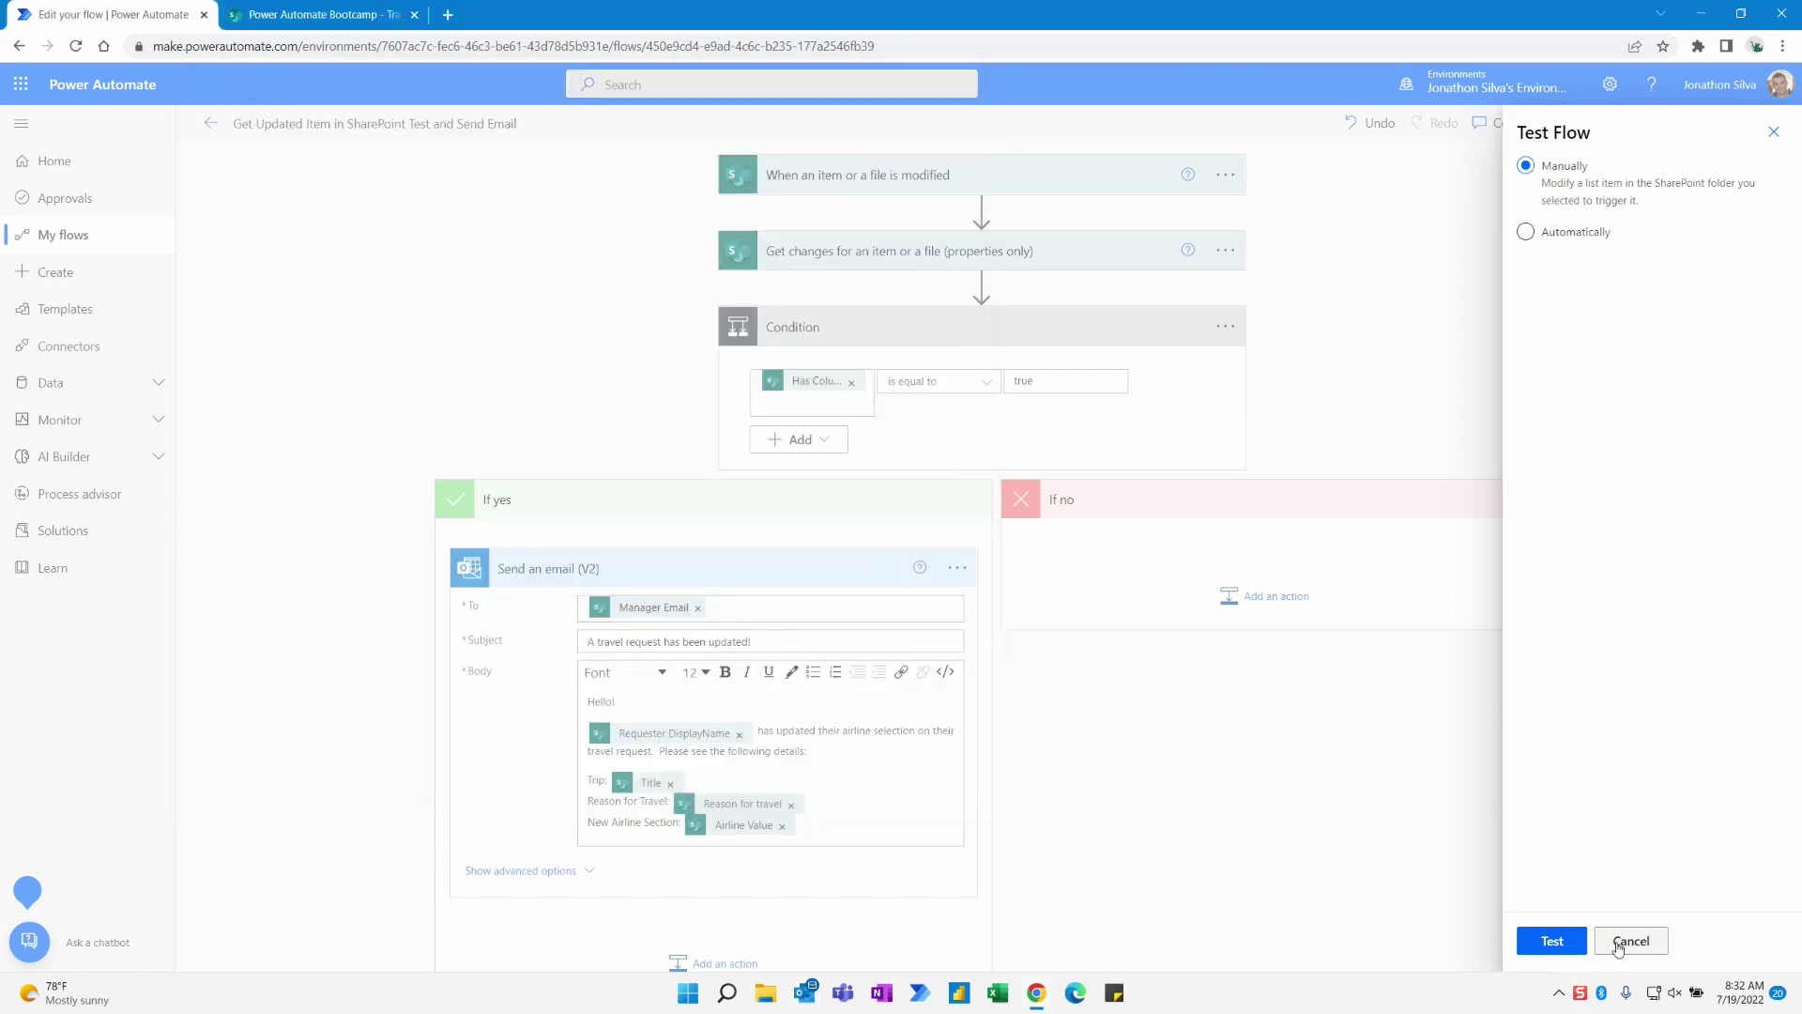
Start the manual test, switch to SharePoint, change the West Coast Beach Tour item's airline to British Airways and save it
click(1552, 941)
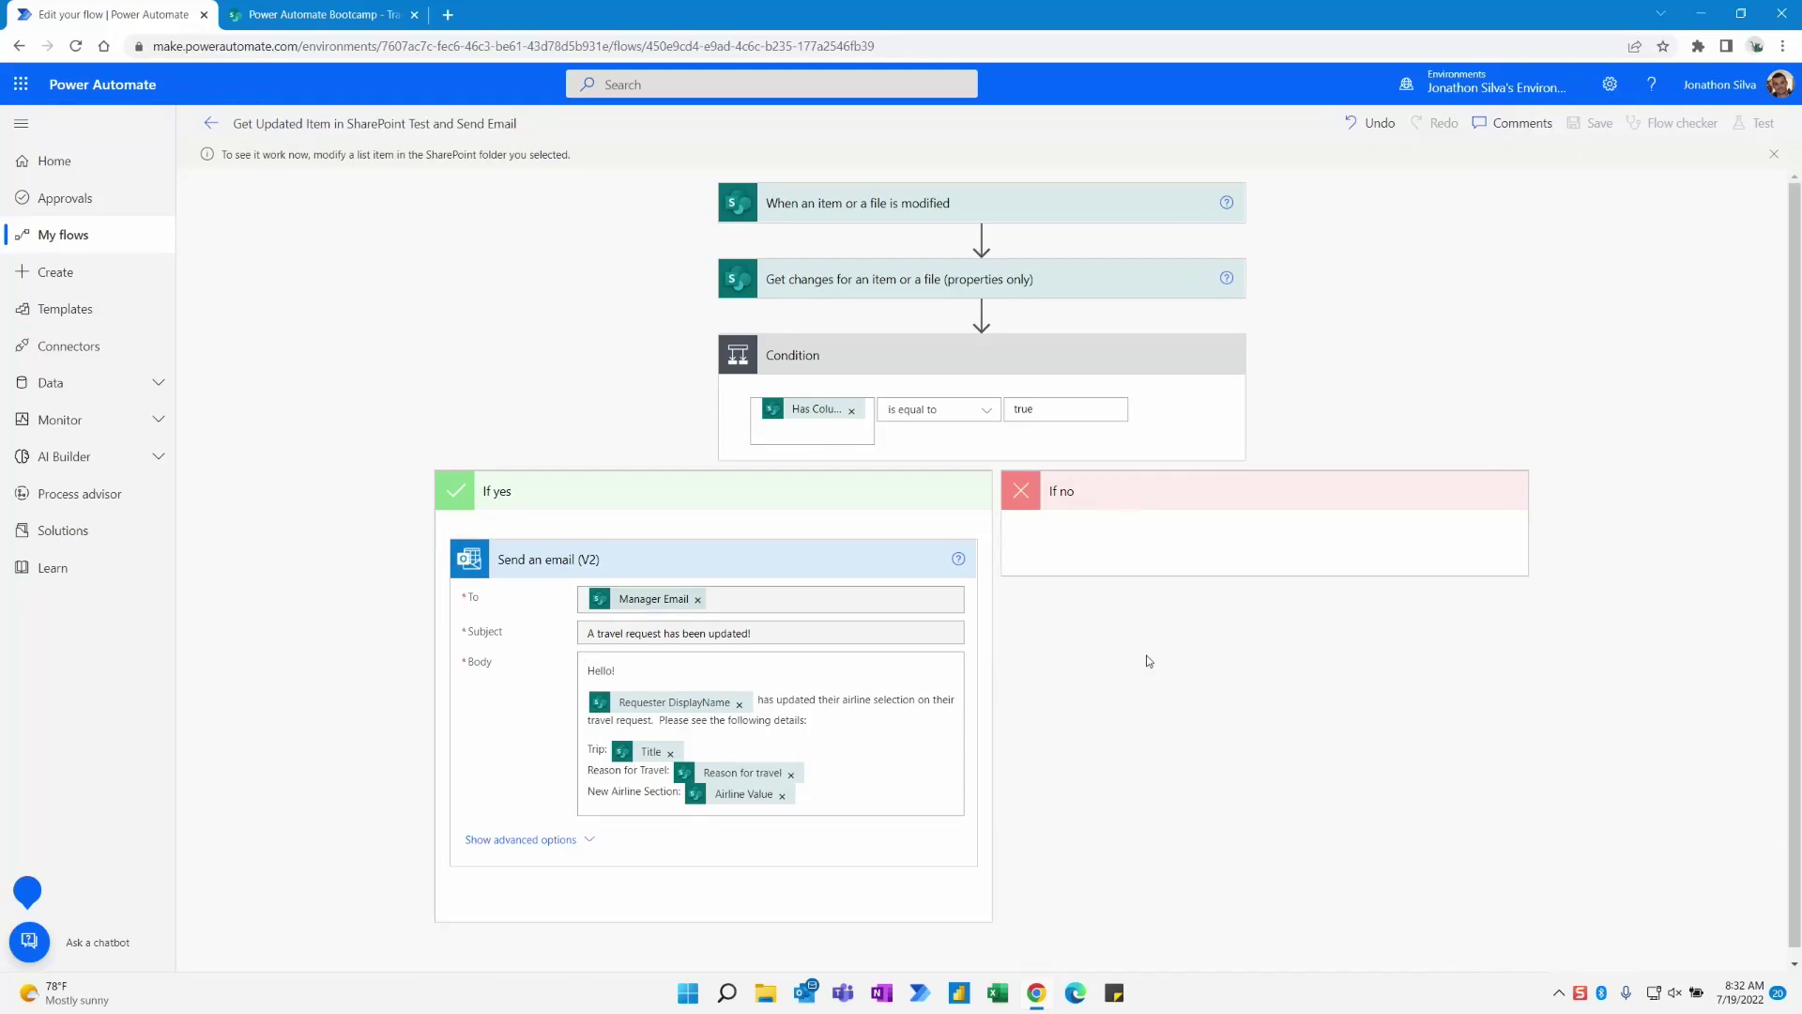
click(320, 10)
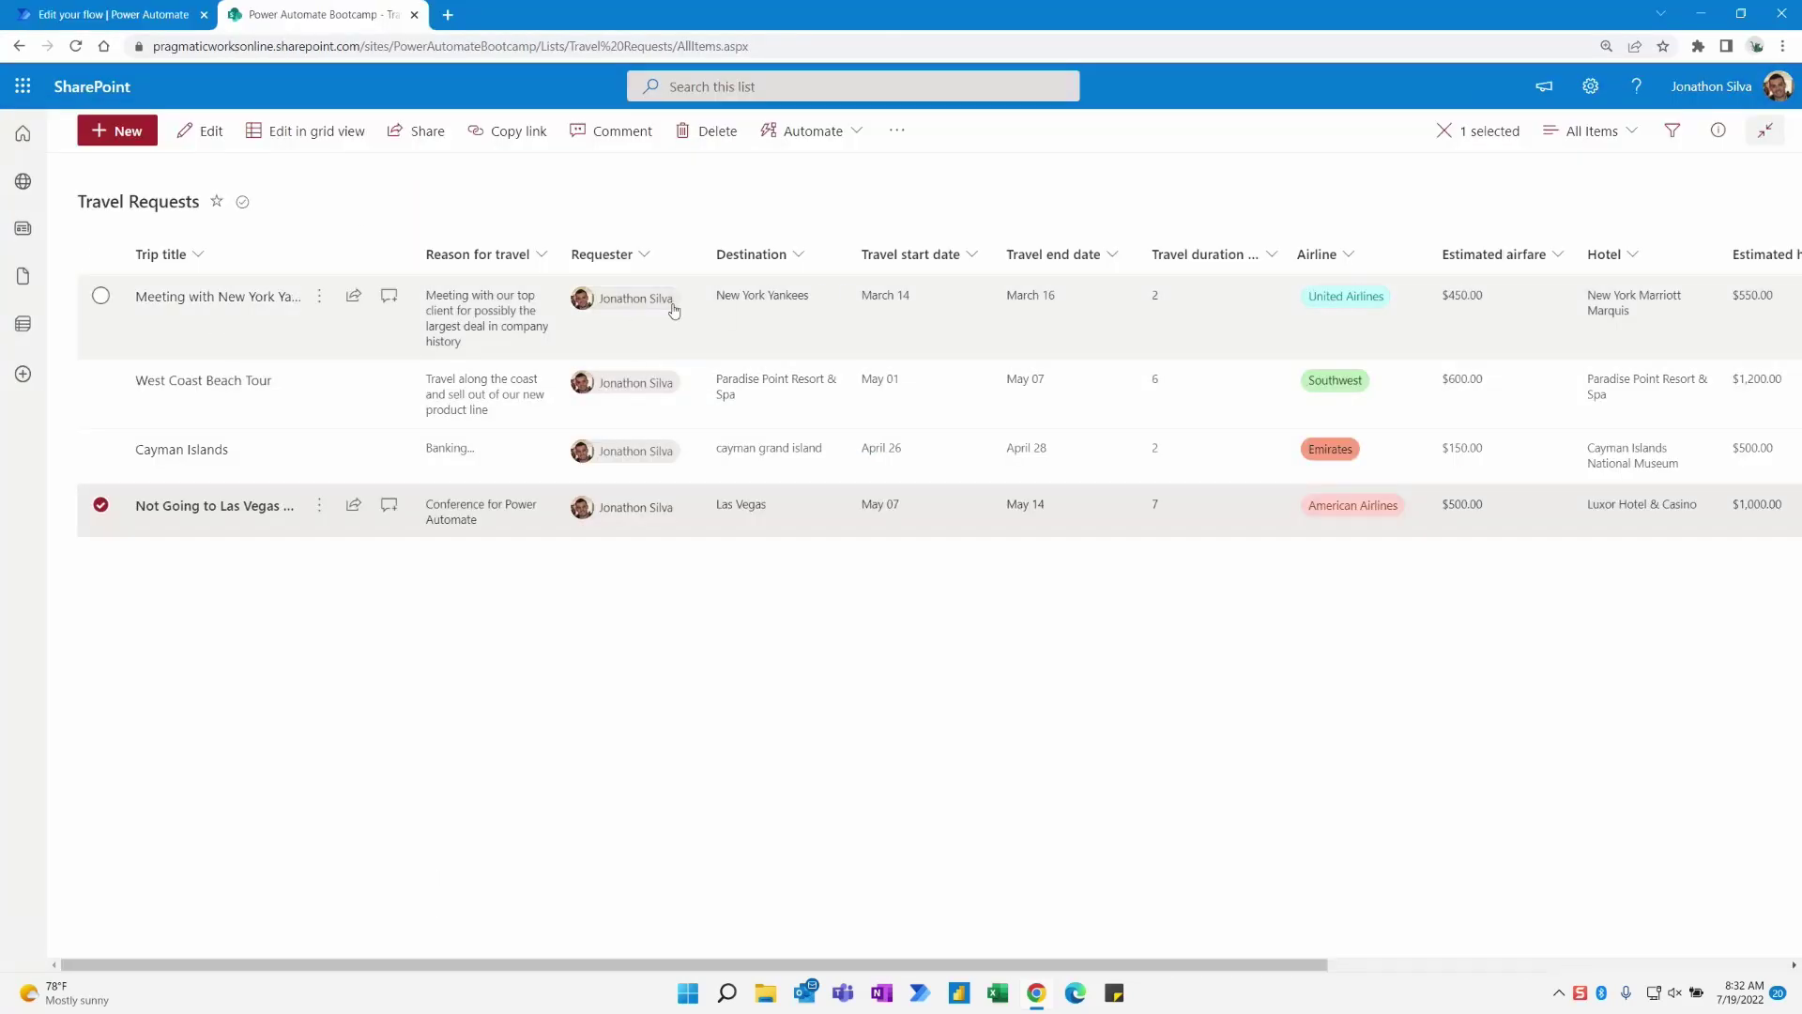
click(100, 505)
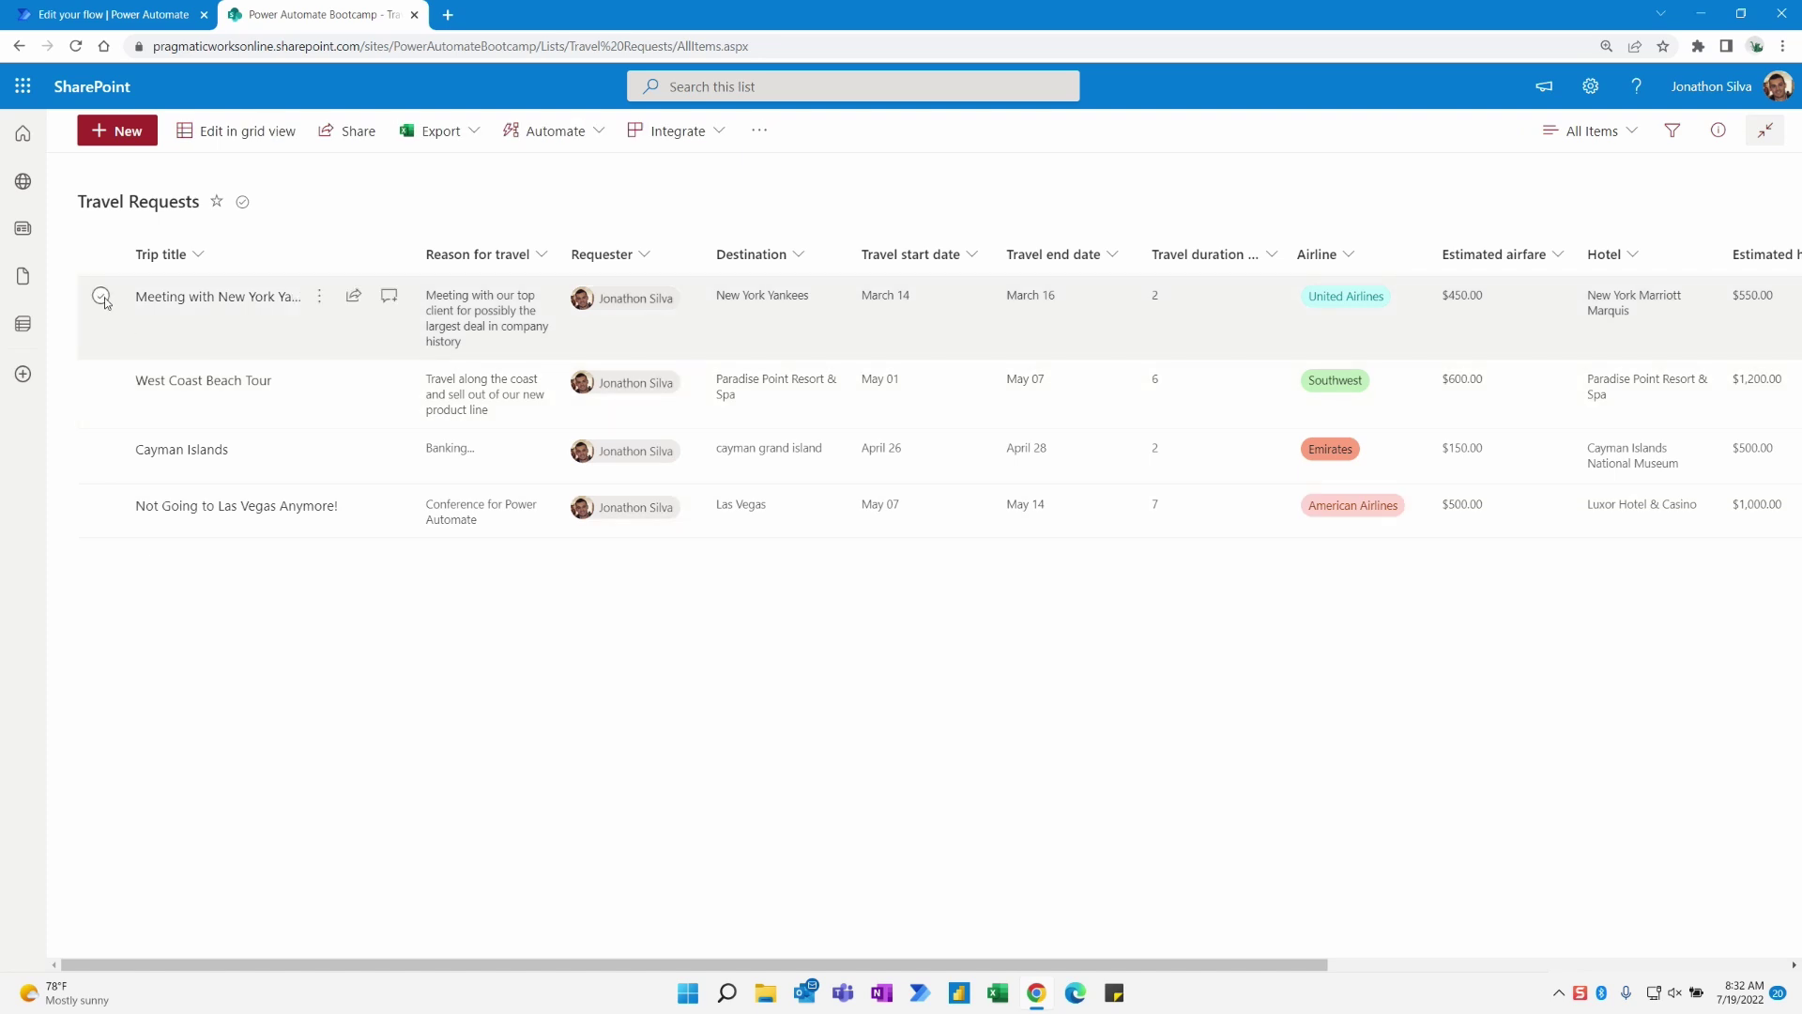
click(100, 380)
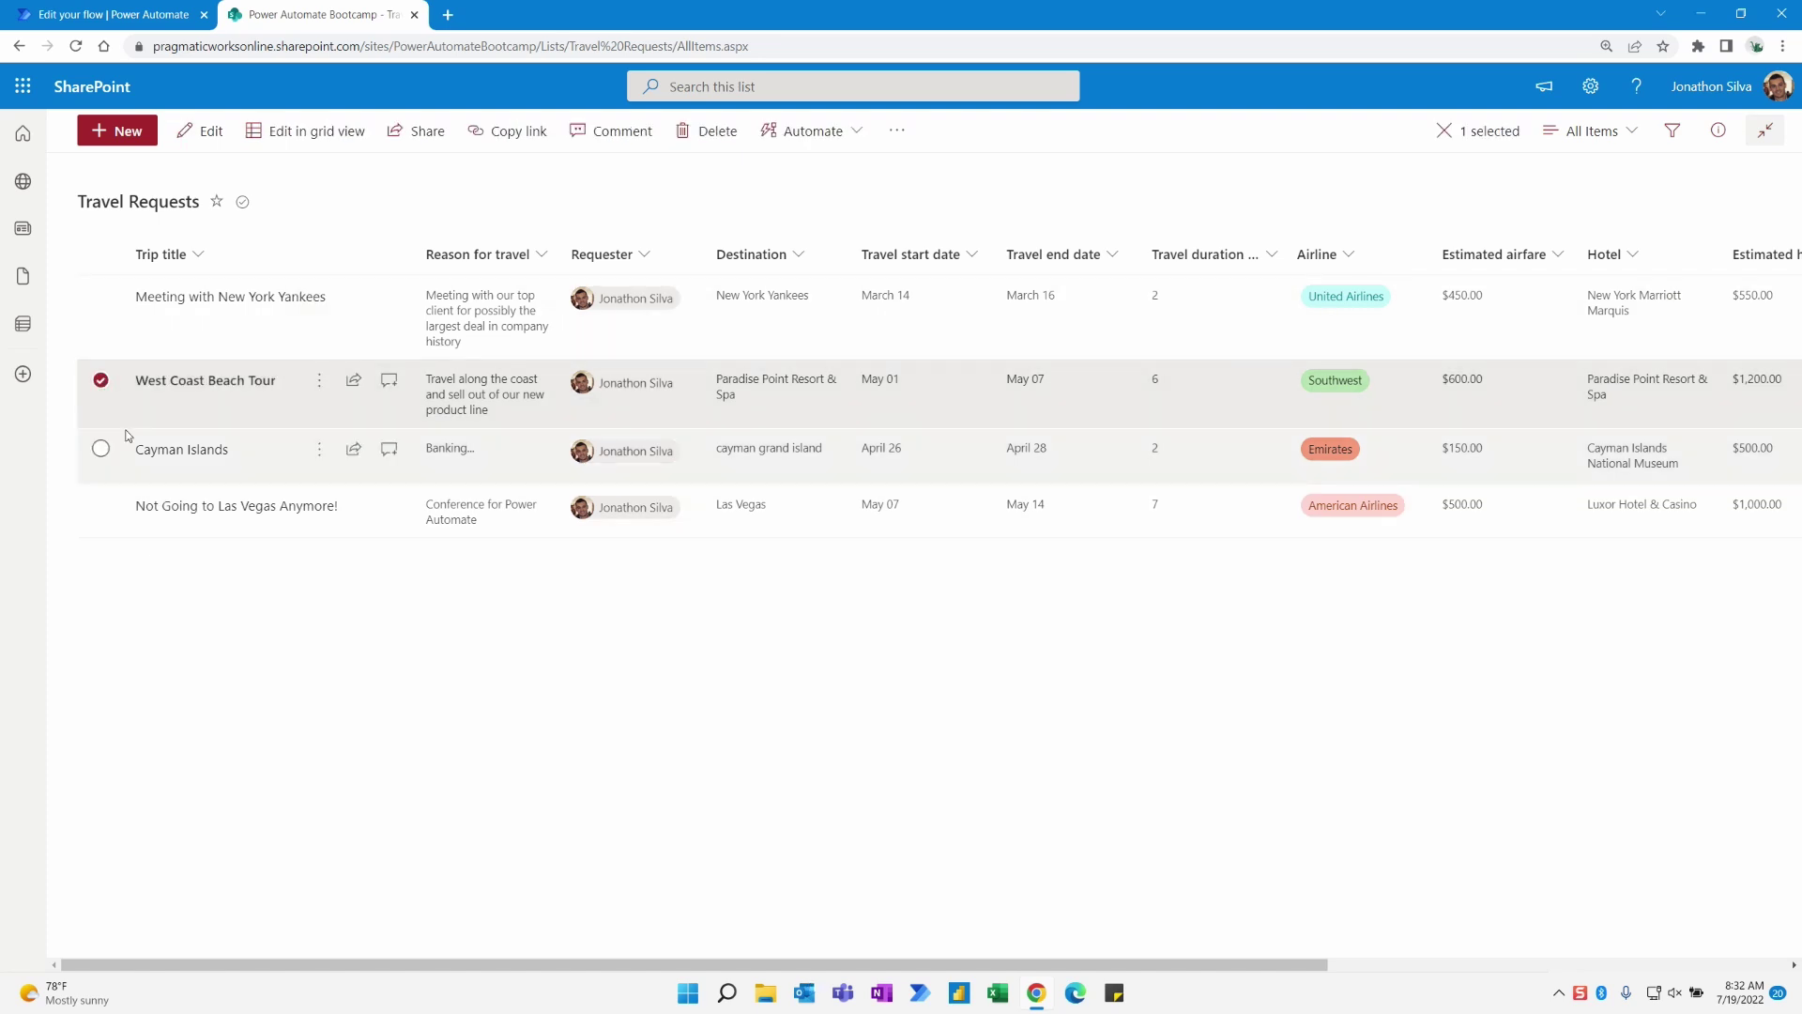
click(201, 130)
scroll(1245, 776, down, 4)
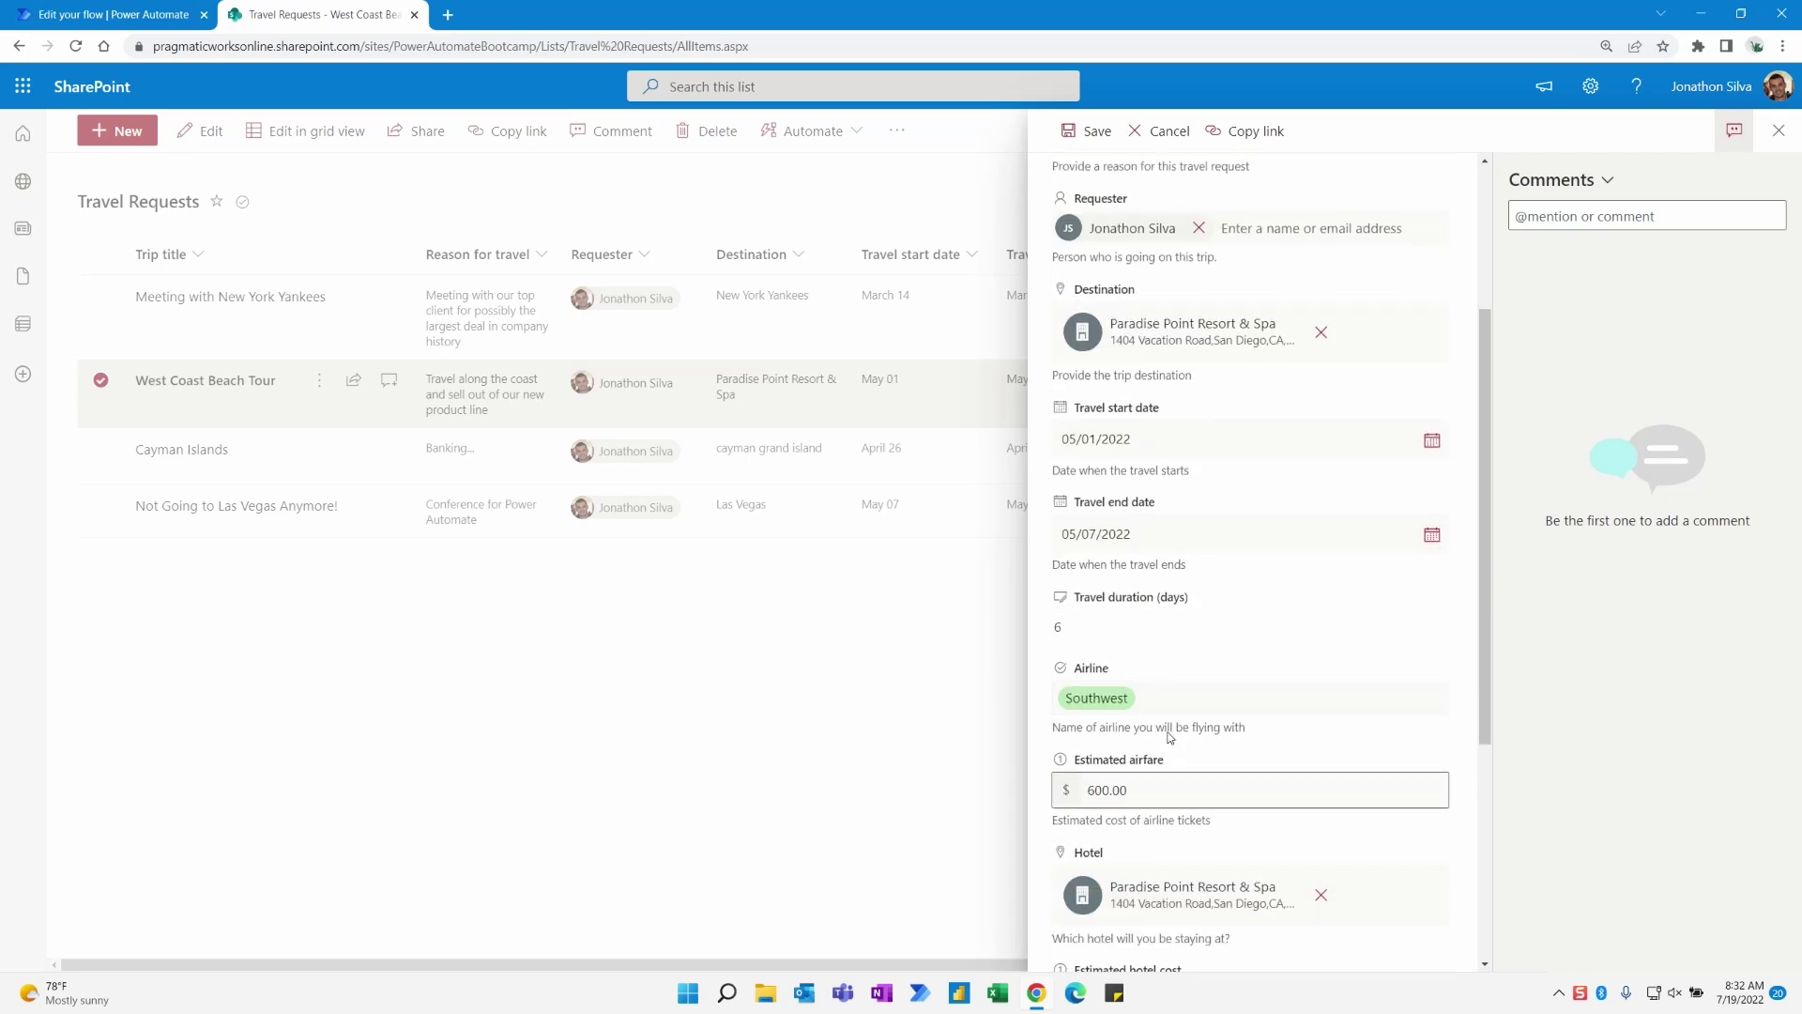
click(1150, 615)
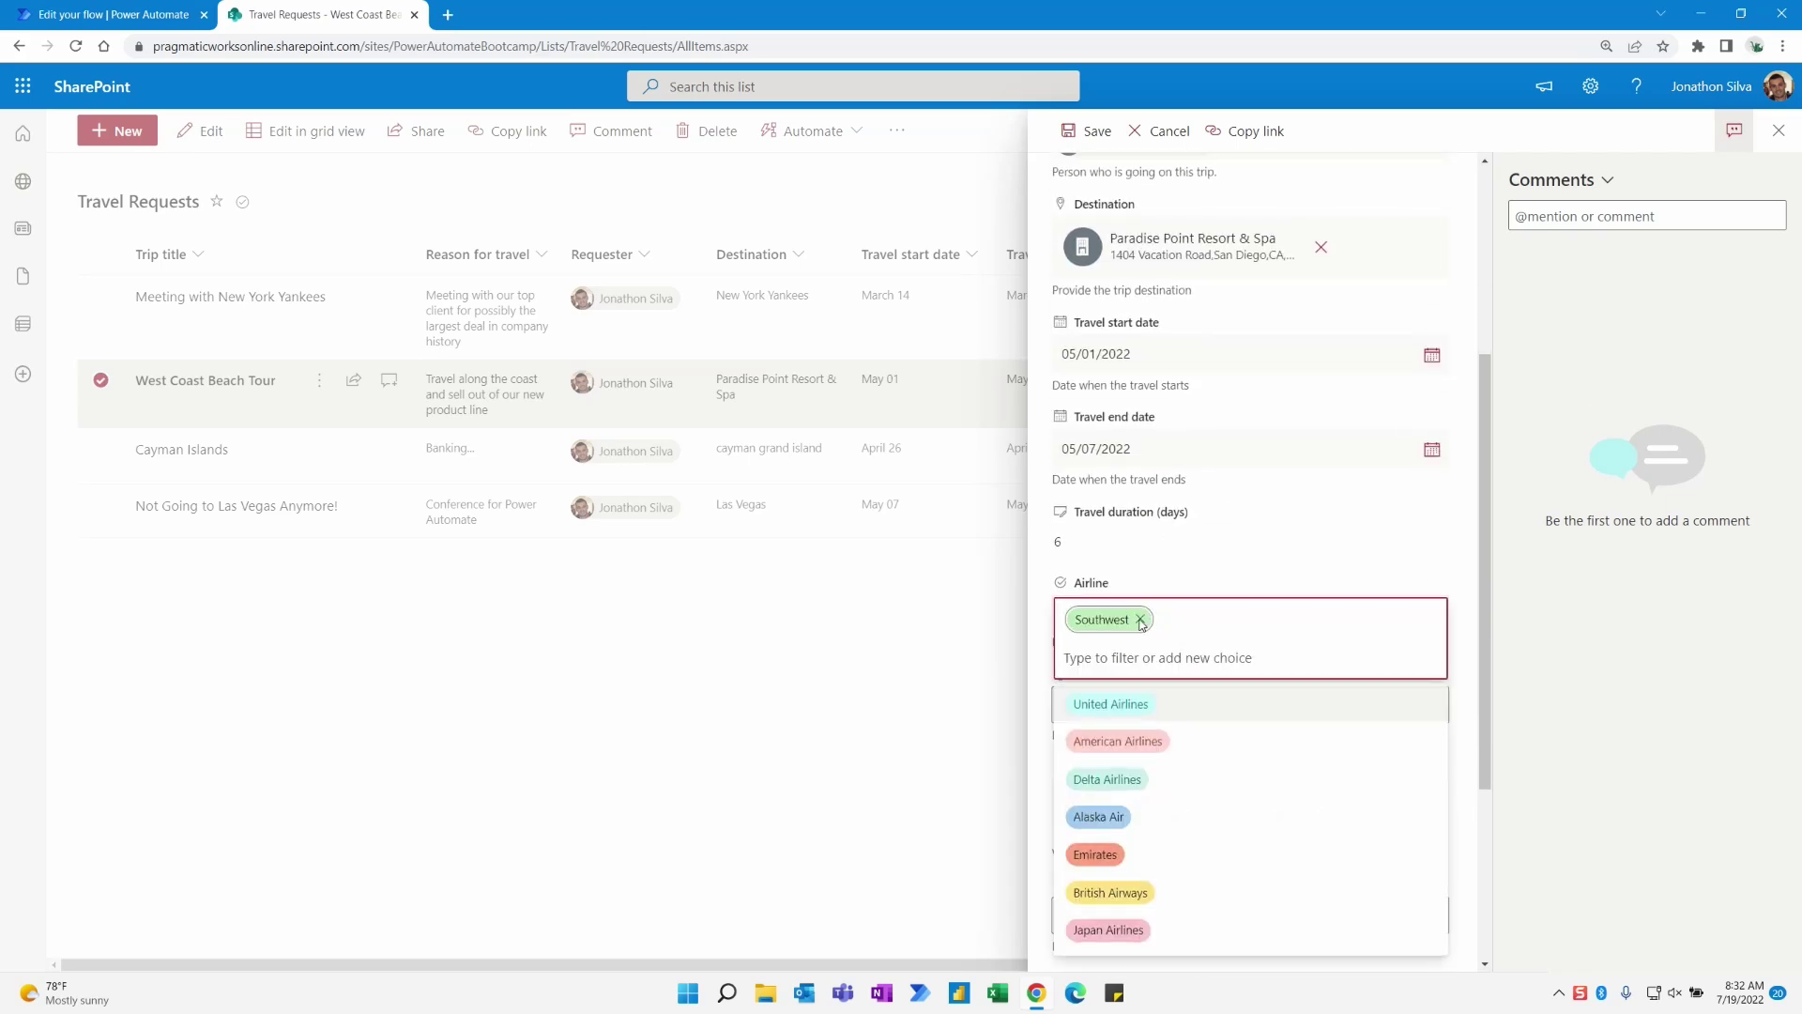
click(1141, 618)
click(1154, 627)
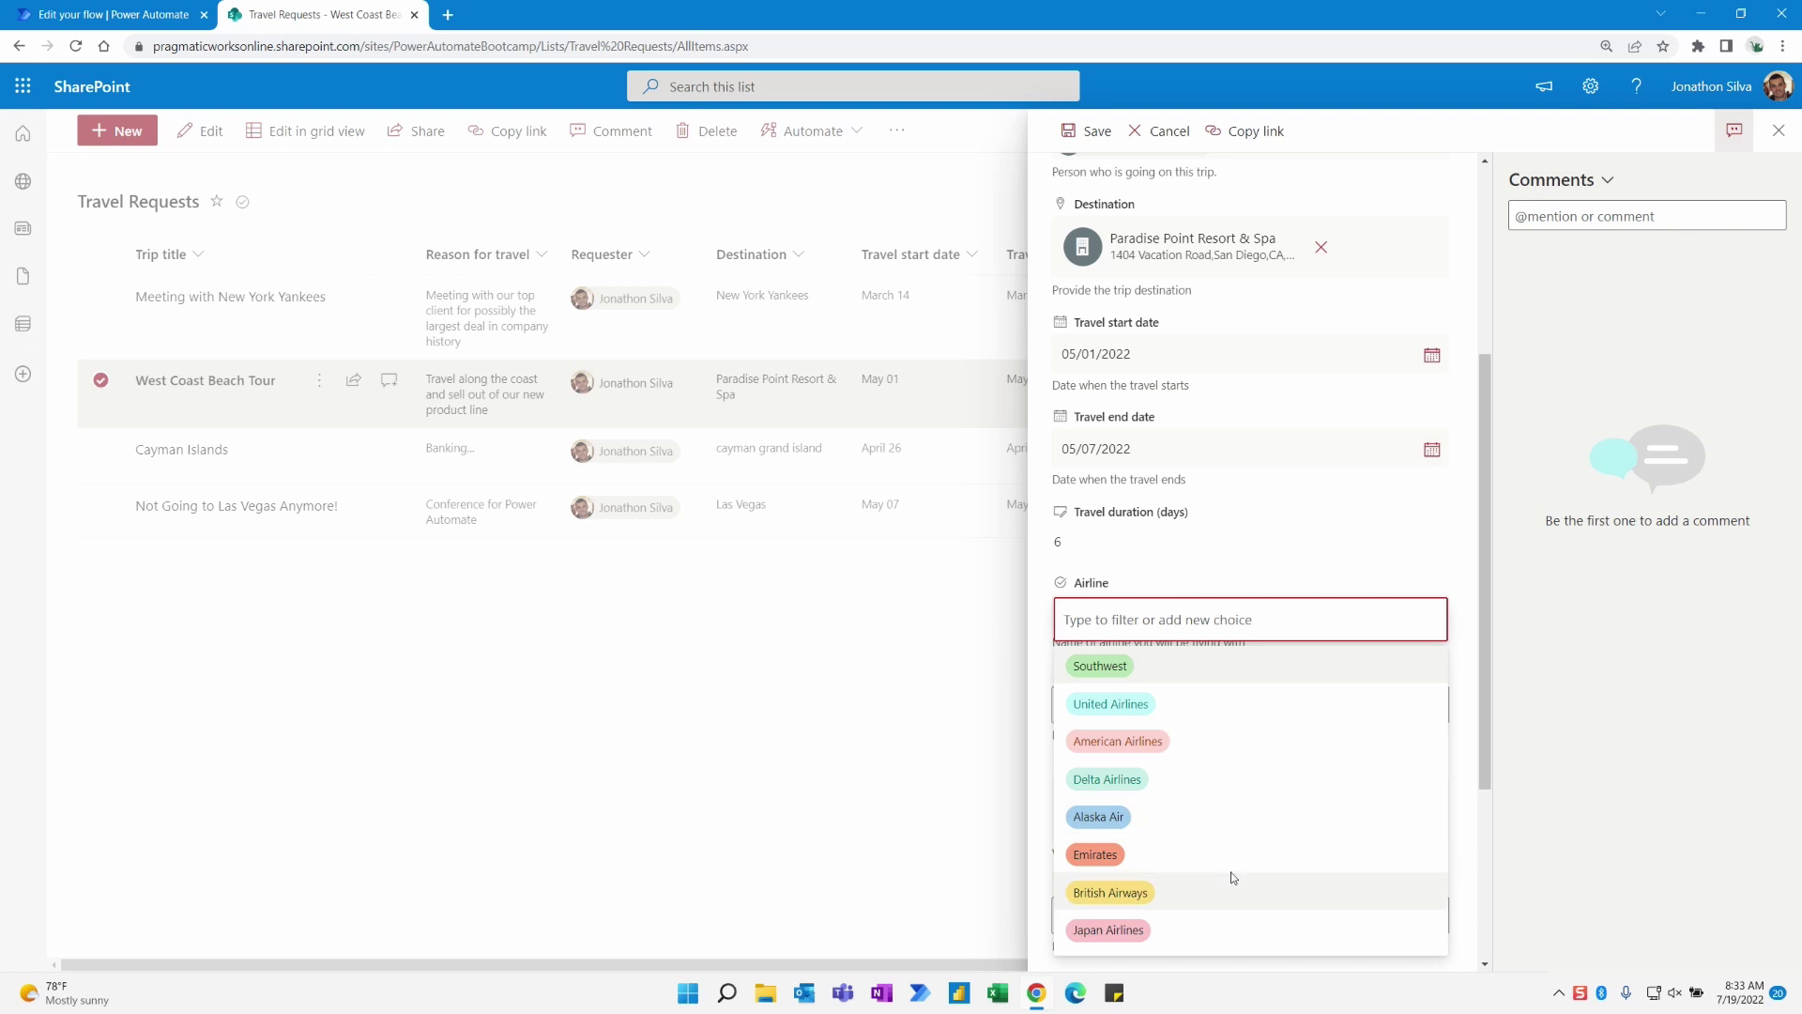
click(1180, 896)
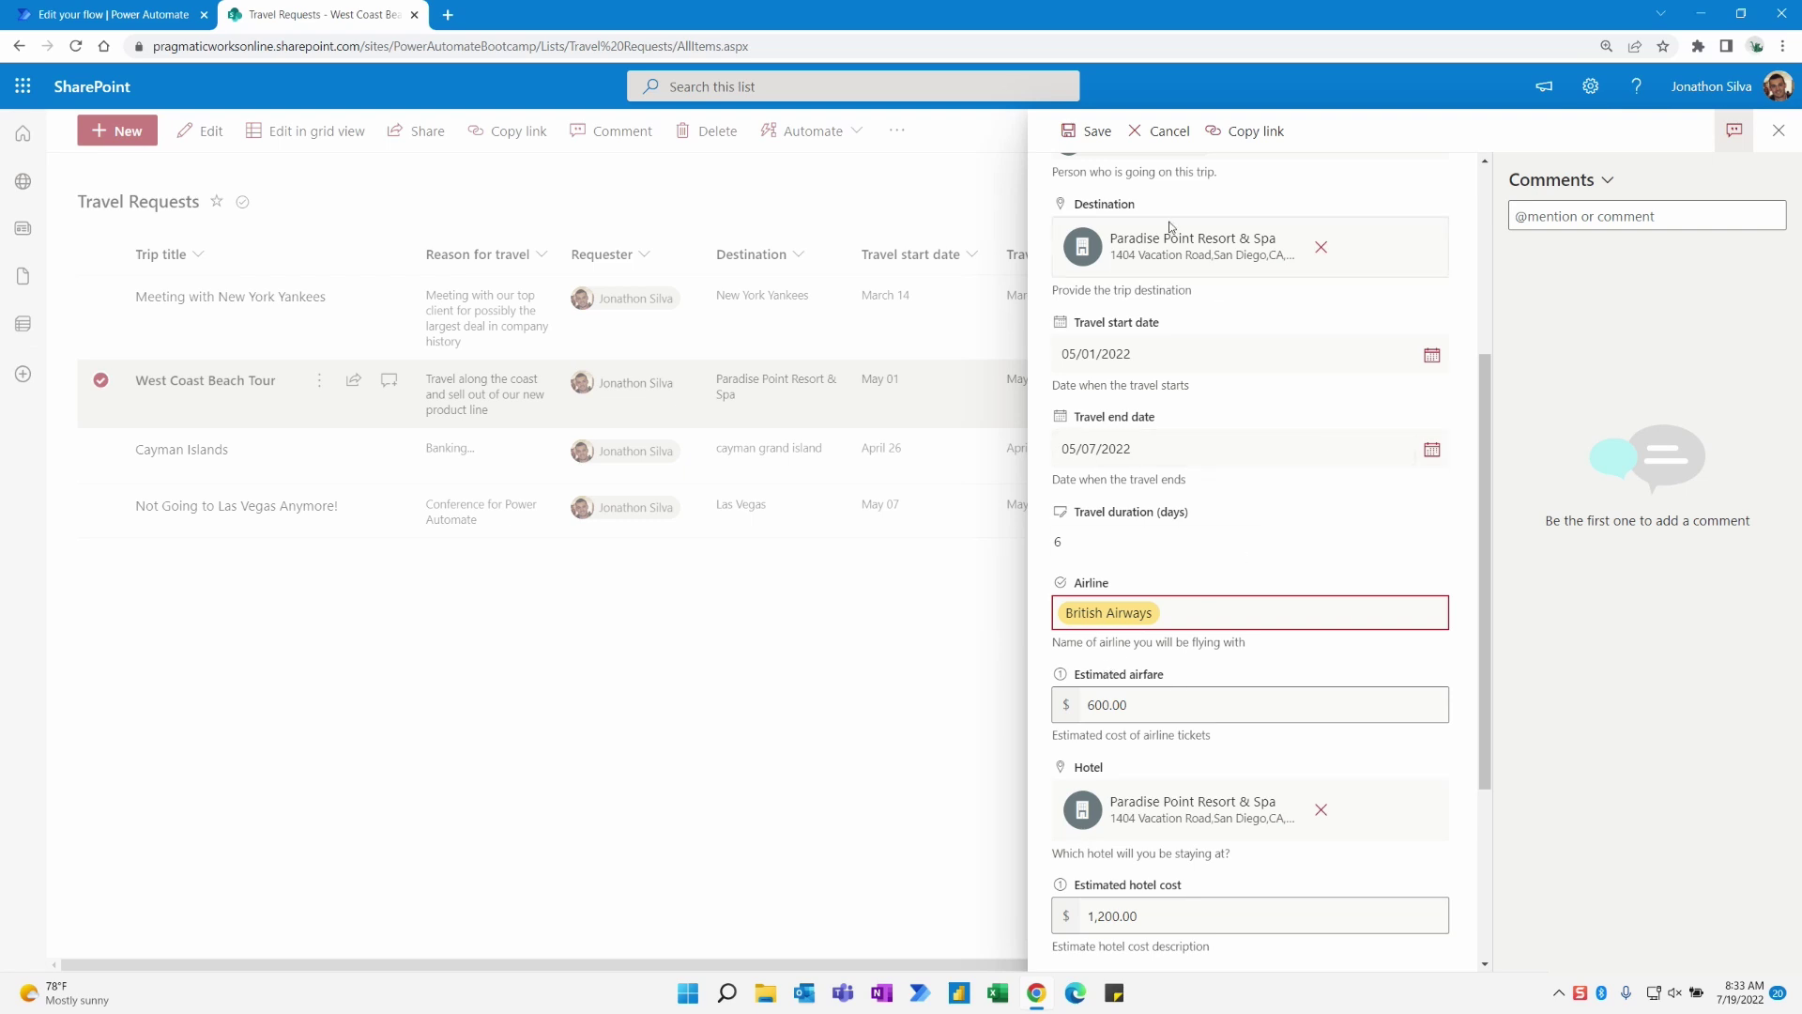
click(1091, 131)
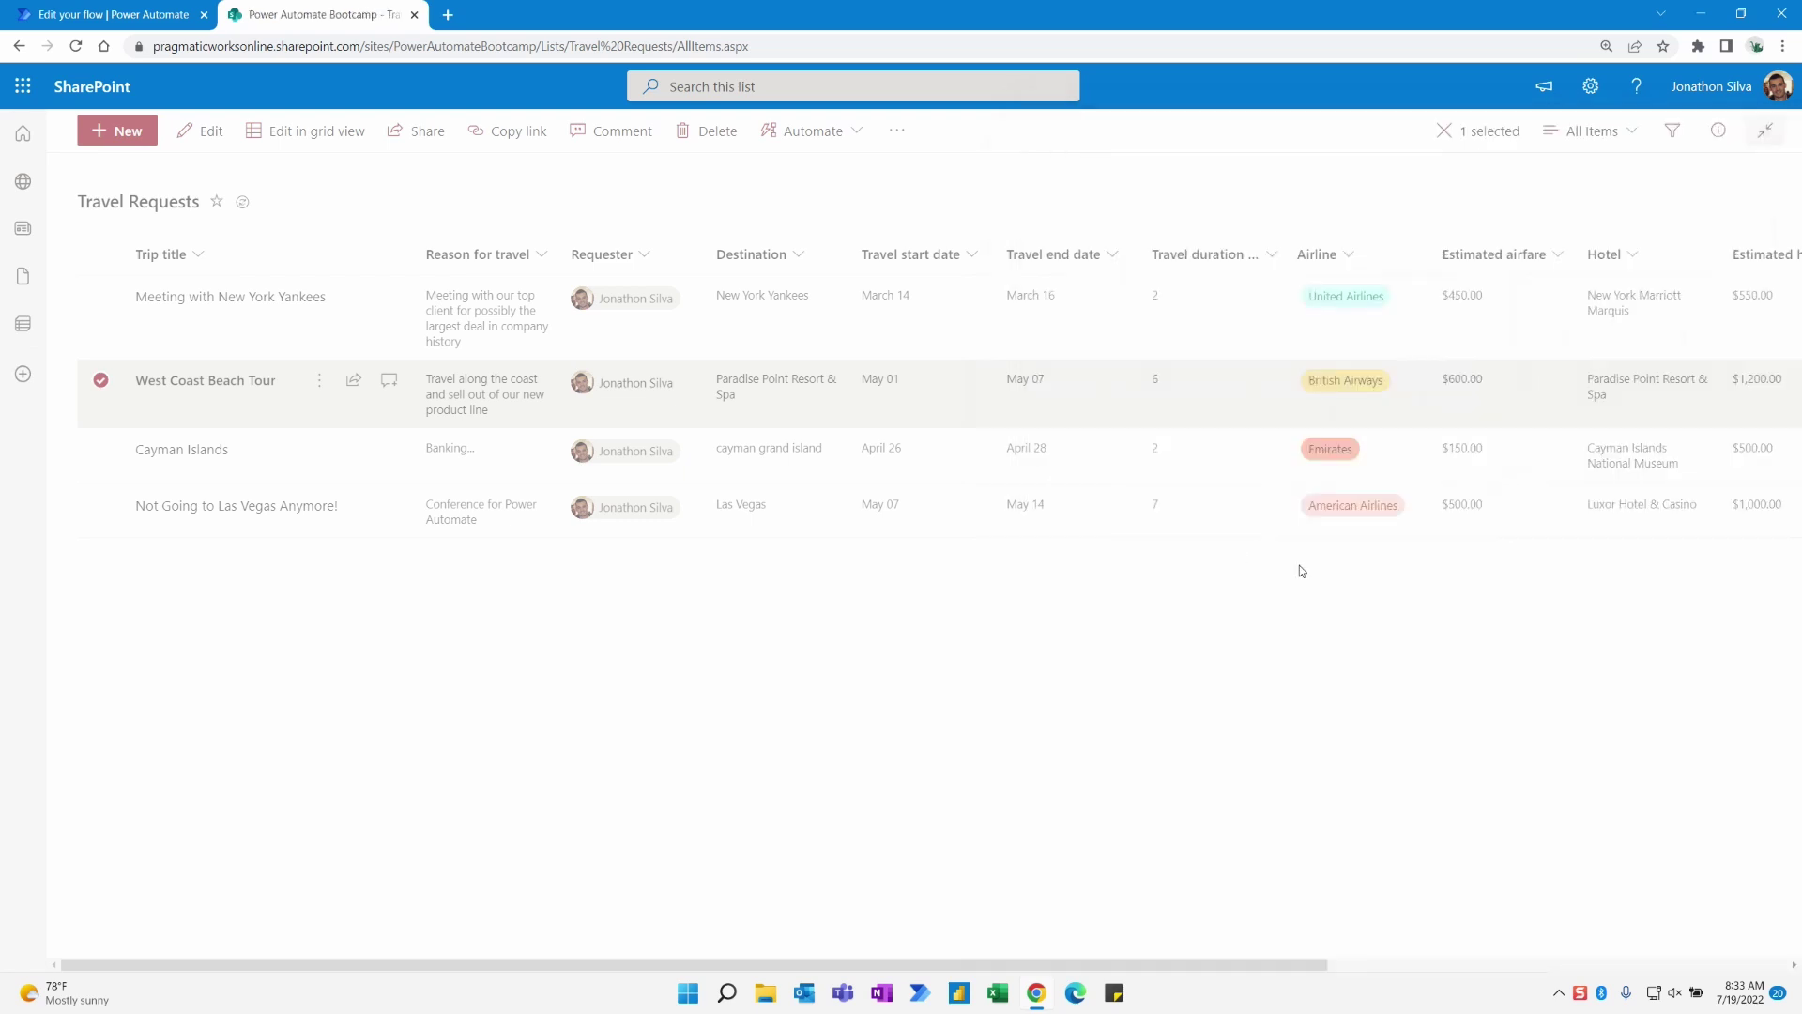
Switch back to Power Automate and examine the run's Condition result and the Send an email (V2) inputs
click(94, 11)
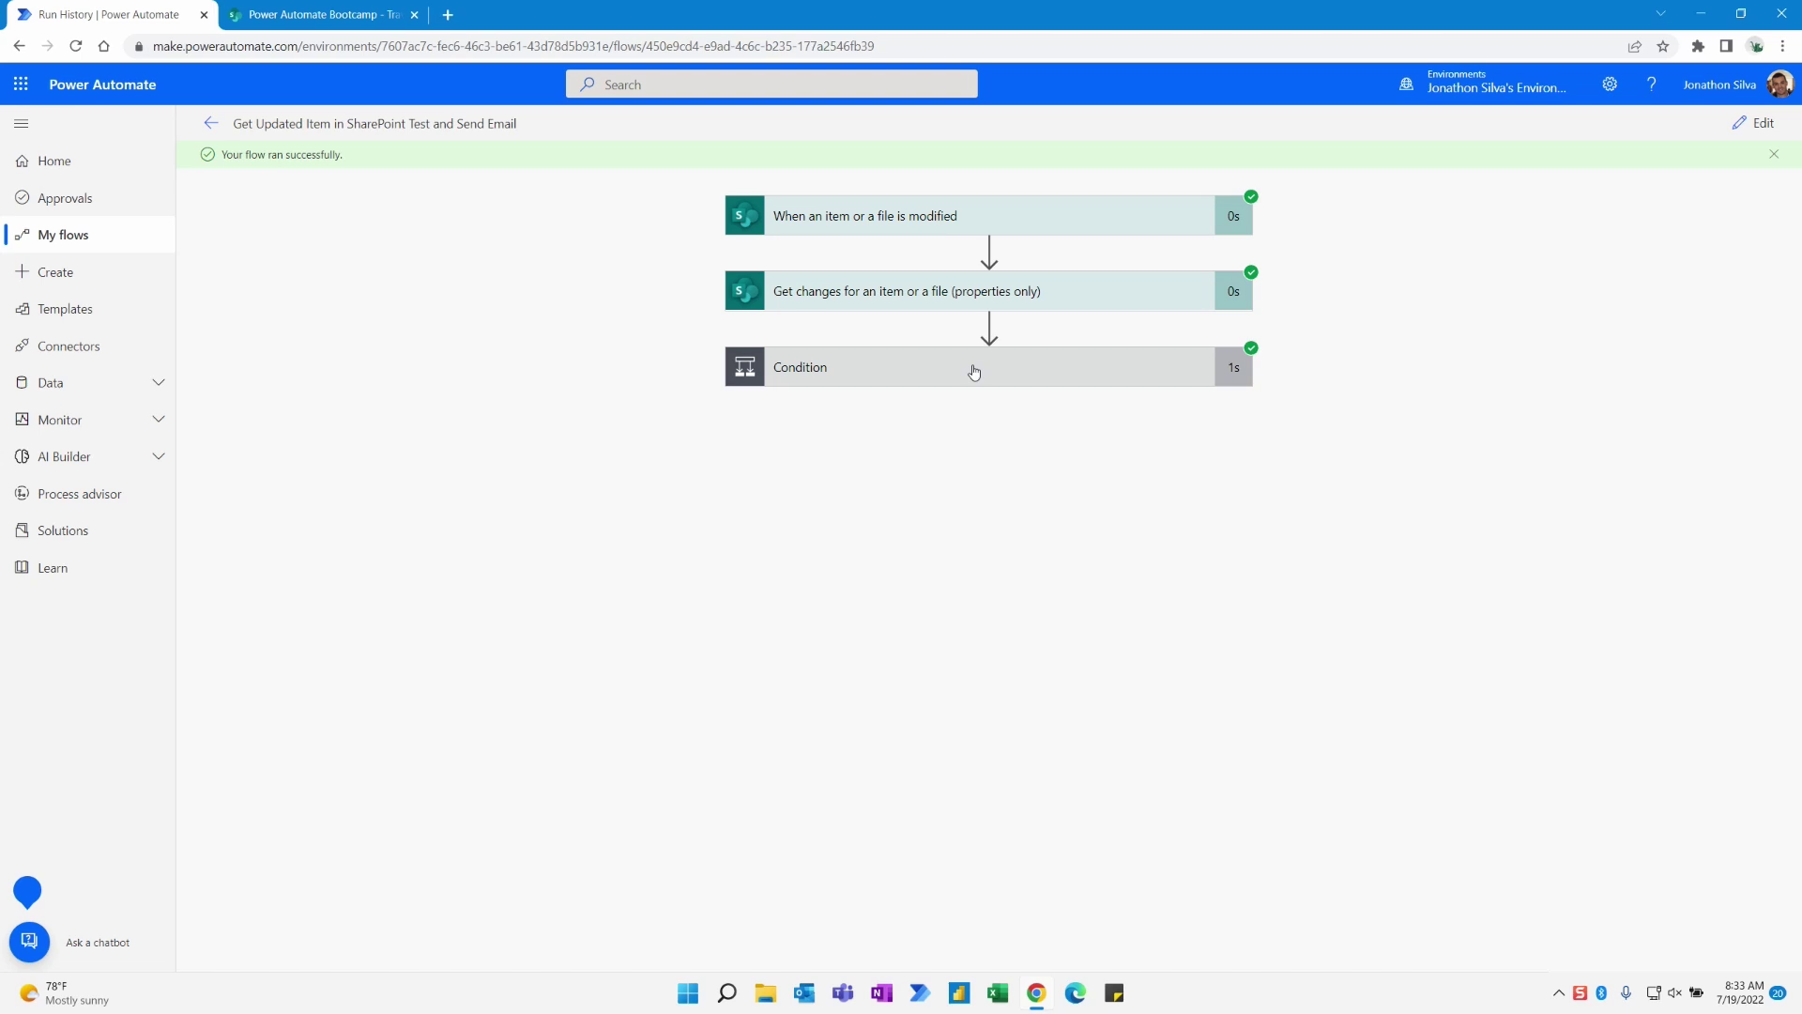
click(1046, 382)
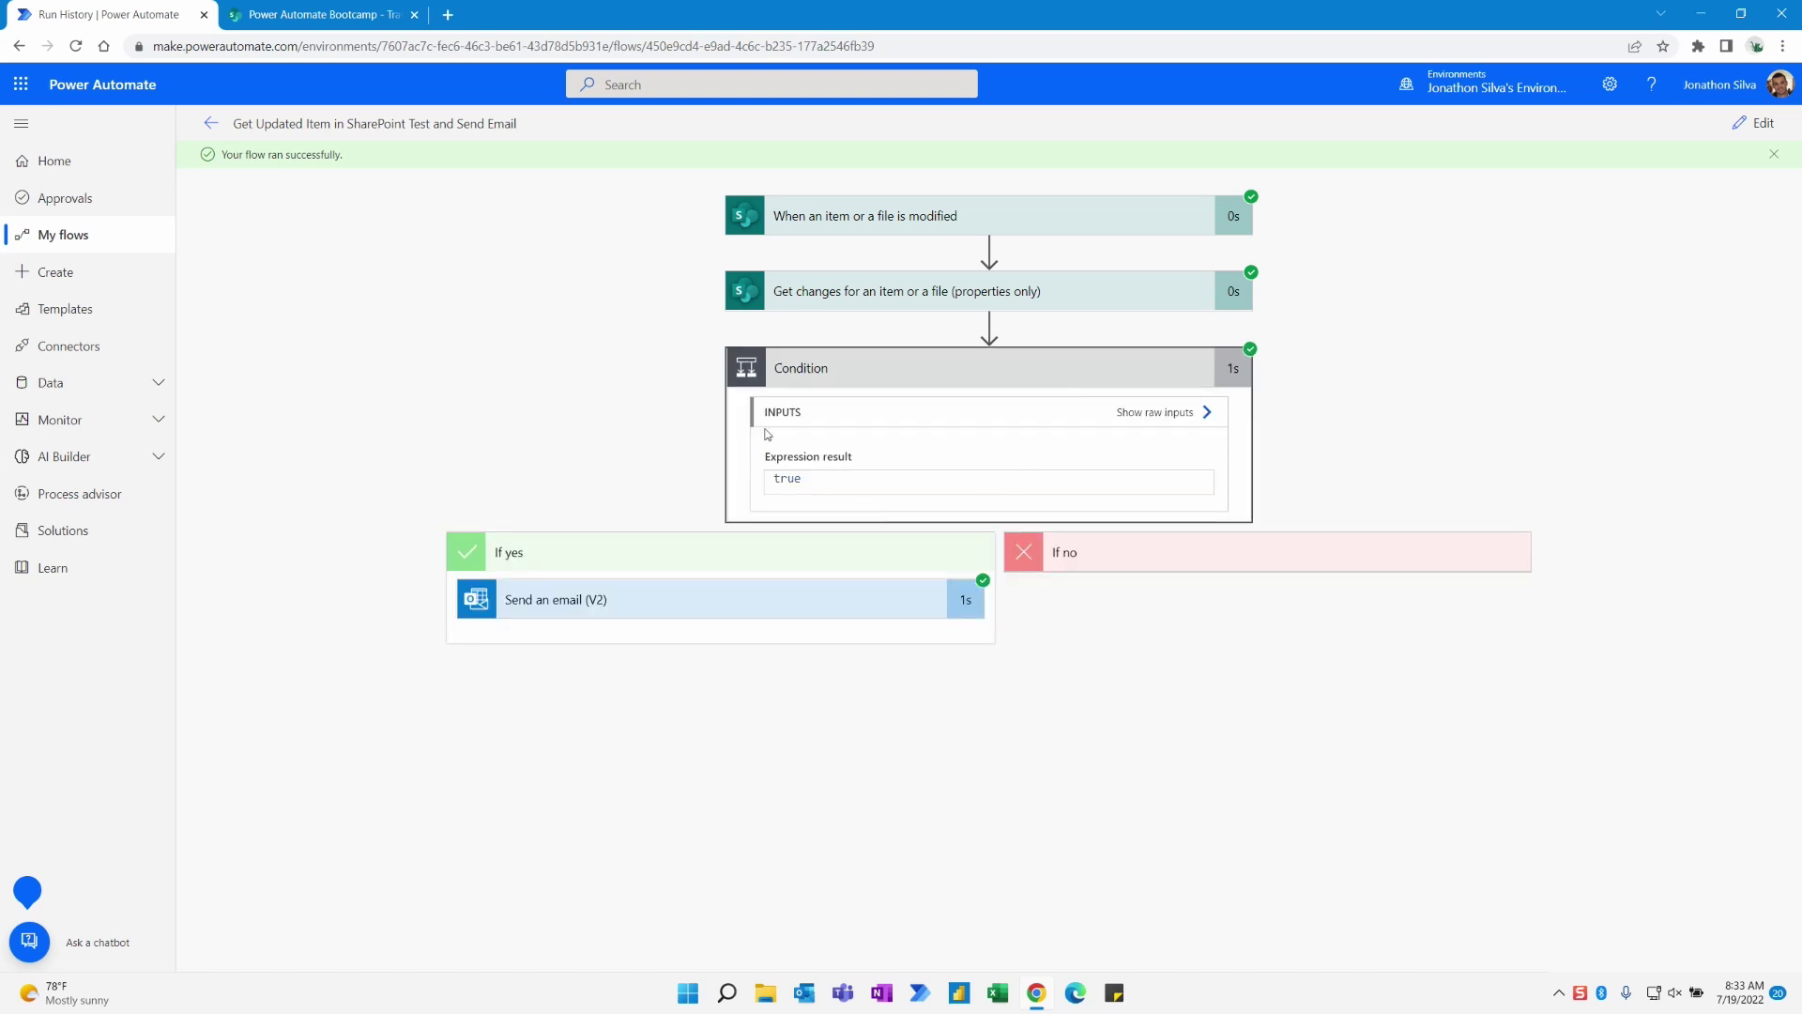
click(767, 611)
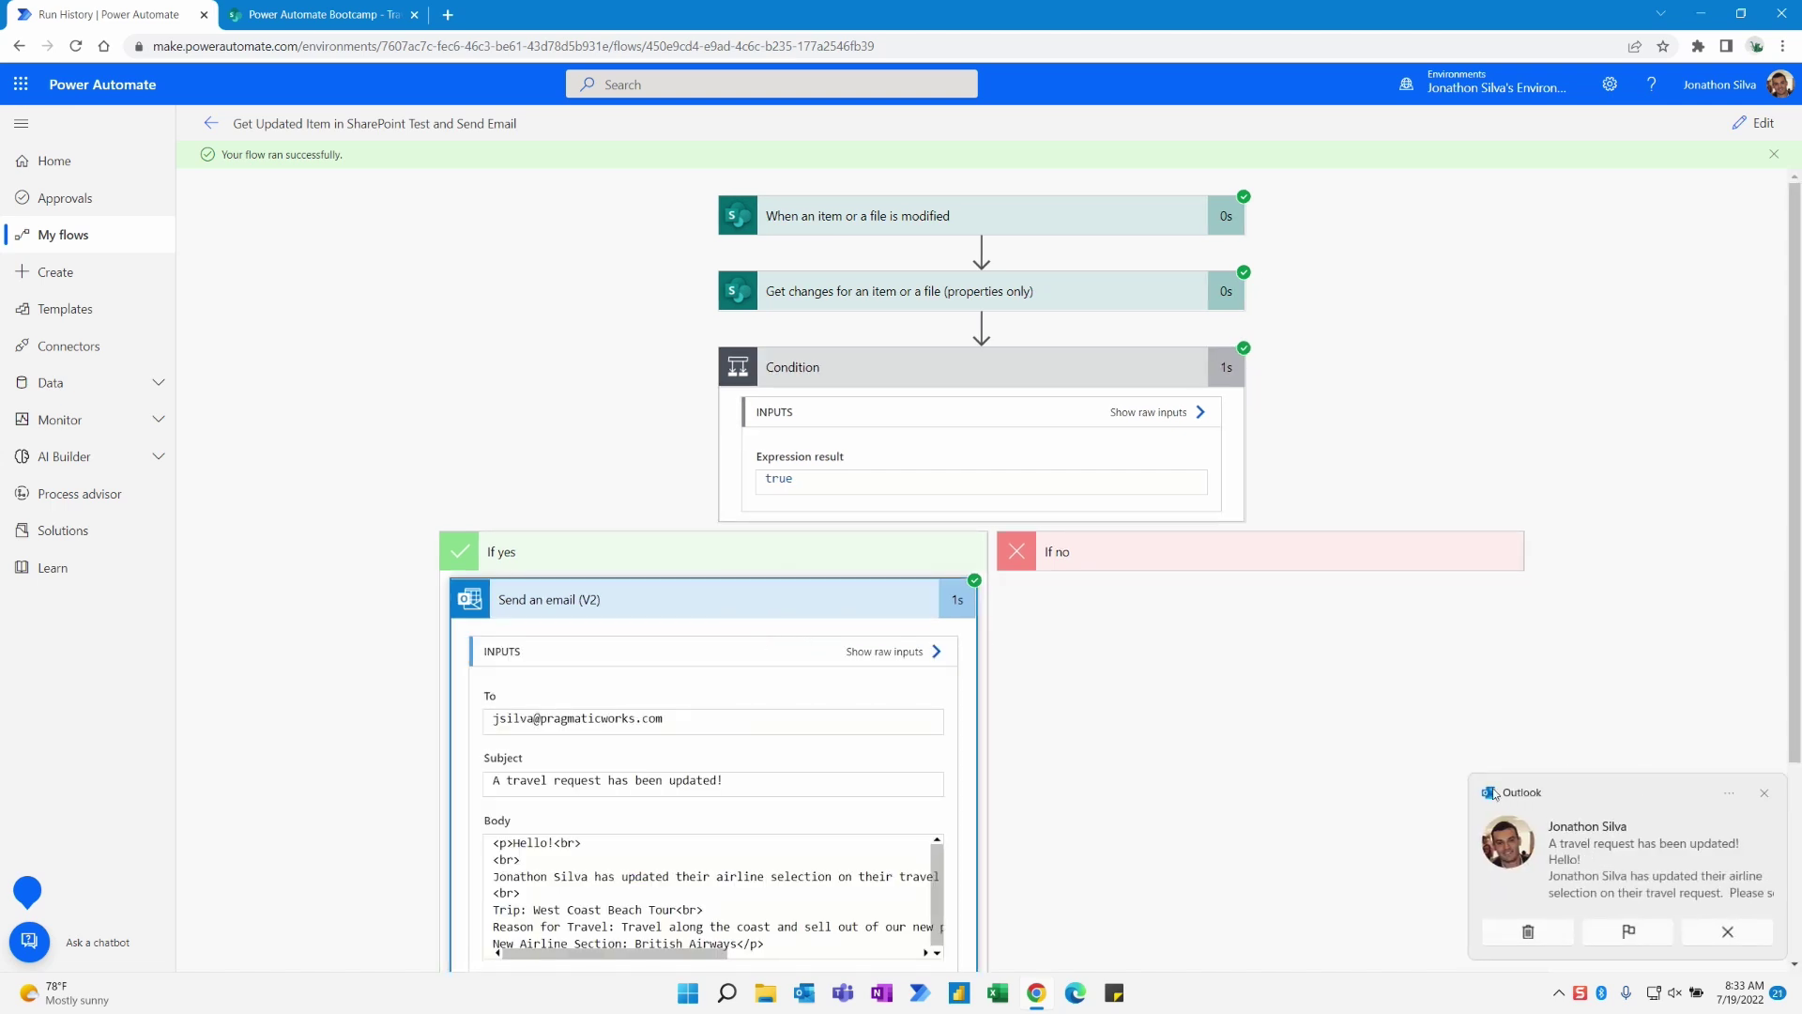
Open the received "A travel request has been updated!" email, check its trip, reason and airline details, and close it
click(1635, 873)
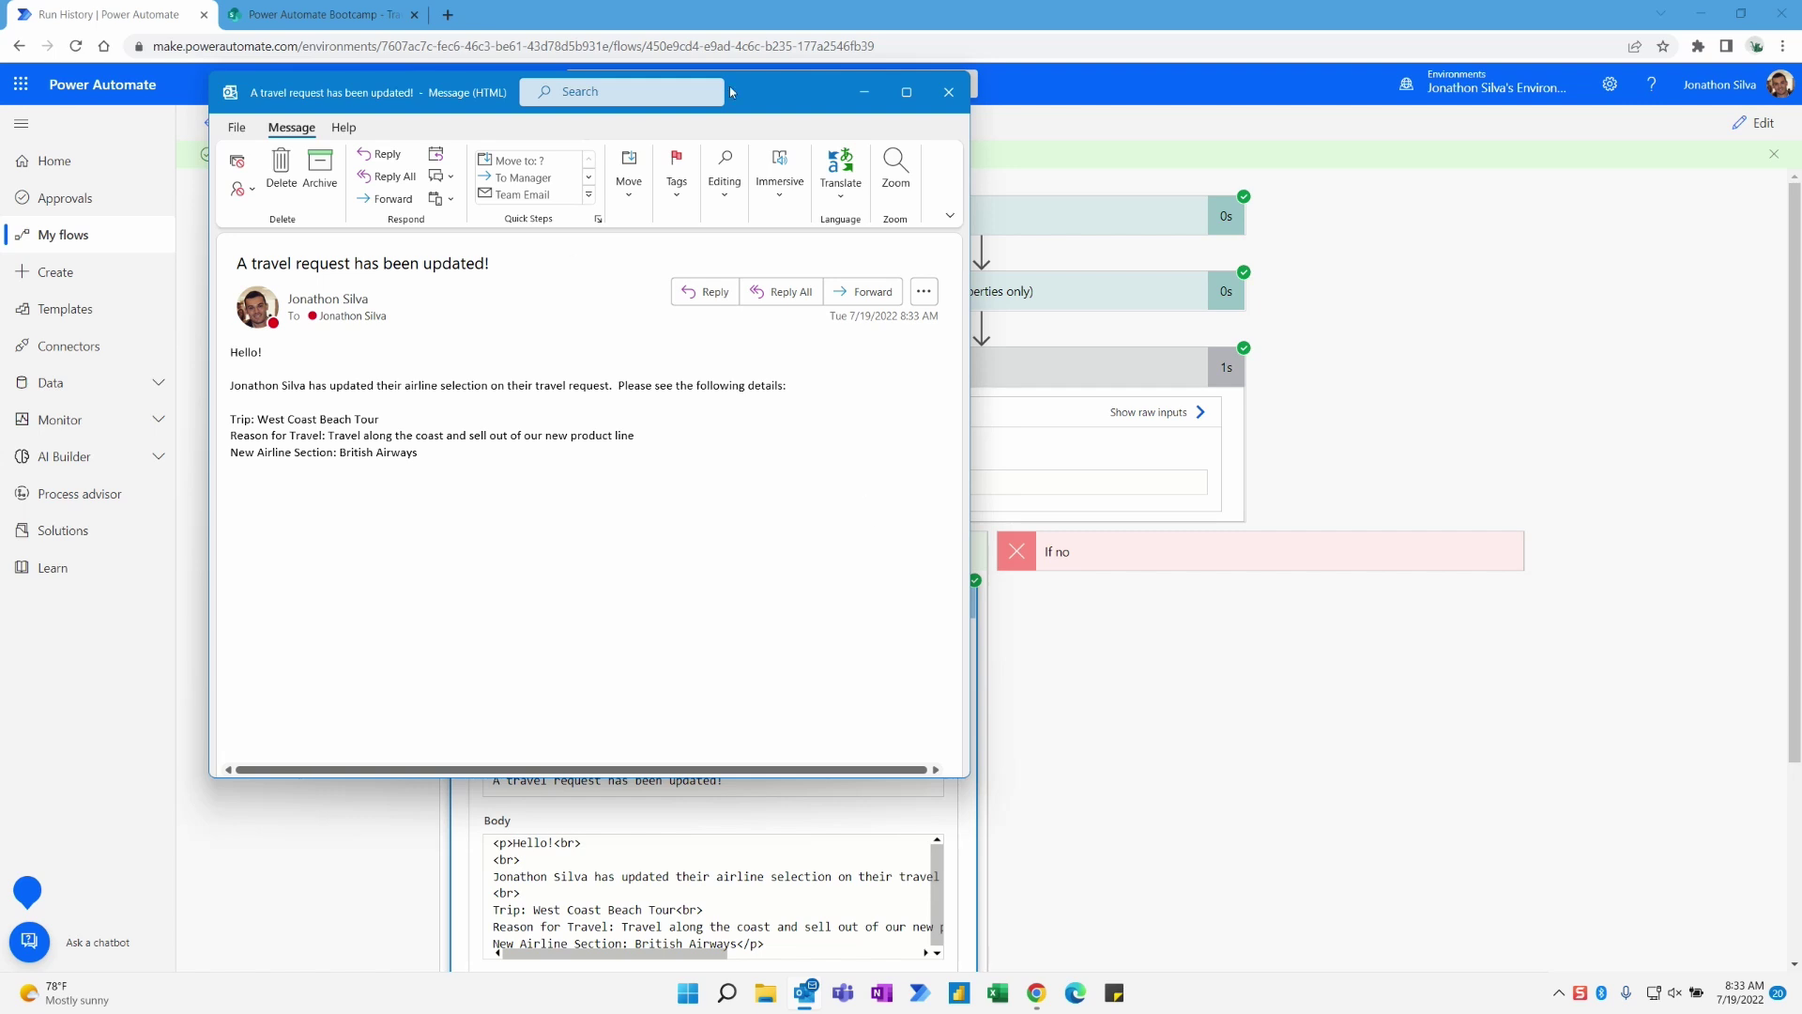
drag(731, 91, 1503, 163)
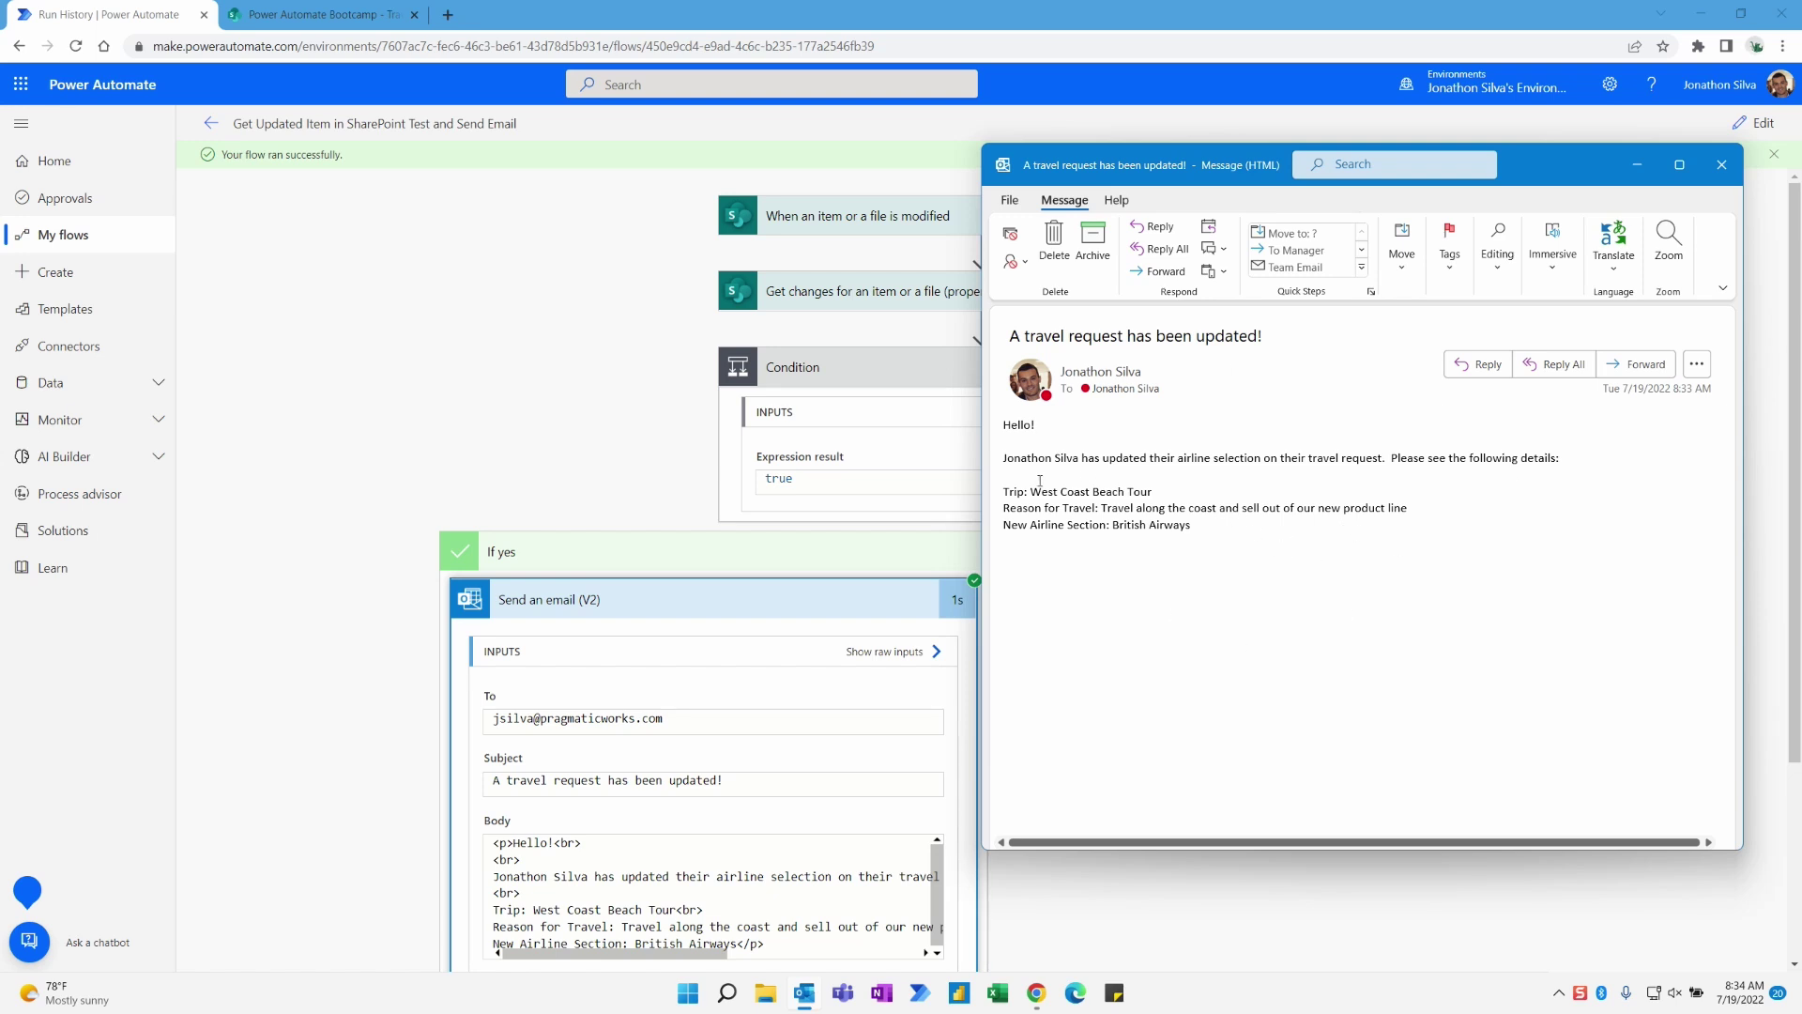
drag(1031, 492, 1408, 509)
drag(1191, 526, 1127, 532)
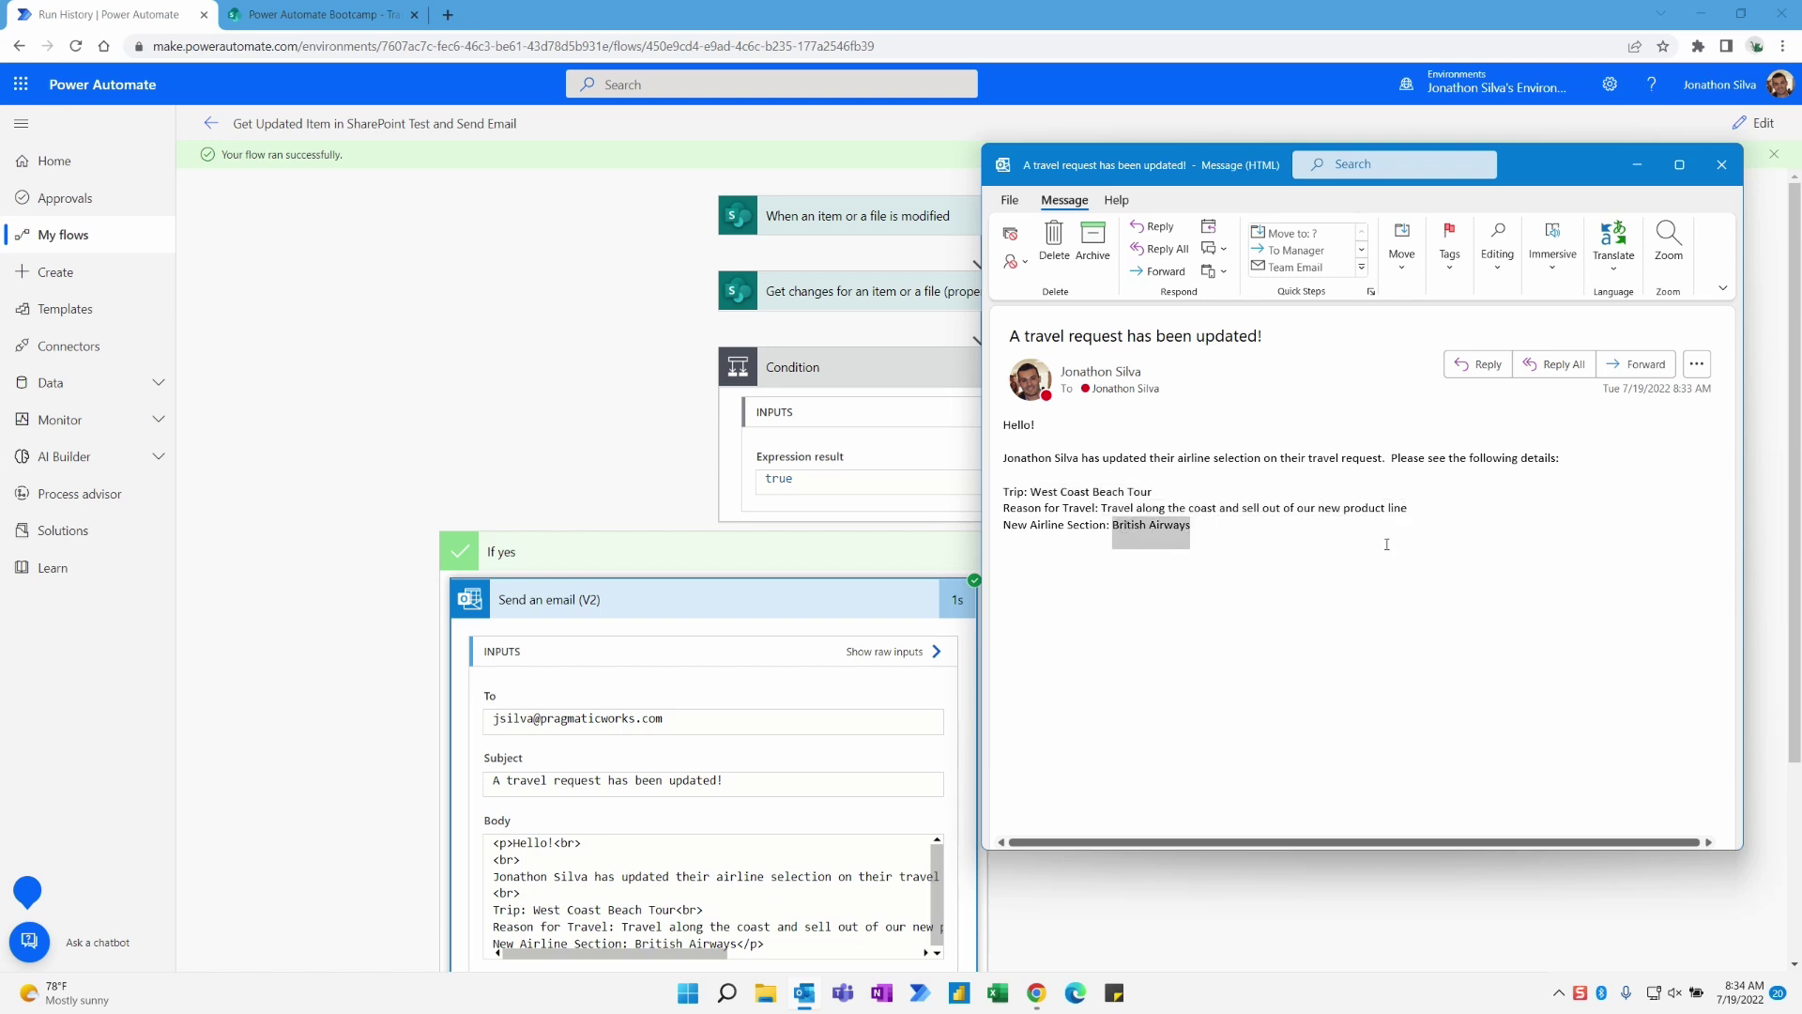
click(1721, 164)
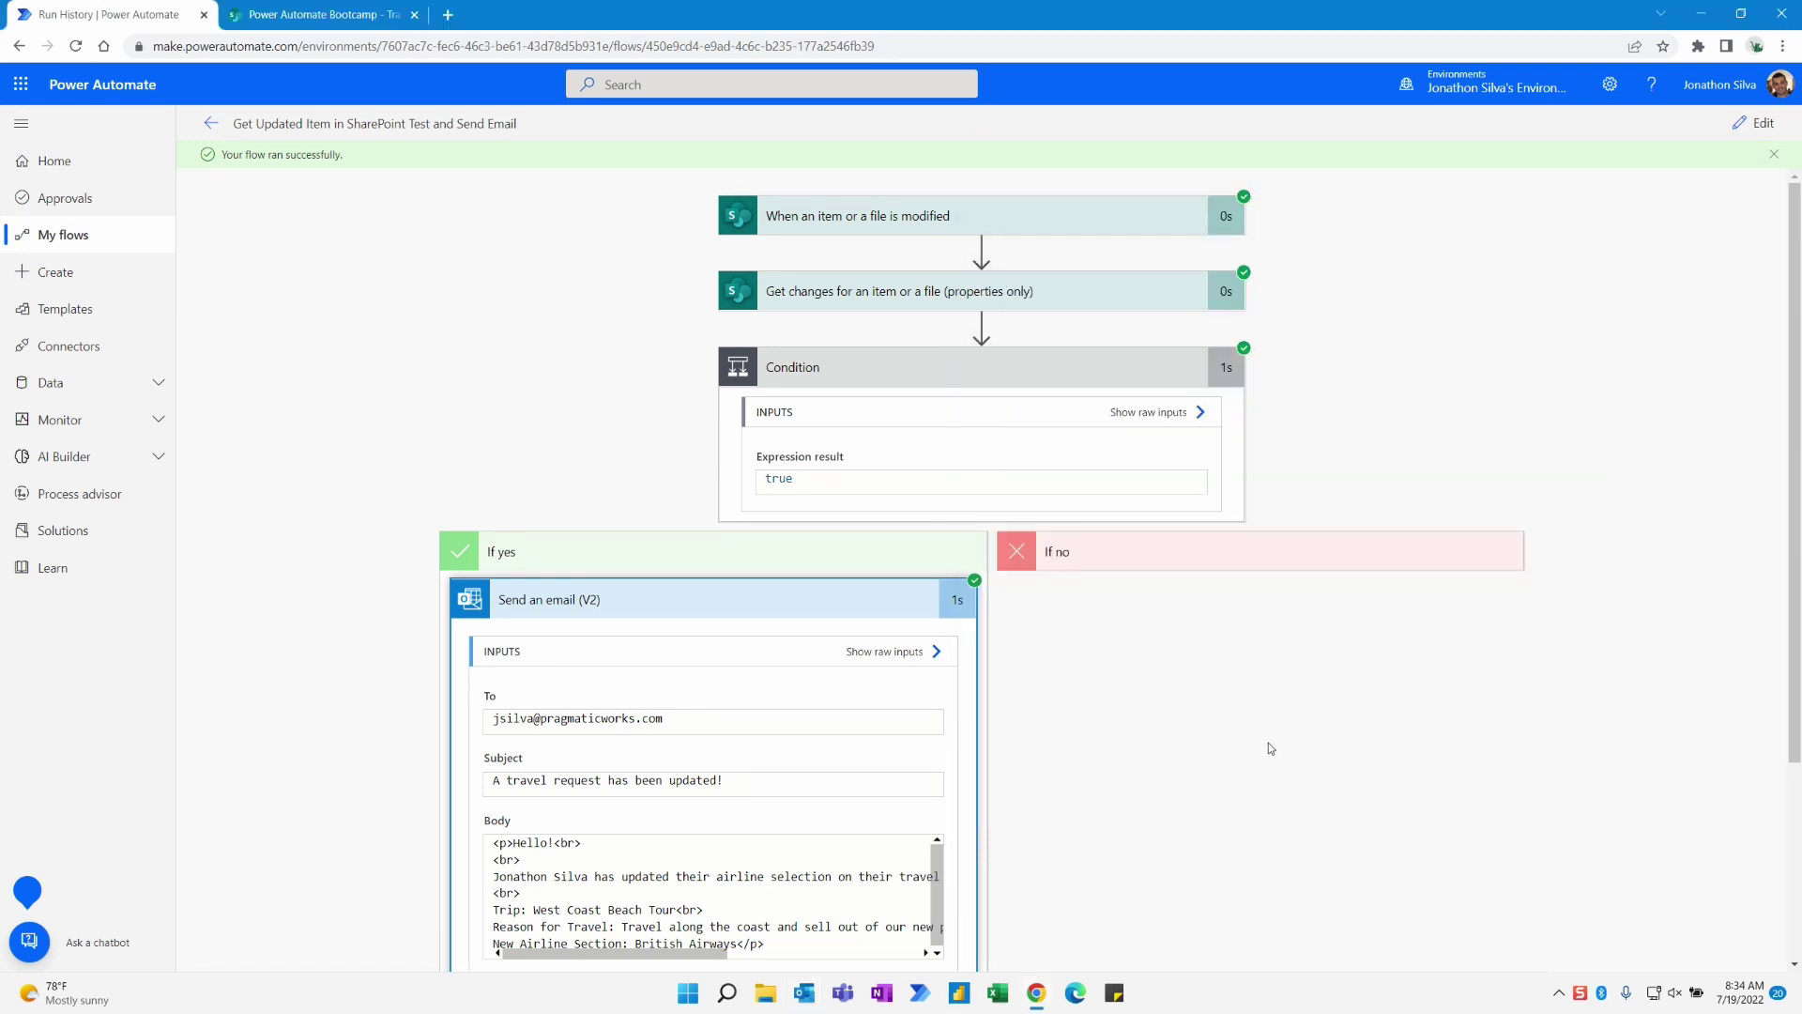
Examine the run's Get changes for an item or a file outputs, including the version numbers and each Has Column Changed value
scroll(882, 596, down, 1)
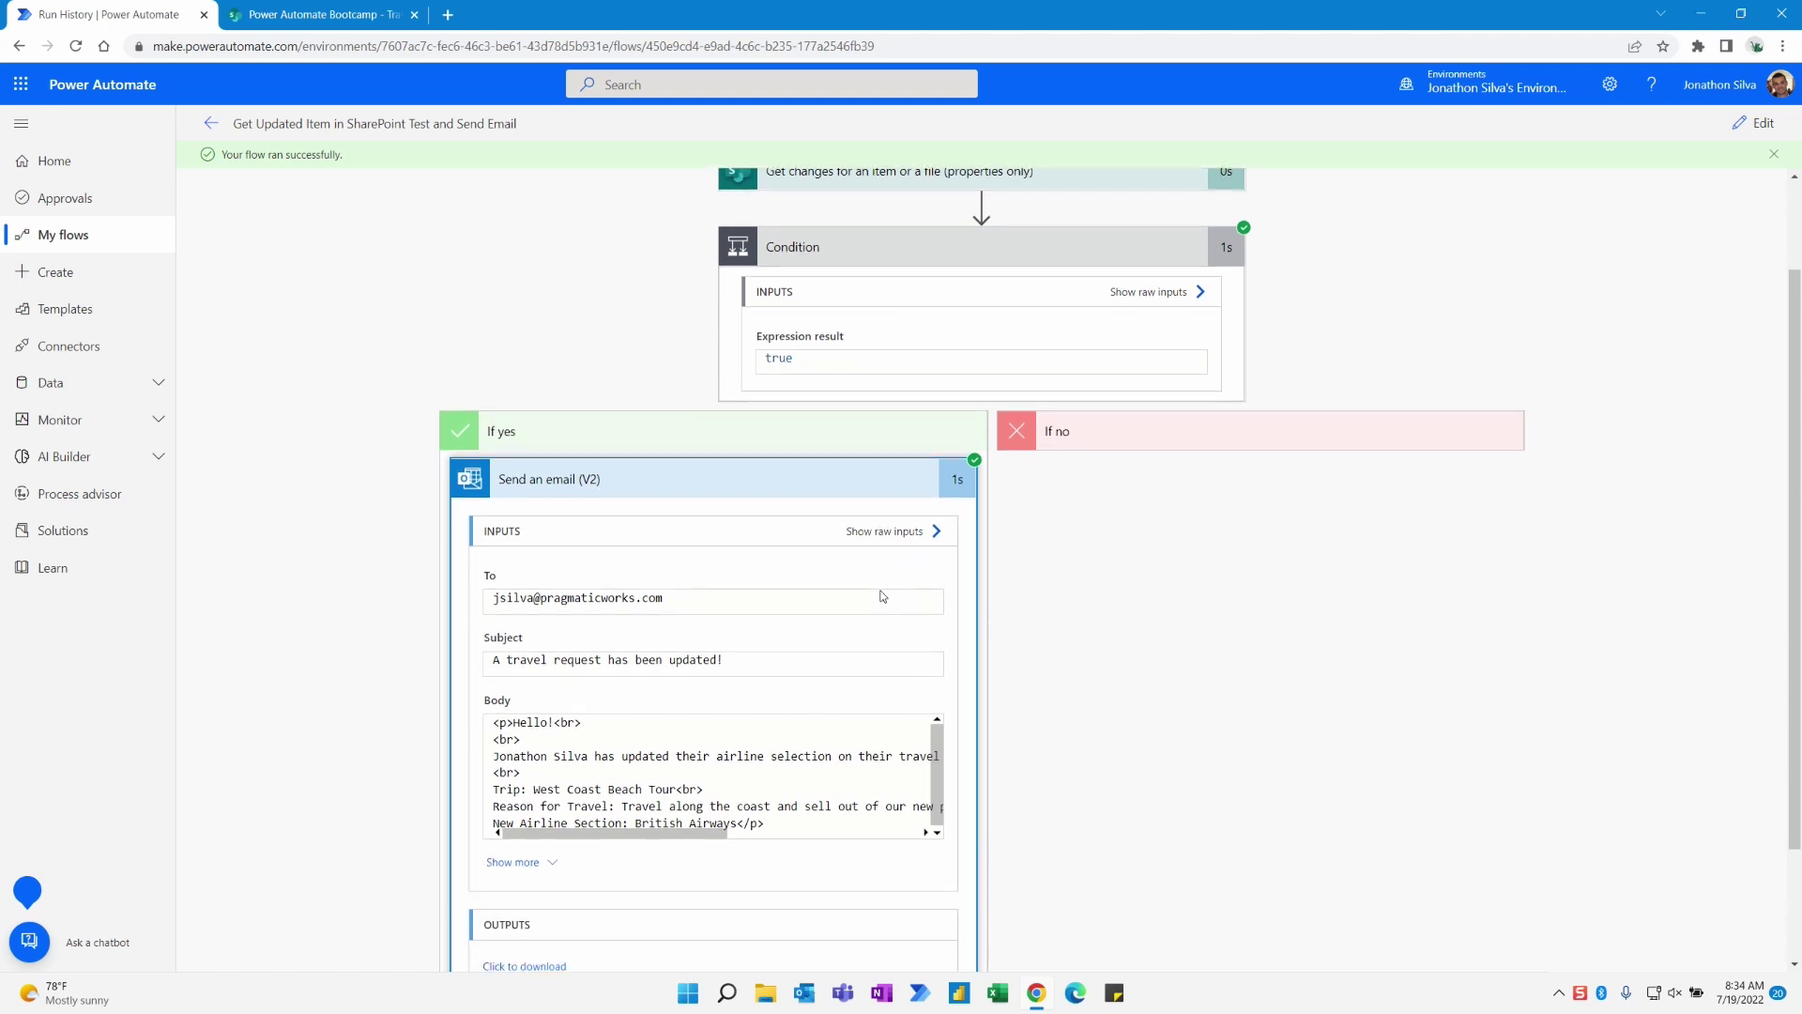
scroll(1126, 610, up, 2)
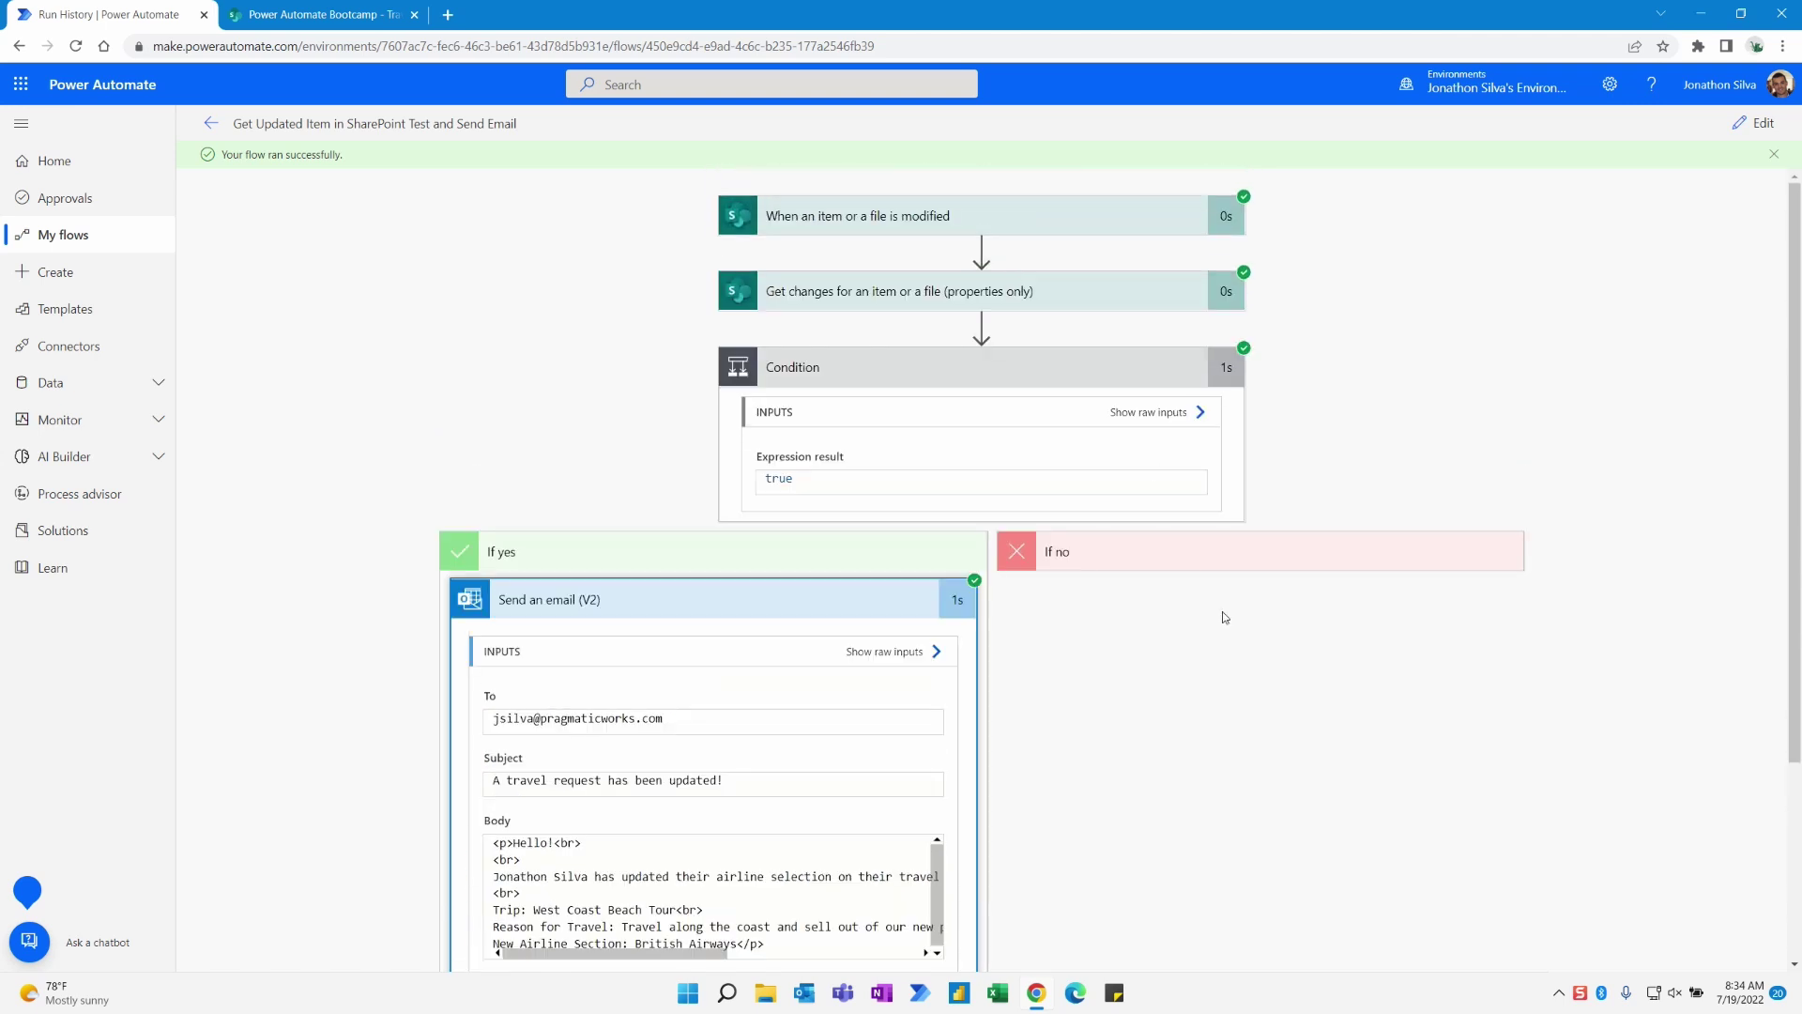
scroll(1364, 470, down, 3)
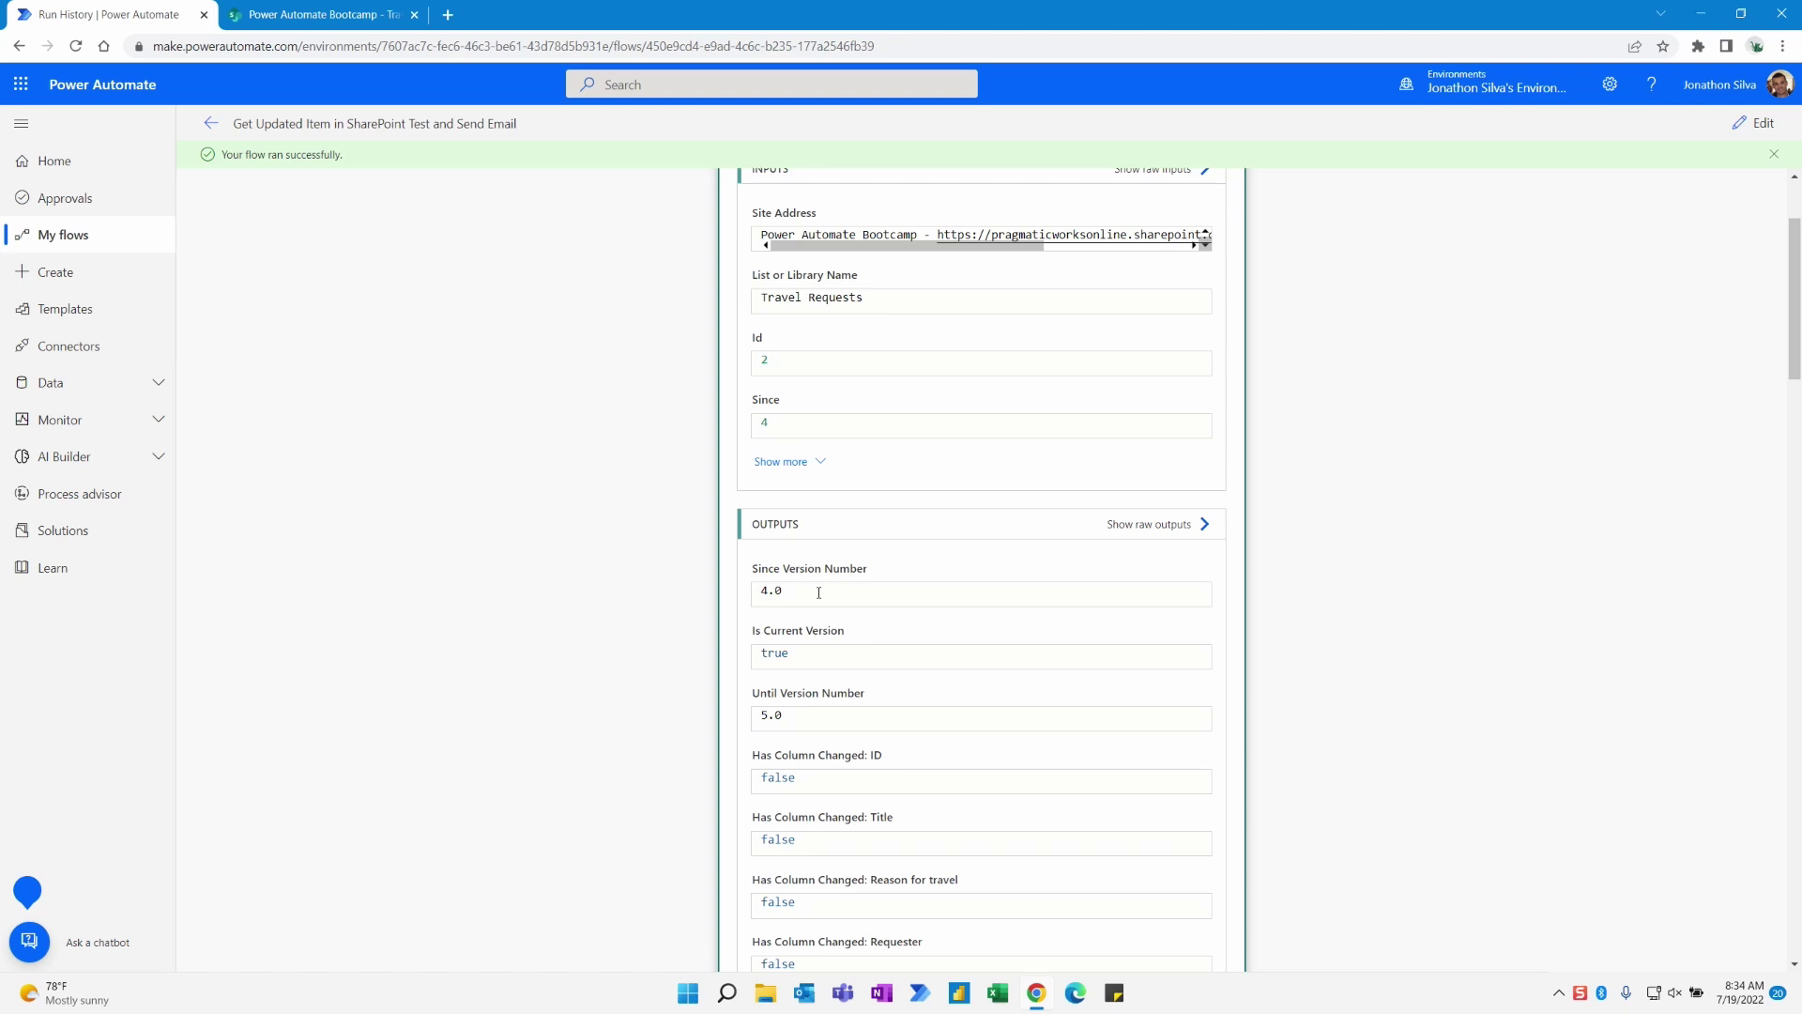
drag(818, 593, 760, 592)
drag(792, 716, 745, 723)
click(826, 598)
scroll(927, 665, down, 5)
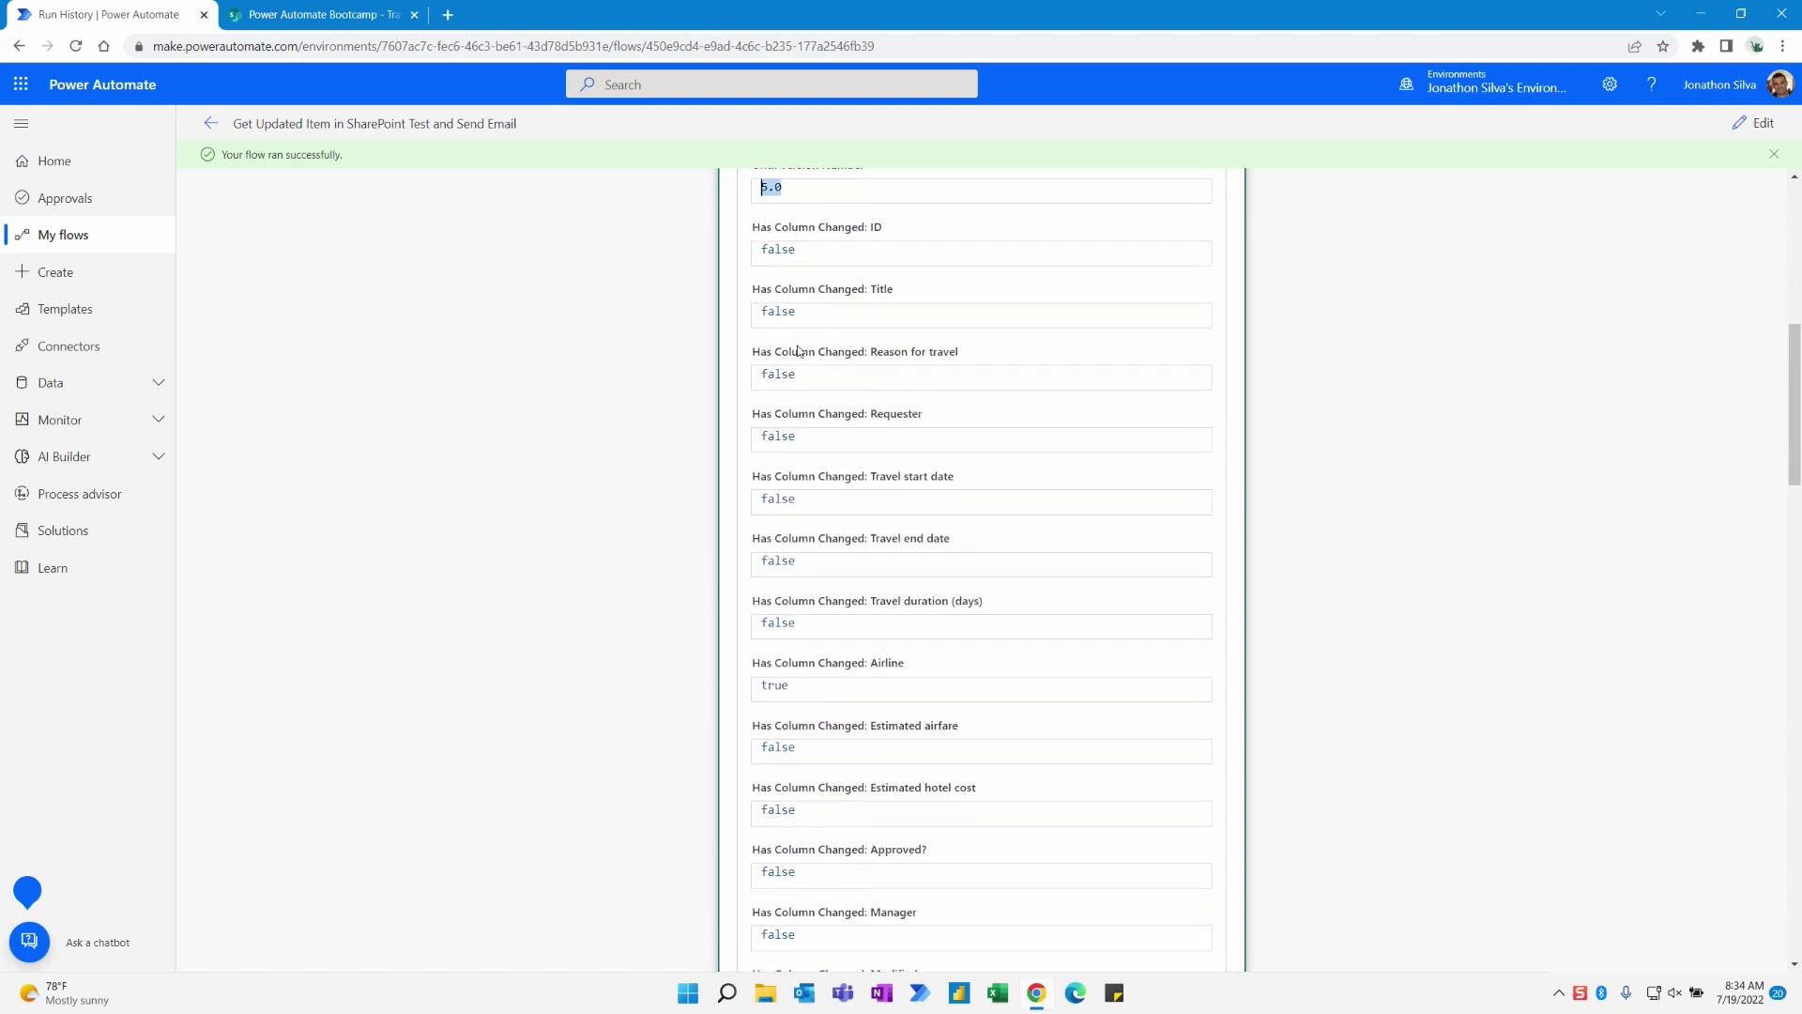
scroll(788, 601, down, 2)
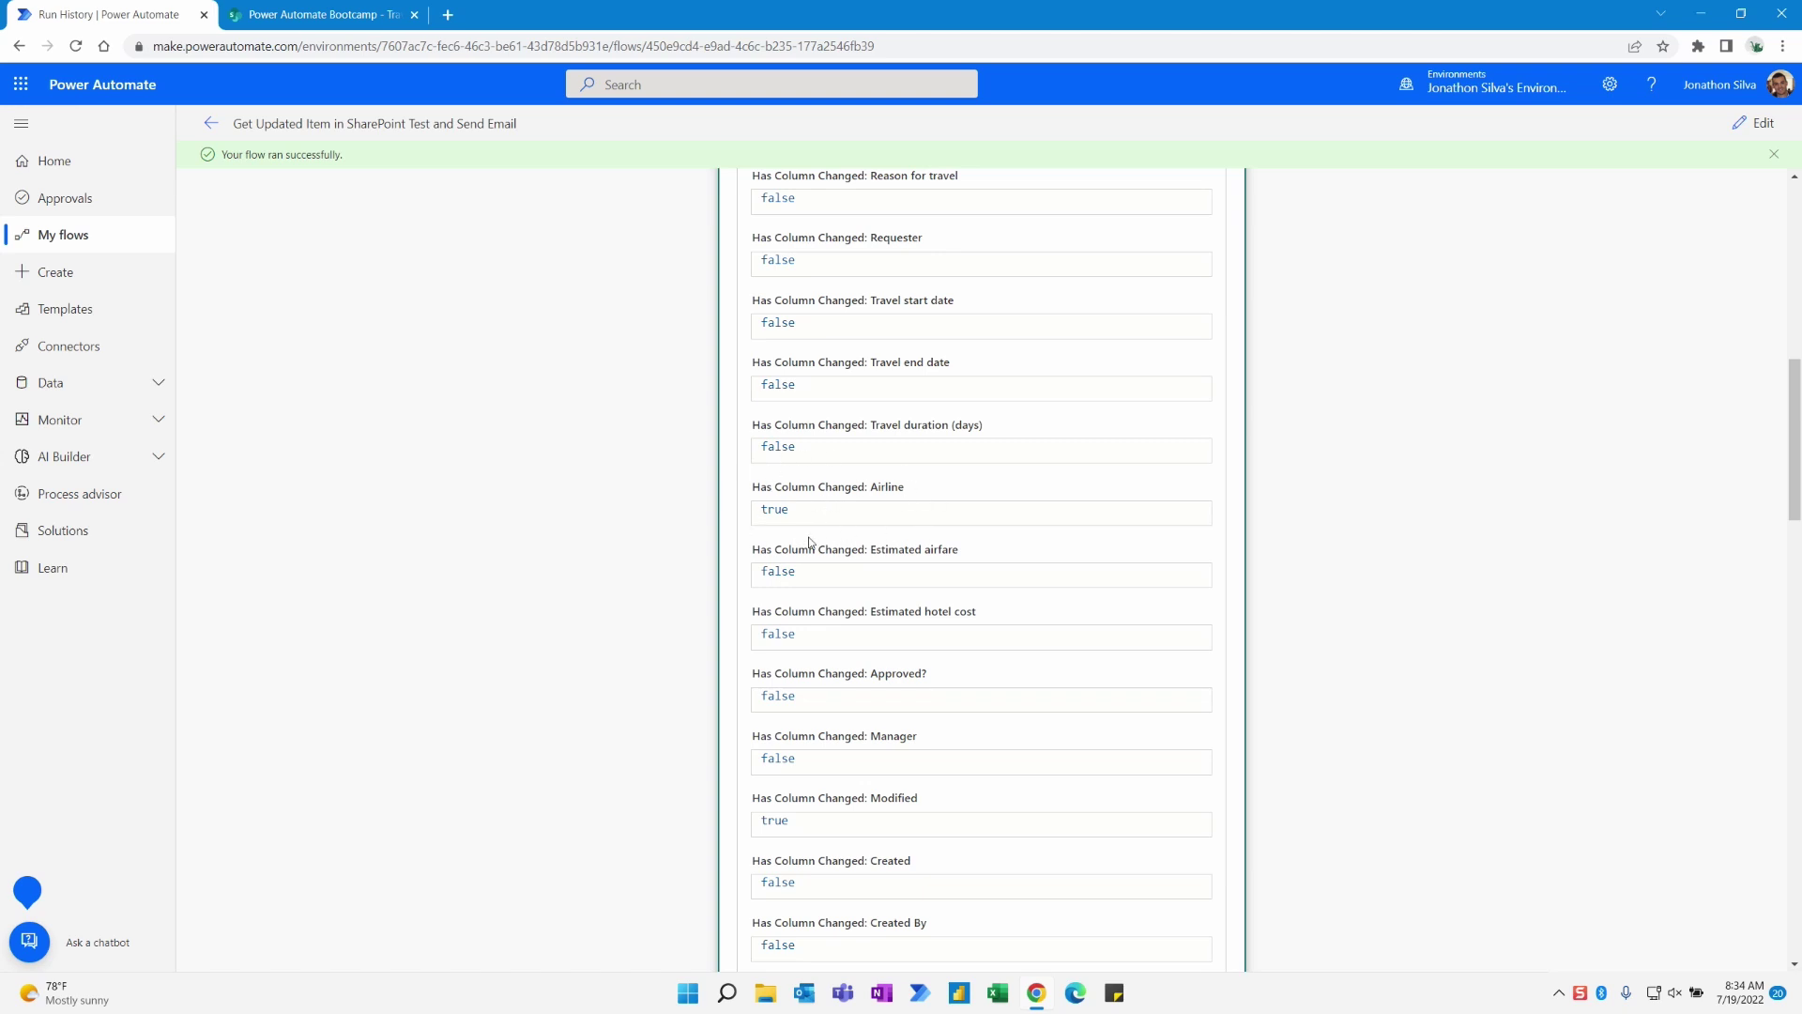
scroll(817, 519, down, 9)
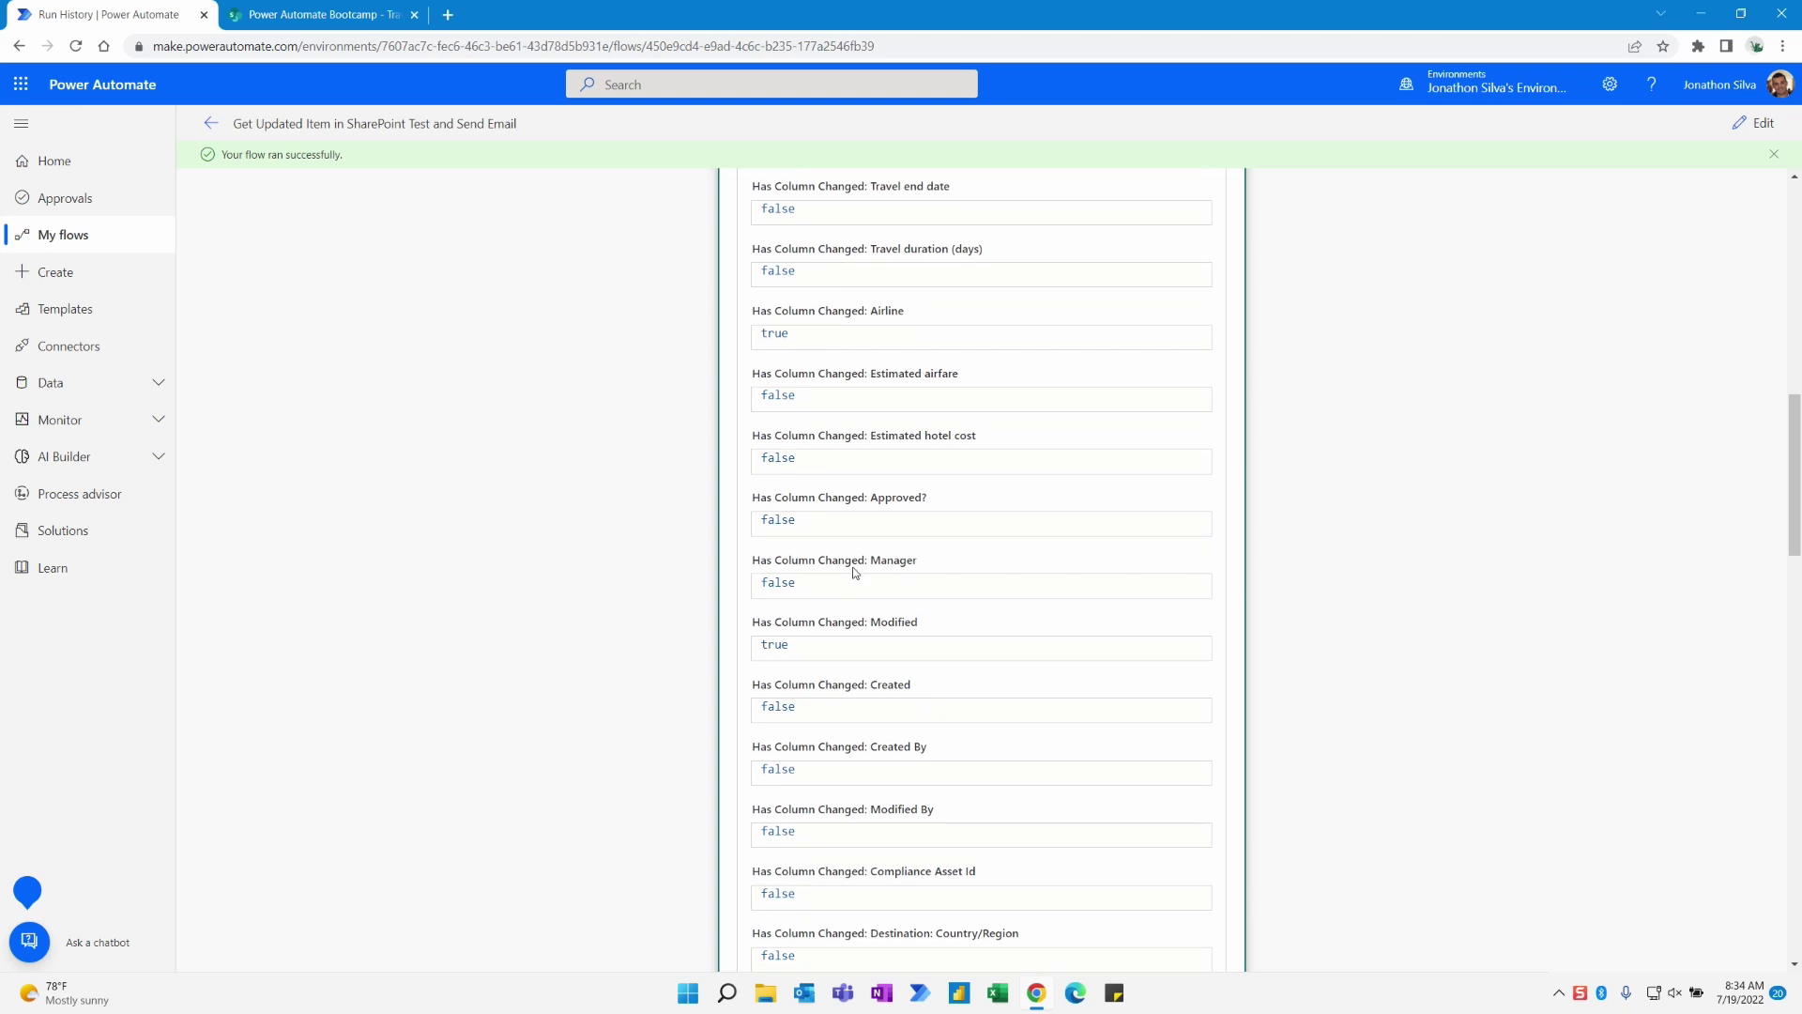
scroll(860, 601, down, 5)
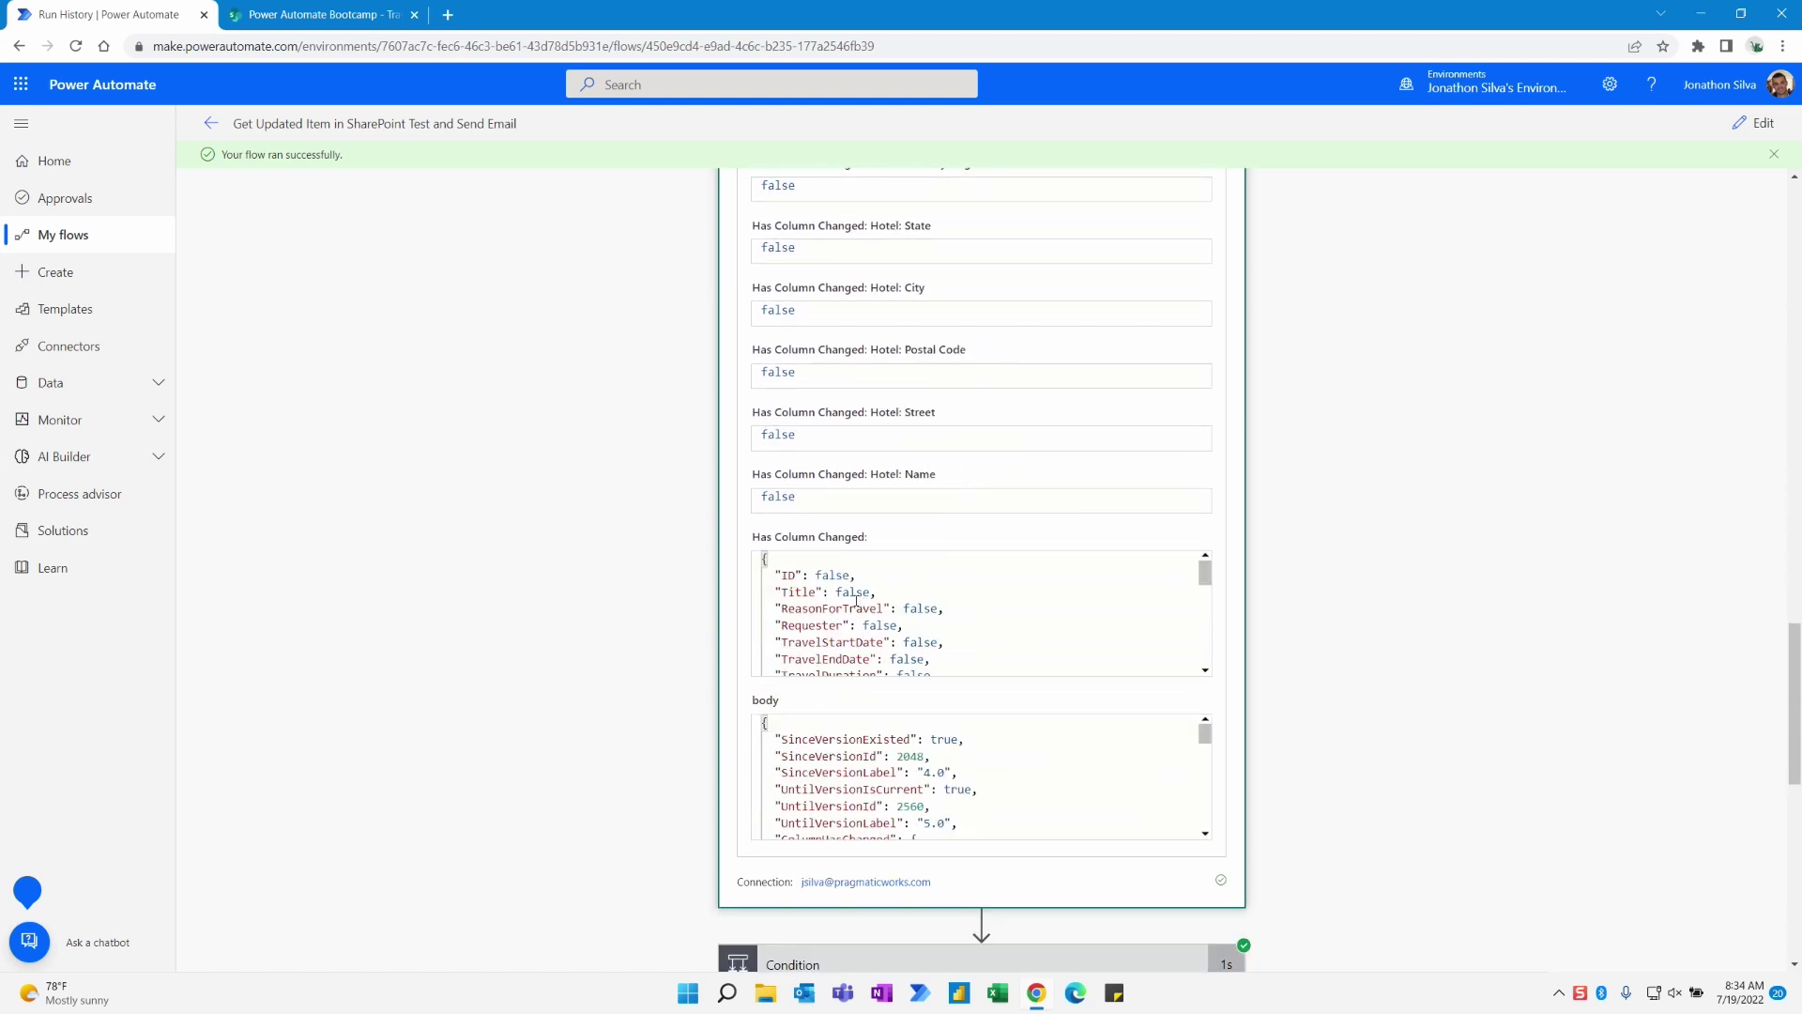
scroll(856, 601, down, 8)
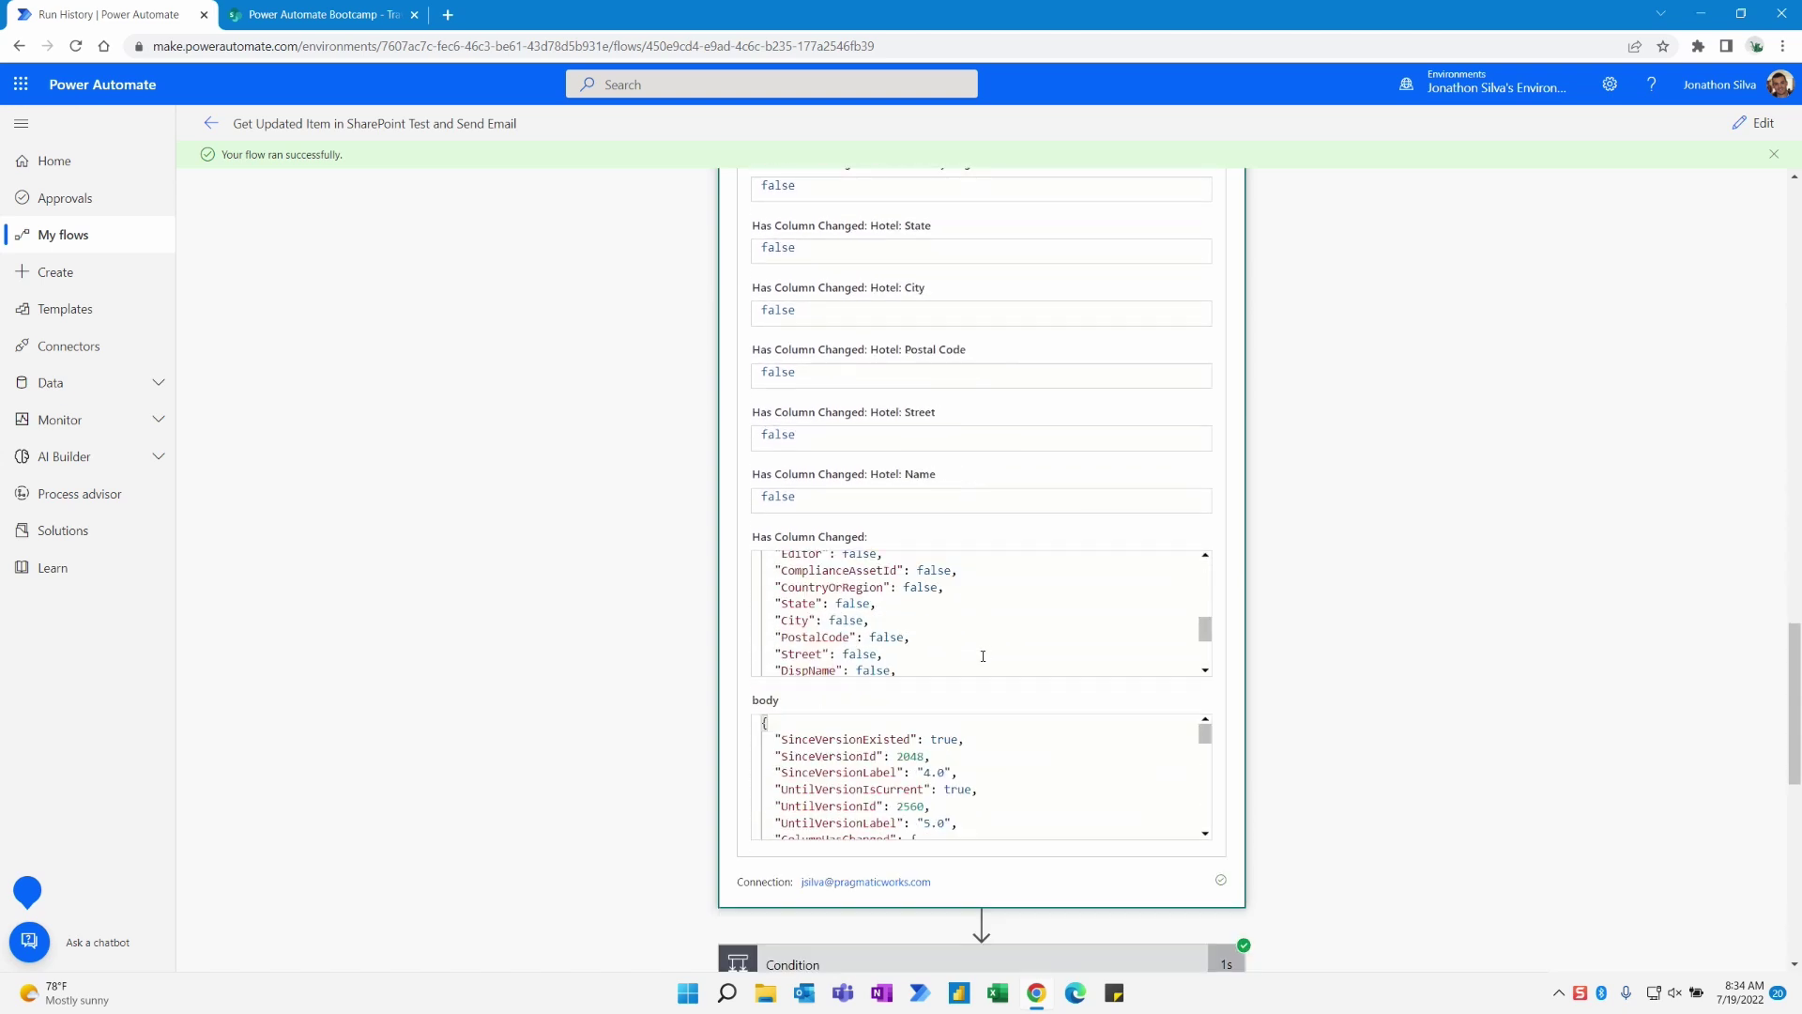
scroll(1356, 703, down, 6)
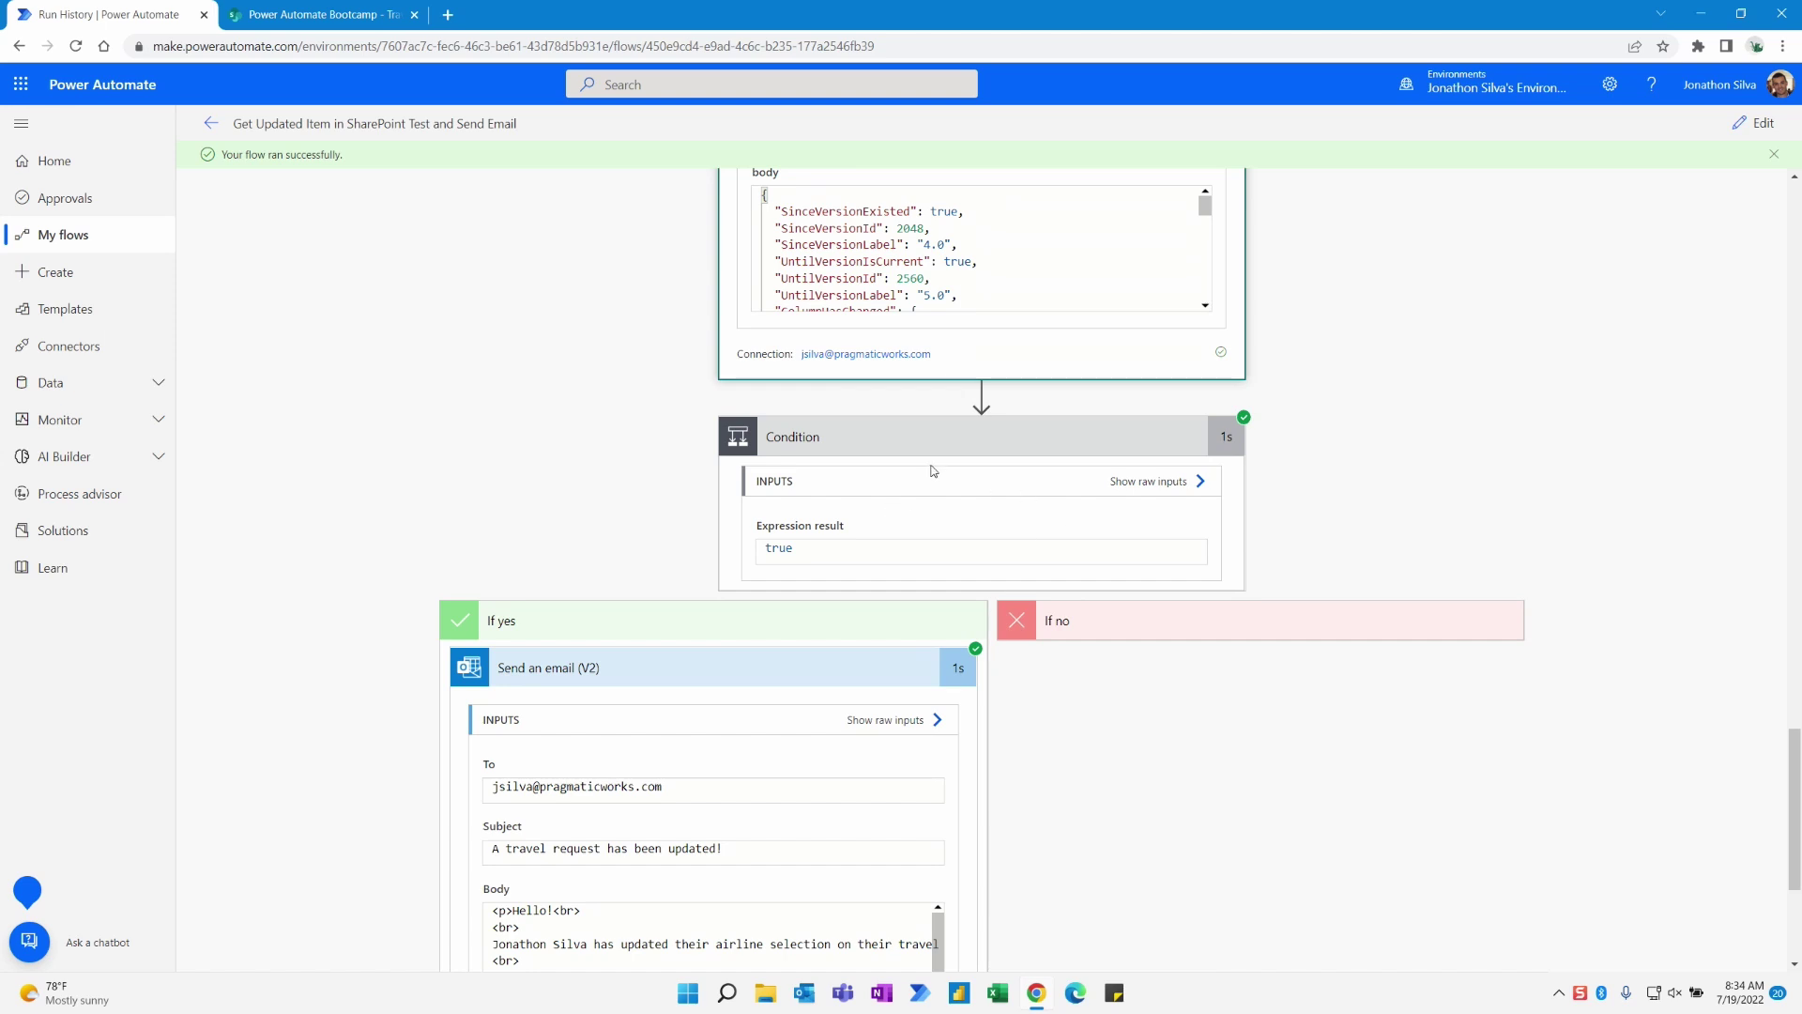